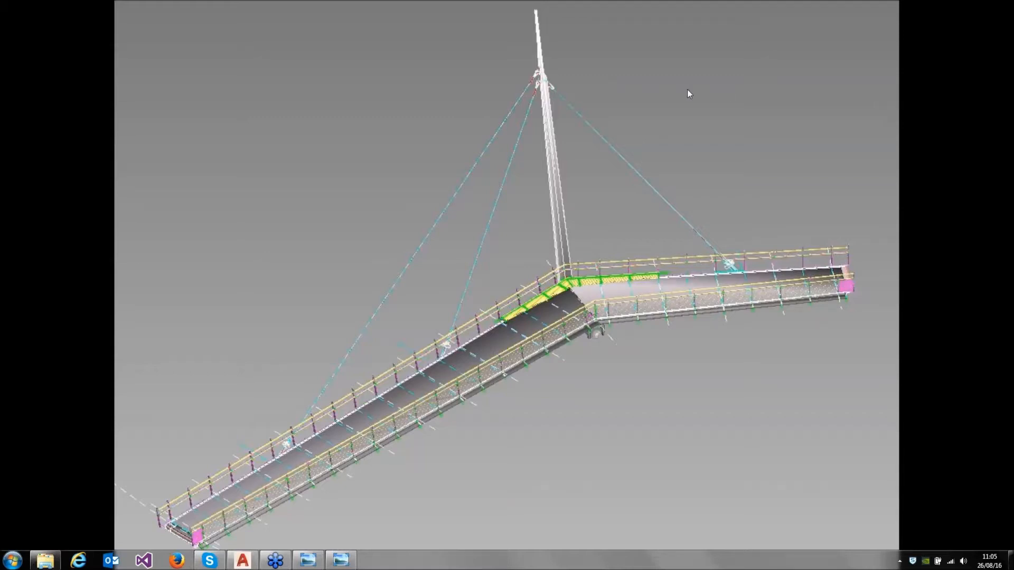
# Leave the picture slideshow, switch to AutoCAD and open Start.dwg from the Materials Handling webinar folder
pyautogui.press('Escape')
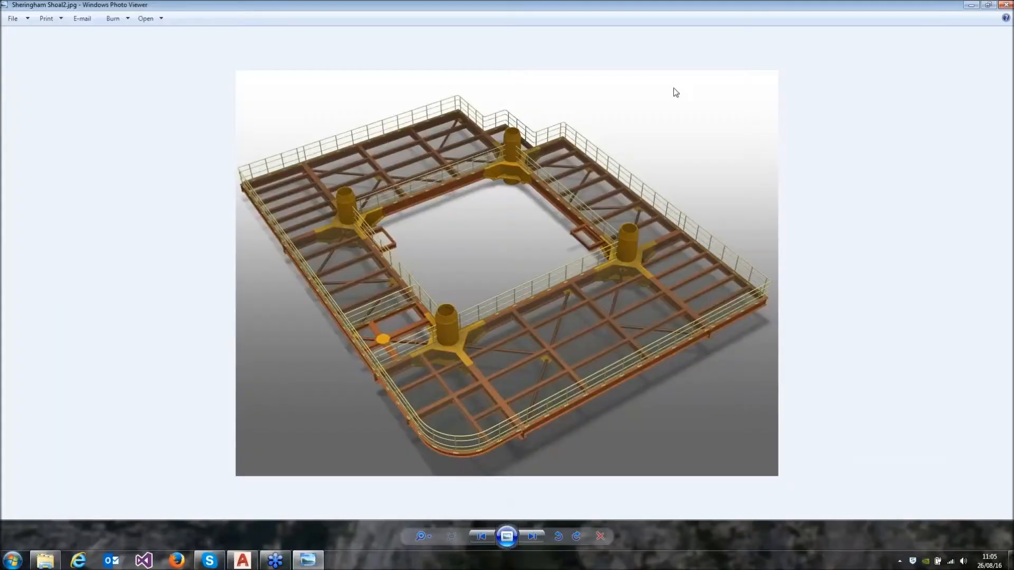
pyautogui.click(252, 559)
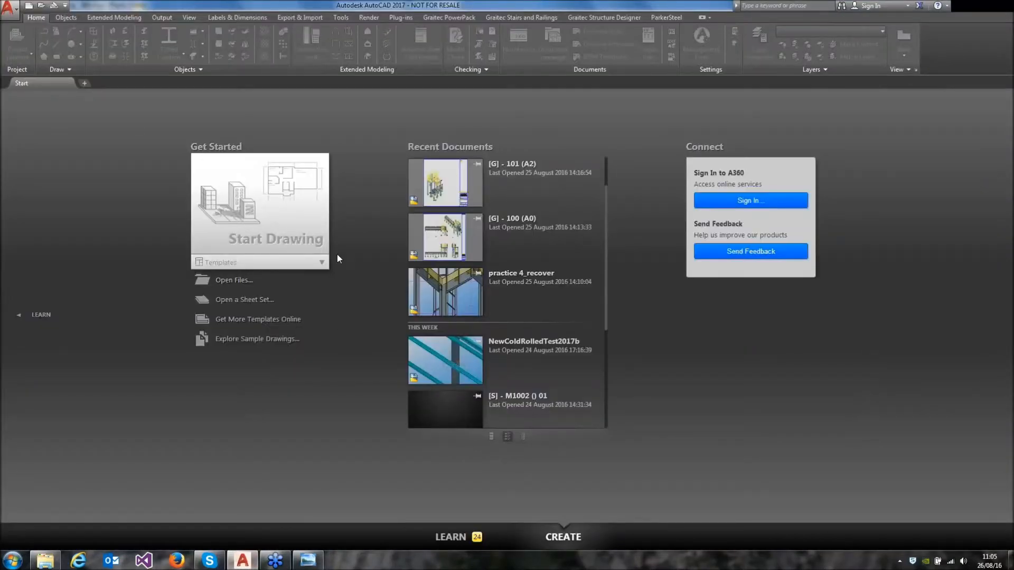
pyautogui.click(243, 281)
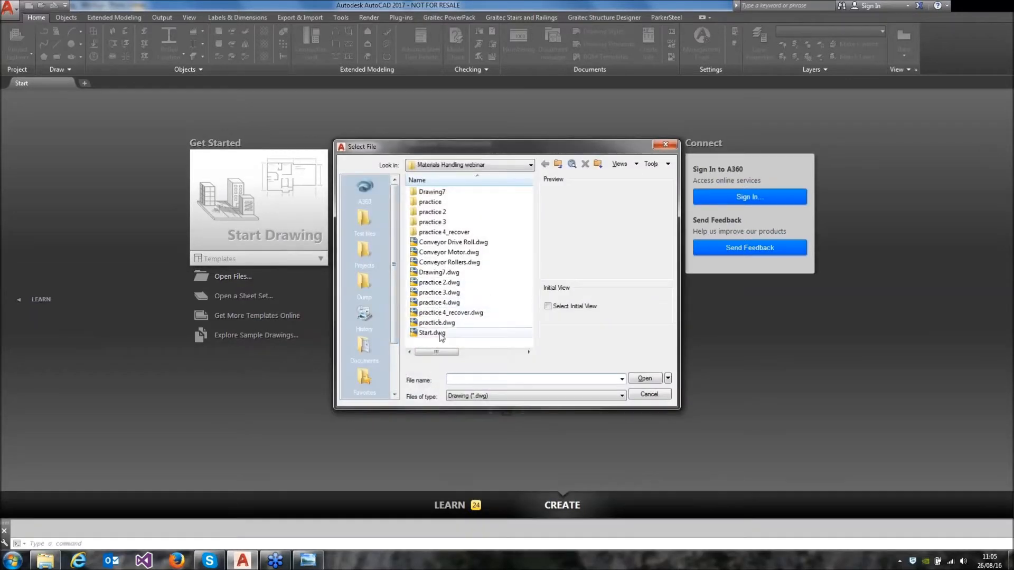
pyautogui.click(439, 333)
pyautogui.click(647, 378)
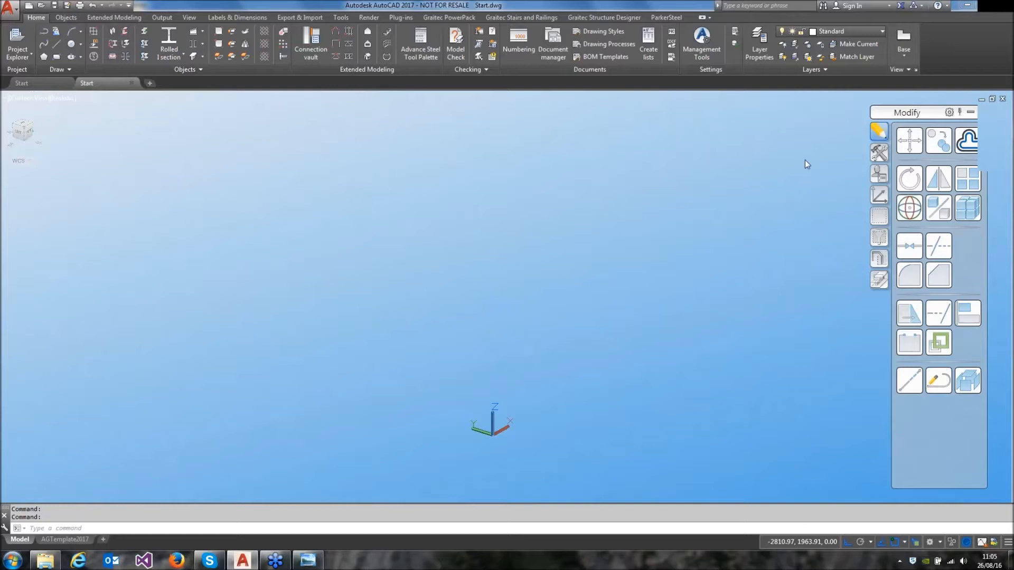
# Turn on the Grid1 layer and save the drawing under the new name Webinar
pyautogui.click(879, 33)
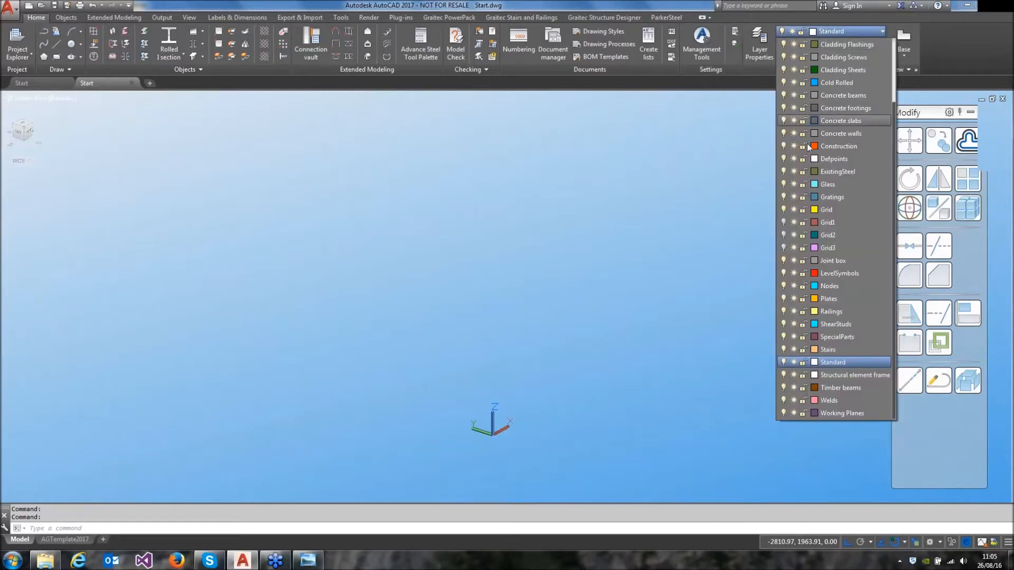
pyautogui.click(784, 223)
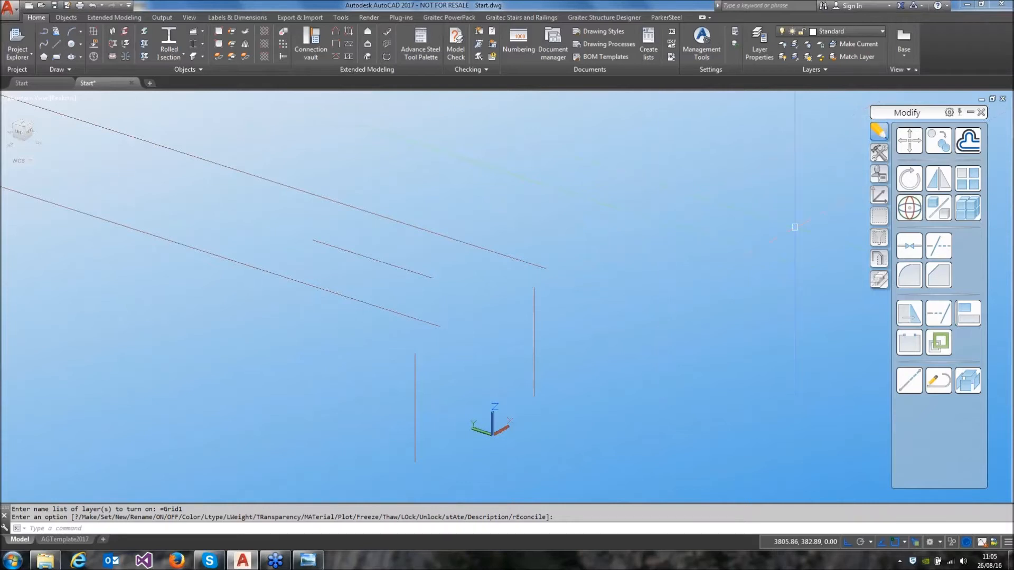
pyautogui.click(67, 6)
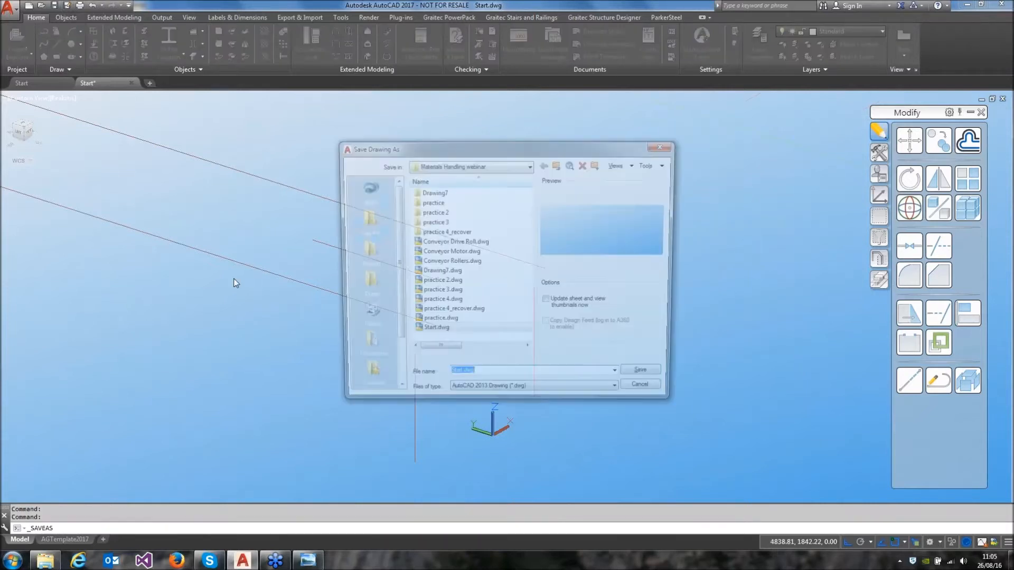
pyautogui.write('Webinar')
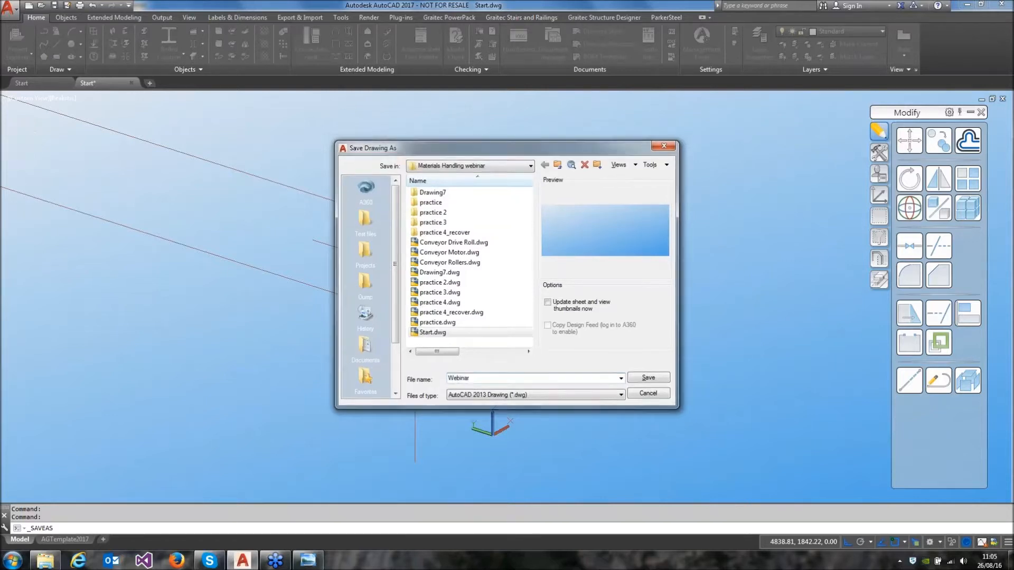
pyautogui.press('Return')
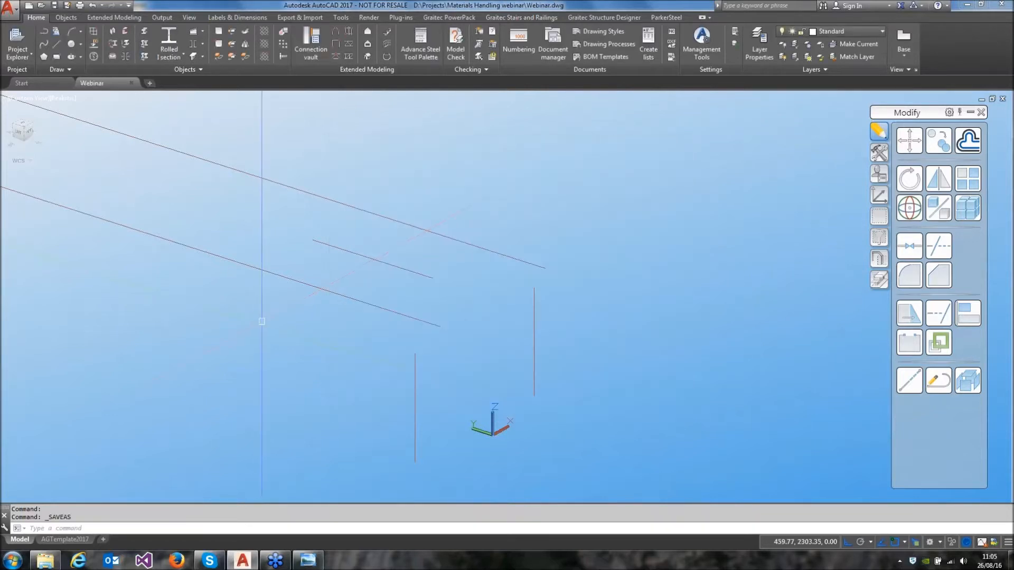
# Create two channel section beams along the two long parallel grid lines, snapping to the line endpoints
pyautogui.moveTo(337, 288); pyautogui.dragTo(544, 328, button='middle')
pyautogui.scroll(-4, 544, 328)
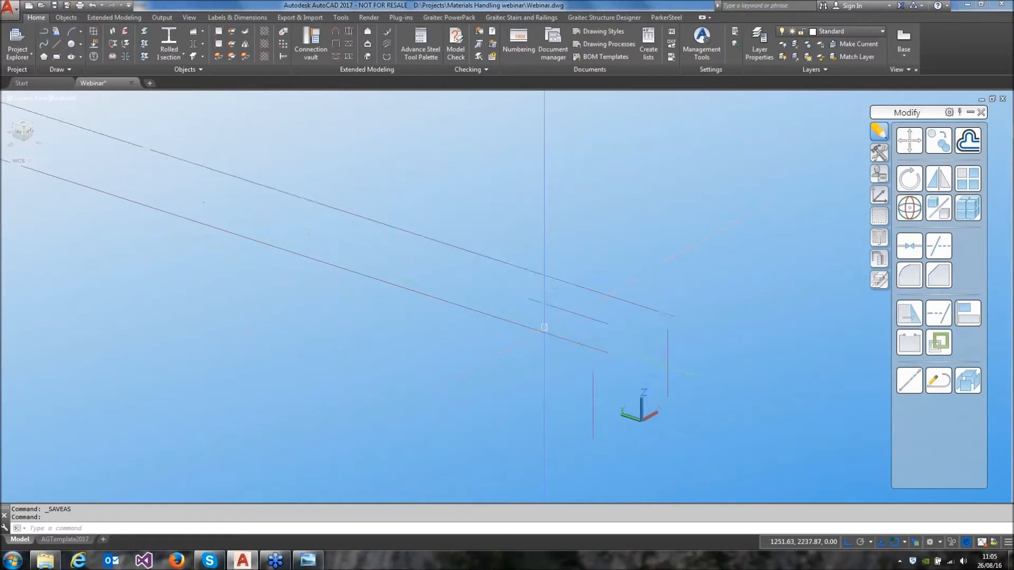
pyautogui.moveTo(511, 296); pyautogui.dragTo(580, 321, button='middle')
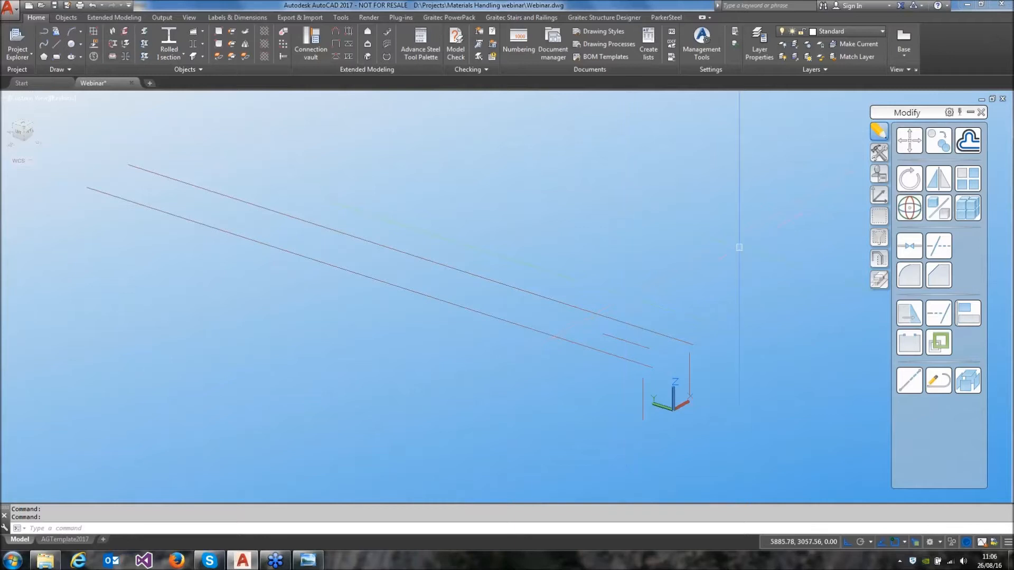
pyautogui.click(170, 60)
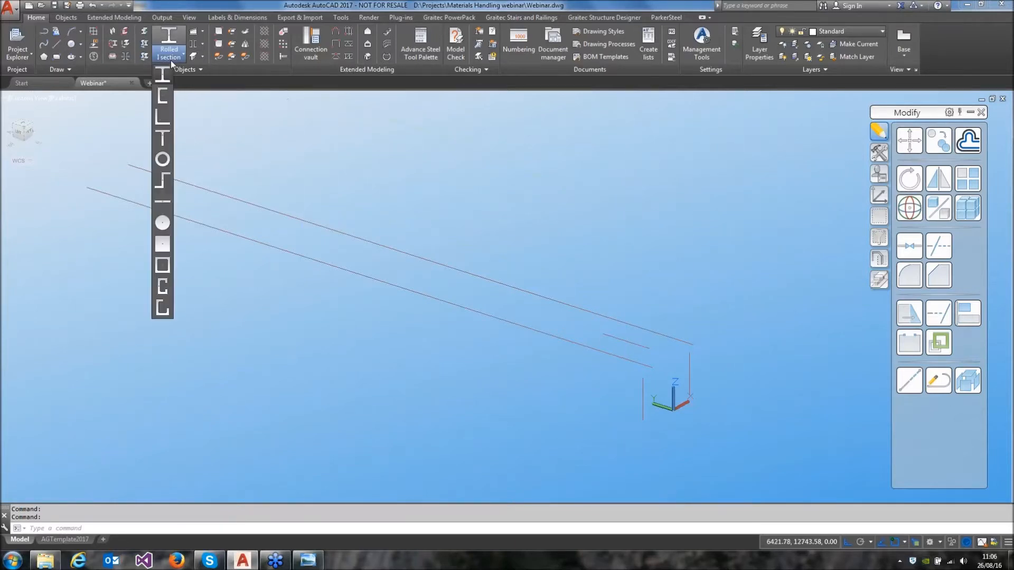
pyautogui.click(170, 98)
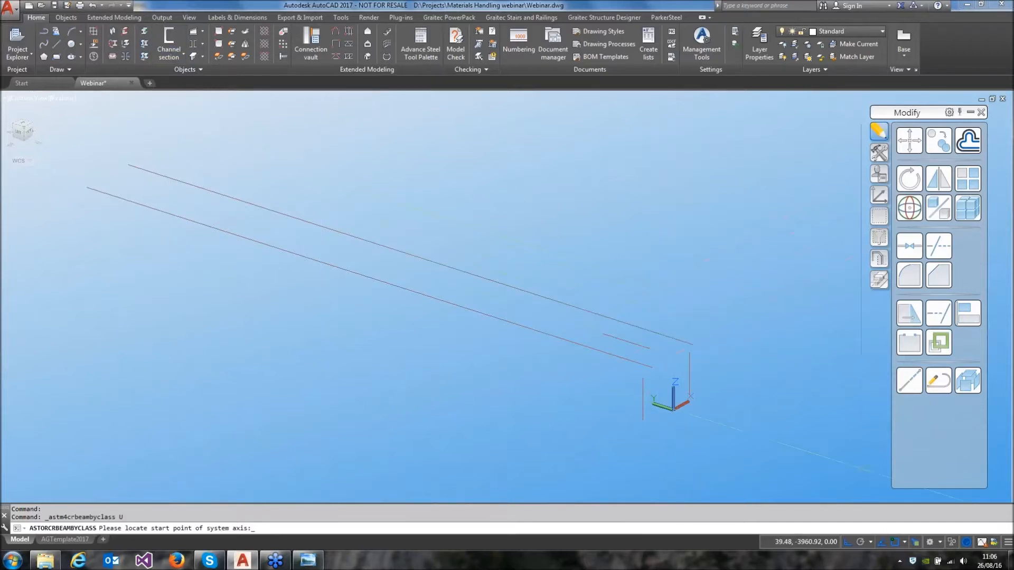
pyautogui.click(904, 543)
pyautogui.click(922, 309)
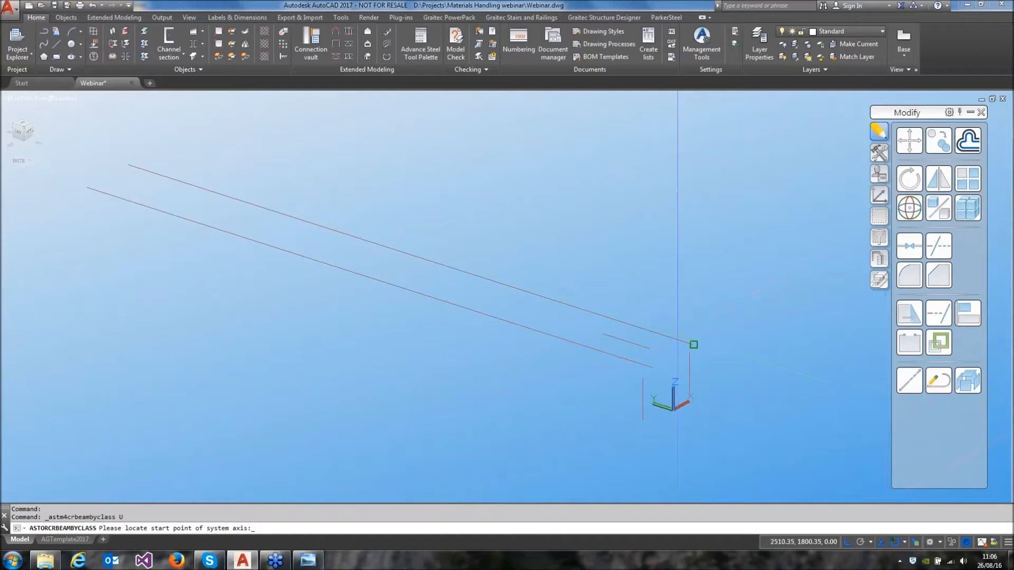
pyautogui.click(693, 343)
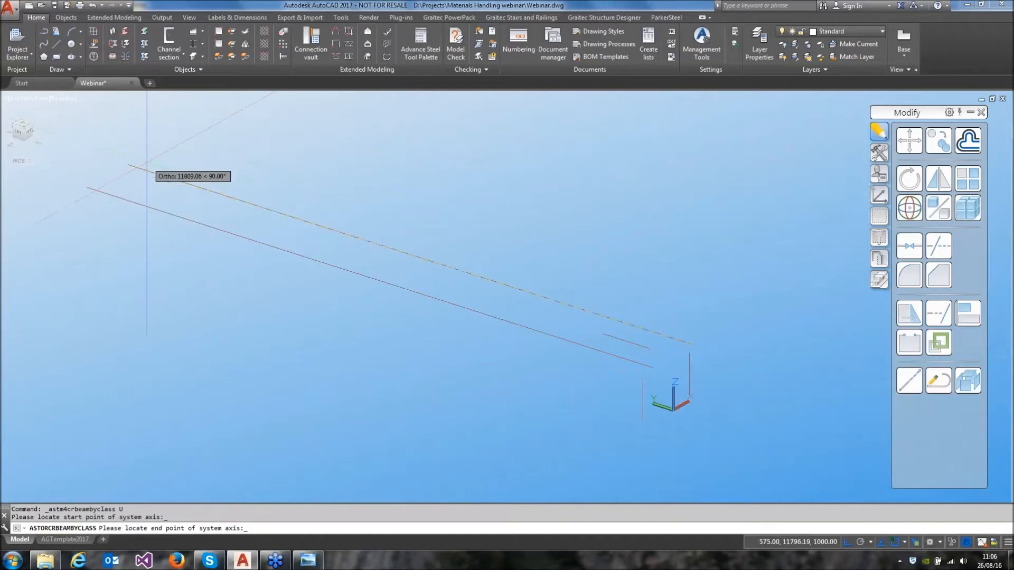
pyautogui.click(128, 163)
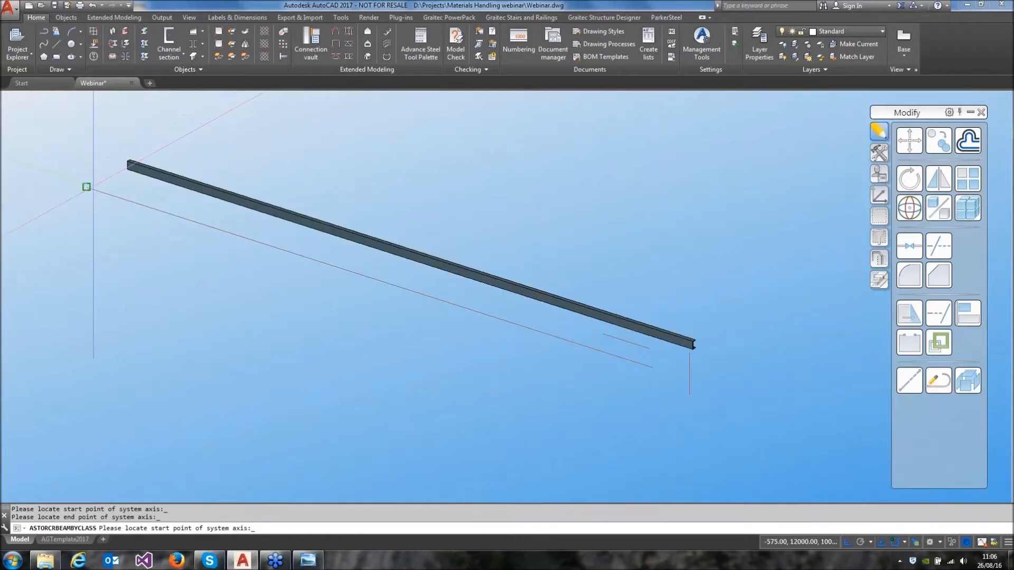
pyautogui.click(88, 188)
pyautogui.click(653, 368)
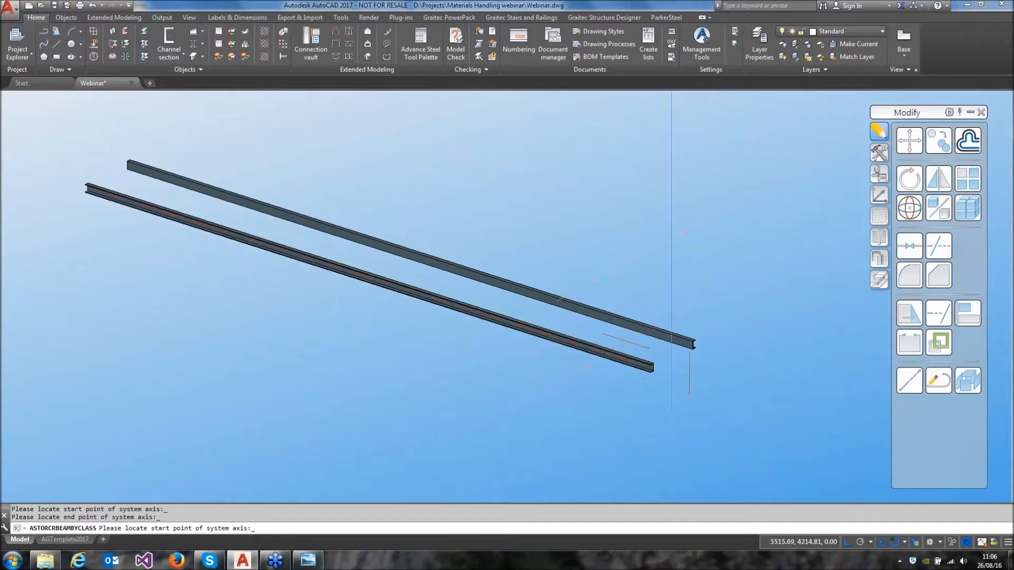
pyautogui.press('Return')
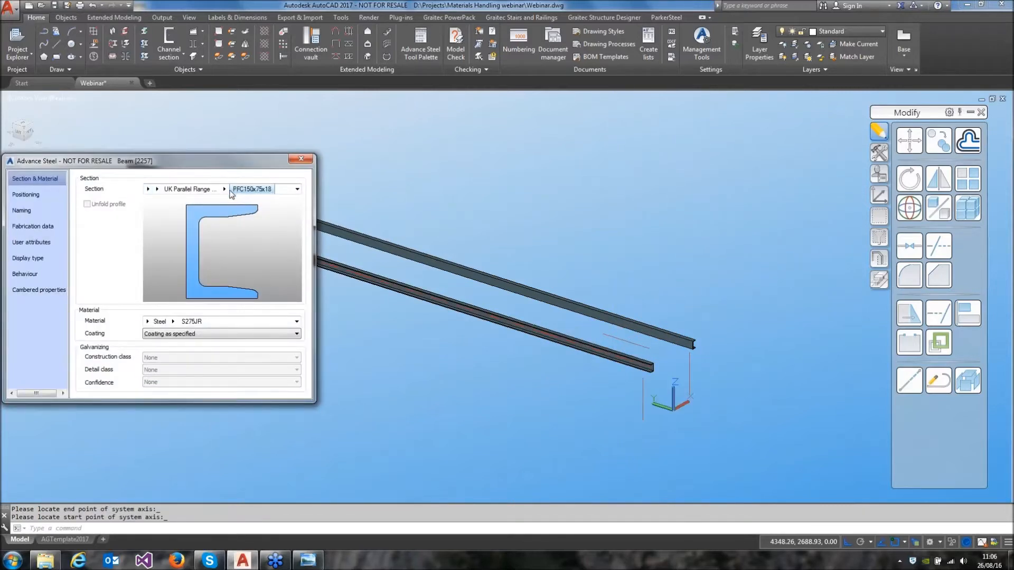
# Set both channel beams to section PFC200x75x23 and offset them to the upper web-side corner of the profile
pyautogui.click(224, 189)
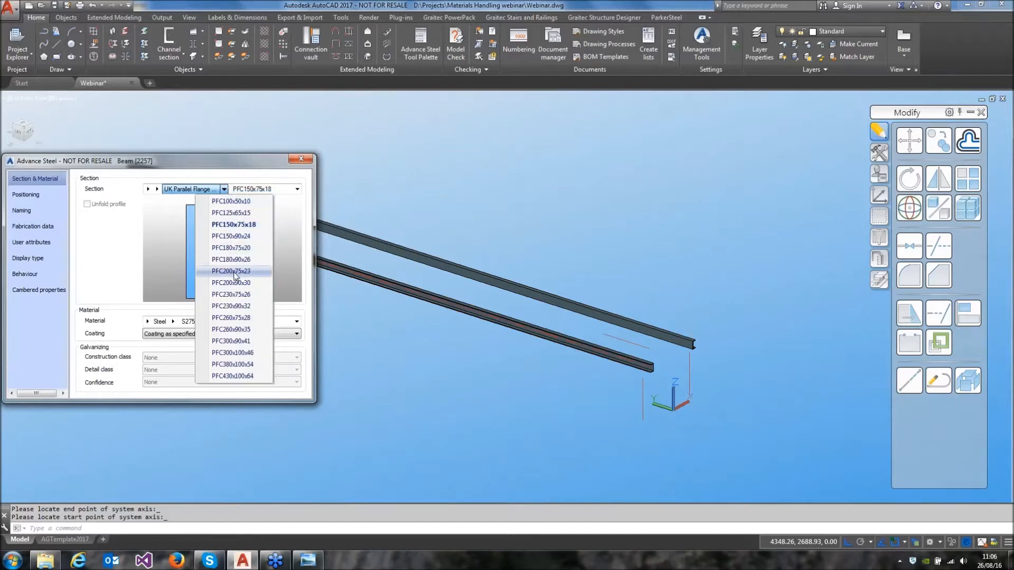
pyautogui.click(234, 272)
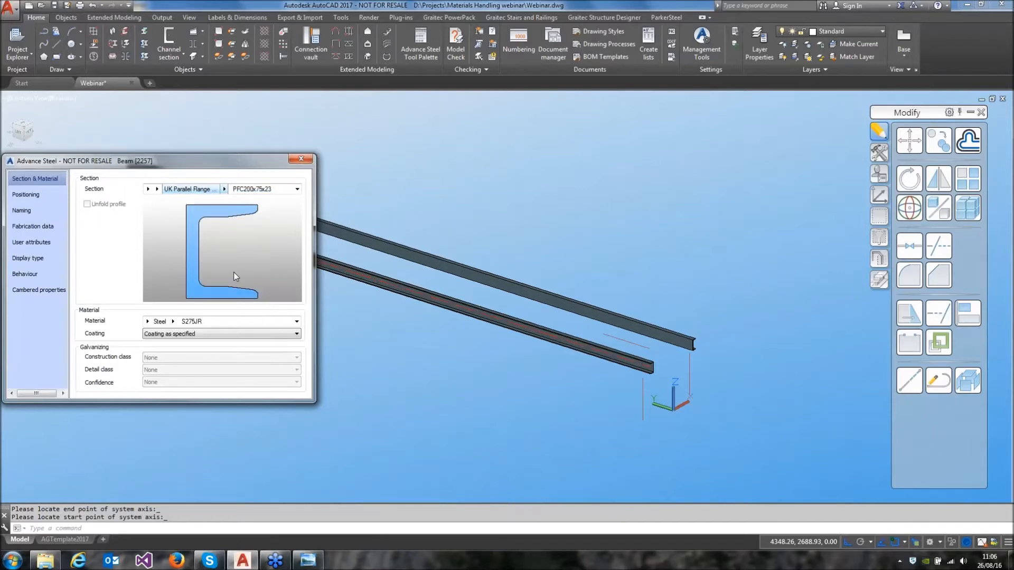
pyautogui.click(26, 194)
pyautogui.click(99, 189)
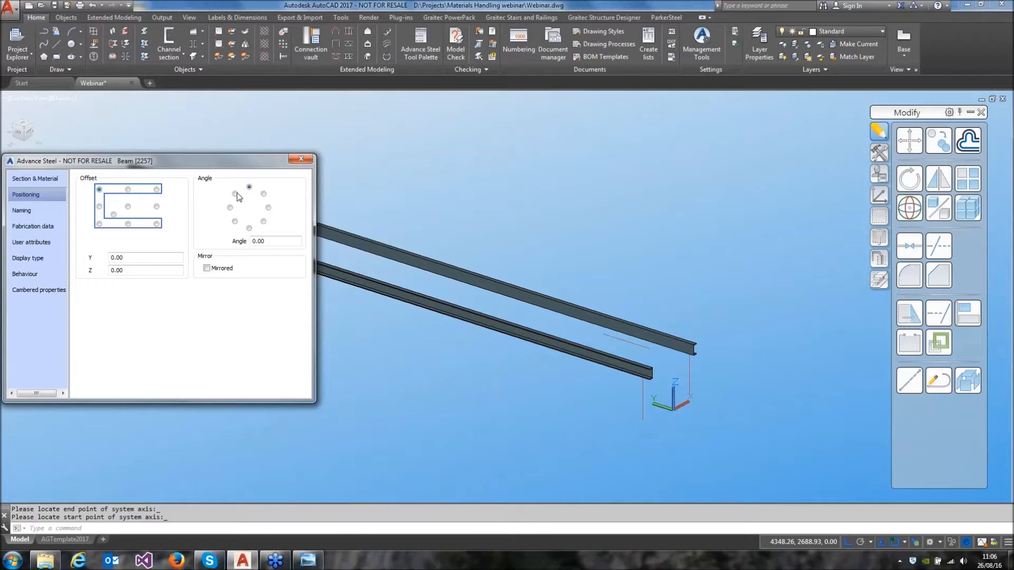
pyautogui.click(302, 159)
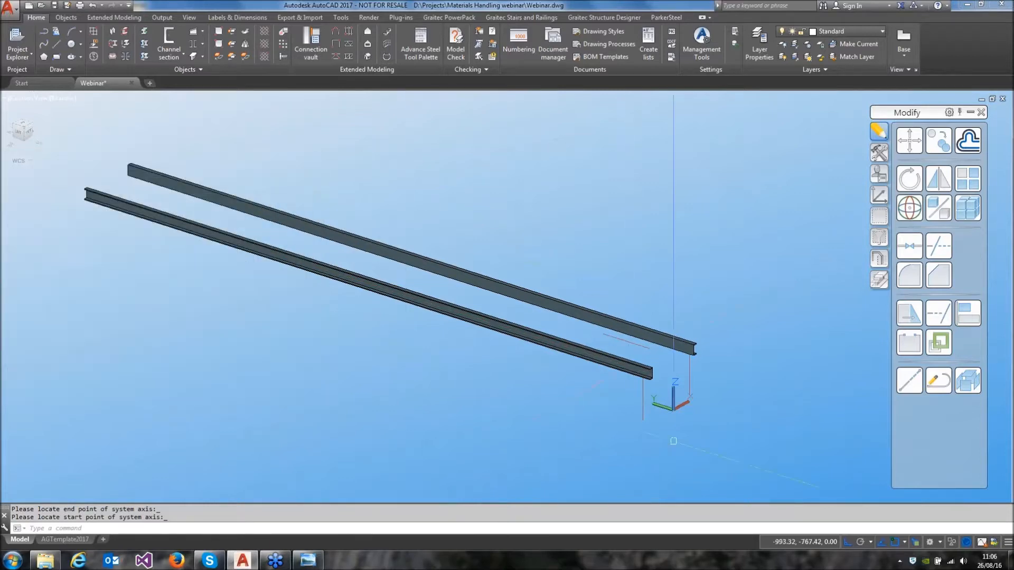
# Create a rolled I-section cross beam between the tops of the two vertical grid lines, plus a column beneath the far channel
pyautogui.scroll(2, 691, 365)
pyautogui.scroll(5, 691, 365)
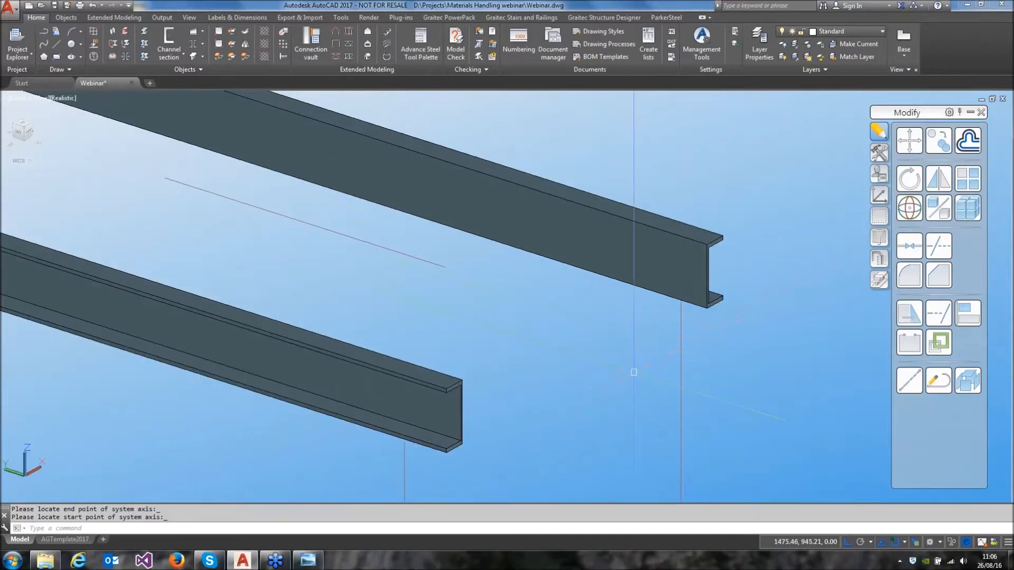
pyautogui.moveTo(623, 355); pyautogui.dragTo(583, 246, button='middle')
pyautogui.scroll(-2, 593, 347)
pyautogui.moveTo(595, 346); pyautogui.dragTo(581, 305, button='middle')
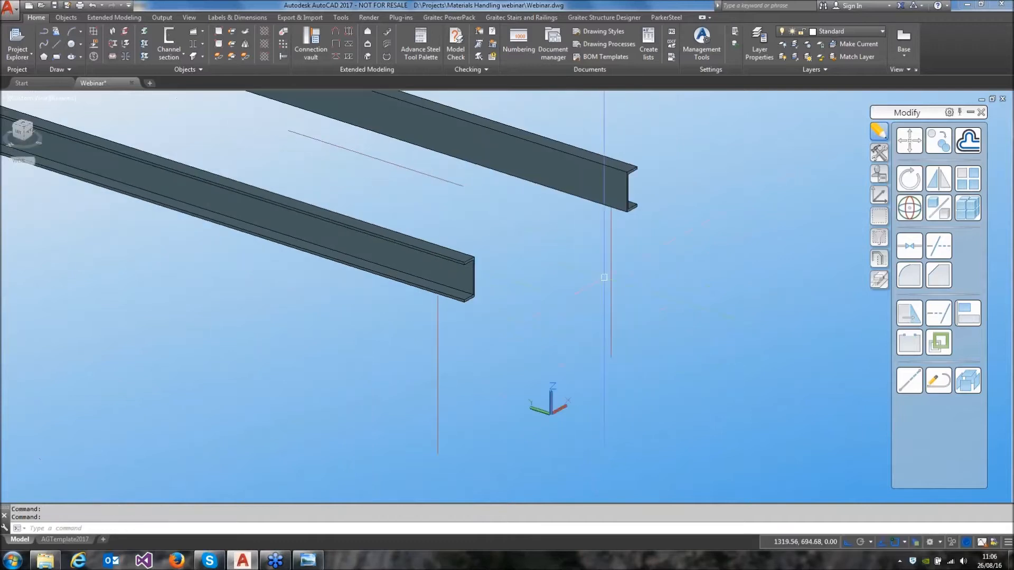
pyautogui.click(170, 56)
pyautogui.click(166, 78)
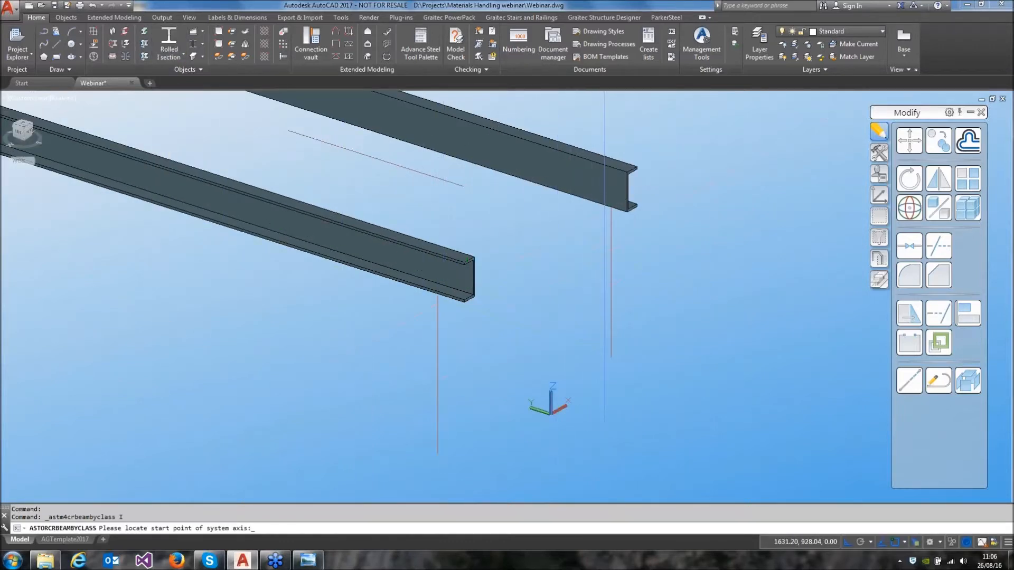
pyautogui.click(611, 200)
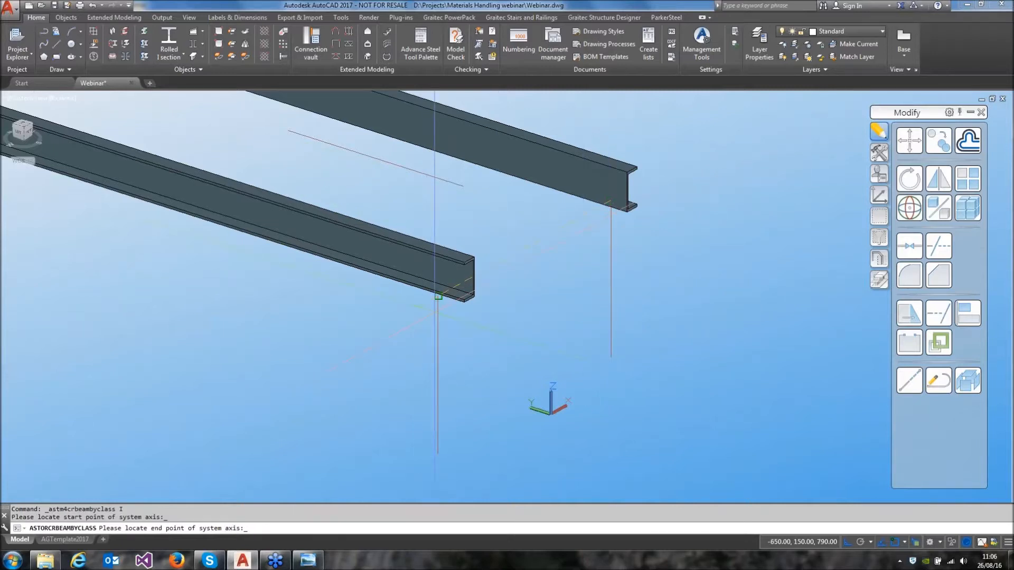
pyautogui.click(437, 293)
pyautogui.click(610, 278)
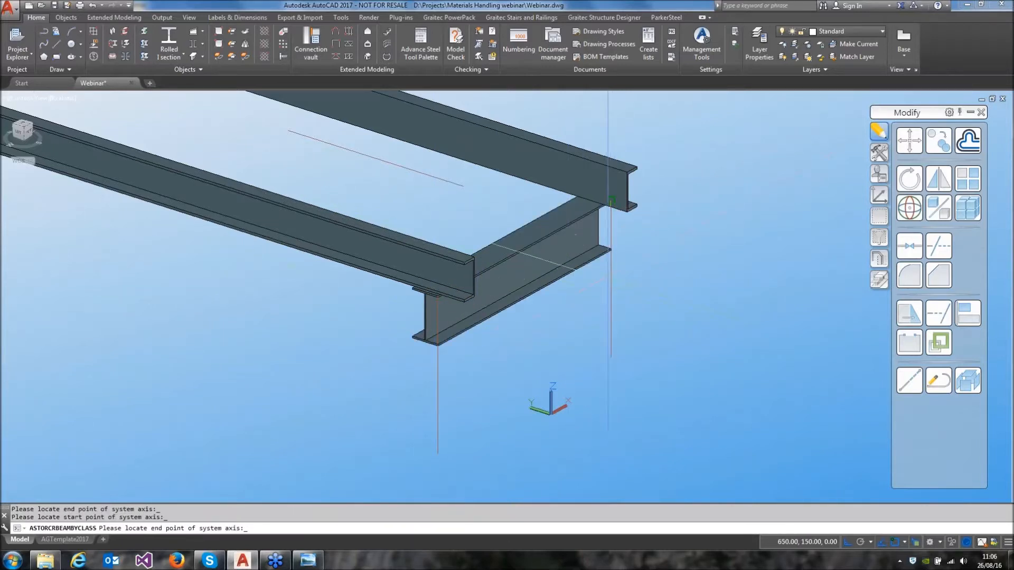
pyautogui.click(609, 301)
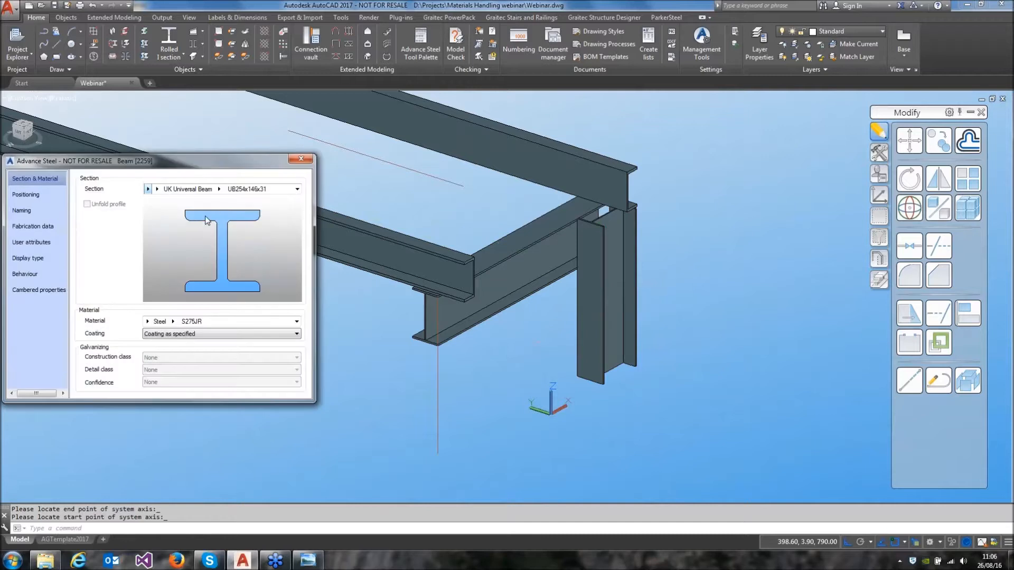
# Set the cross beam and column to section UB127x76x13 with their offset at the centre of the top flange
pyautogui.click(219, 189)
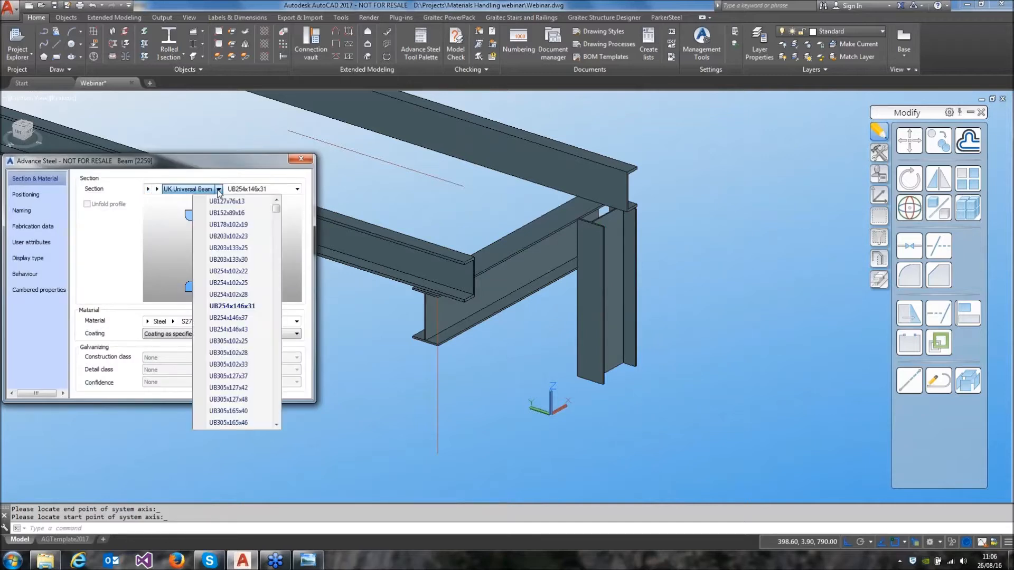
pyautogui.click(227, 204)
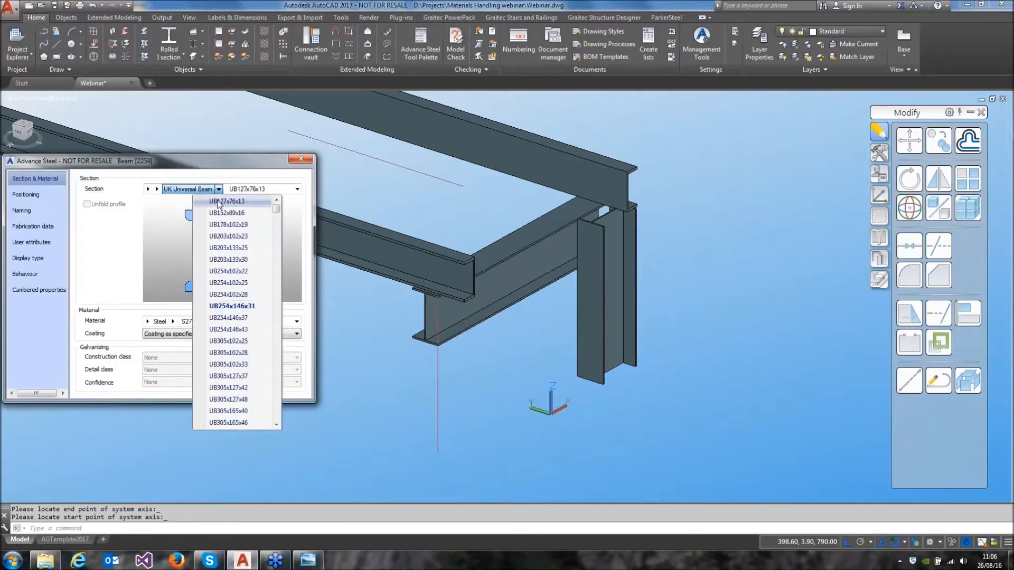
pyautogui.click(44, 191)
pyautogui.click(128, 190)
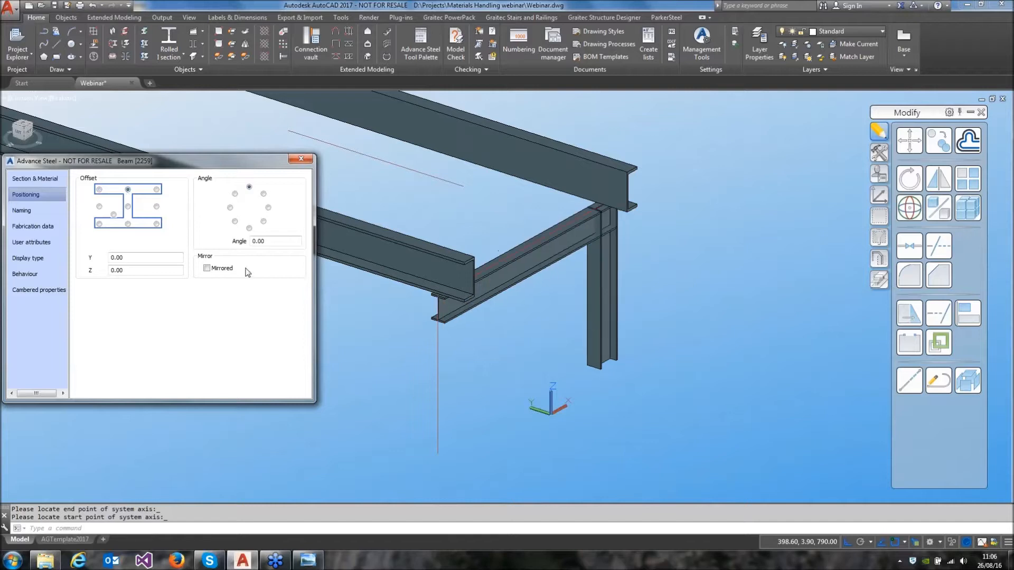
pyautogui.click(300, 160)
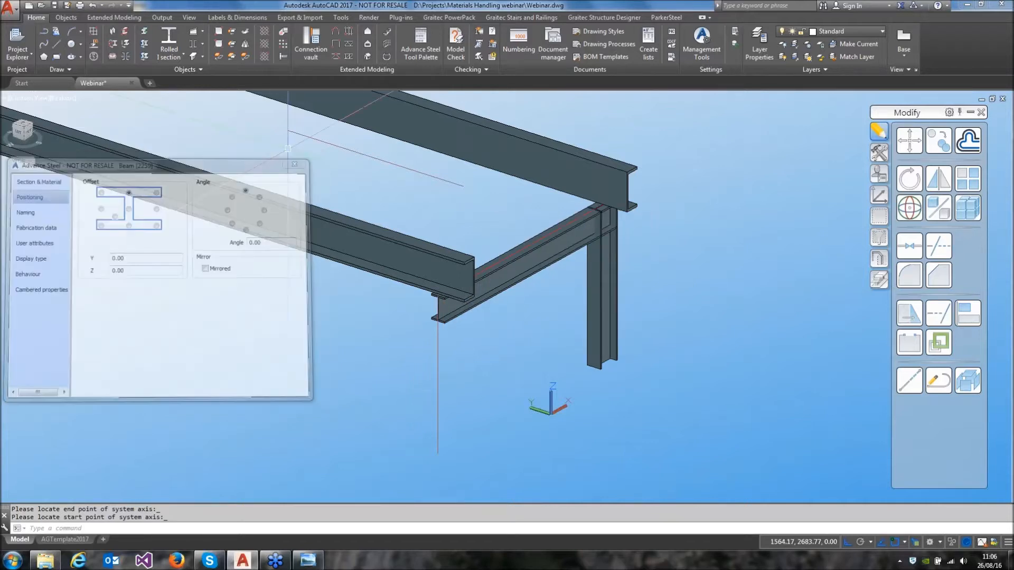
# Create a second rolled I-section column along the remaining vertical grid line and turn its profile to face the opposite way
pyautogui.click(169, 36)
pyautogui.click(438, 316)
pyautogui.click(437, 452)
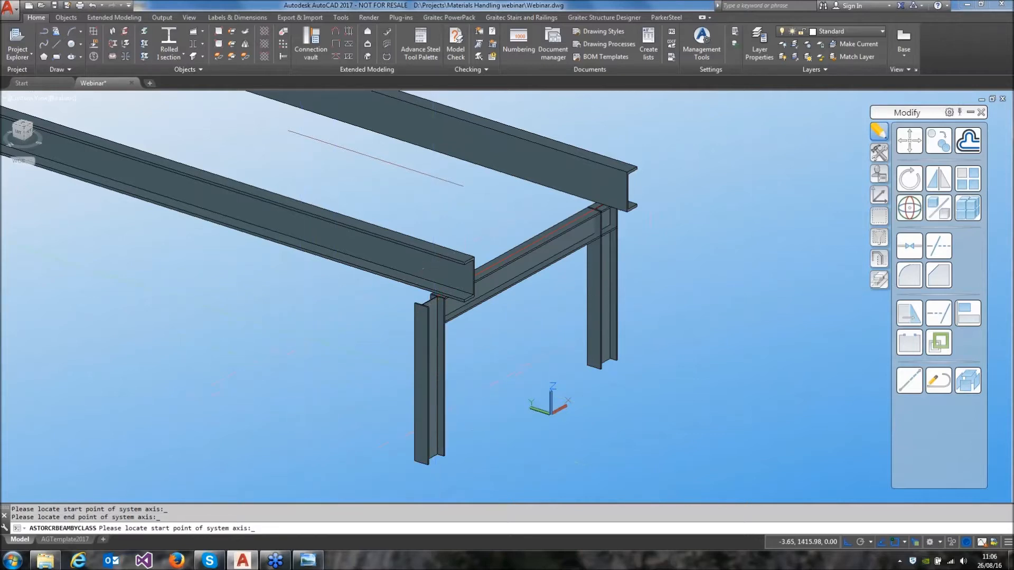
pyautogui.click(27, 194)
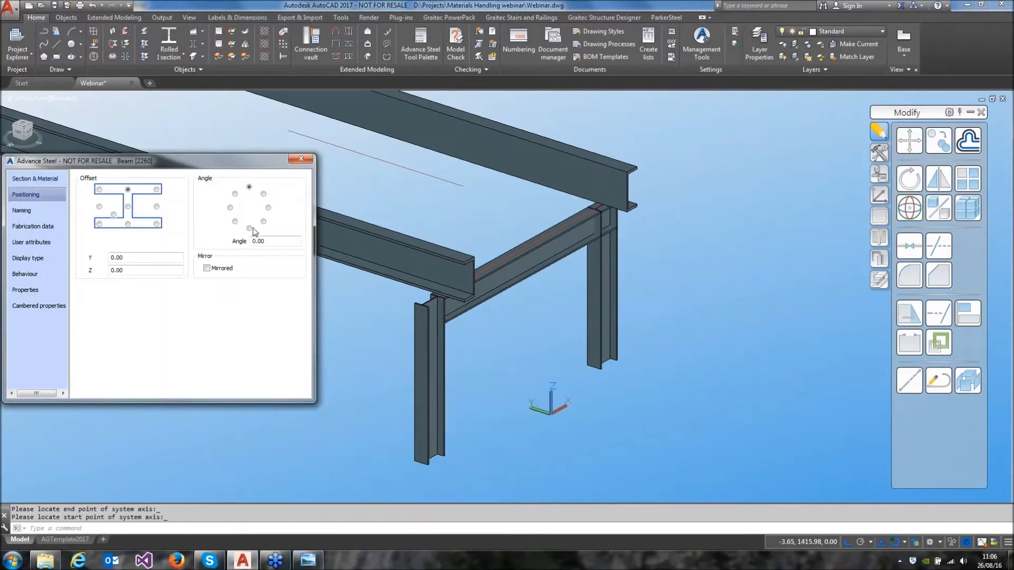
pyautogui.click(249, 229)
pyautogui.click(307, 161)
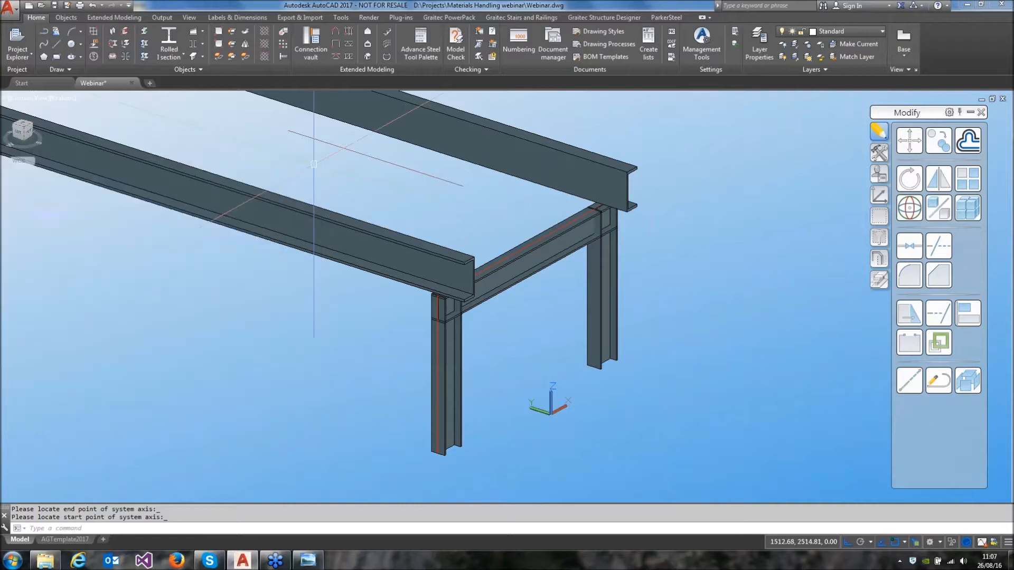
# Add a base plate connection from the connection vault to the foot of the near column, without an additional concrete object
pyautogui.moveTo(422, 210); pyautogui.dragTo(473, 210, button='middle')
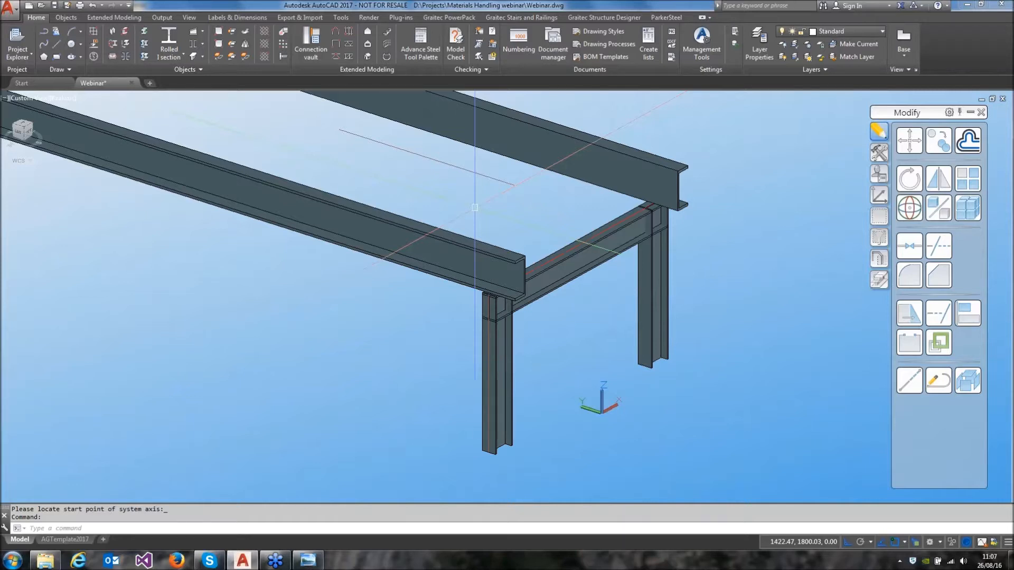
pyautogui.click(304, 51)
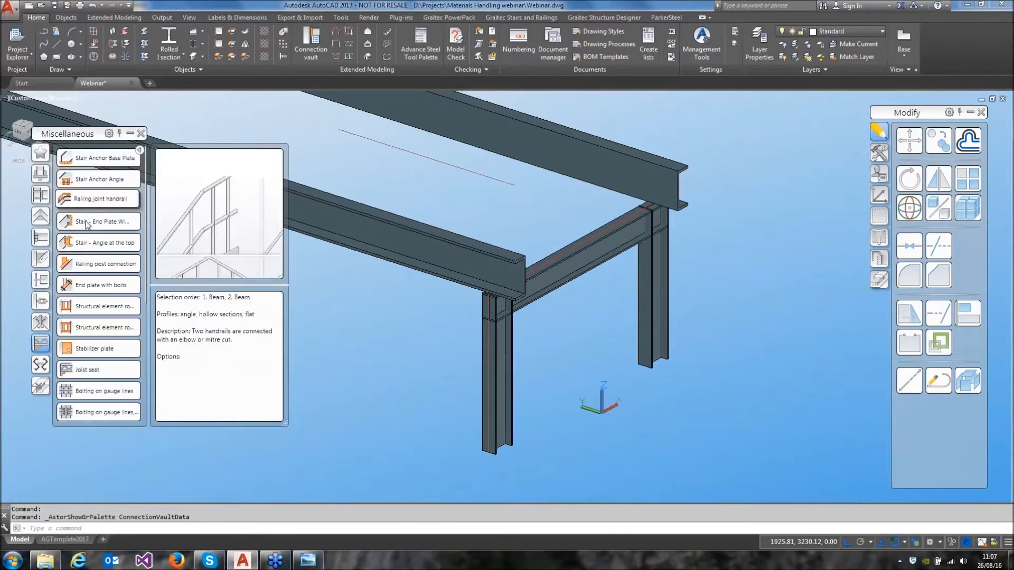
pyautogui.click(42, 280)
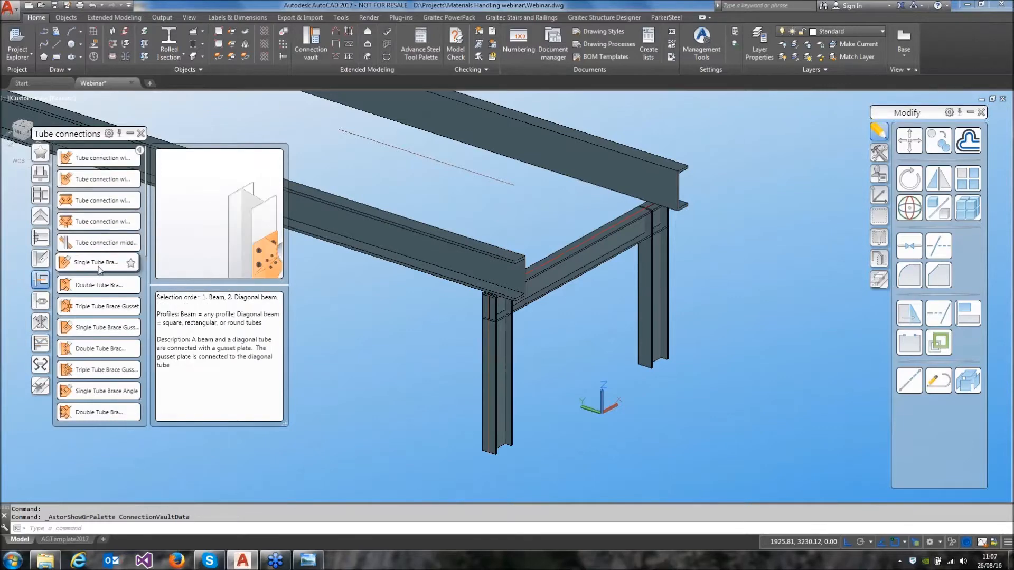
pyautogui.click(40, 238)
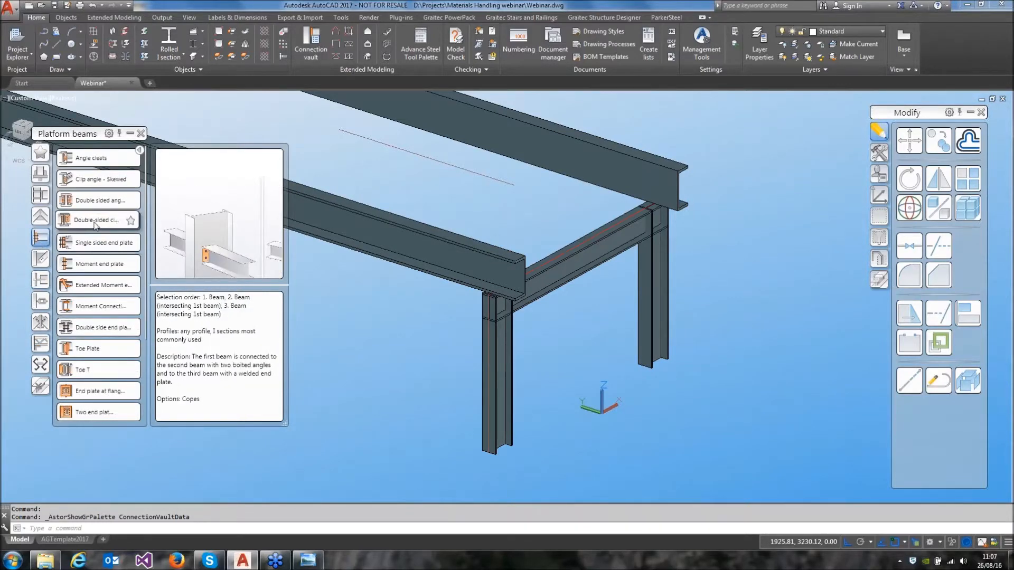
pyautogui.moveTo(219, 240); pyautogui.dragTo(192, 196)
pyautogui.moveTo(265, 222)
pyautogui.mouseDown()
pyautogui.moveTo(183, 230)
pyautogui.moveTo(250, 224)
pyautogui.mouseUp()
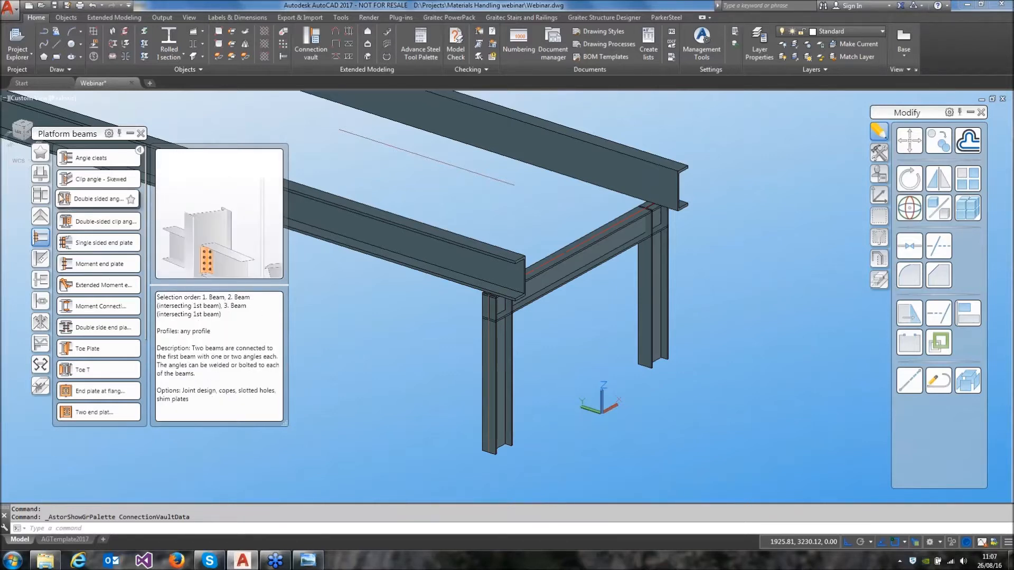
pyautogui.click(40, 153)
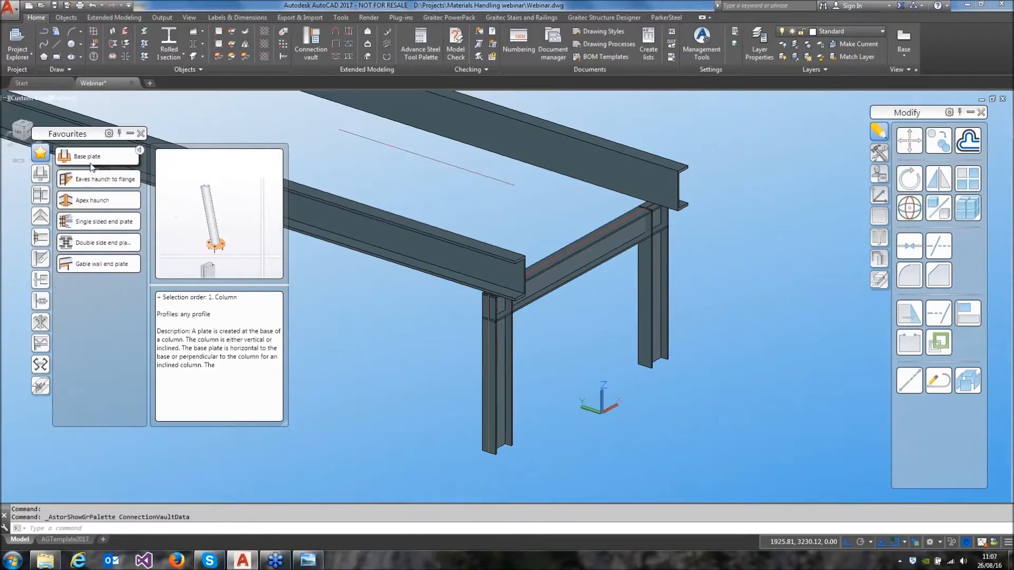
pyautogui.click(98, 179)
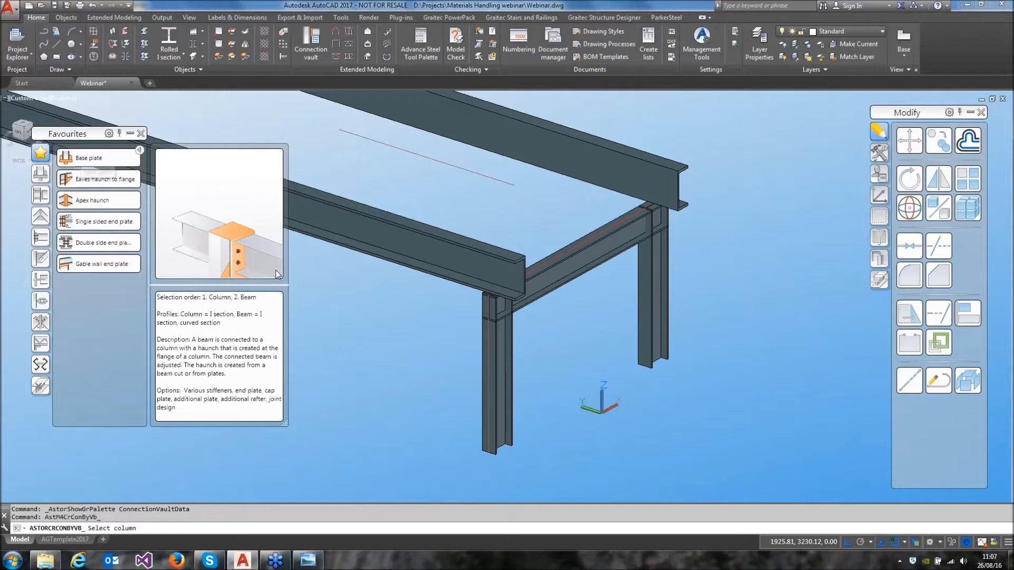
pyautogui.click(483, 449)
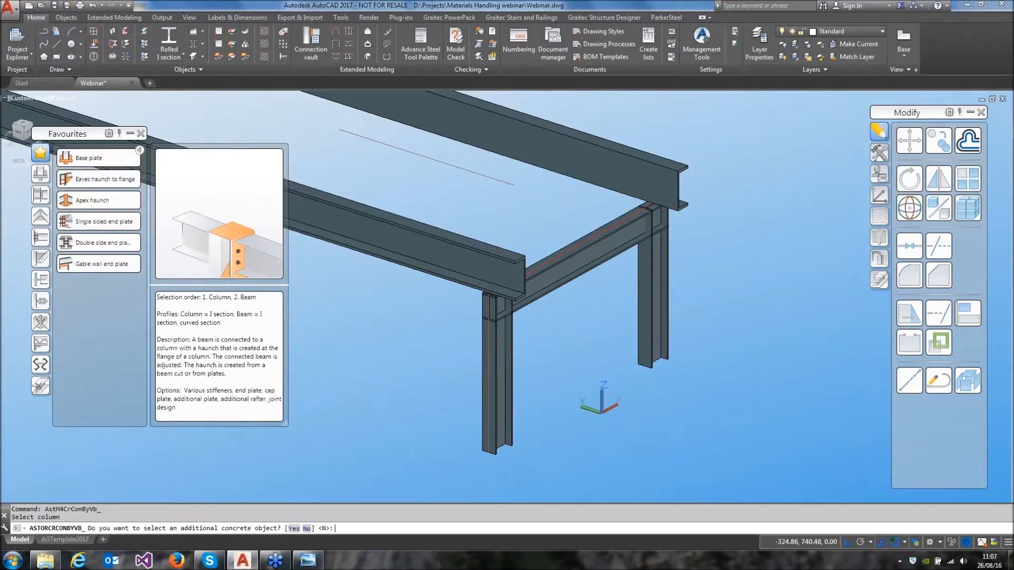
pyautogui.press('Return')
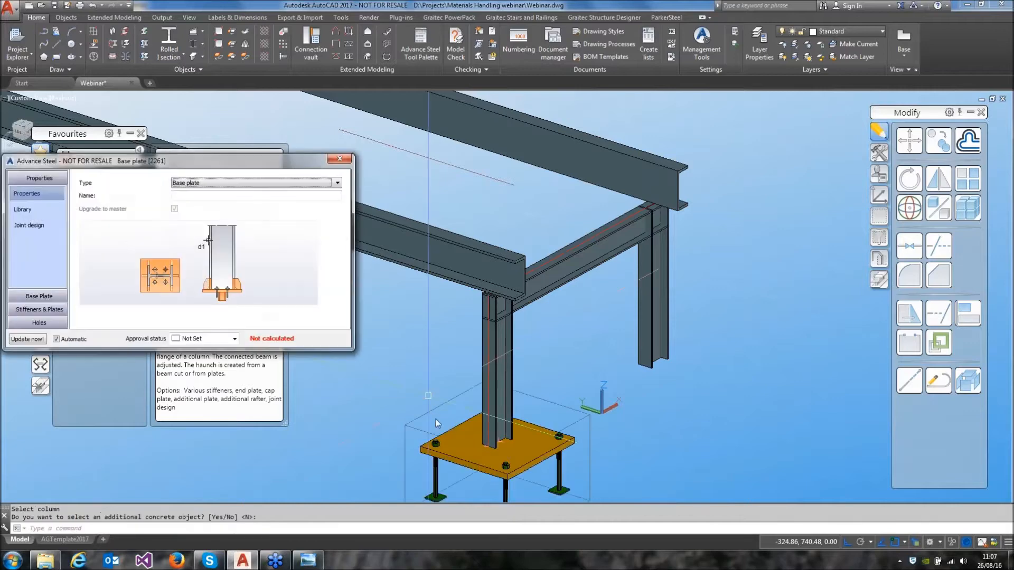
# Apply a smaller preset size from the connection library to the near column's base plate
pyautogui.moveTo(465, 401); pyautogui.dragTo(488, 338, button='middle')
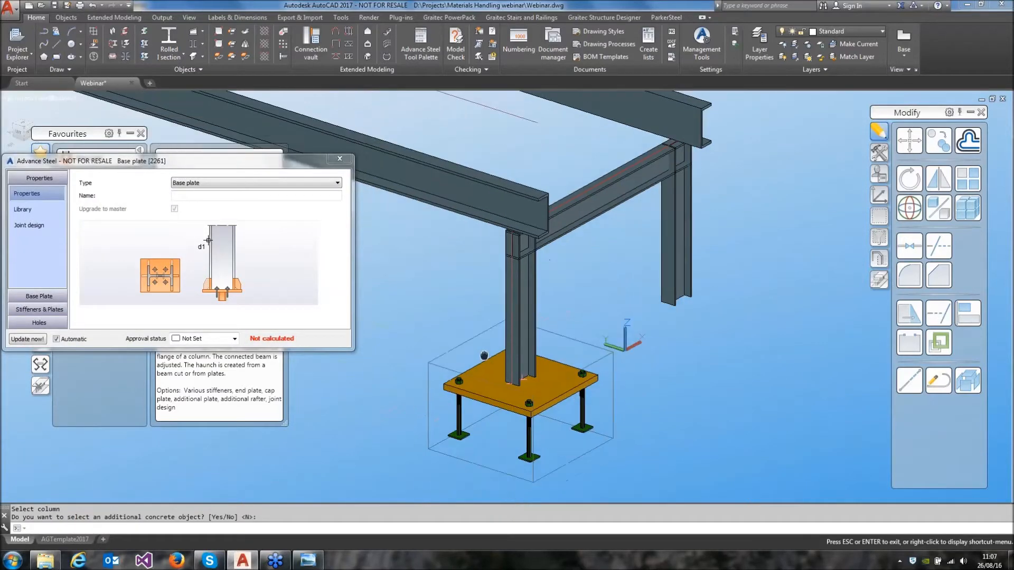
pyautogui.click(44, 213)
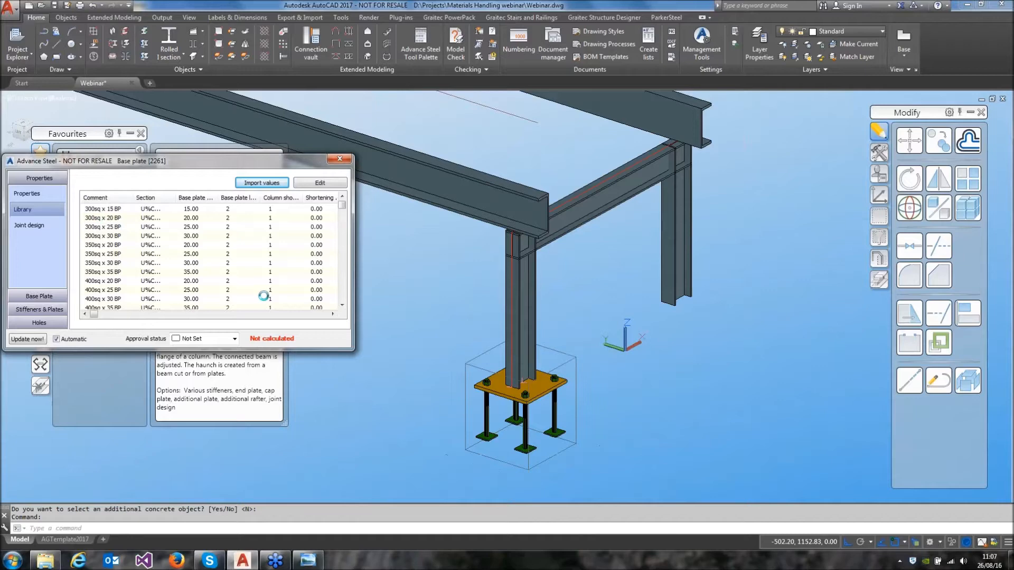
pyautogui.click(335, 165)
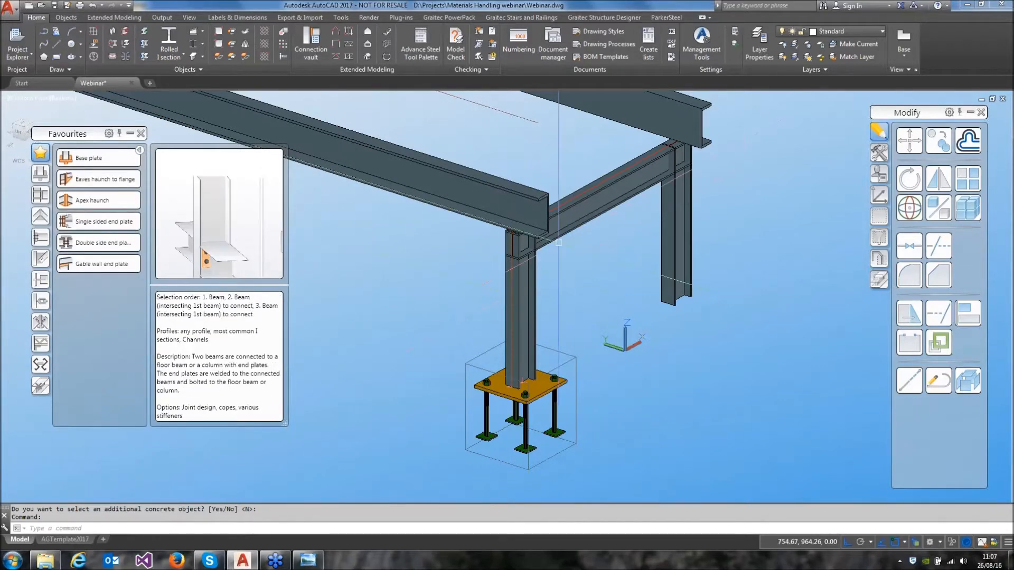
# Create a gable wall end plate connection between the cross beam and the top of the near column
pyautogui.scroll(5, 515, 235)
pyautogui.scroll(2, 549, 308)
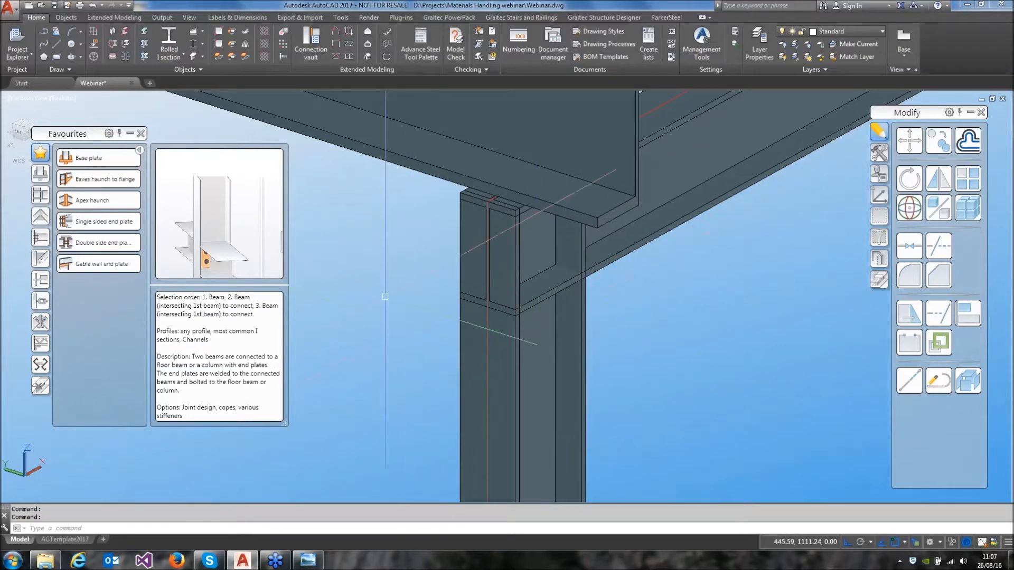
pyautogui.click(84, 263)
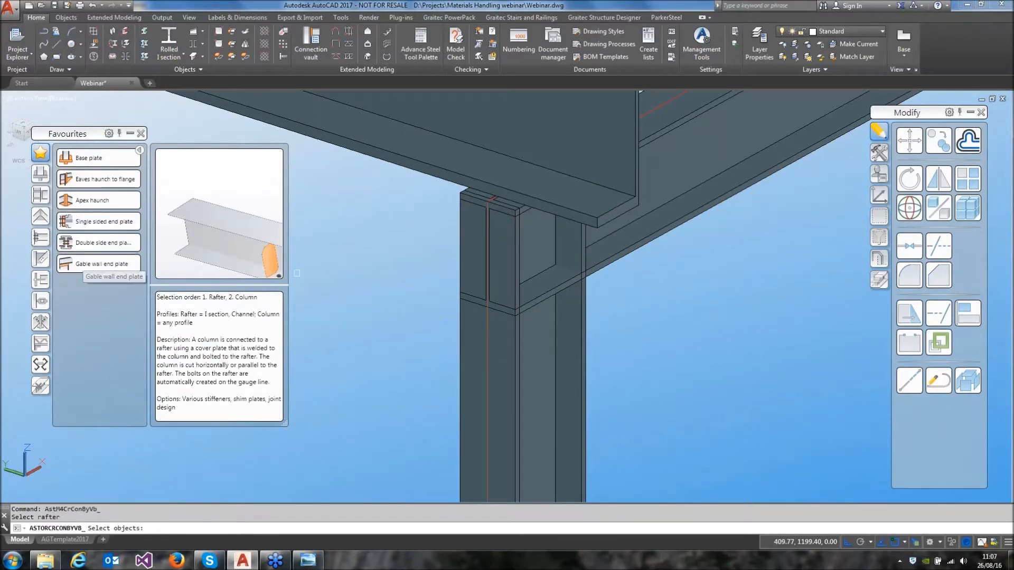
pyautogui.click(639, 235)
pyautogui.rightClick(579, 326)
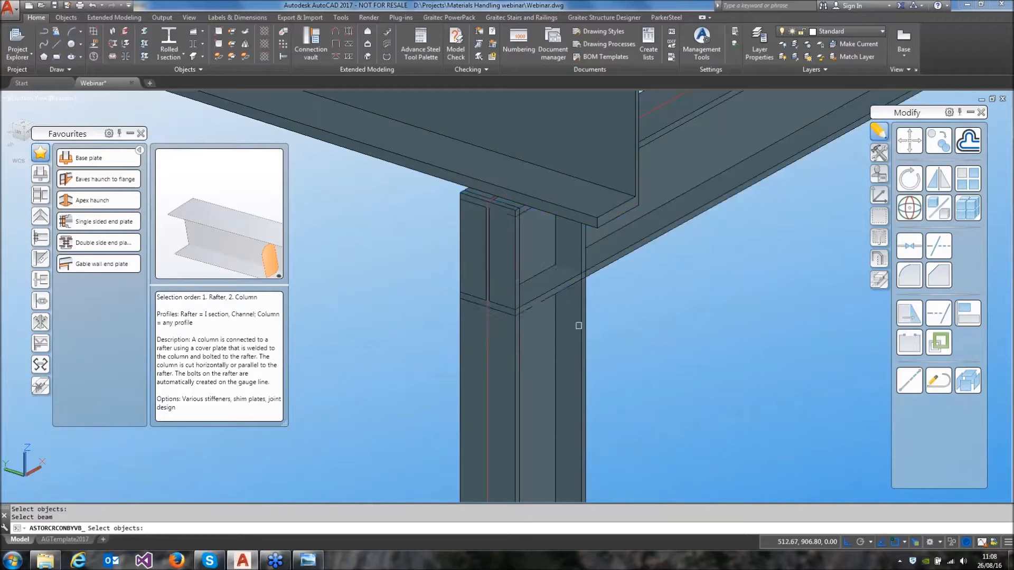
pyautogui.click(580, 325)
pyautogui.rightClick(579, 325)
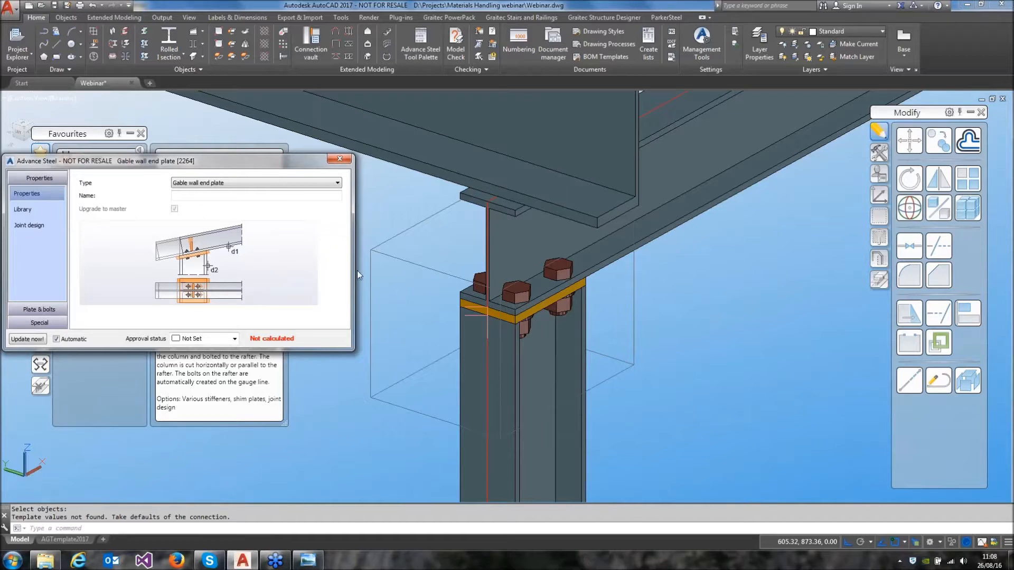
# Set the bolt diameter of the gable wall end plate to 12 mm
pyautogui.click(43, 309)
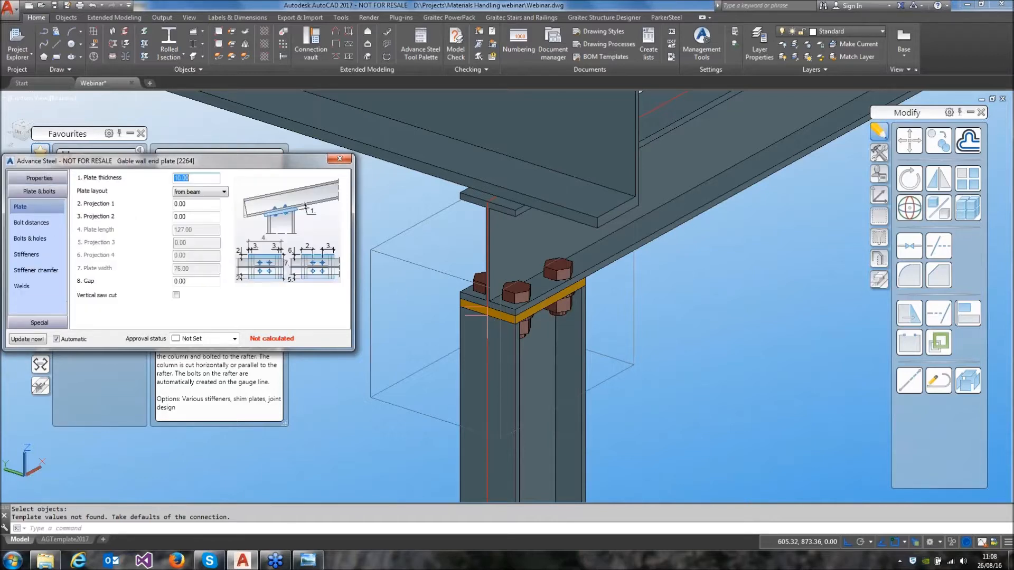
pyautogui.click(29, 238)
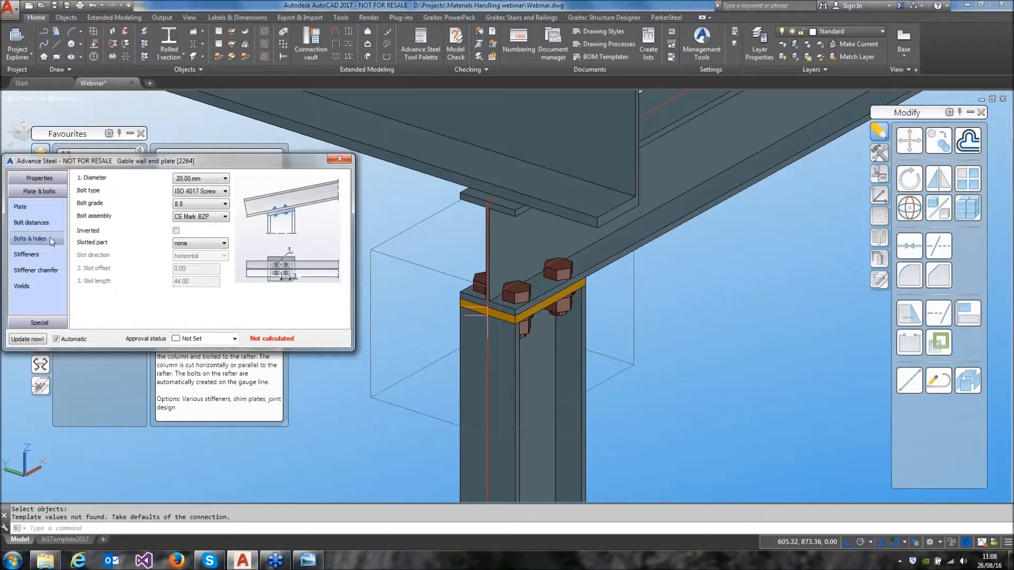
pyautogui.click(200, 179)
pyautogui.click(197, 220)
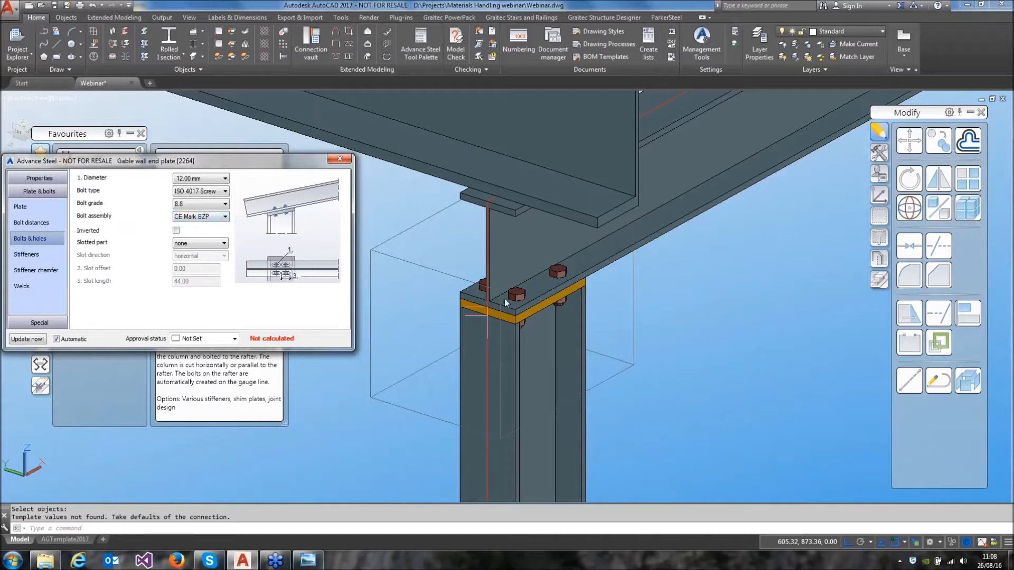
pyautogui.click(340, 160)
# Create a PowerPack intersection connection with the near channel as main member and the cross beam as secondary member
pyautogui.moveTo(401, 221); pyautogui.dragTo(428, 288, button='middle')
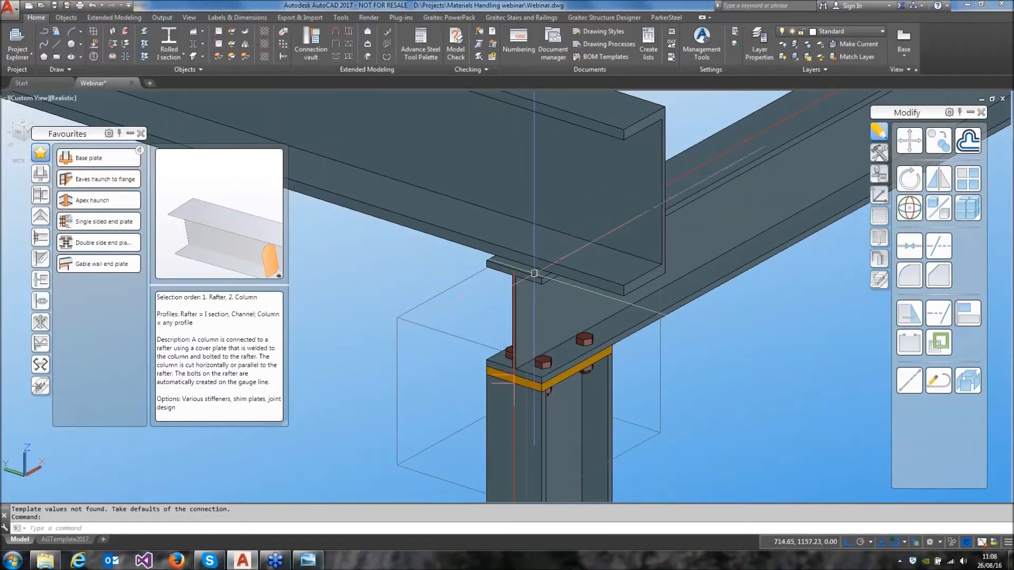
pyautogui.keyDown('shift'); pyautogui.moveTo(529, 260); pyautogui.dragTo(559, 223, button='middle'); pyautogui.keyUp('shift')
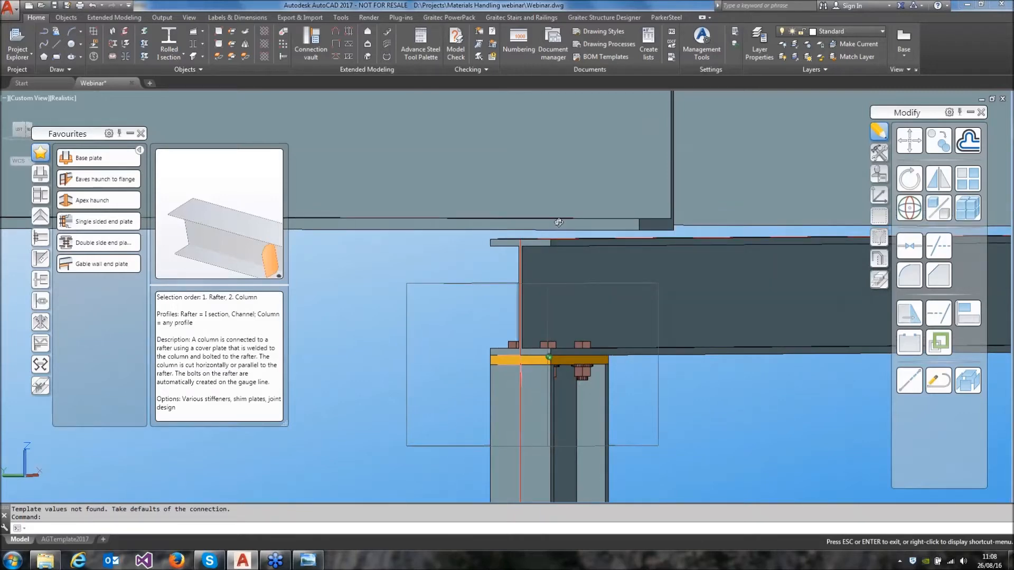
pyautogui.keyDown('shift'); pyautogui.moveTo(560, 225); pyautogui.dragTo(567, 243, button='middle'); pyautogui.keyUp('shift')
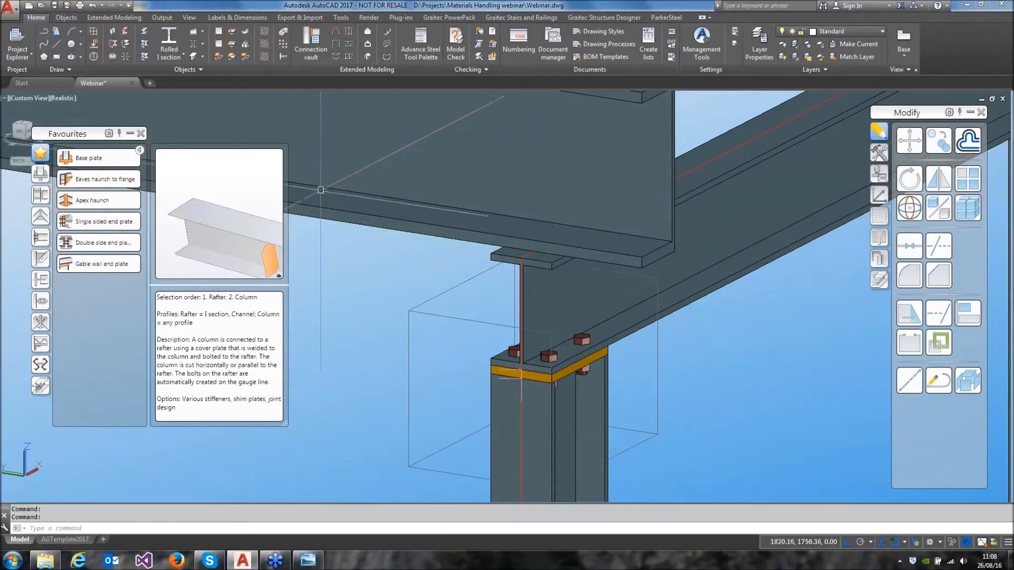
pyautogui.click(449, 18)
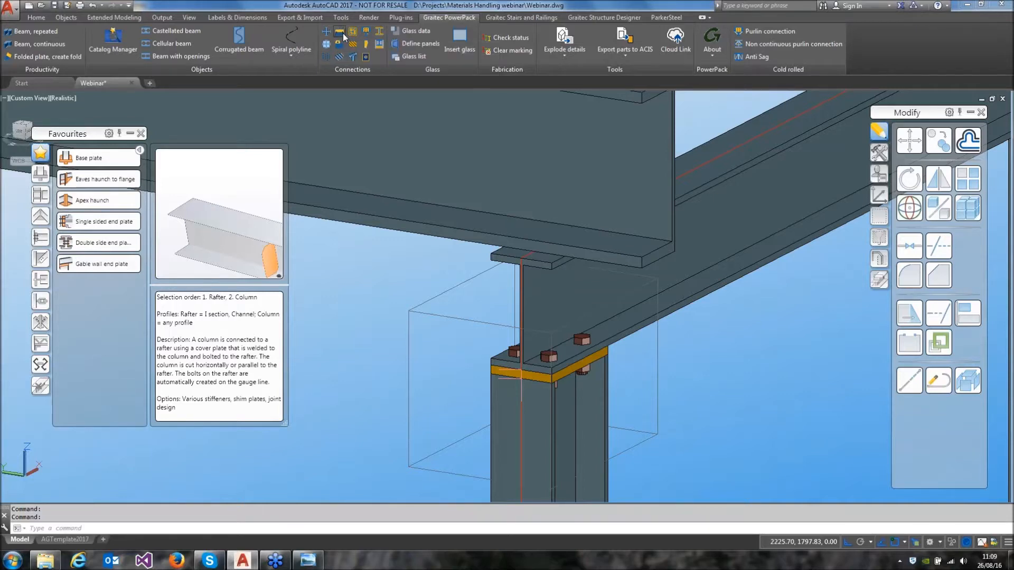
pyautogui.click(455, 231)
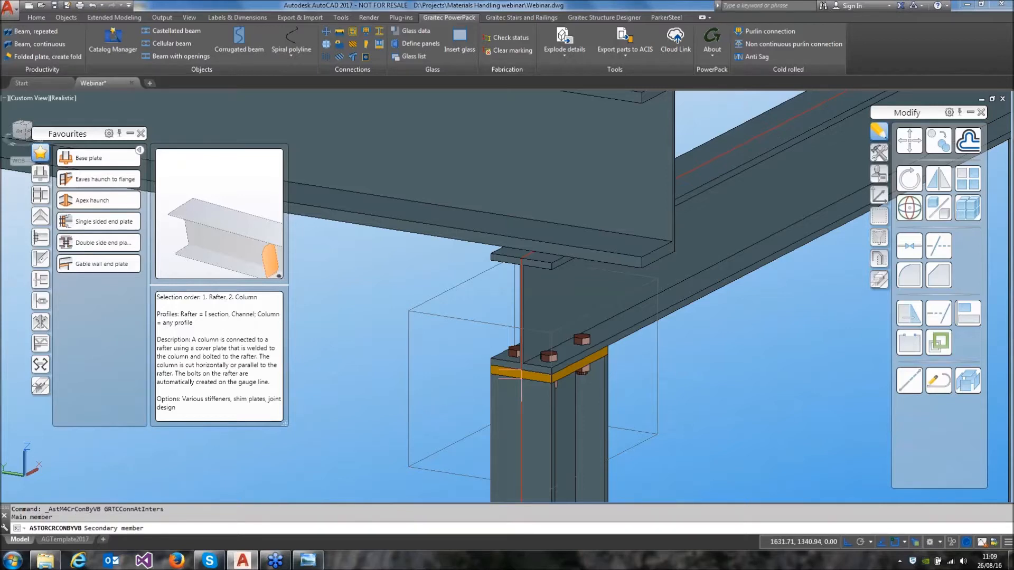
pyautogui.click(521, 377)
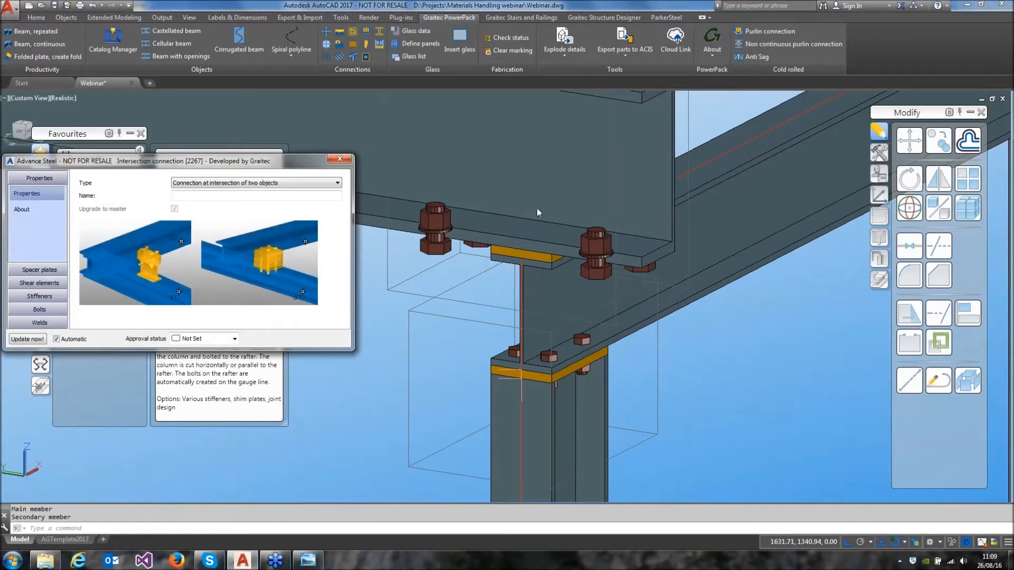
# Set the spacer plates' maximum thickness to 2 mm and the intersection connection's approval status to Approved
pyautogui.click(43, 271)
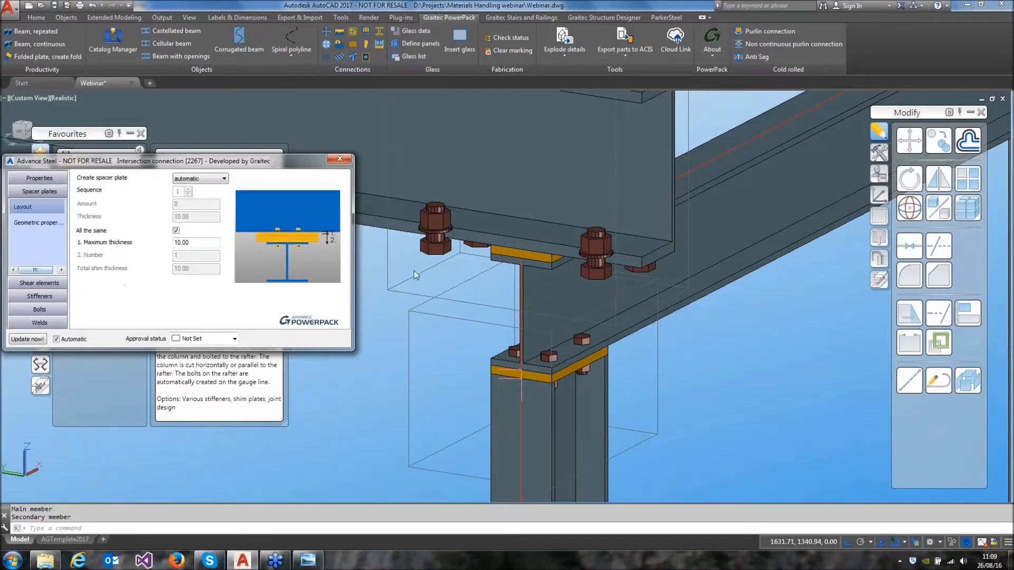
pyautogui.scroll(5, 535, 249)
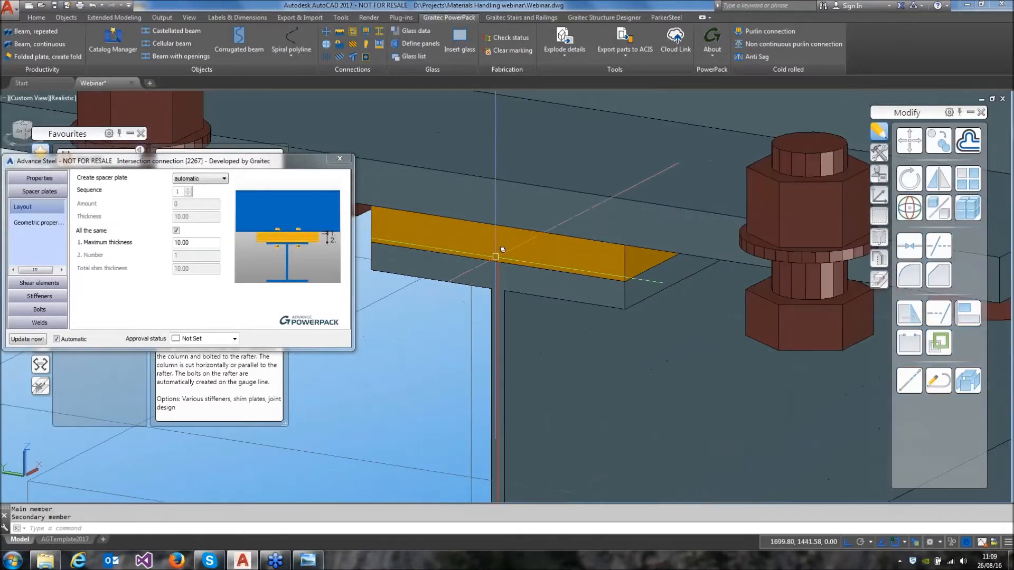
pyautogui.click(182, 242)
pyautogui.write('2')
pyautogui.press('Tab')
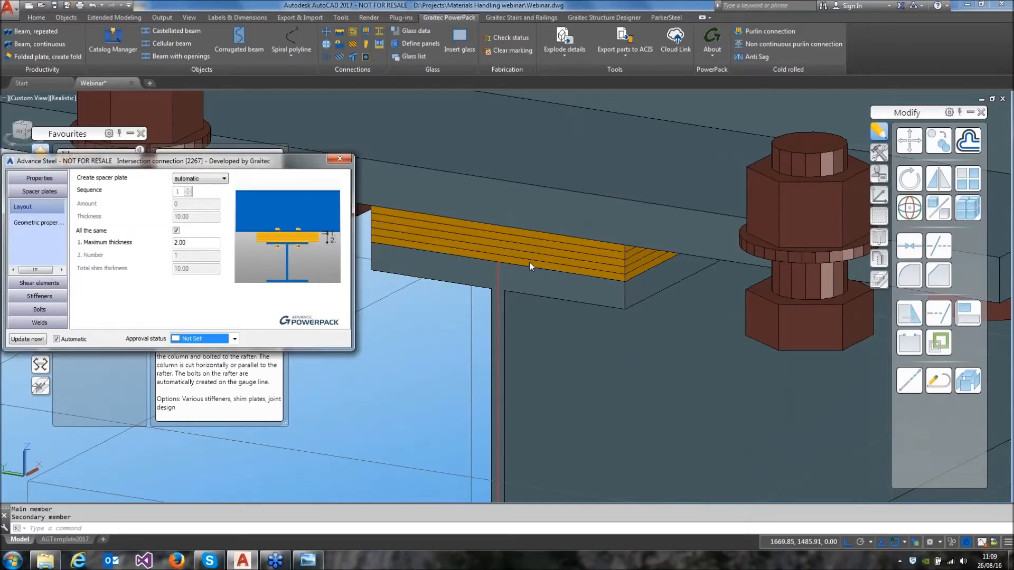
pyautogui.press('Down')
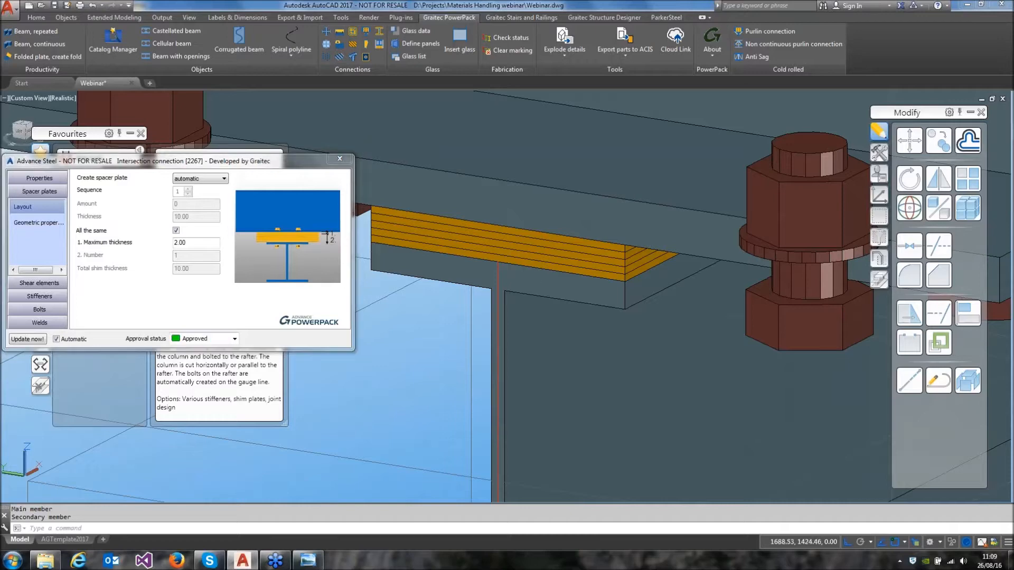
pyautogui.scroll(-6, 591, 275)
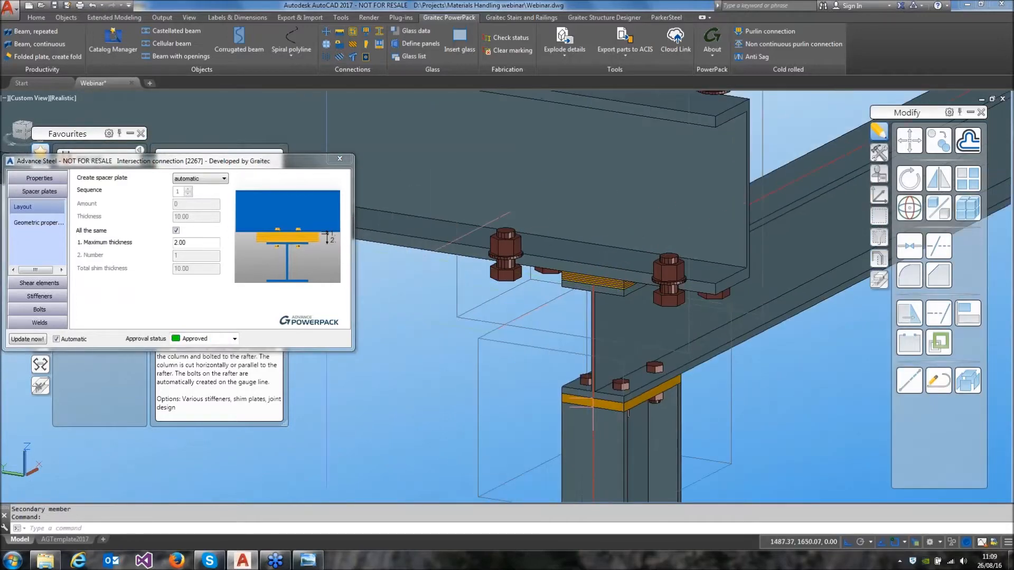
# Set the bolt diameter of the intersection connection to 12 mm
pyautogui.click(40, 310)
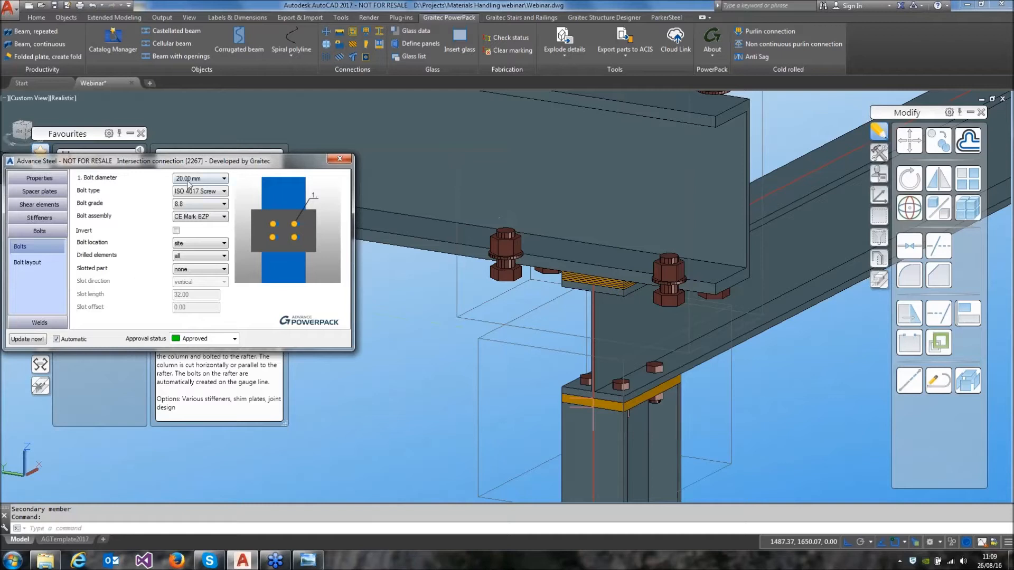
pyautogui.click(190, 179)
pyautogui.click(201, 217)
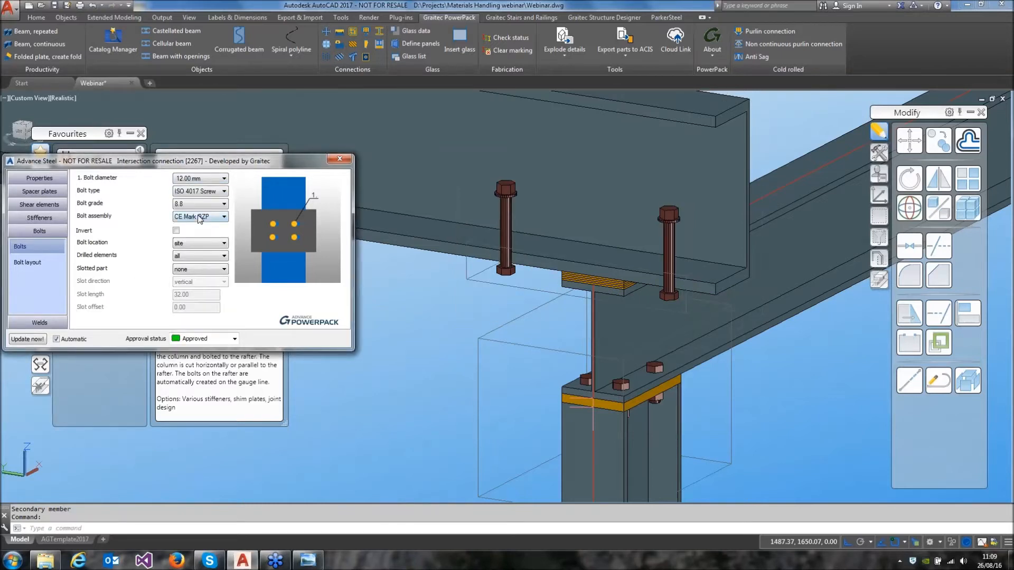
# Set the intersection connection's bolt layout to 1 row with a centre distance of 45 mm
pyautogui.click(46, 265)
pyautogui.doubleClick(176, 243)
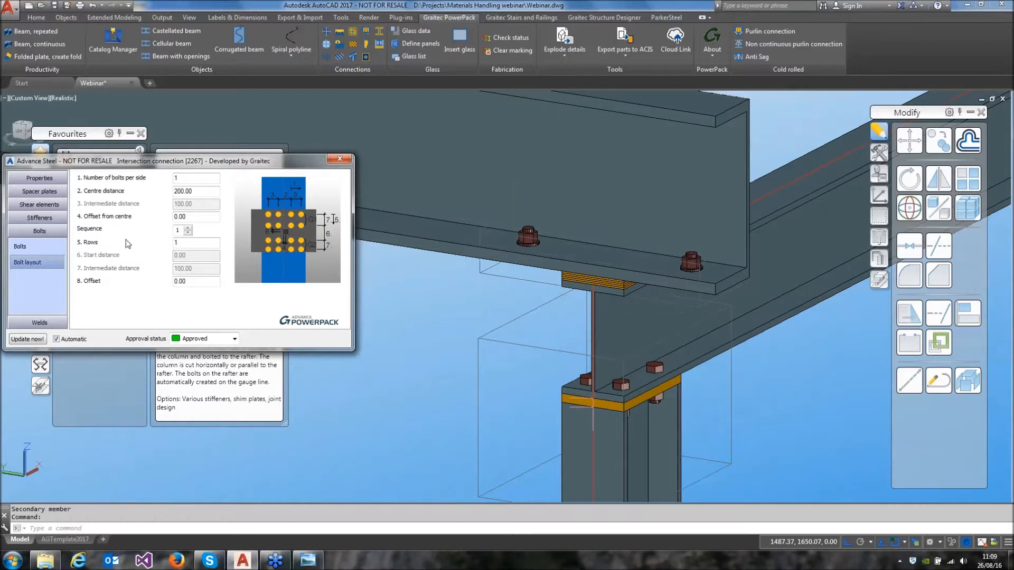
pyautogui.doubleClick(190, 191)
pyautogui.write('75')
pyautogui.press('Return')
pyautogui.write('45')
pyautogui.press('Return')
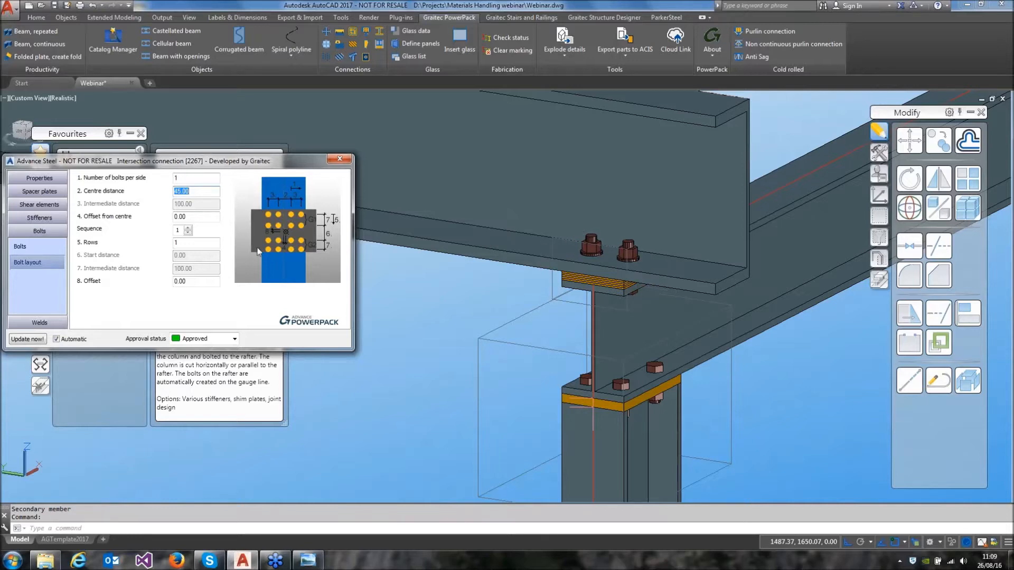
pyautogui.click(347, 159)
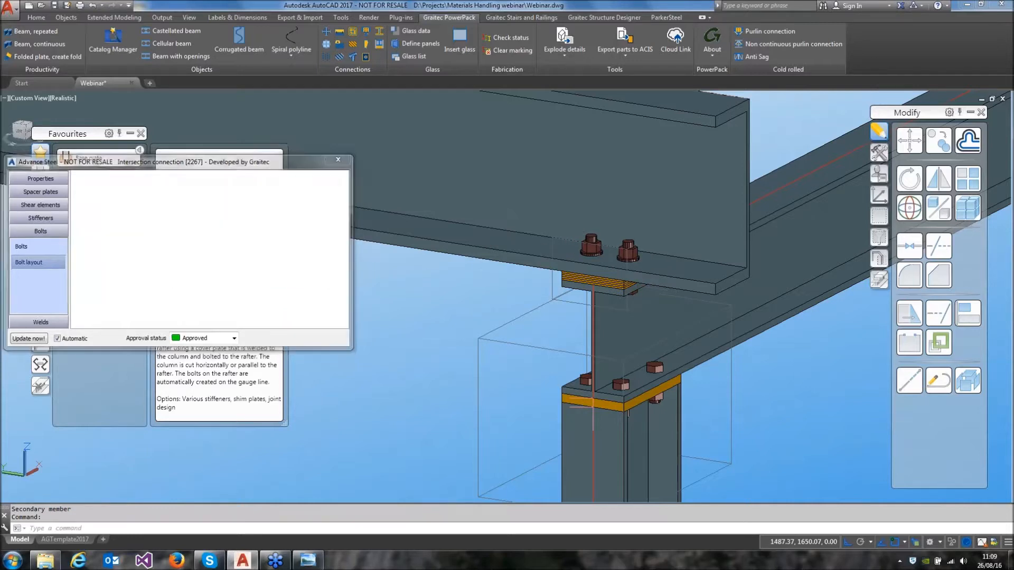
# Copy the base plate joint from the near column to the far column, without an additional concrete object
pyautogui.scroll(-2, 505, 313)
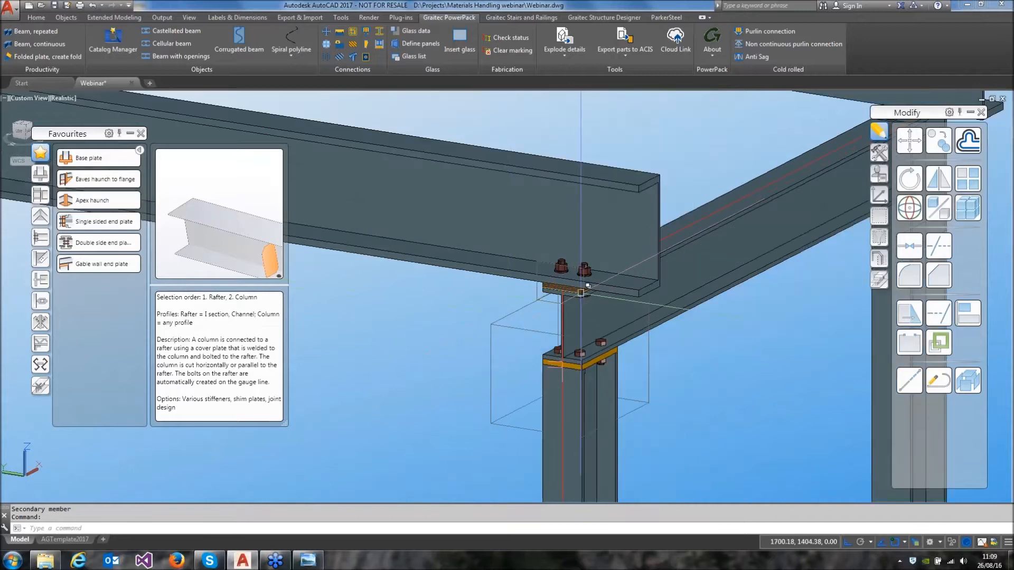
pyautogui.scroll(-4, 587, 286)
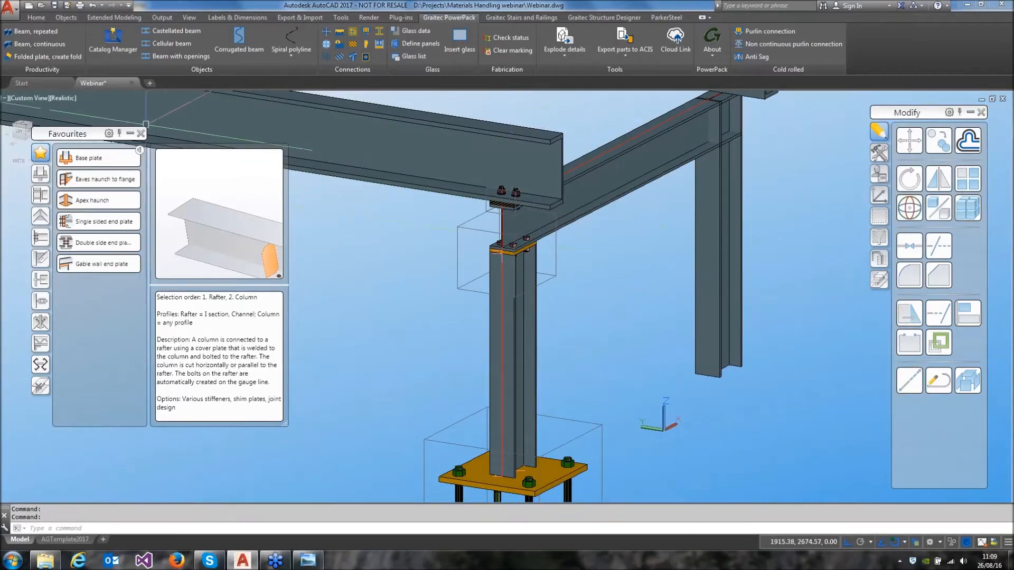
pyautogui.click(140, 133)
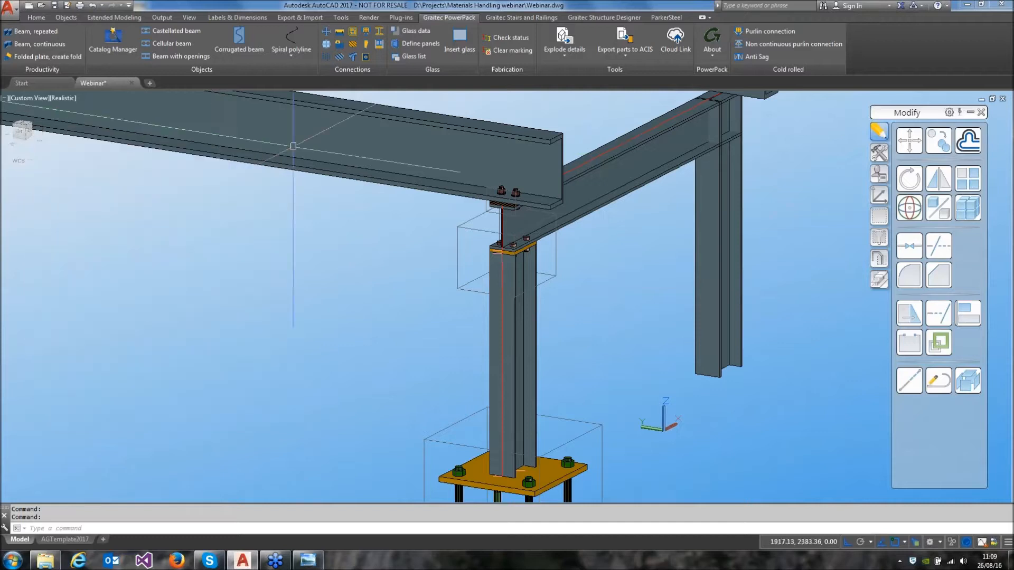
pyautogui.click(879, 153)
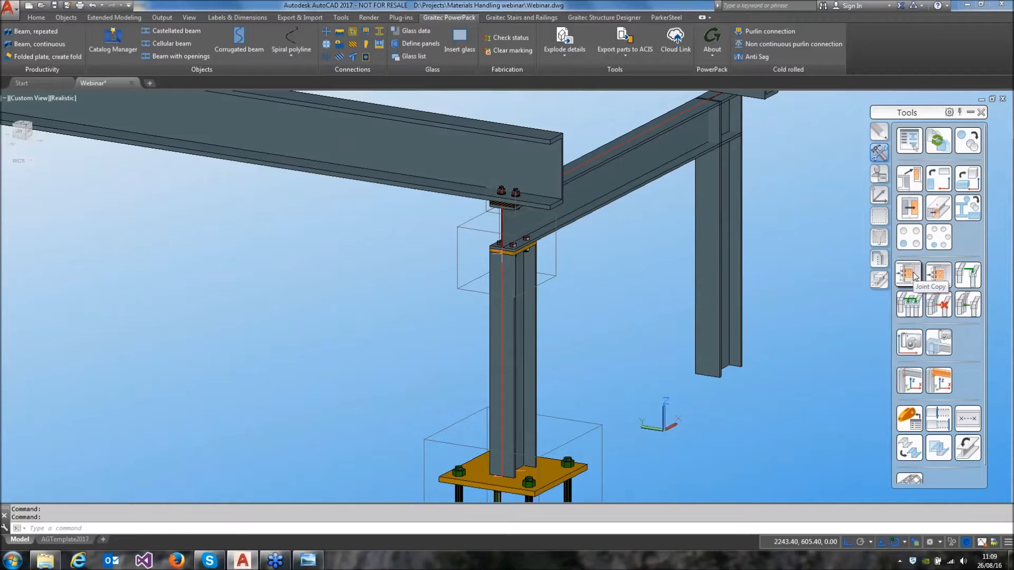
pyautogui.click(913, 274)
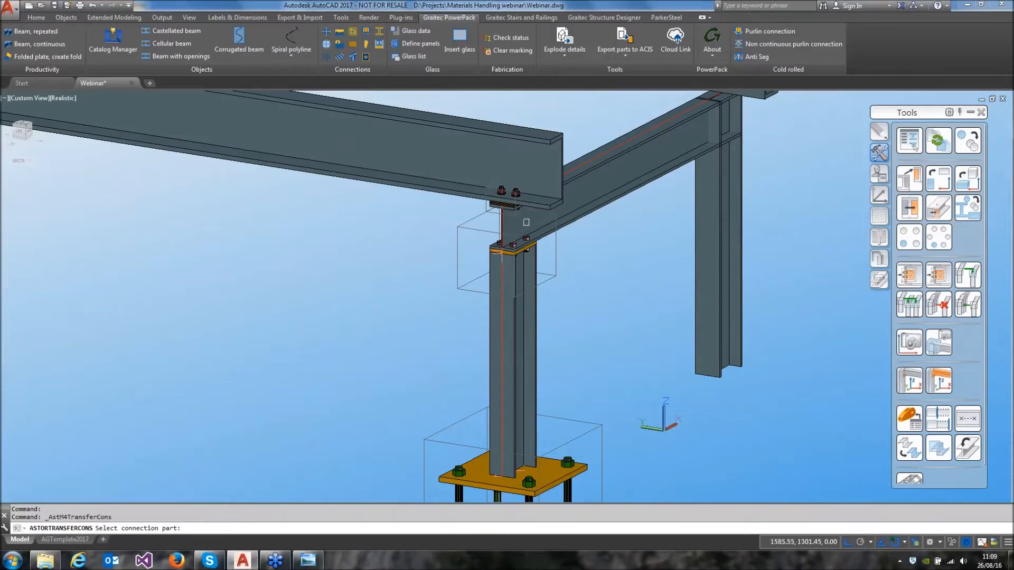
pyautogui.click(562, 420)
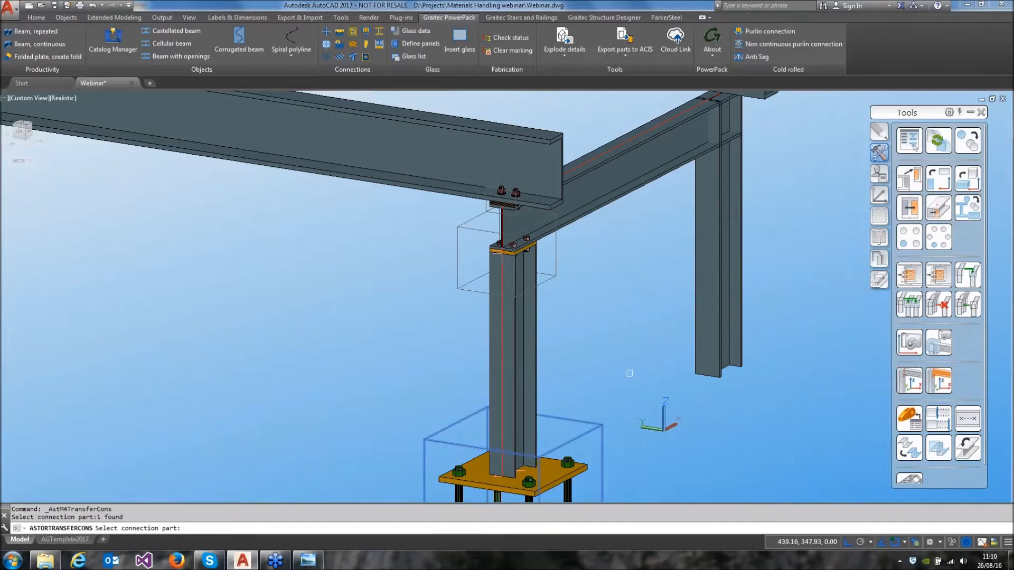
pyautogui.press('Return')
pyautogui.click(713, 327)
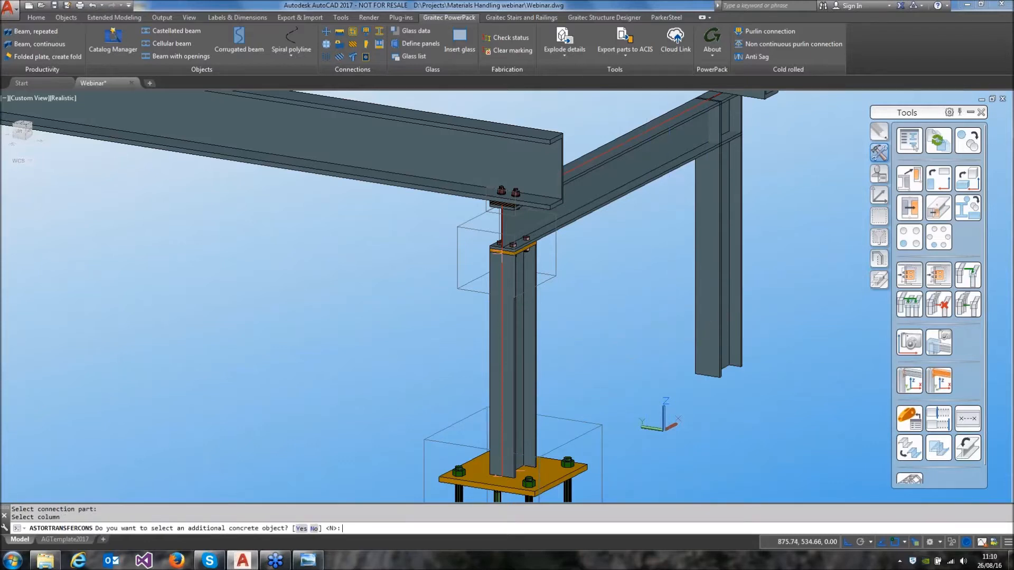
pyautogui.press('Return')
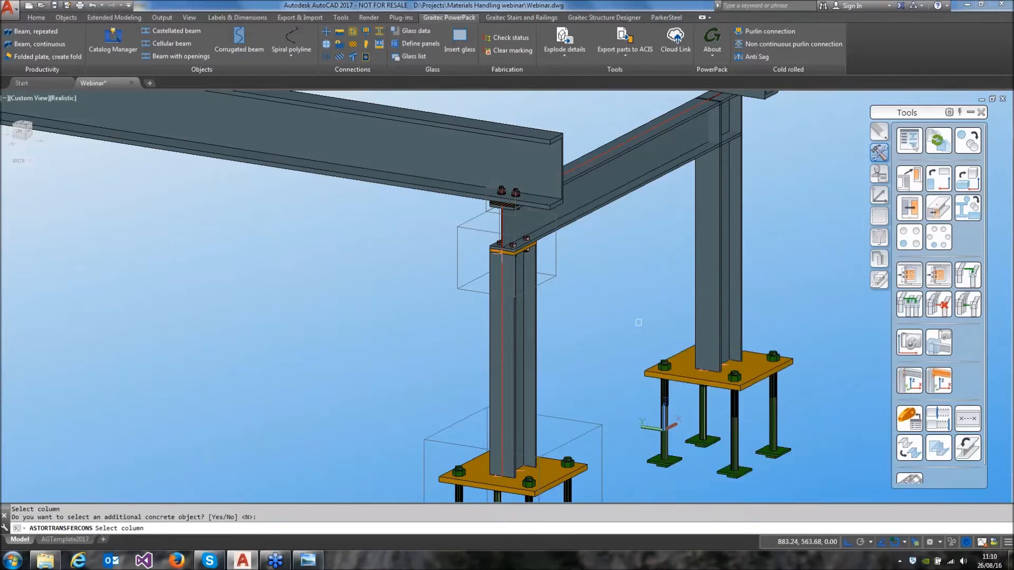
pyautogui.press('Return')
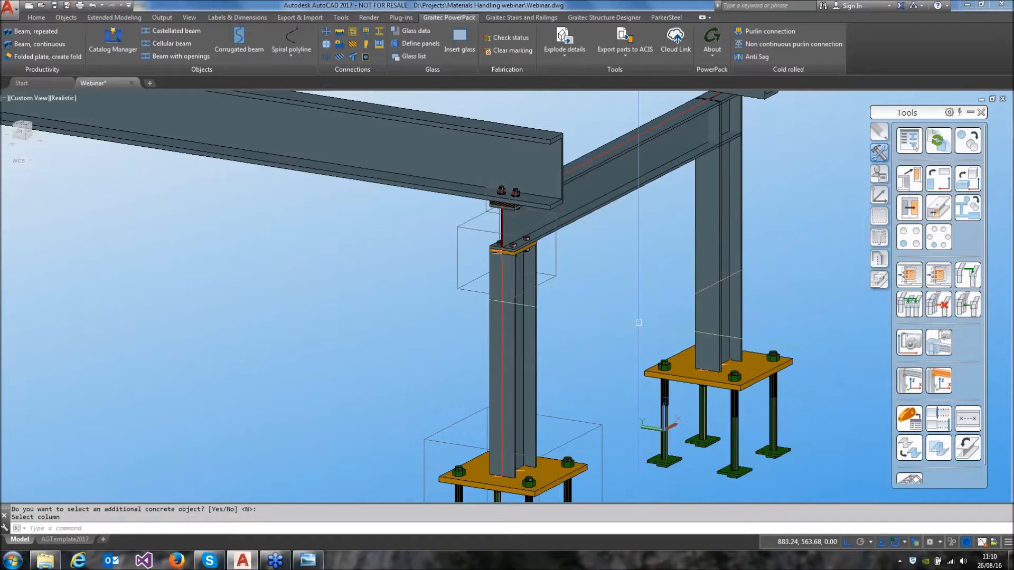
# Copy the end plate joint at the near column's head to the cross beam and far column
pyautogui.click(900, 275)
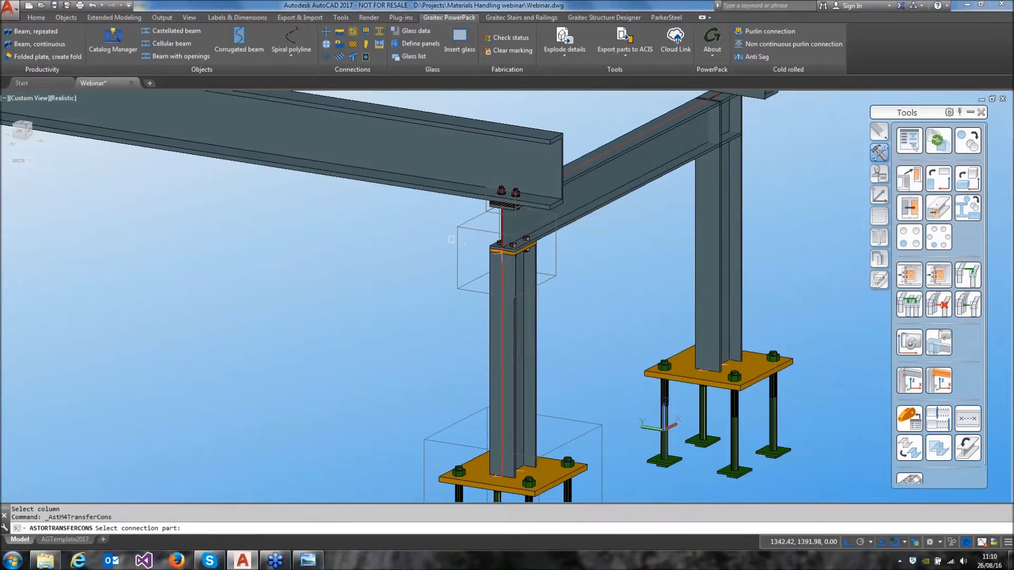
pyautogui.click(457, 232)
pyautogui.press('Return')
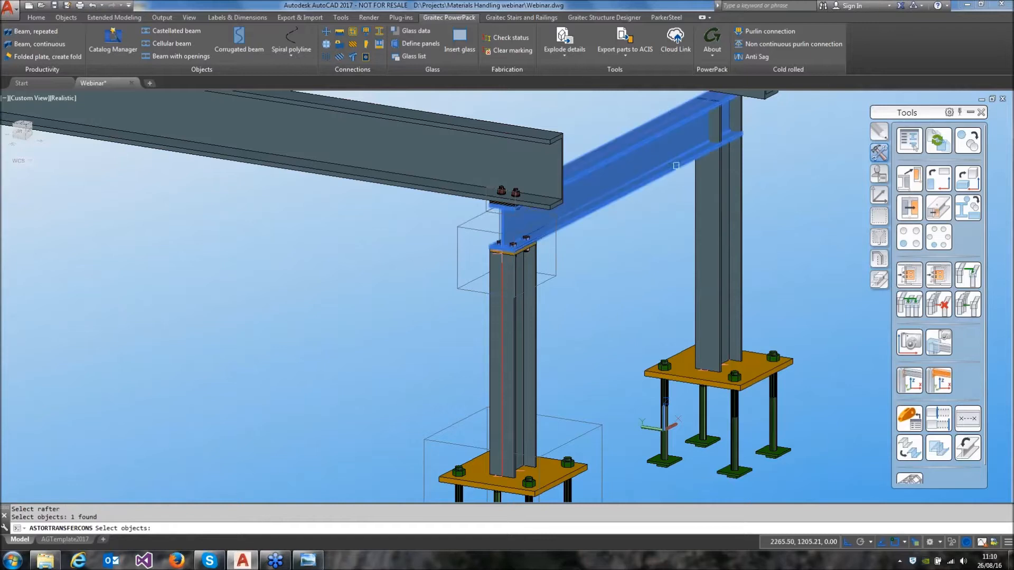
pyautogui.click(706, 197)
pyautogui.press('Return')
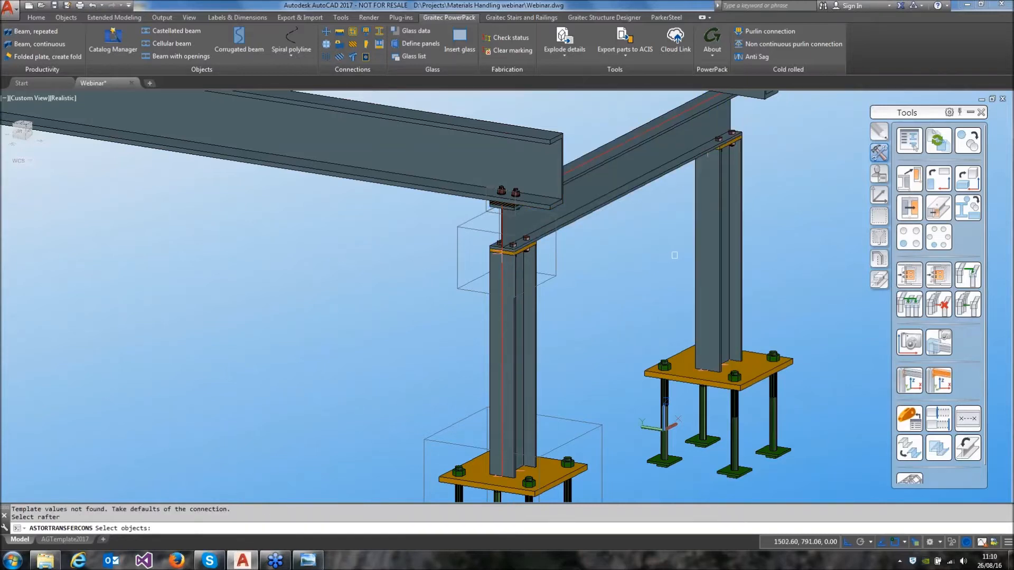
pyautogui.press('Return')
# Copy the intersection connection from the near channel to the far channel, with the cross beam as secondary member
pyautogui.click(910, 275)
pyautogui.click(493, 200)
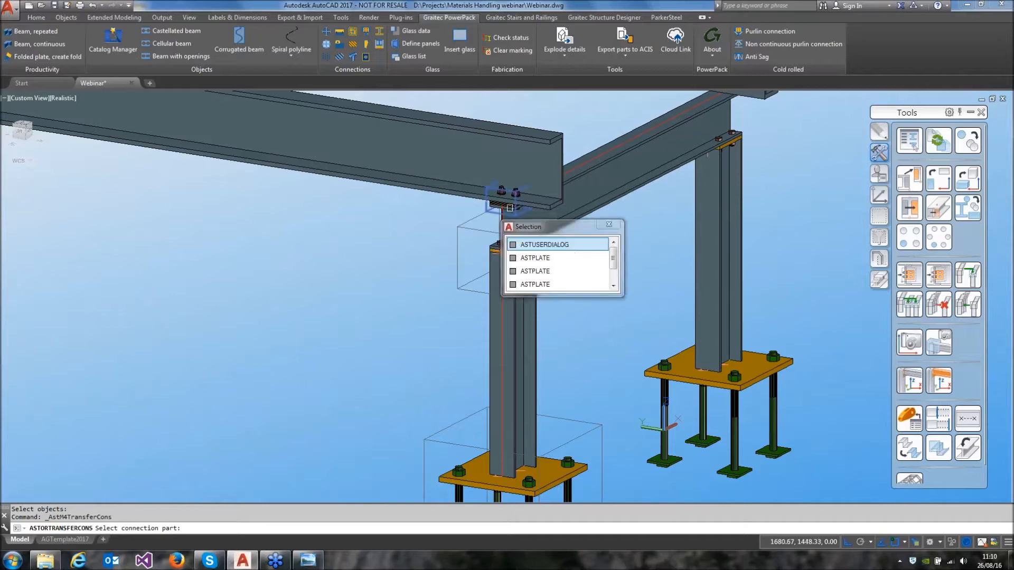
pyautogui.click(578, 250)
pyautogui.scroll(3, 598, 287)
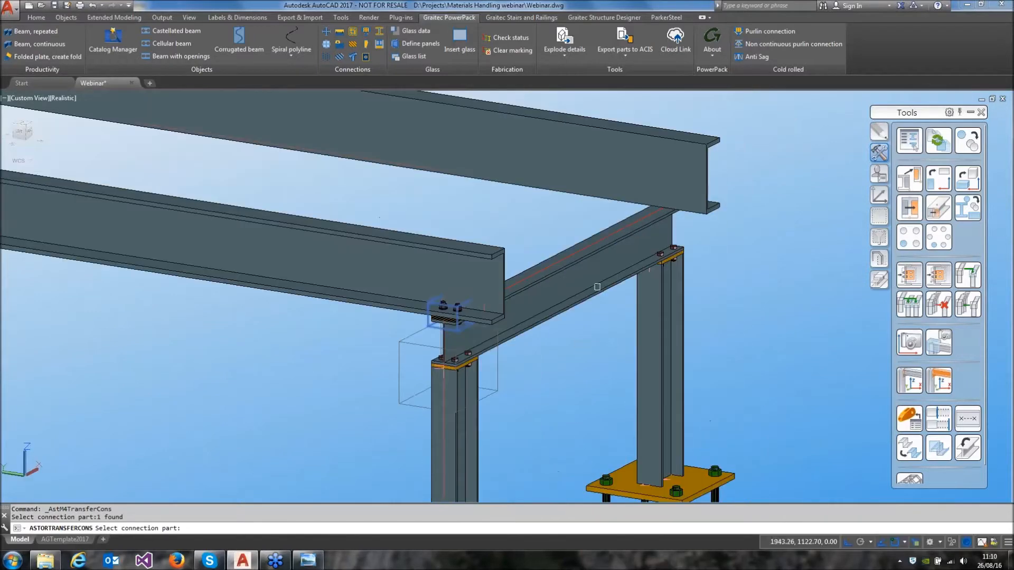
pyautogui.click(622, 190)
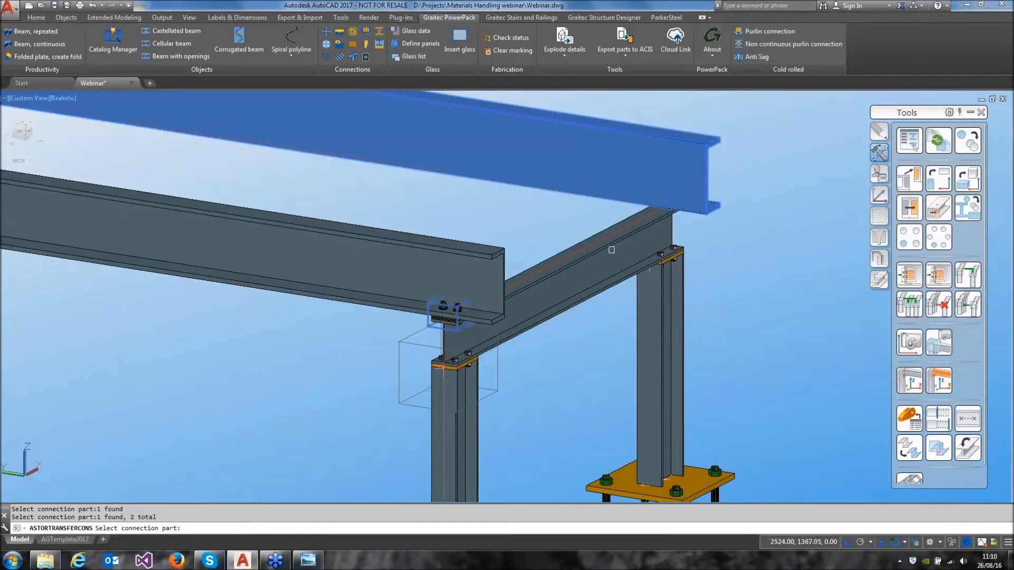
pyautogui.press('Return')
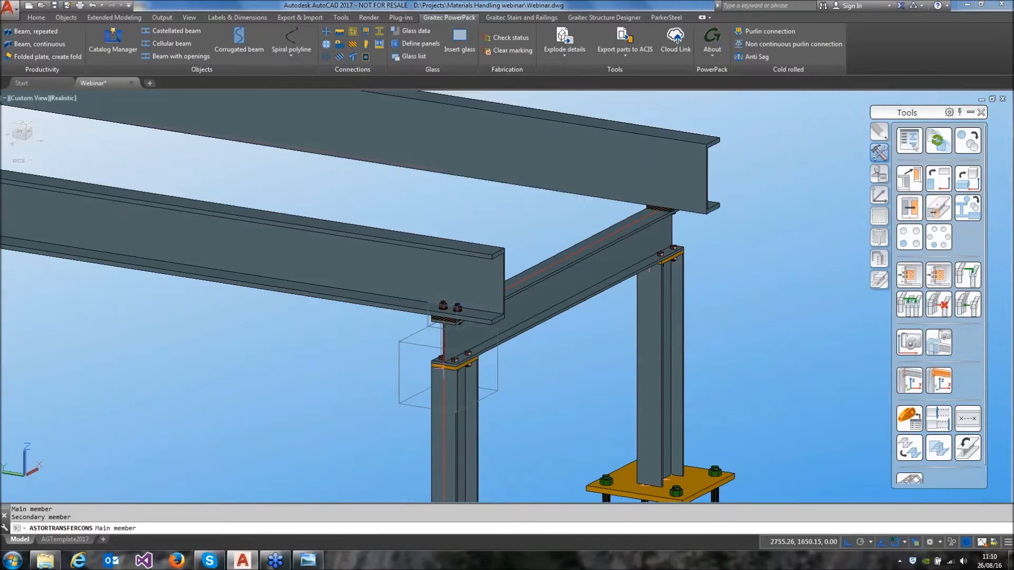
# Examine the copied connections on both sides of the cross beam and the full length of the channel beams
pyautogui.keyDown('shift'); pyautogui.moveTo(625, 251); pyautogui.dragTo(433, 264, button='middle'); pyautogui.keyUp('shift')
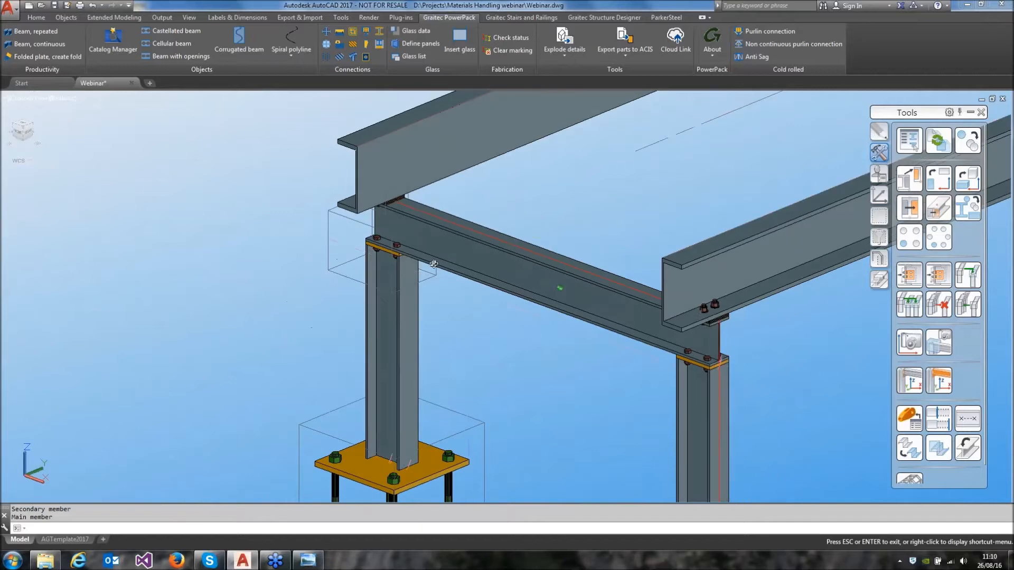
pyautogui.moveTo(586, 374); pyautogui.dragTo(481, 288, button='middle')
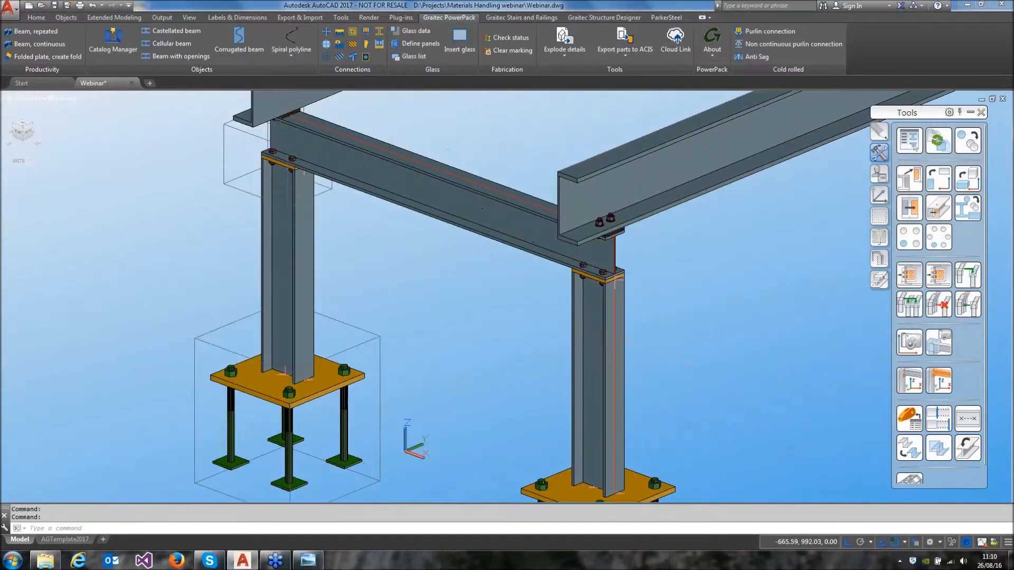
pyautogui.scroll(-5, 616, 277)
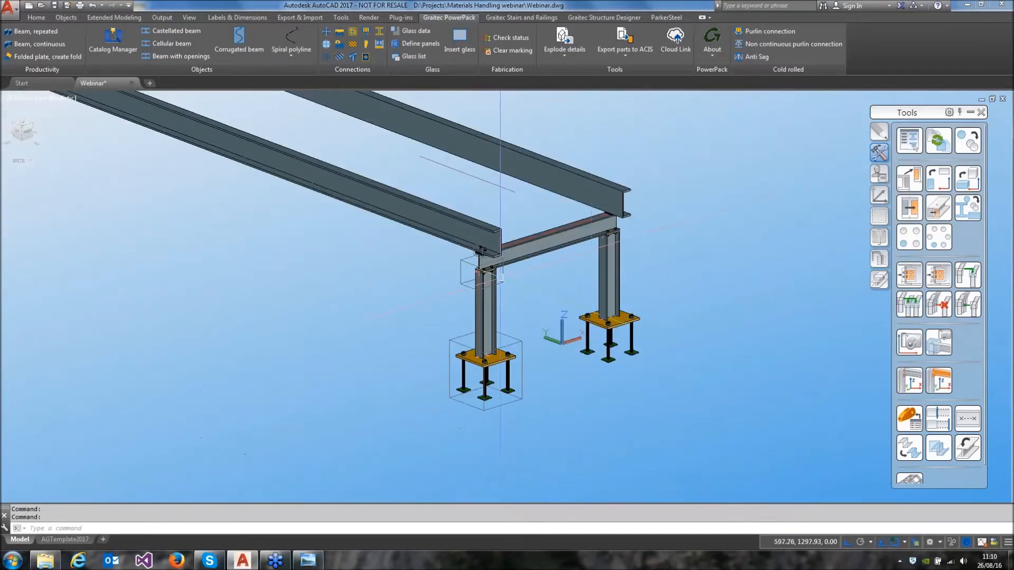
pyautogui.moveTo(403, 270); pyautogui.dragTo(577, 332, button='middle')
pyautogui.scroll(-2, 543, 326)
pyautogui.moveTo(504, 320); pyautogui.dragTo(647, 320, button='middle')
pyautogui.scroll(-2, 647, 320)
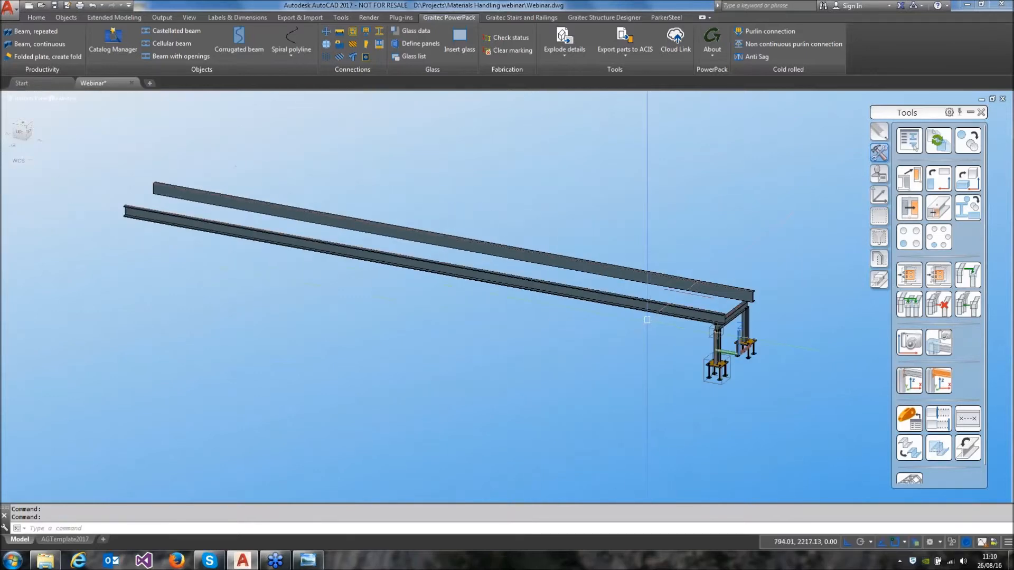
pyautogui.scroll(4, 749, 344)
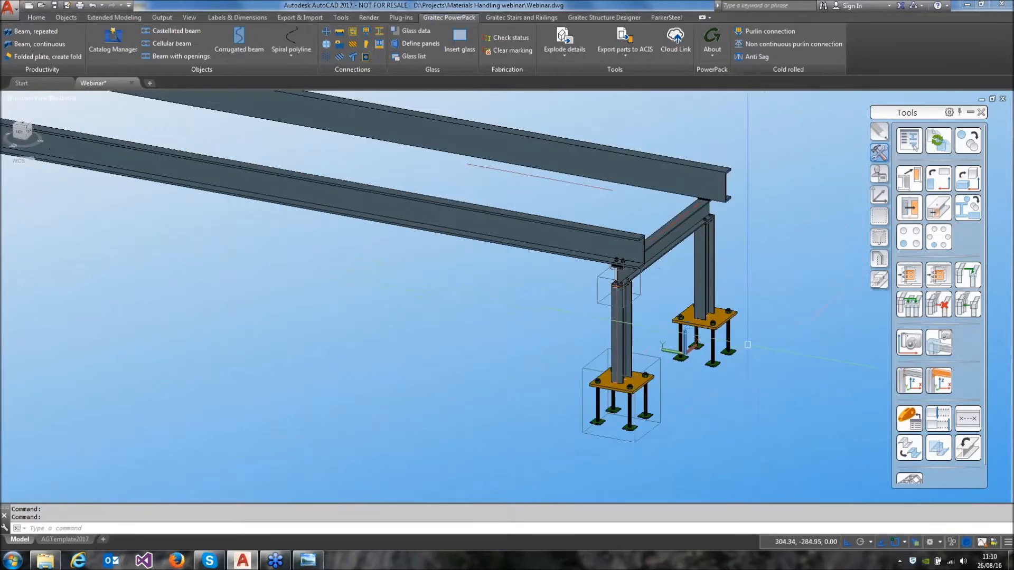
# Set up a transform copy of both columns and the cross beam including additional connections, with 8 copies spaced 1450 in Y
pyautogui.click(967, 143)
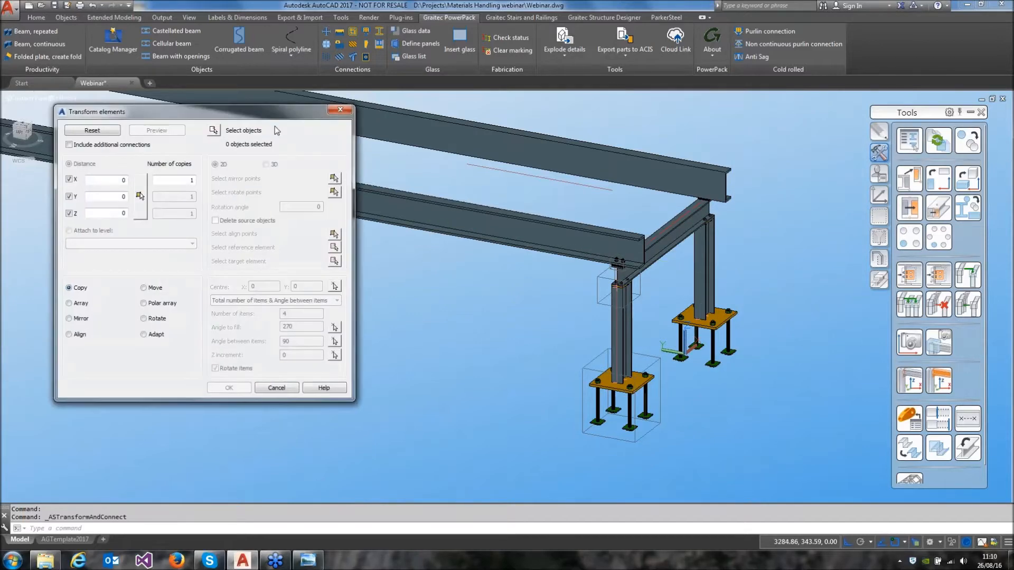
pyautogui.click(279, 131)
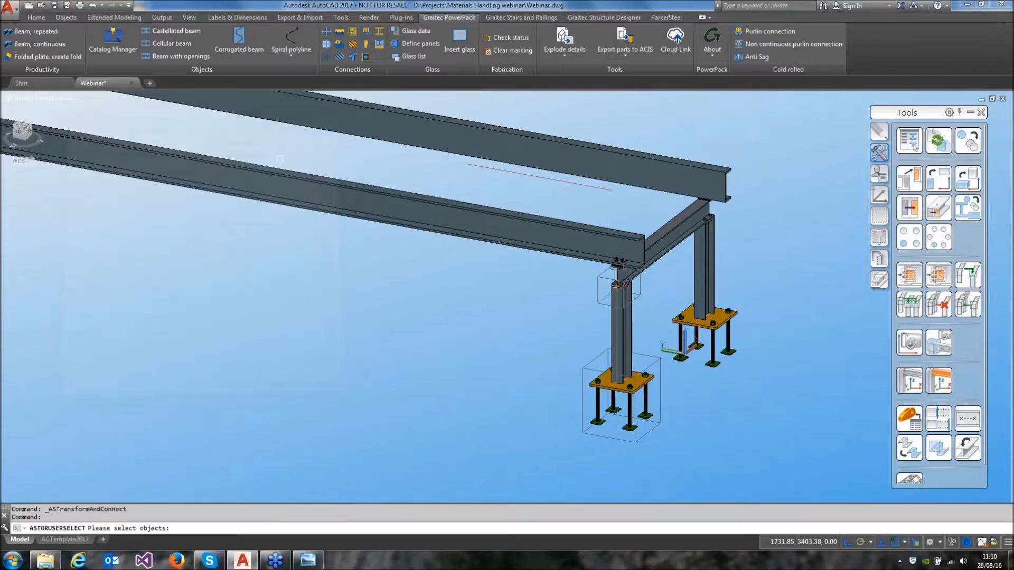
pyautogui.click(628, 330)
pyautogui.click(668, 251)
pyautogui.click(702, 264)
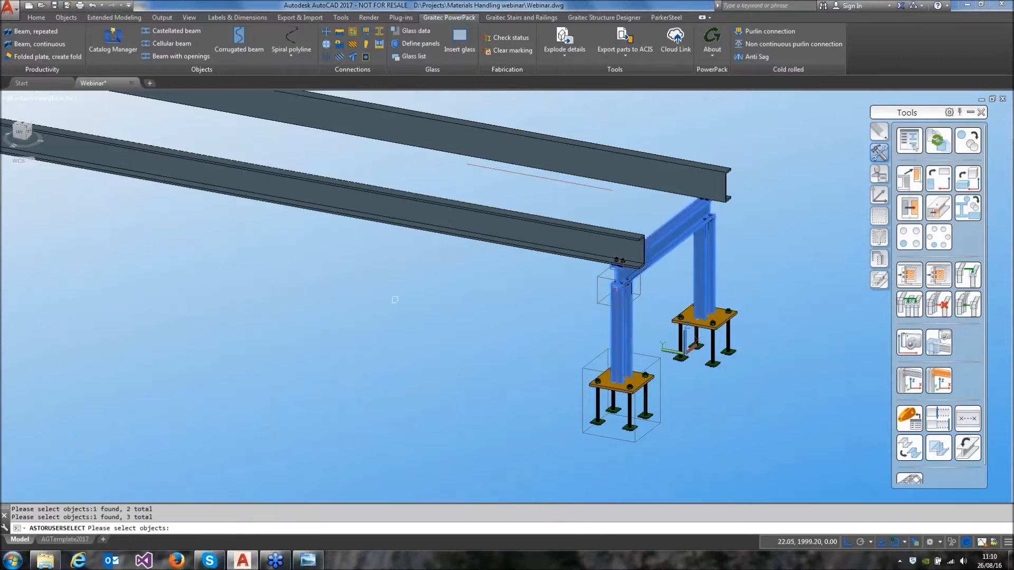
pyautogui.press('Return')
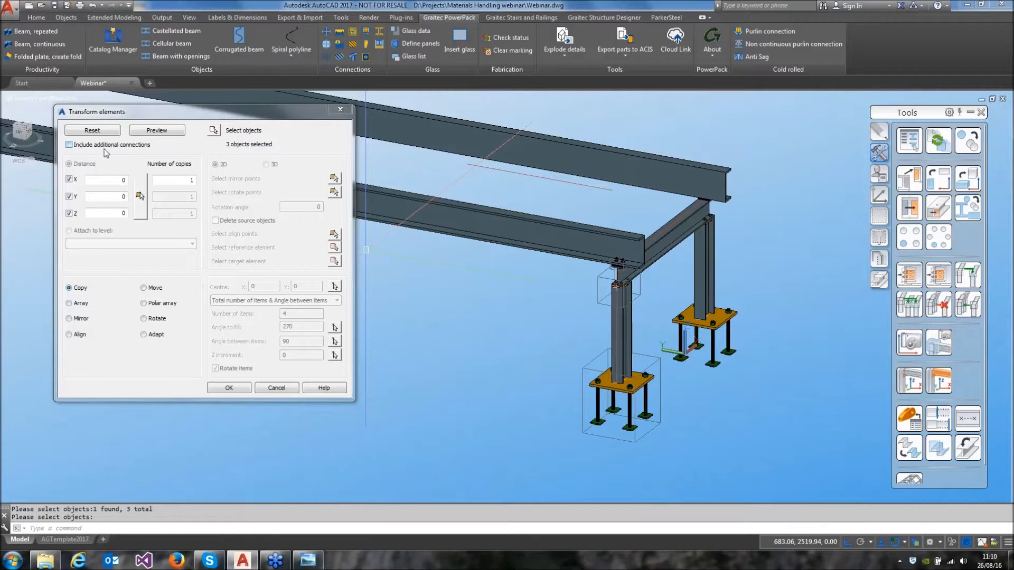
pyautogui.click(88, 145)
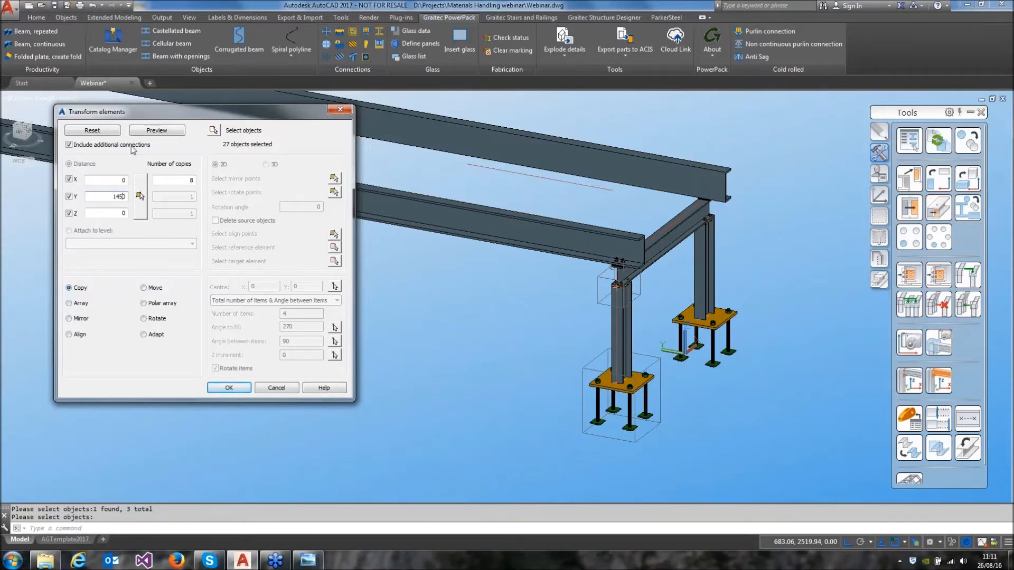
# Preview the copied support frames along the full length of the channel beams and accept them
pyautogui.click(155, 130)
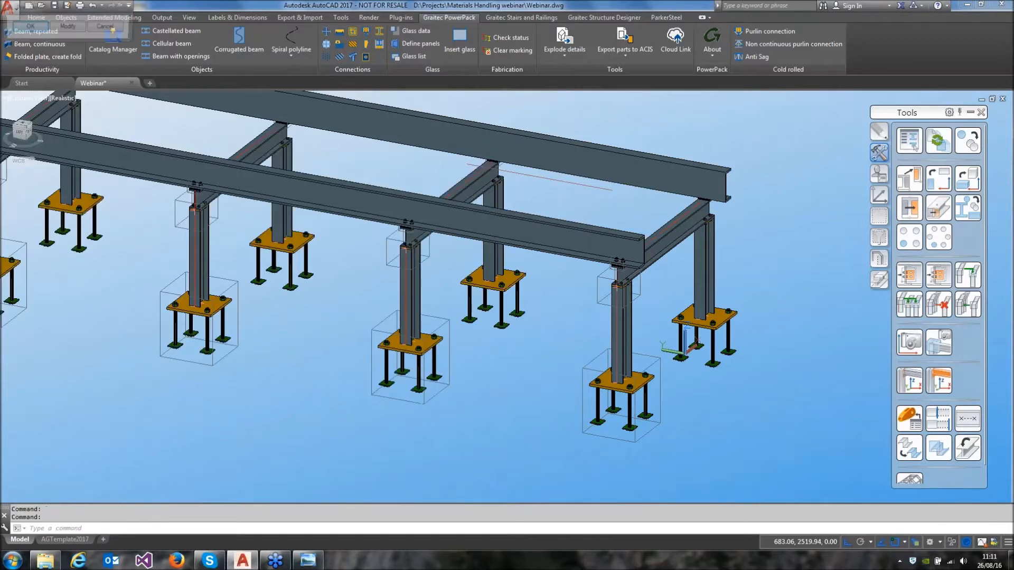
pyautogui.moveTo(336, 288); pyautogui.dragTo(501, 362, button='middle')
pyautogui.scroll(-4, 501, 361)
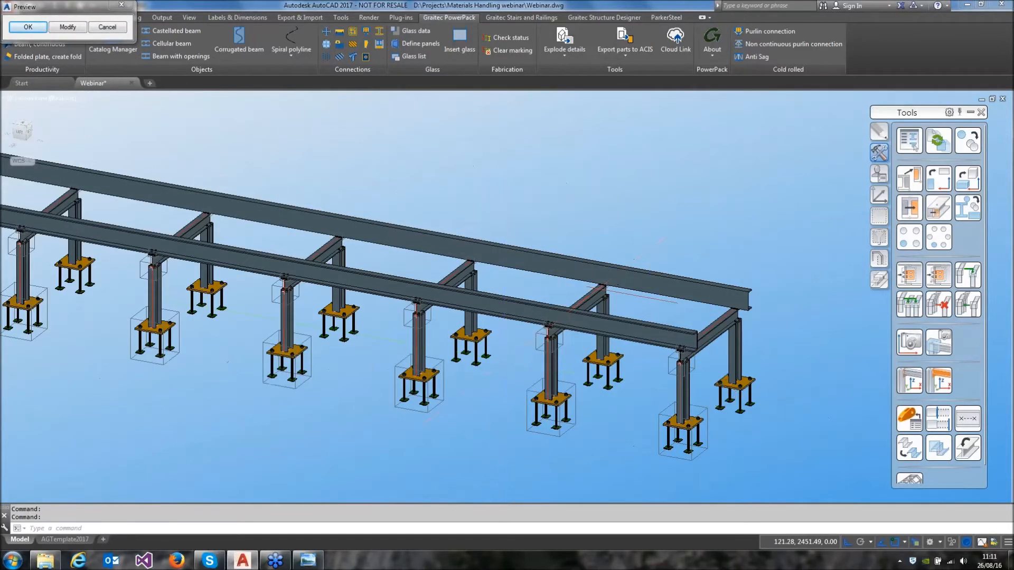
pyautogui.moveTo(243, 327); pyautogui.dragTo(569, 338, button='middle')
pyautogui.moveTo(569, 303); pyautogui.dragTo(423, 255, button='middle')
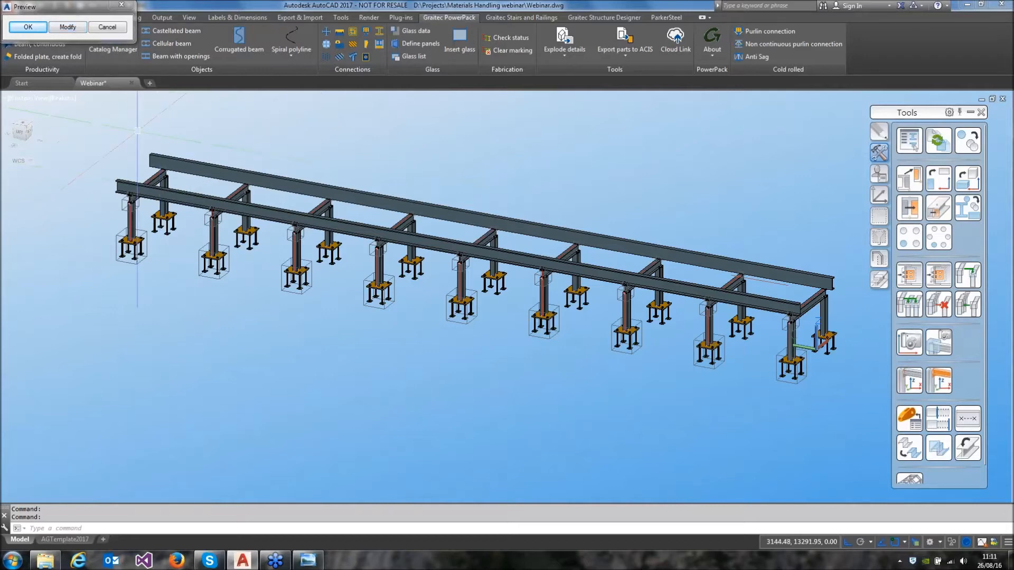
pyautogui.click(28, 27)
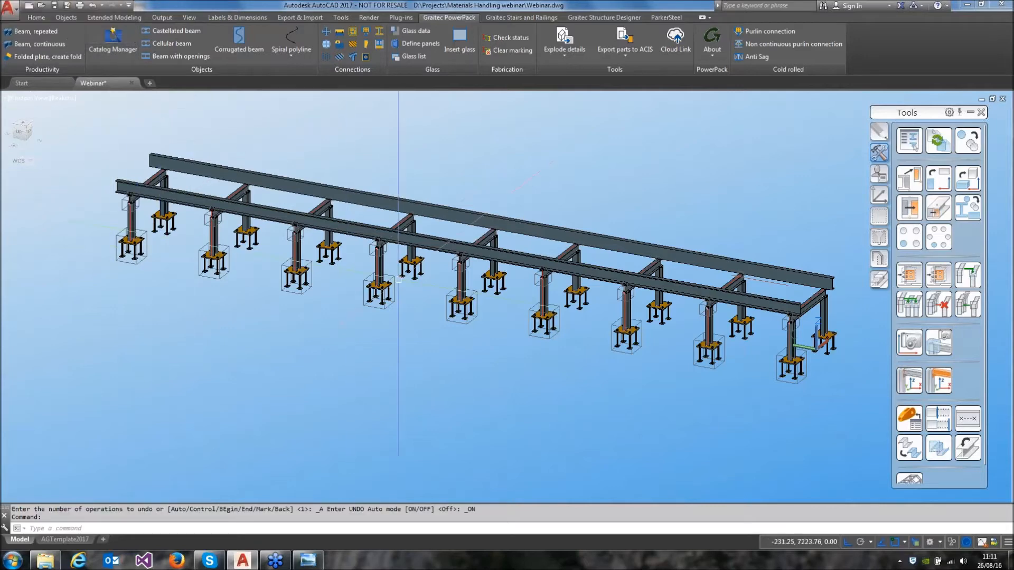
# Examine the copied support frames and their bolted connections along the channel beams
pyautogui.scroll(6, 591, 222)
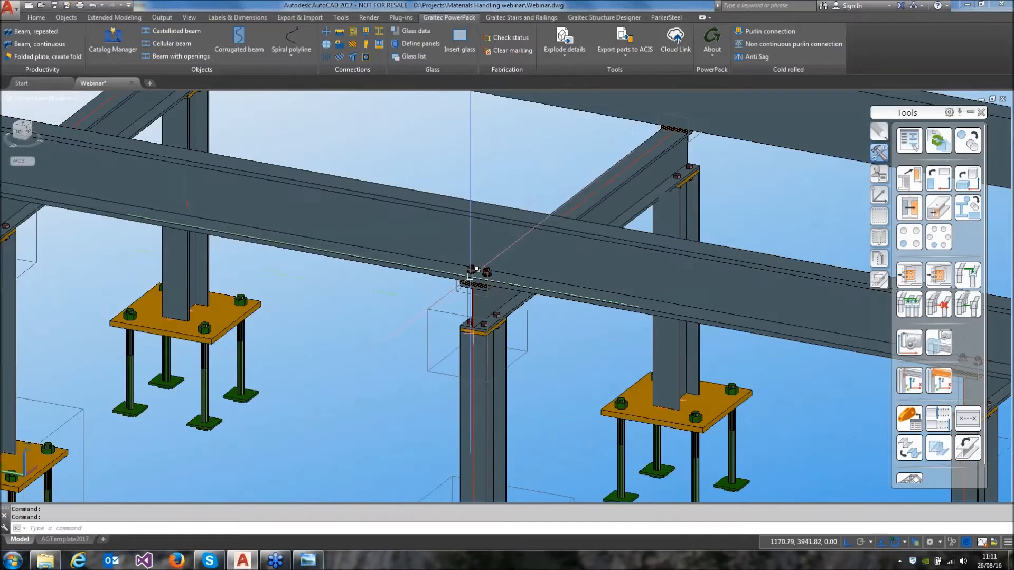
pyautogui.keyDown('shift'); pyautogui.moveTo(410, 258); pyautogui.dragTo(414, 291, button='middle'); pyautogui.keyUp('shift')
pyautogui.scroll(-2, 456, 301)
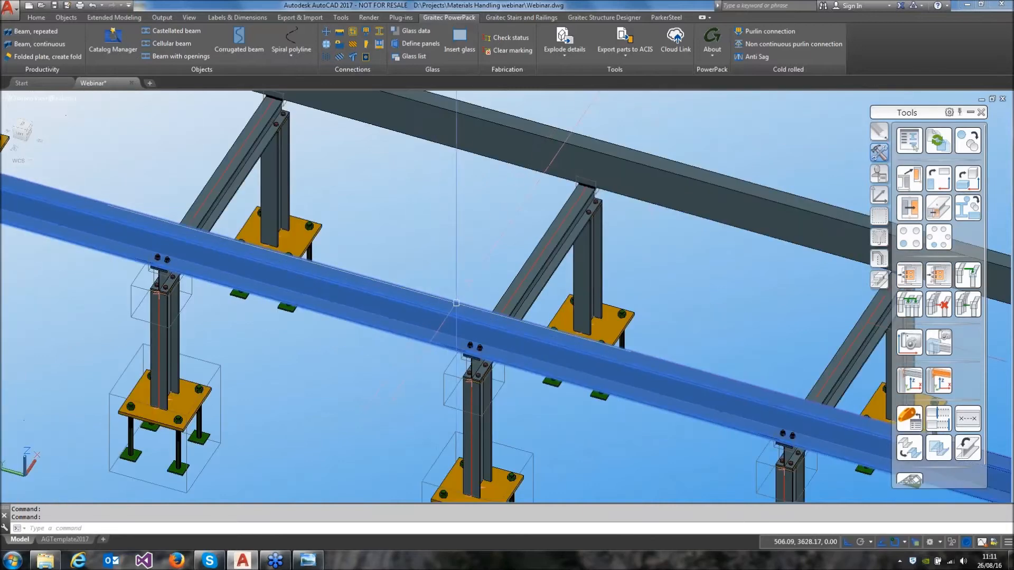
pyautogui.press('Escape')
pyautogui.moveTo(486, 310); pyautogui.dragTo(444, 202, button='middle')
pyautogui.scroll(-2, 456, 214)
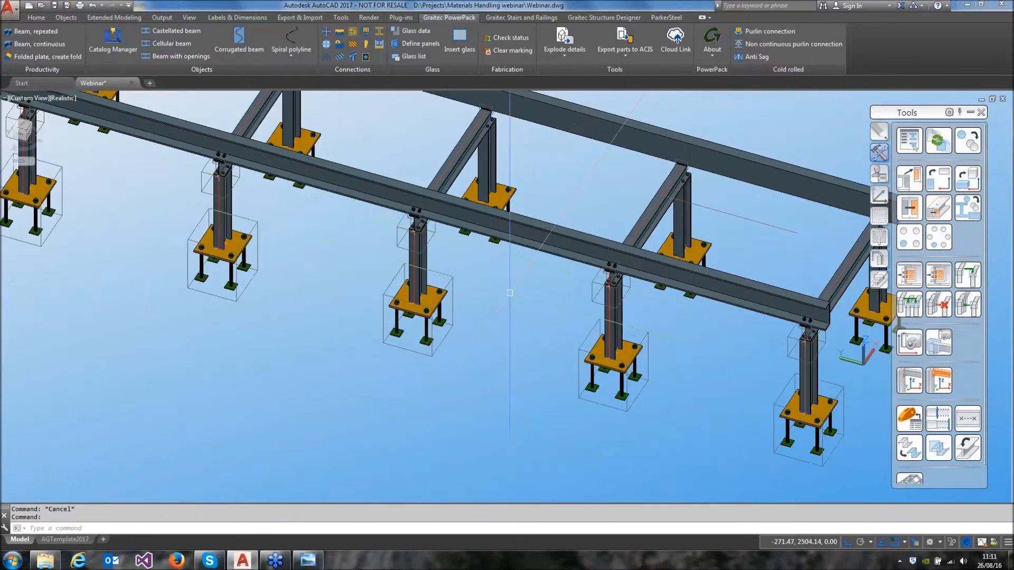
pyautogui.keyDown('shift'); pyautogui.moveTo(498, 249); pyautogui.dragTo(547, 278, button='middle'); pyautogui.keyUp('shift')
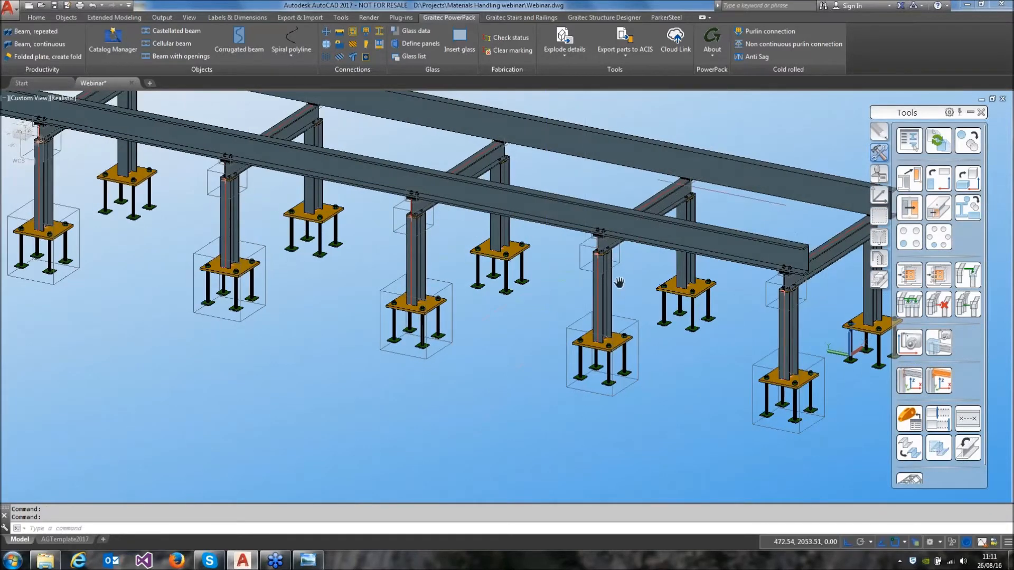
pyautogui.moveTo(610, 281); pyautogui.dragTo(445, 307, button='middle')
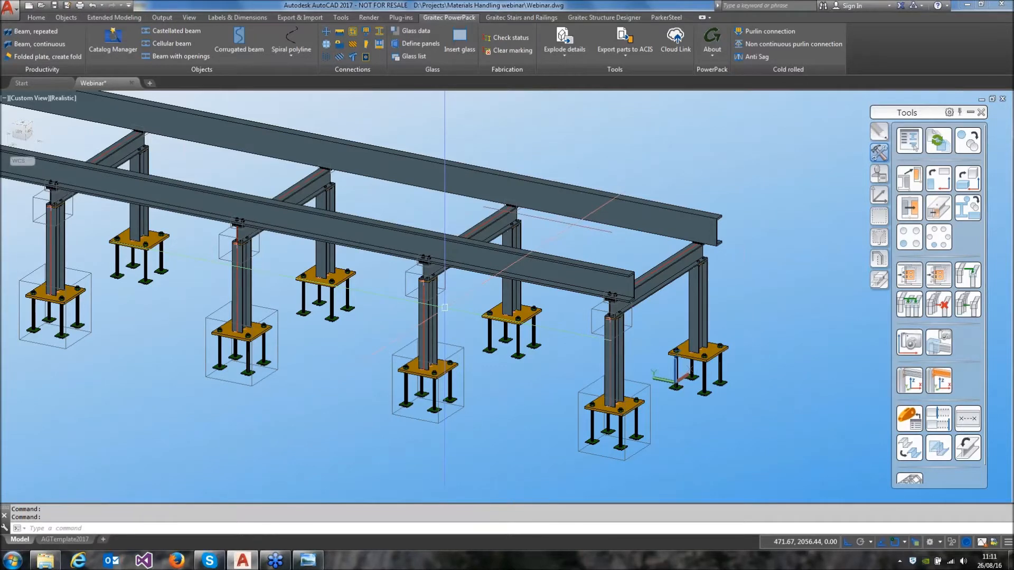
# Open the Conveyor Drive Roll.dwg drawing from the Materials Handling webinar folder
pyautogui.moveTo(431, 369)
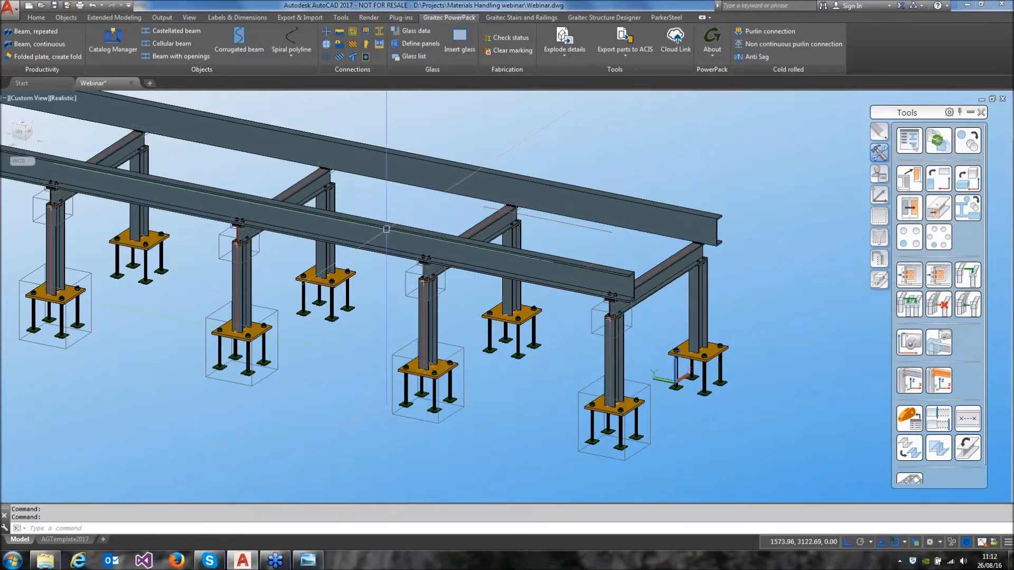
pyautogui.click(41, 4)
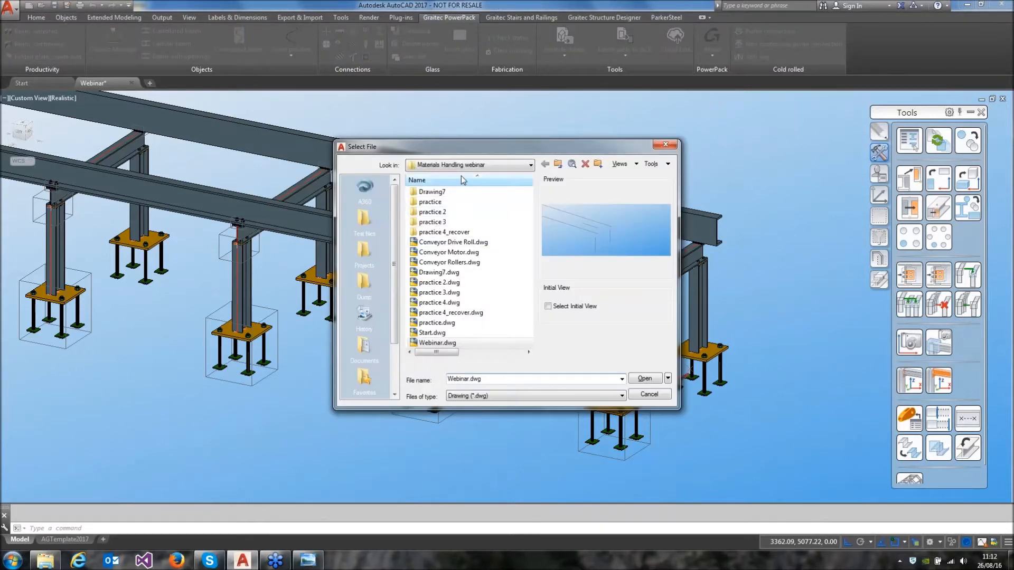
pyautogui.doubleClick(446, 244)
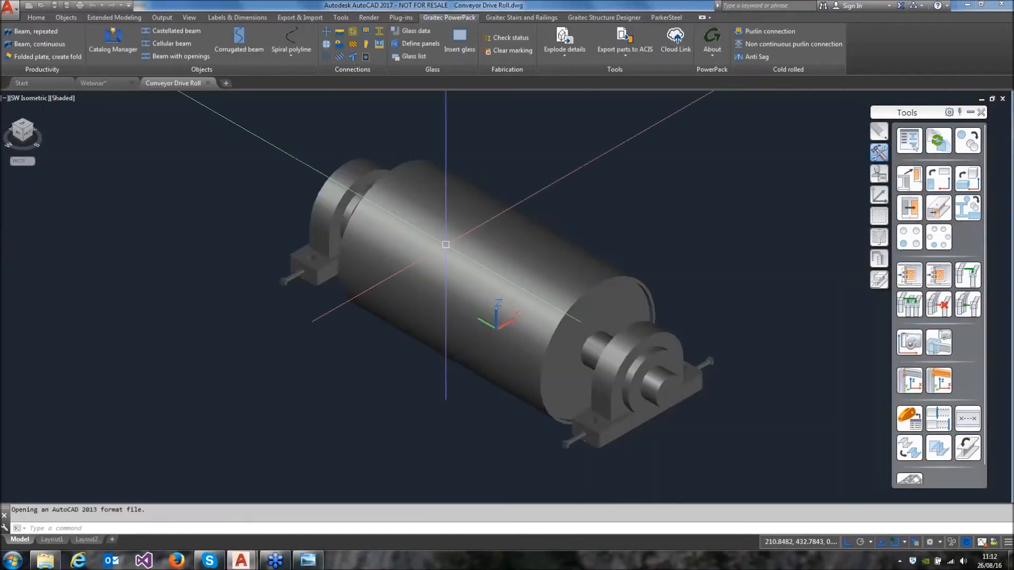
# Examine the drive roll model from several sides, including the bearing housings and the bolt holes underneath their bases
pyautogui.keyDown('shift'); pyautogui.moveTo(528, 369); pyautogui.dragTo(727, 283, button='middle'); pyautogui.keyUp('shift')
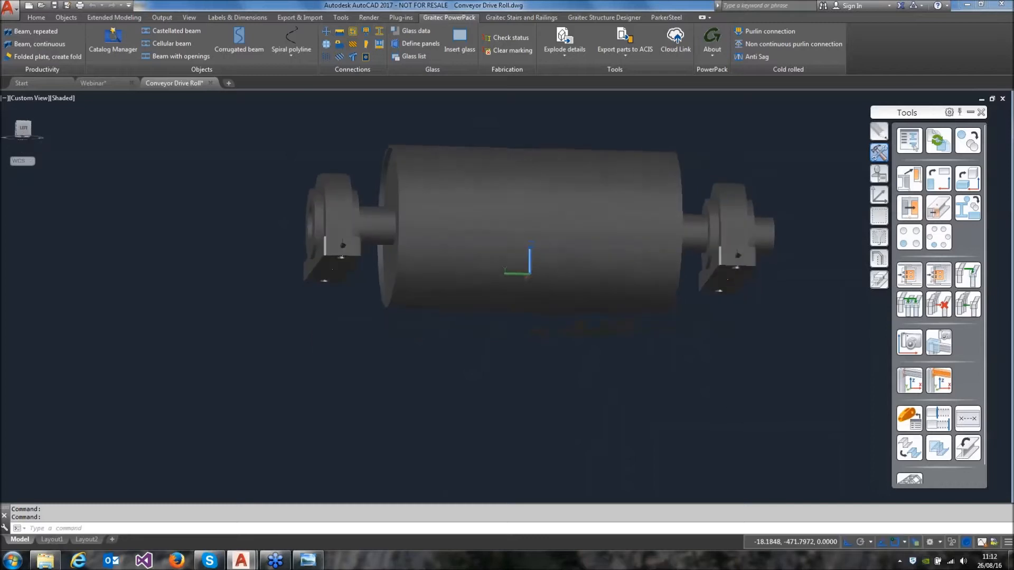
pyautogui.keyDown('shift'); pyautogui.moveTo(310, 317); pyautogui.dragTo(345, 381, button='middle'); pyautogui.keyUp('shift')
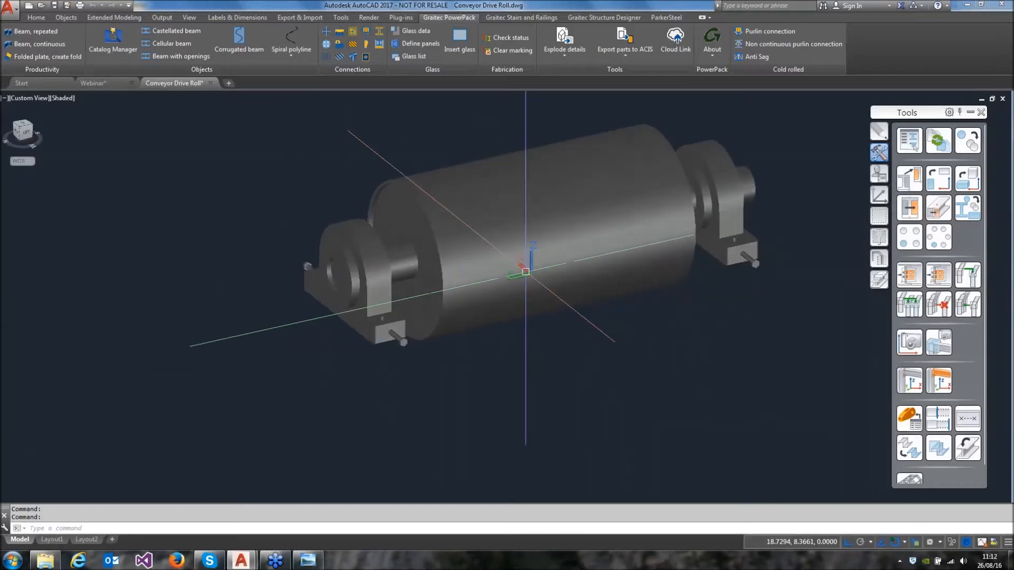
pyautogui.keyDown('shift'); pyautogui.moveTo(532, 258); pyautogui.dragTo(496, 307, button='middle'); pyautogui.keyUp('shift')
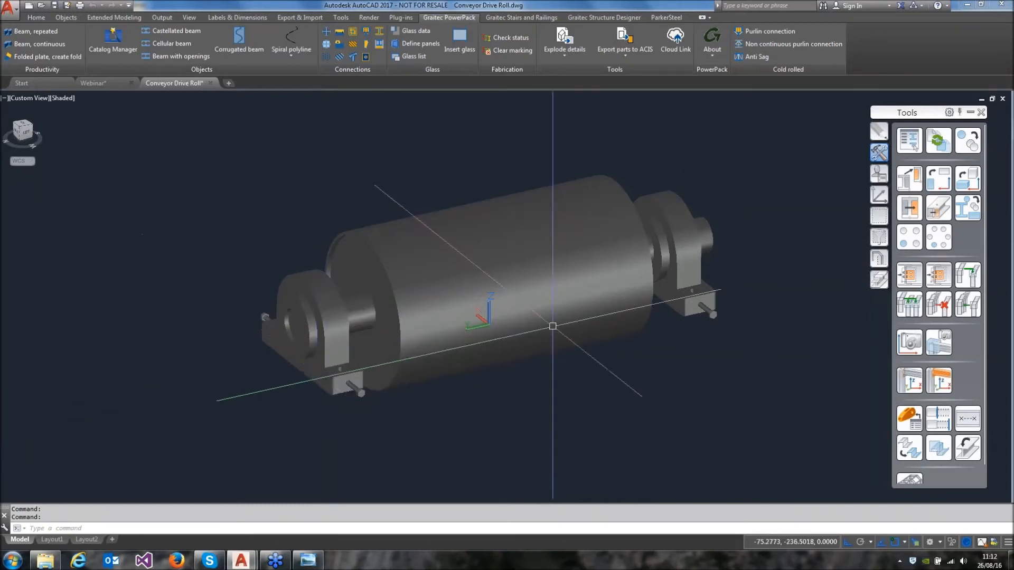
pyautogui.keyDown('shift'); pyautogui.moveTo(276, 394); pyautogui.dragTo(301, 281, button='middle'); pyautogui.keyUp('shift')
pyautogui.scroll(4, 319, 236)
pyautogui.scroll(5, 319, 236)
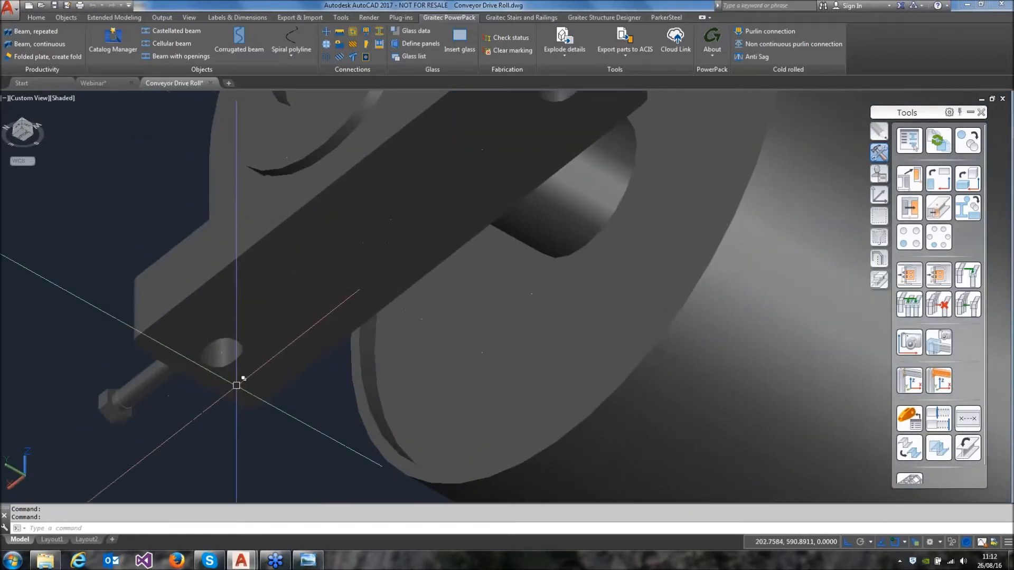
pyautogui.scroll(-5, 331, 333)
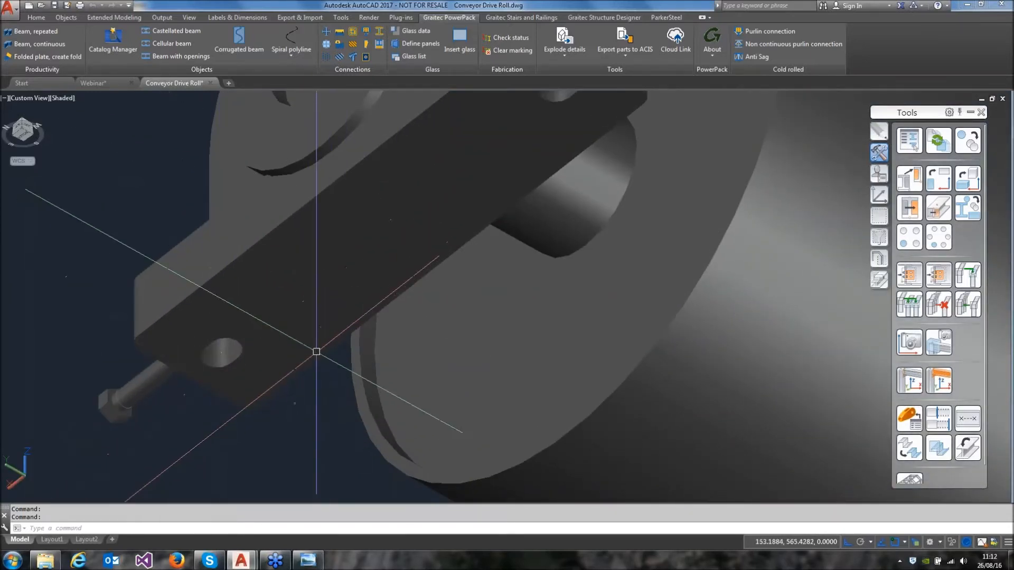
pyautogui.keyDown('shift'); pyautogui.moveTo(525, 245); pyautogui.dragTo(516, 401, button='middle'); pyautogui.keyUp('shift')
pyautogui.scroll(-4, 516, 395)
pyautogui.moveTo(619, 290); pyautogui.dragTo(450, 323, button='middle')
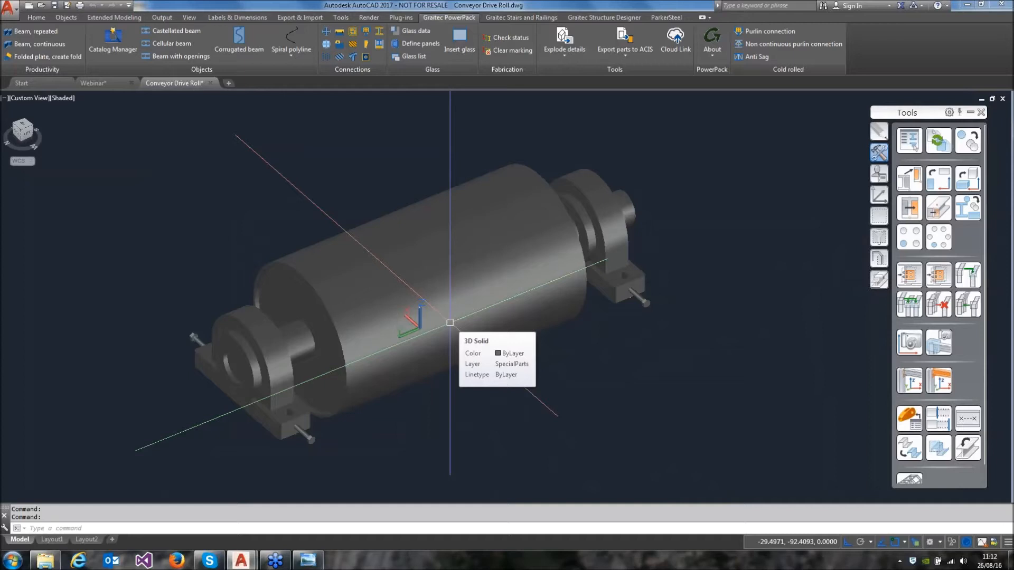
# Close the Conveyor Drive Roll drawing without saving its changes and return to the Webinar frame model
pyautogui.click(211, 83)
pyautogui.click(560, 301)
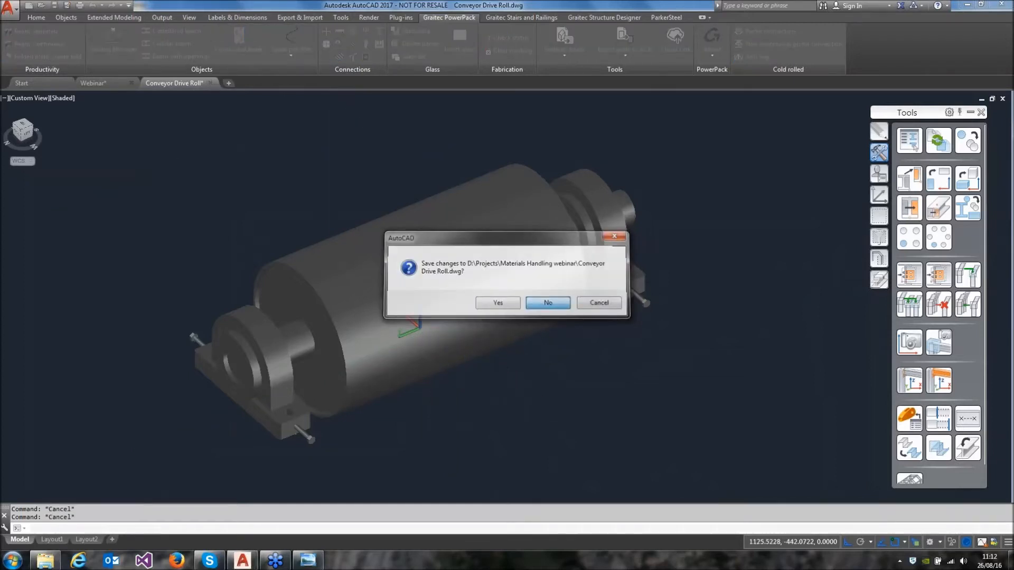
pyautogui.moveTo(581, 261); pyautogui.dragTo(560, 309, button='middle')
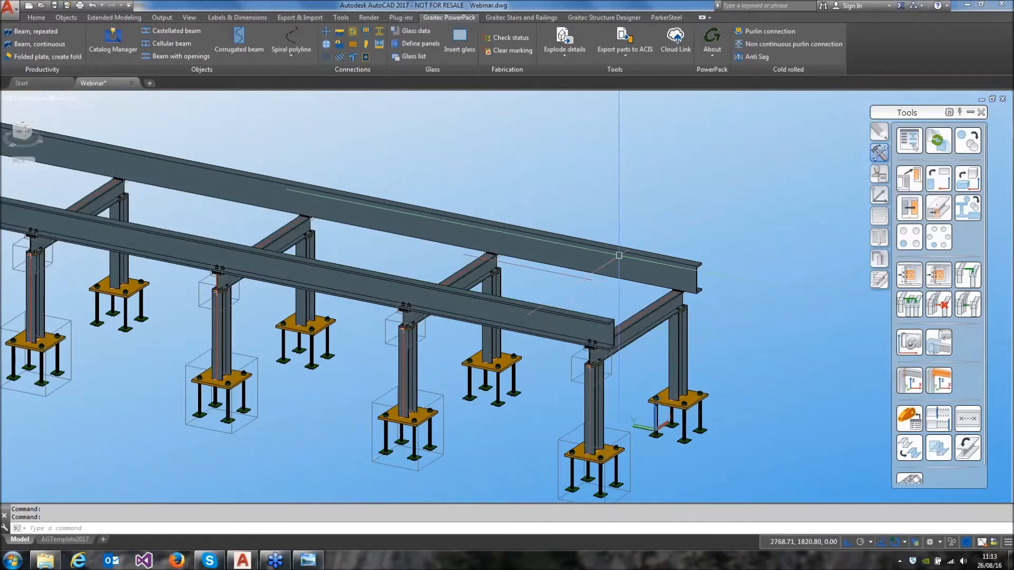
# Rotate the UCS twice about its Z axis to orient it for inserting a special part
pyautogui.click(908, 418)
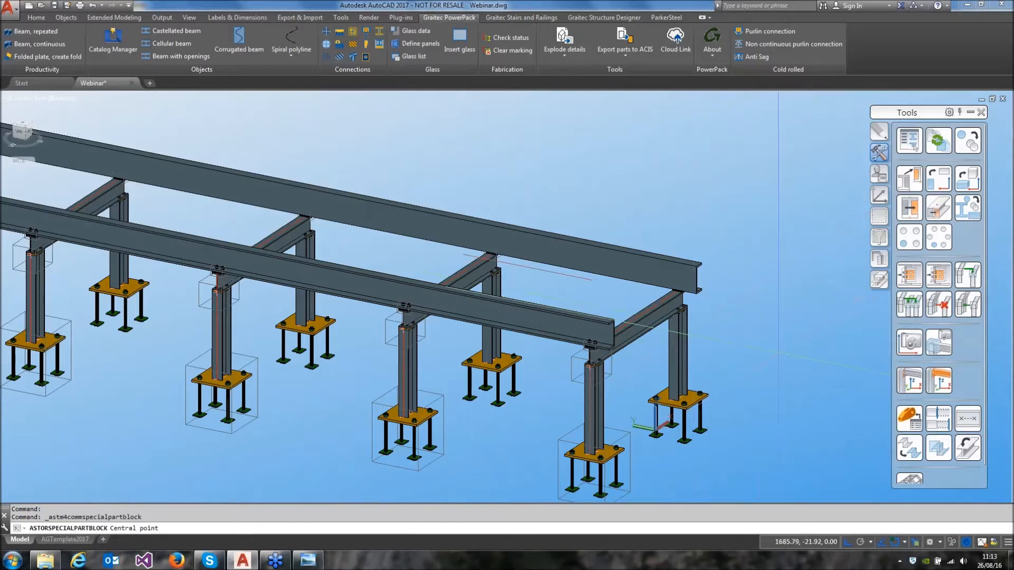
pyautogui.press('Escape')
pyautogui.click(879, 195)
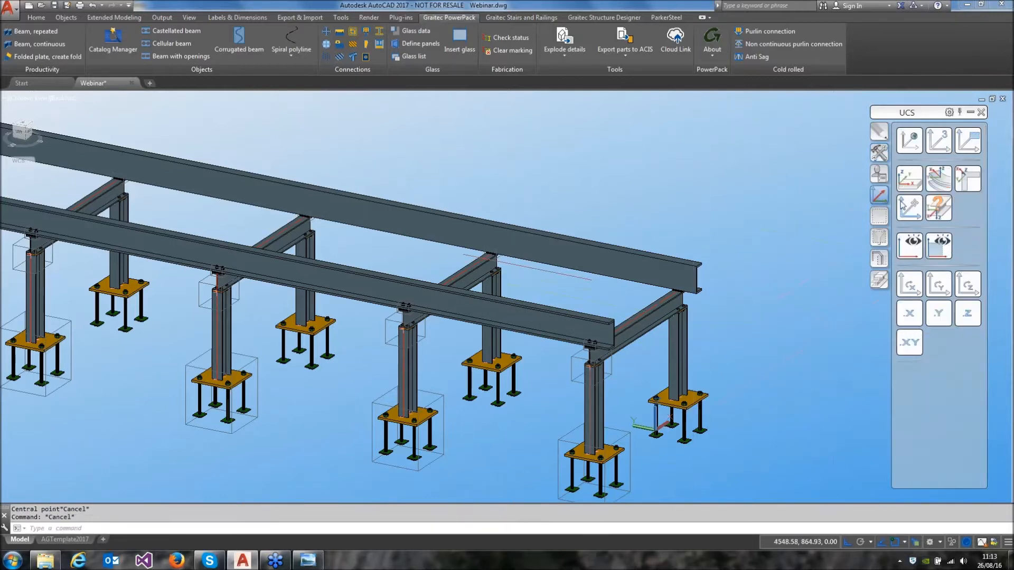
pyautogui.click(967, 285)
pyautogui.click(966, 285)
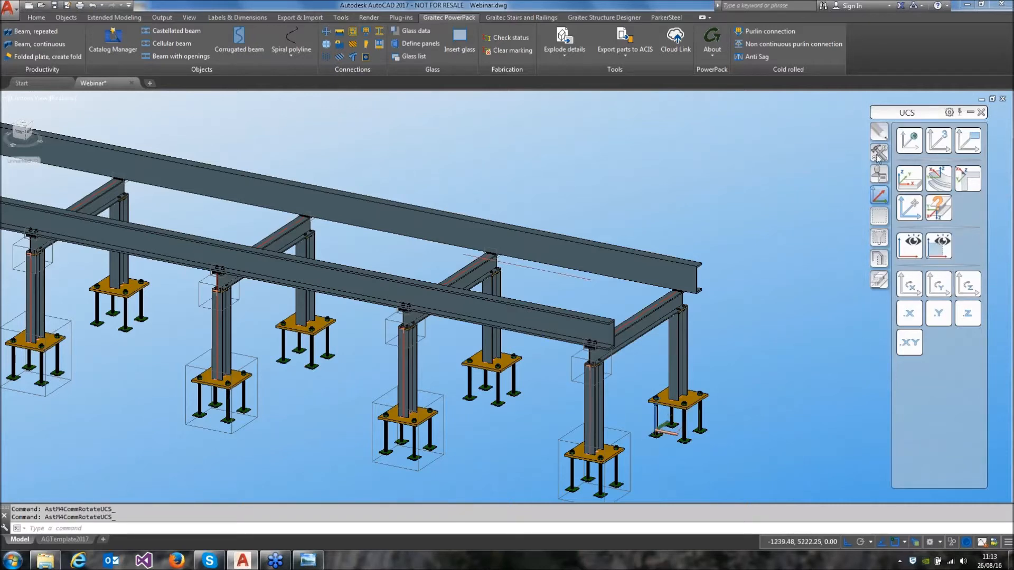
# Insert a special part with its central point at the end of the construction line between the two channel beams
pyautogui.click(878, 154)
pyautogui.click(908, 418)
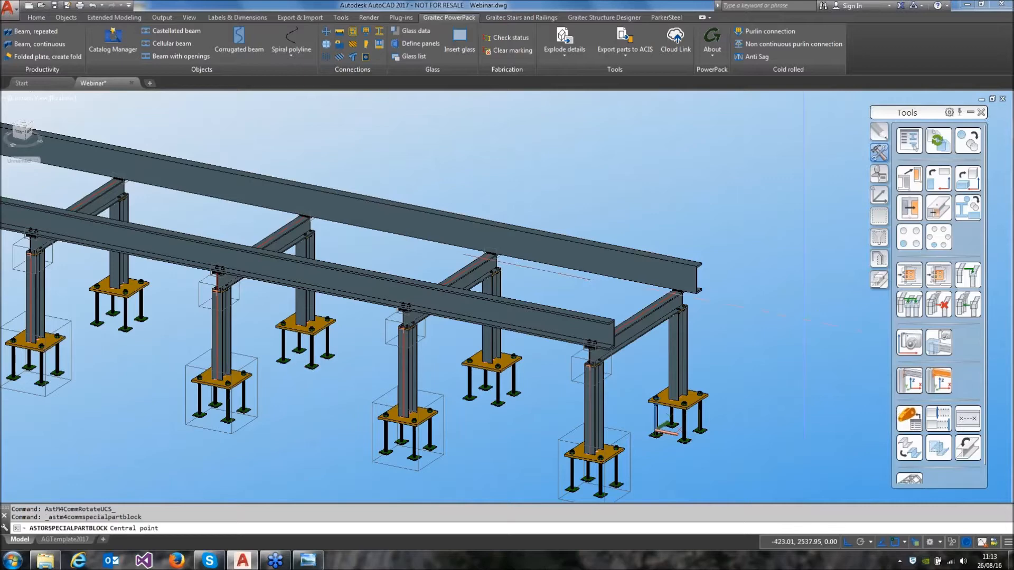
pyautogui.click(586, 277)
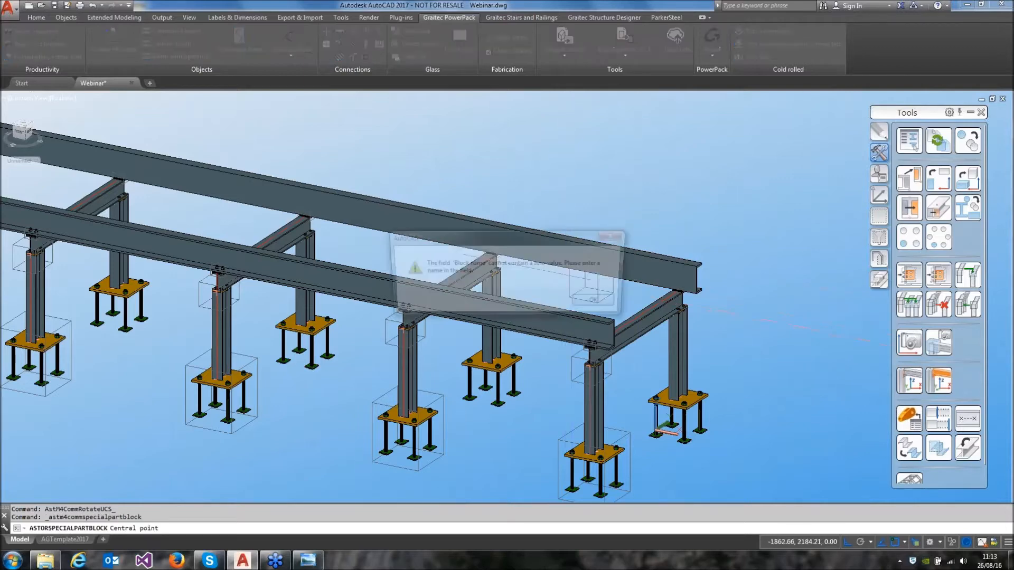
pyautogui.click(585, 304)
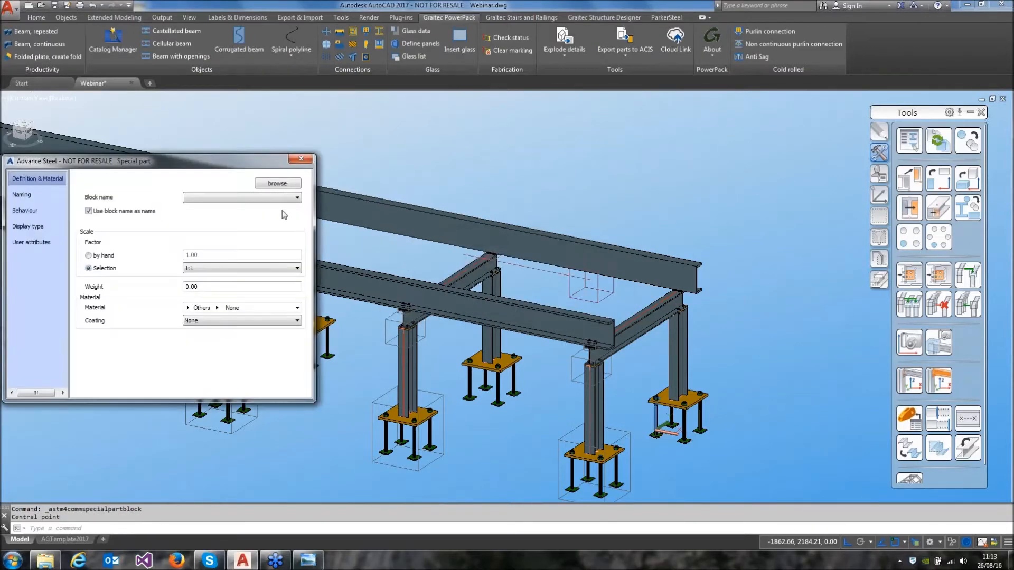
# Load Conveyor Drive Roll.dwg from the Projects folder's Materials Handling webinar subfolder as the special part's block
pyautogui.click(284, 185)
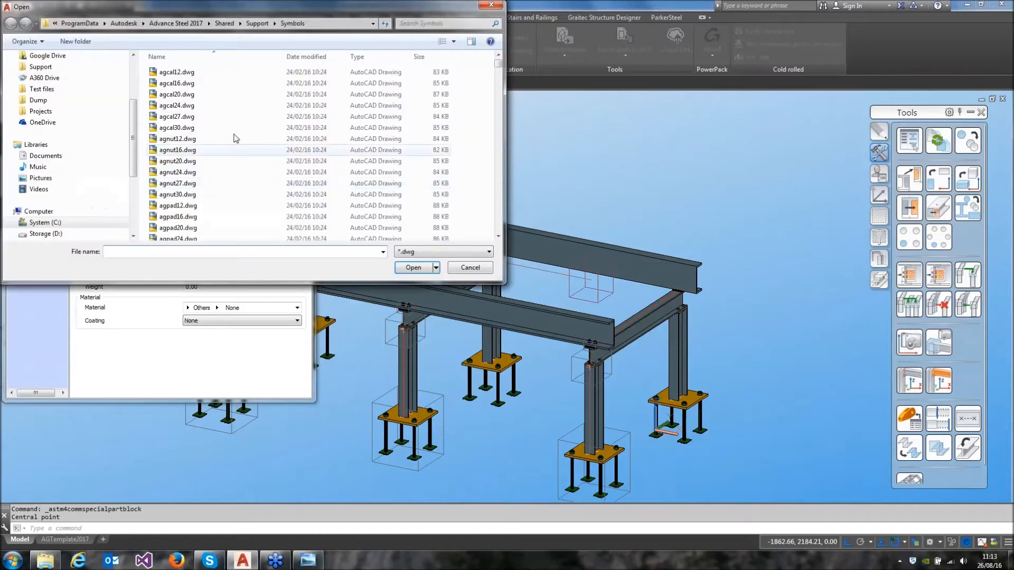
pyautogui.click(47, 112)
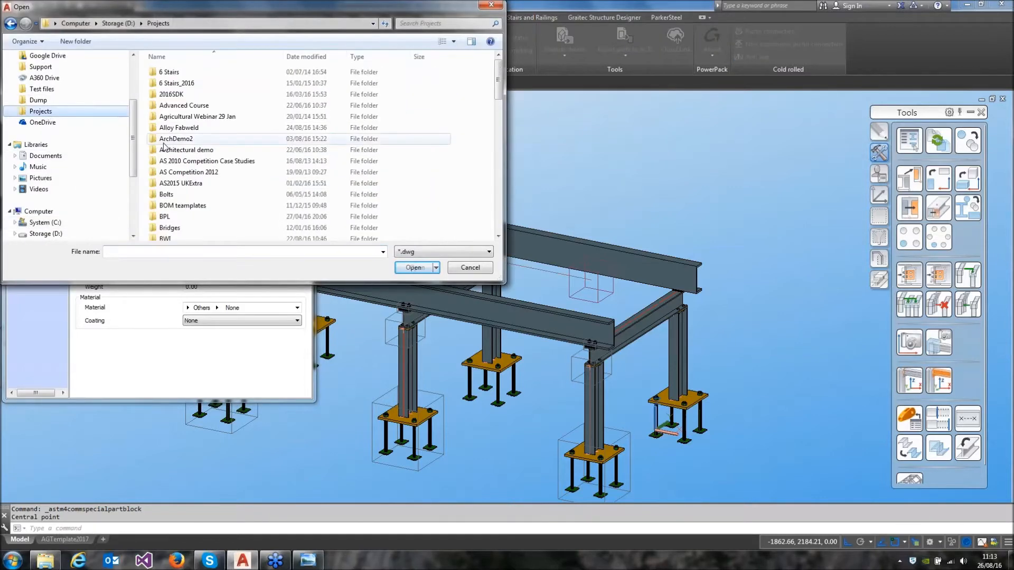
pyautogui.scroll(-5, 199, 180)
pyautogui.scroll(-3, 200, 186)
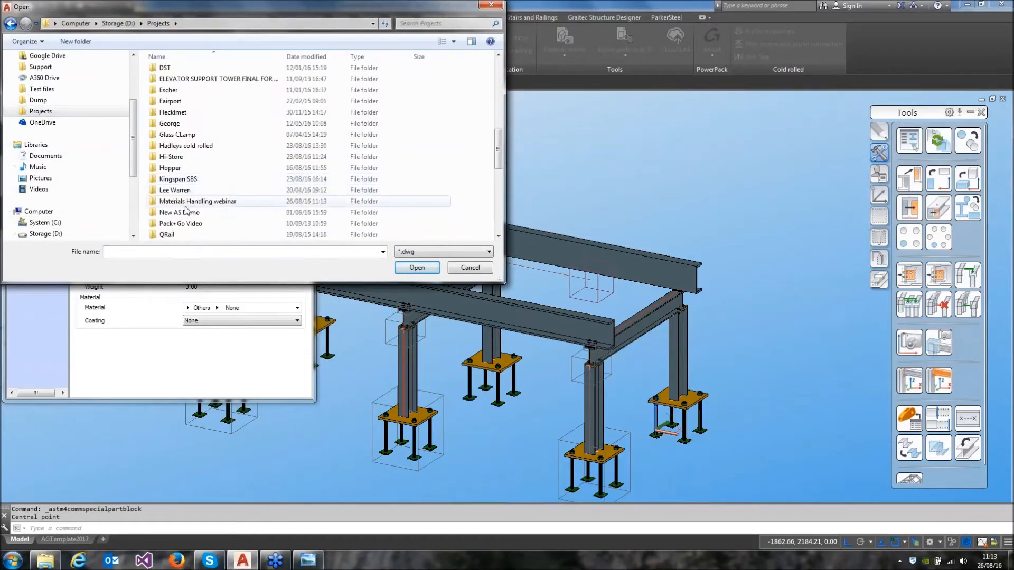
pyautogui.doubleClick(208, 200)
pyautogui.click(209, 129)
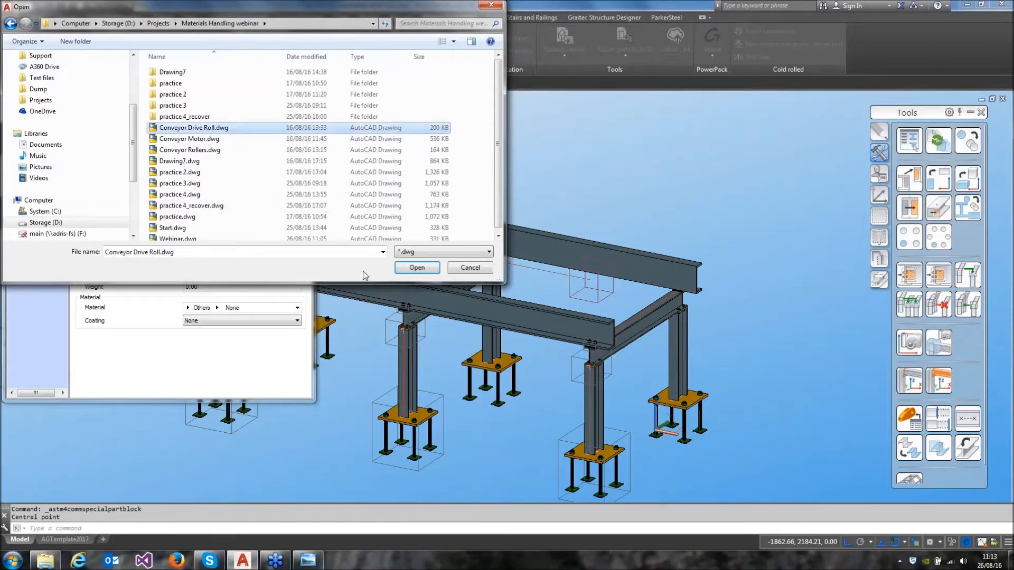
pyautogui.click(417, 268)
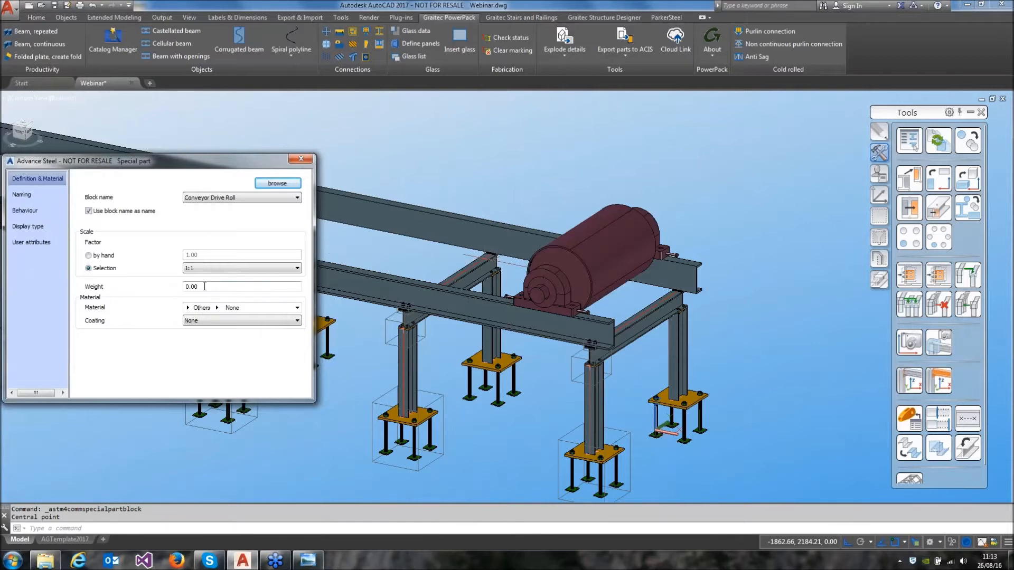
# Review the special part's behaviour settings and examine how the drive roll sits on the channel beams
pyautogui.click(40, 210)
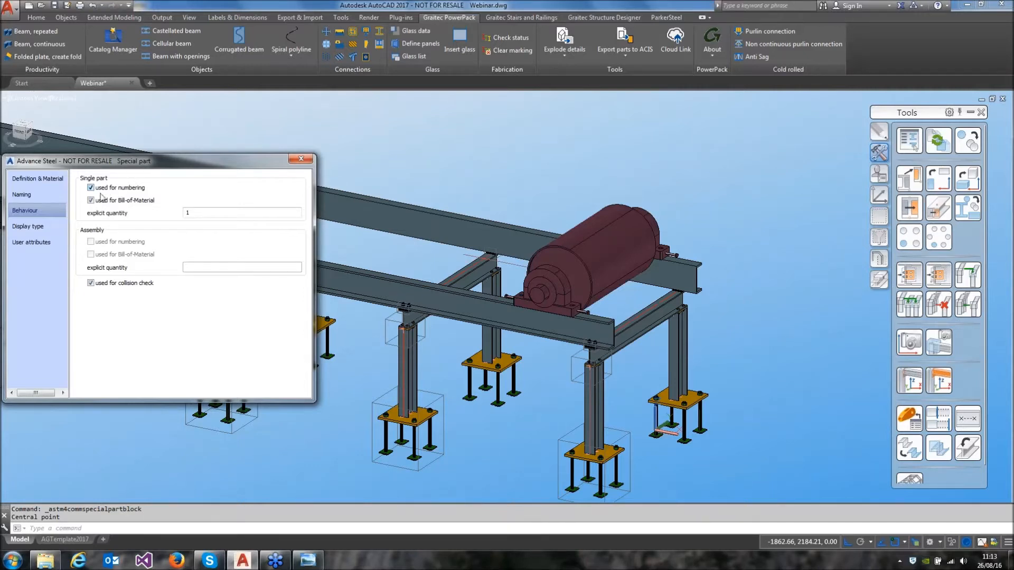
pyautogui.click(300, 159)
pyautogui.scroll(3, 660, 285)
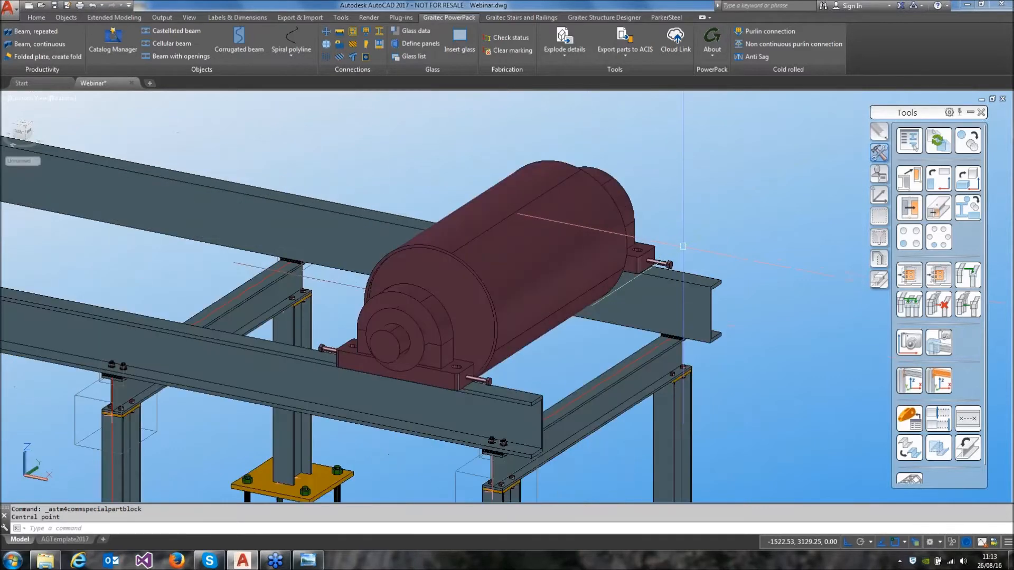
pyautogui.scroll(1, 512, 317)
pyautogui.moveTo(506, 365); pyautogui.dragTo(539, 323, button='middle')
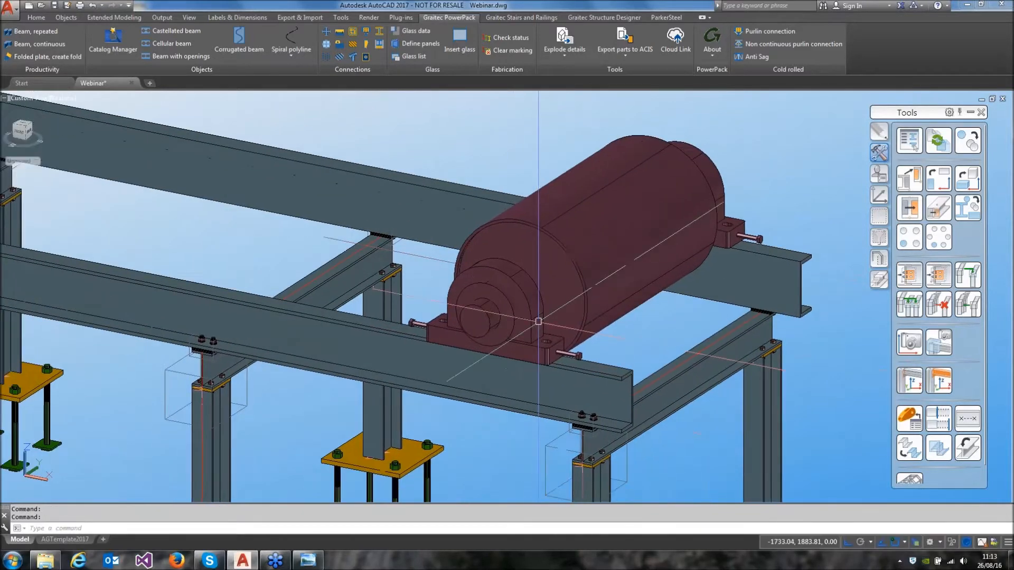
# Create a rectangular bolt pattern joining the drive roll to the front channel beam, centred on the node under its bearing base
pyautogui.click(38, 17)
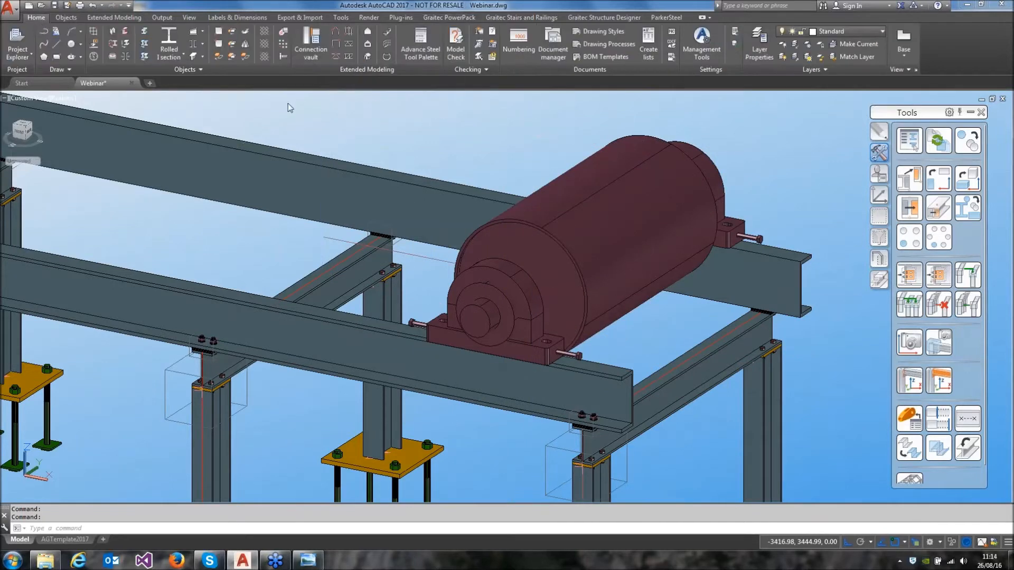
pyautogui.click(199, 69)
pyautogui.click(175, 85)
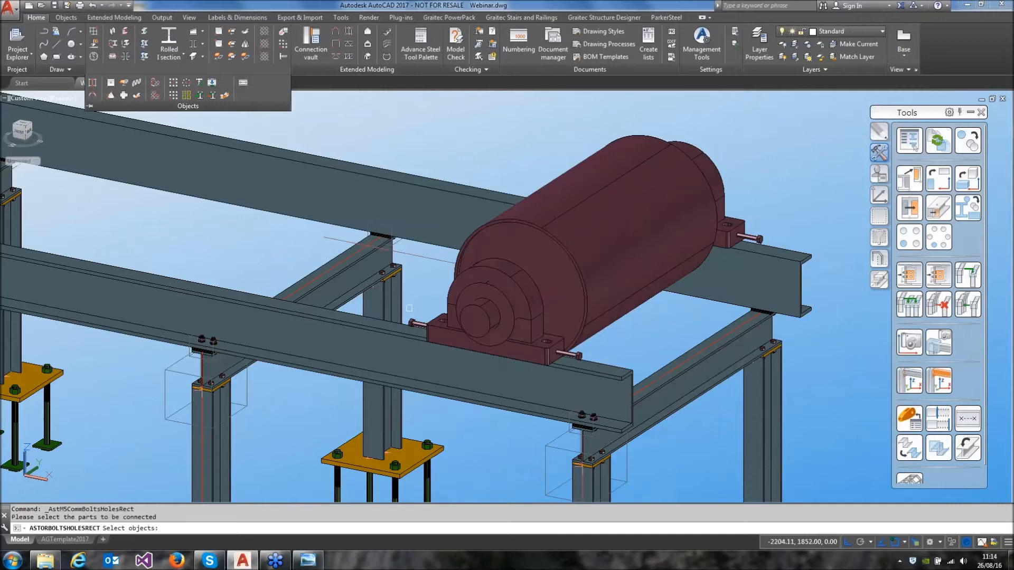
pyautogui.click(449, 332)
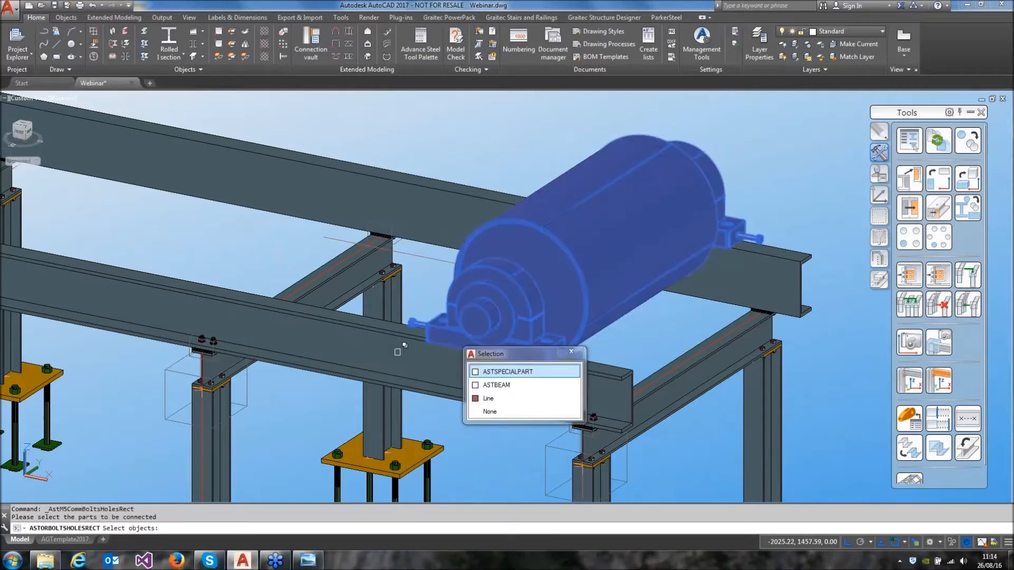
pyautogui.click(400, 355)
pyautogui.rightClick(450, 155)
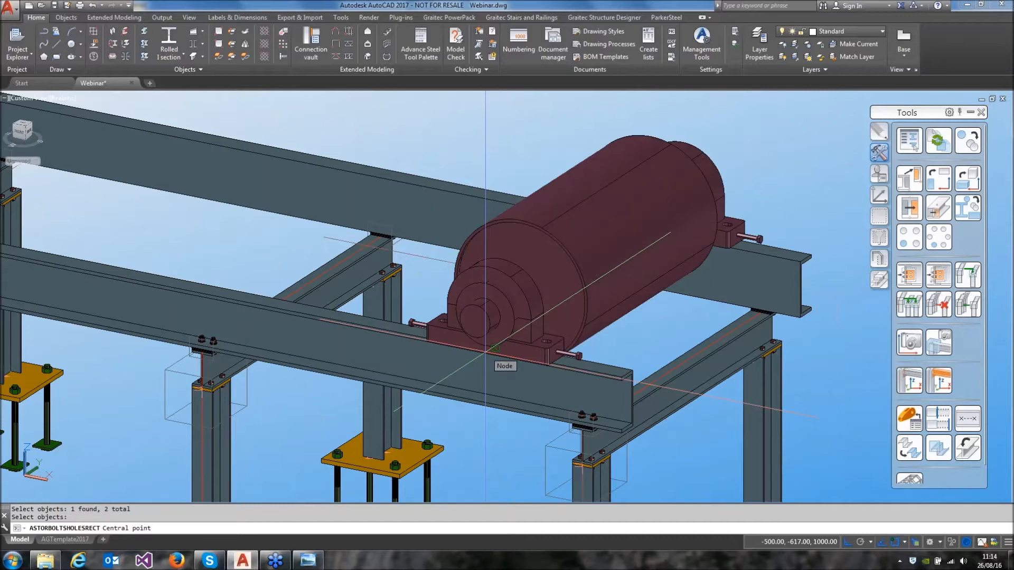
pyautogui.click(486, 352)
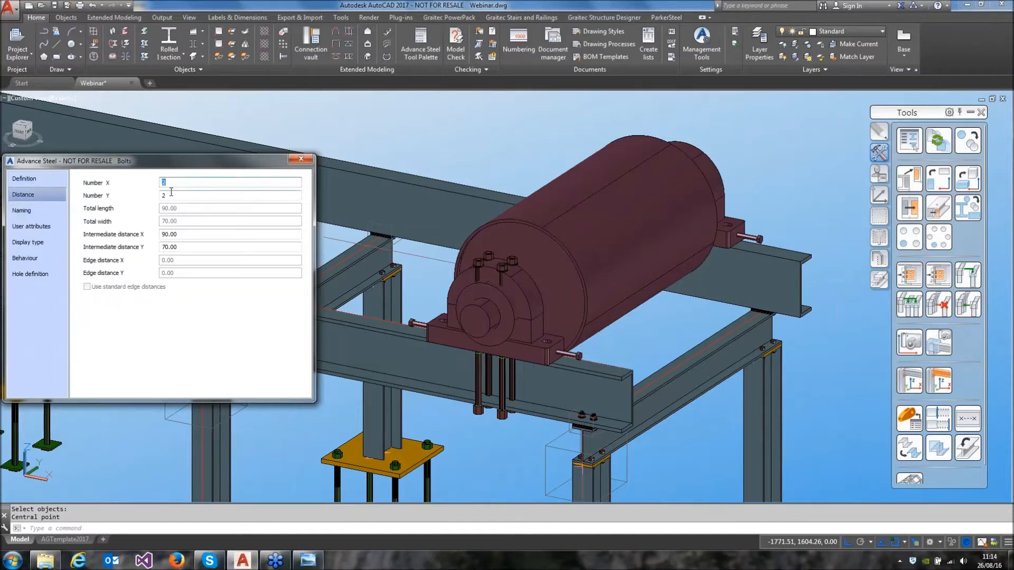
# Set the bolt pattern to 2 in X and 1 in Y with a 390 intermediate X distance, and check the bolts' definition settings
pyautogui.press('Tab')
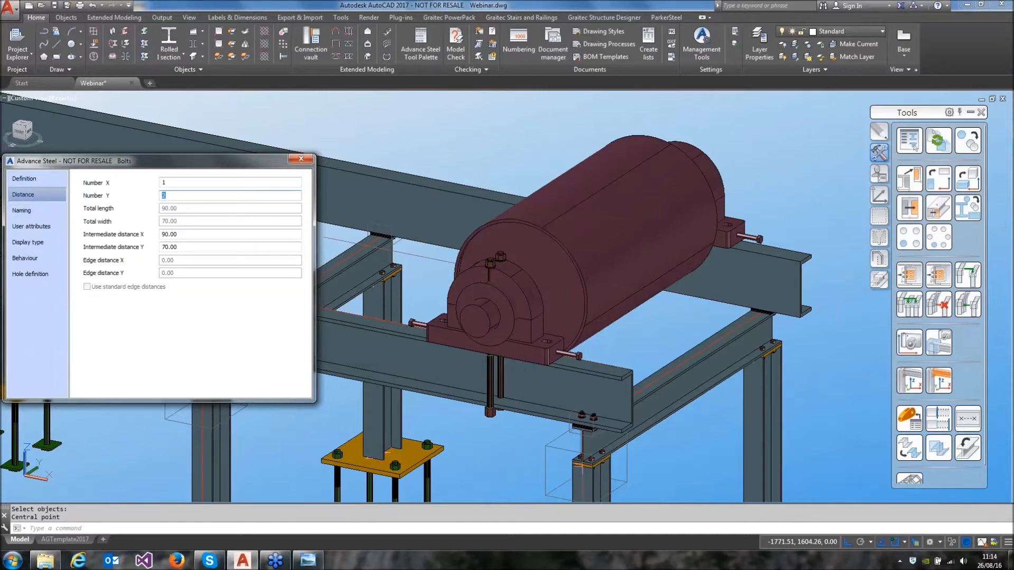
pyautogui.hotkey('shift', 'Tab')
pyautogui.write('2')
pyautogui.press('Tab')
pyautogui.write('1')
pyautogui.press('Tab')
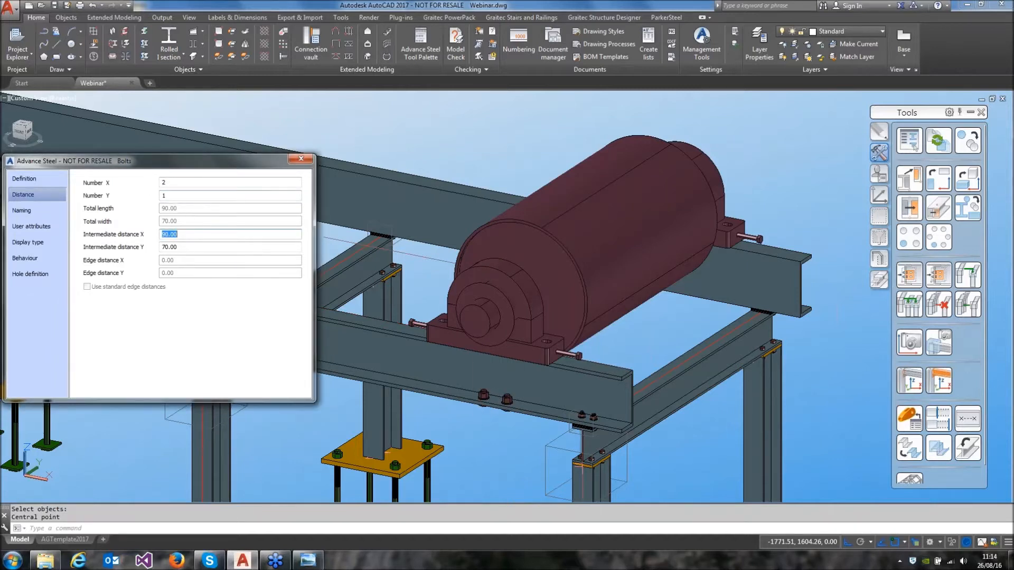
pyautogui.write('390')
pyautogui.press('Return')
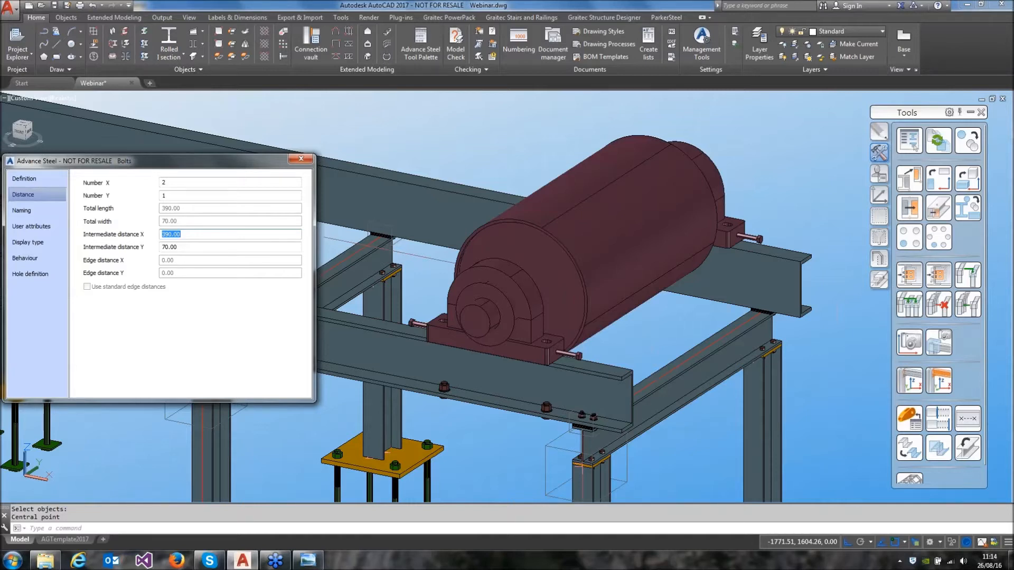
pyautogui.click(297, 160)
pyautogui.doubleClick(447, 386)
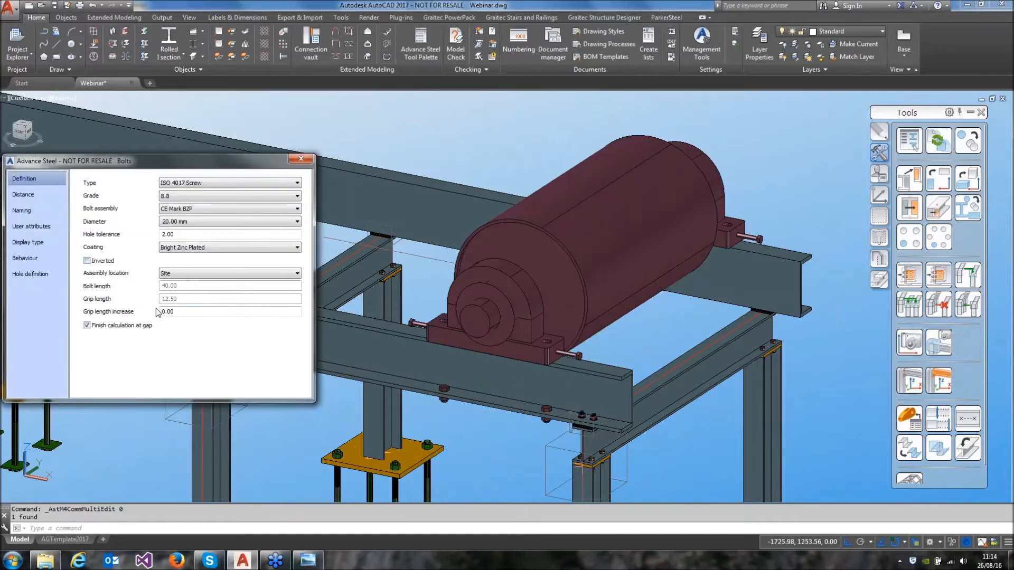
pyautogui.click(301, 159)
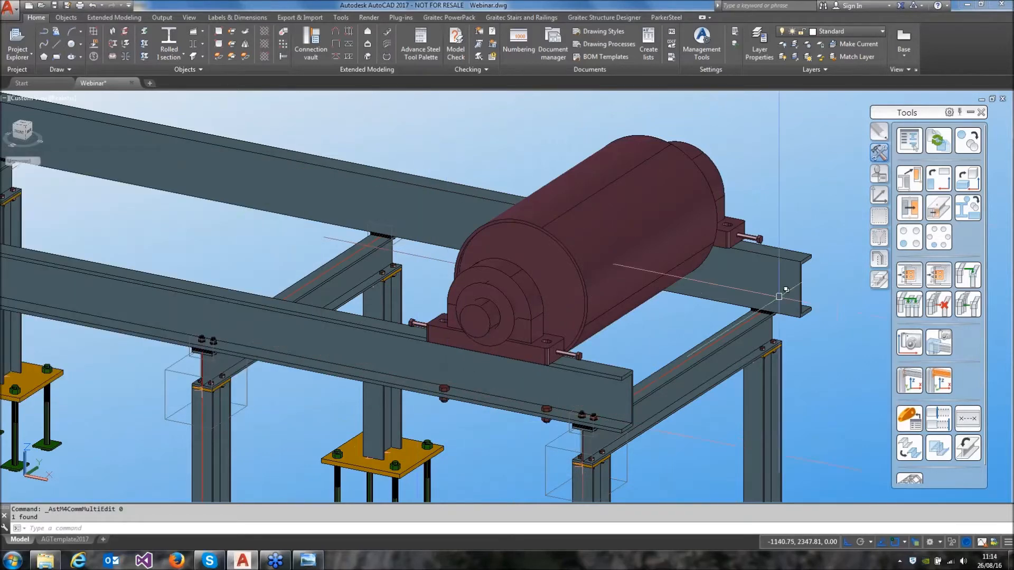
# Move the drive roll's front bolt pattern onto the front channel beam's top flange and check the holes cut in the beam
pyautogui.click(74, 19)
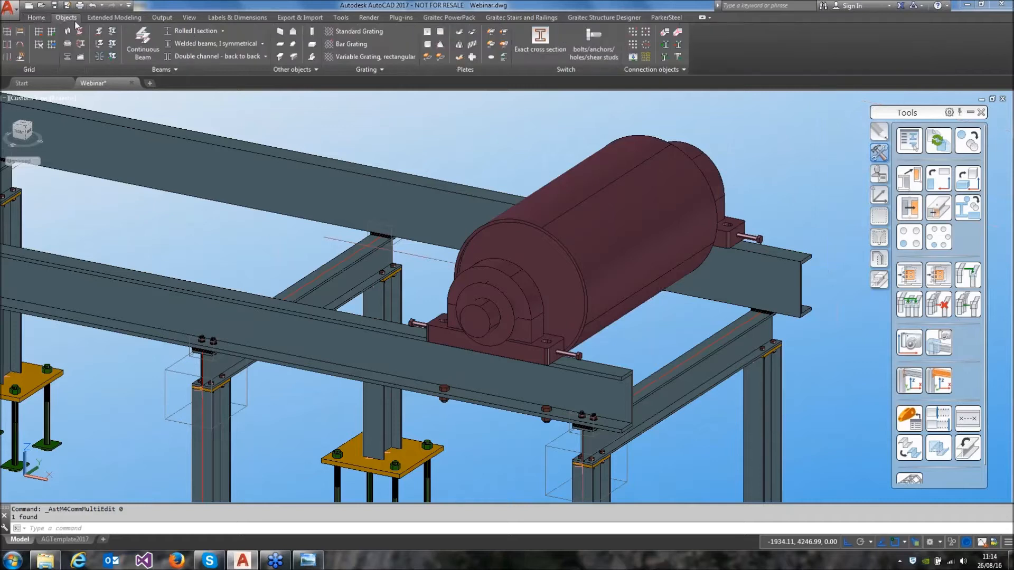
pyautogui.click(633, 57)
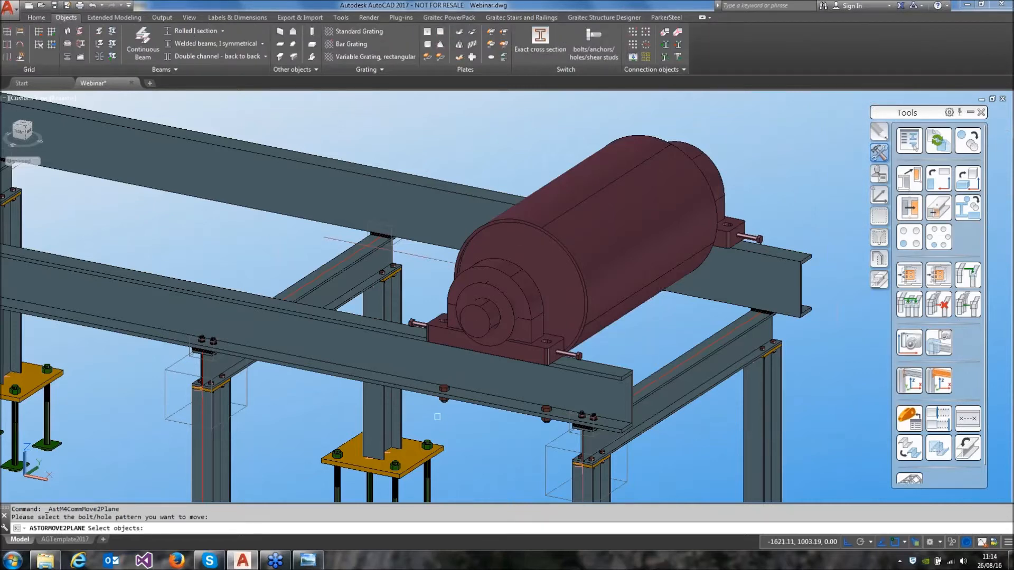
pyautogui.click(442, 401)
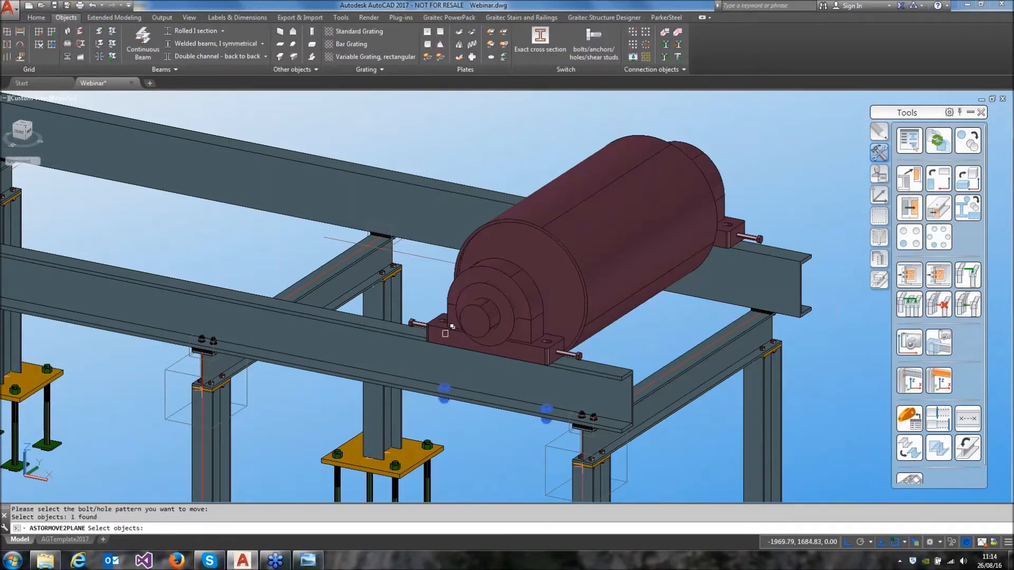
pyautogui.click(407, 336)
pyautogui.press('Return')
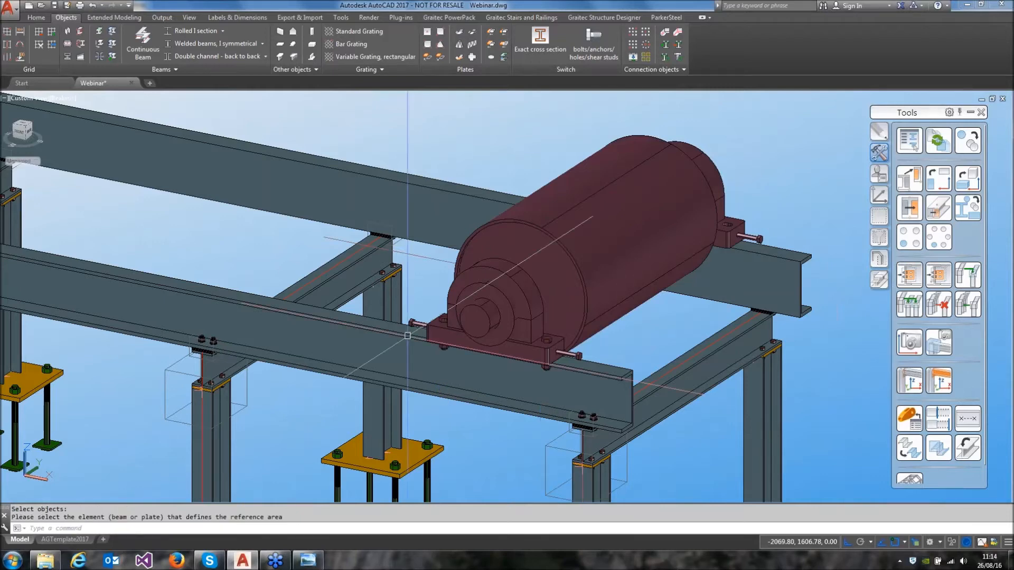
pyautogui.scroll(5, 602, 380)
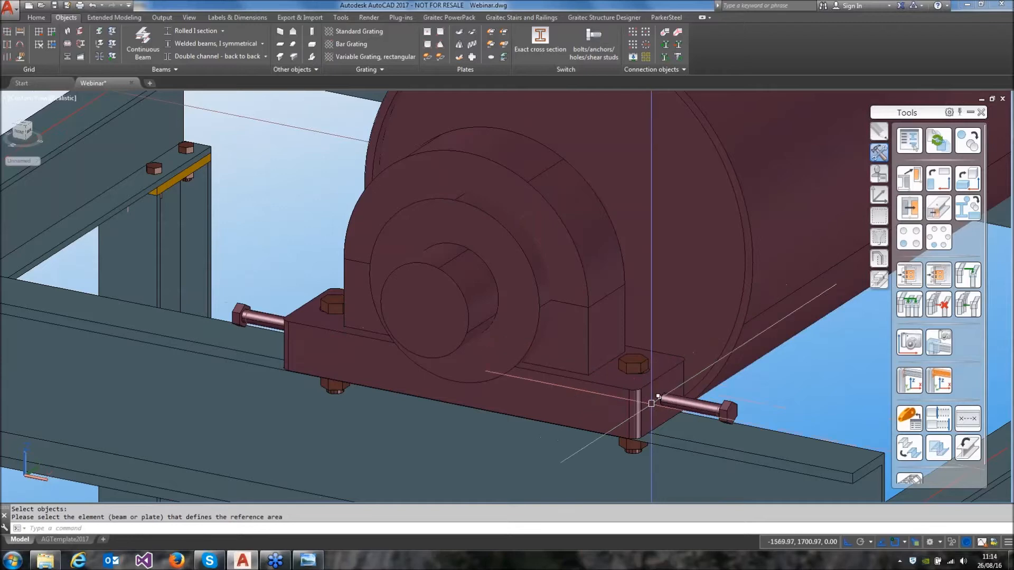
pyautogui.scroll(-5, 614, 350)
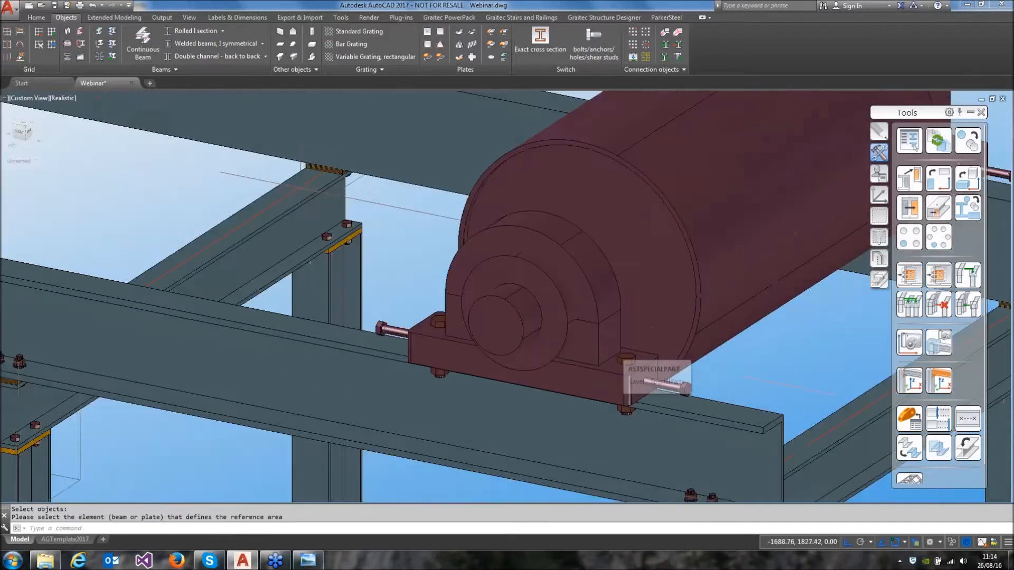
pyautogui.click(708, 414)
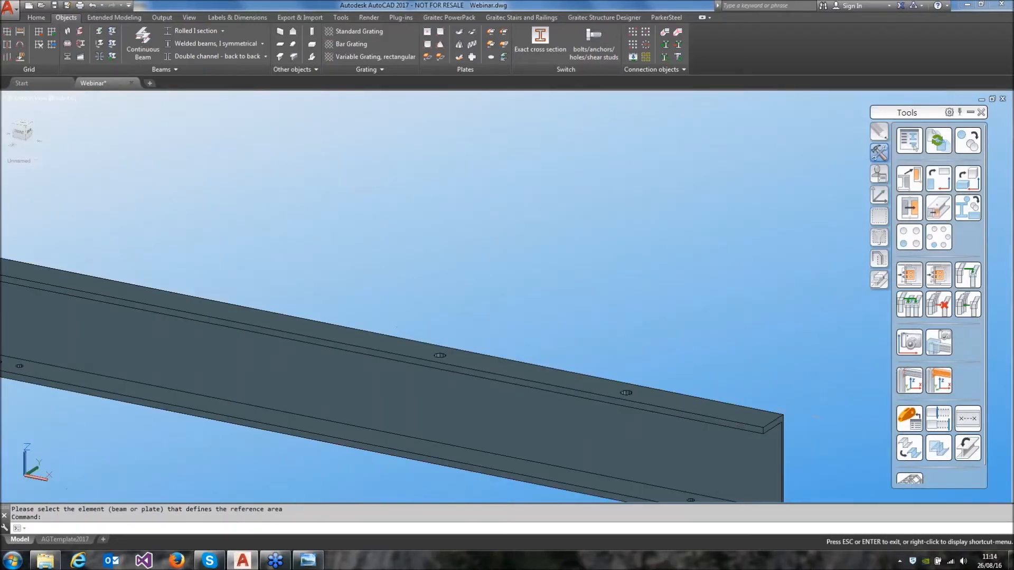
pyautogui.press('Escape')
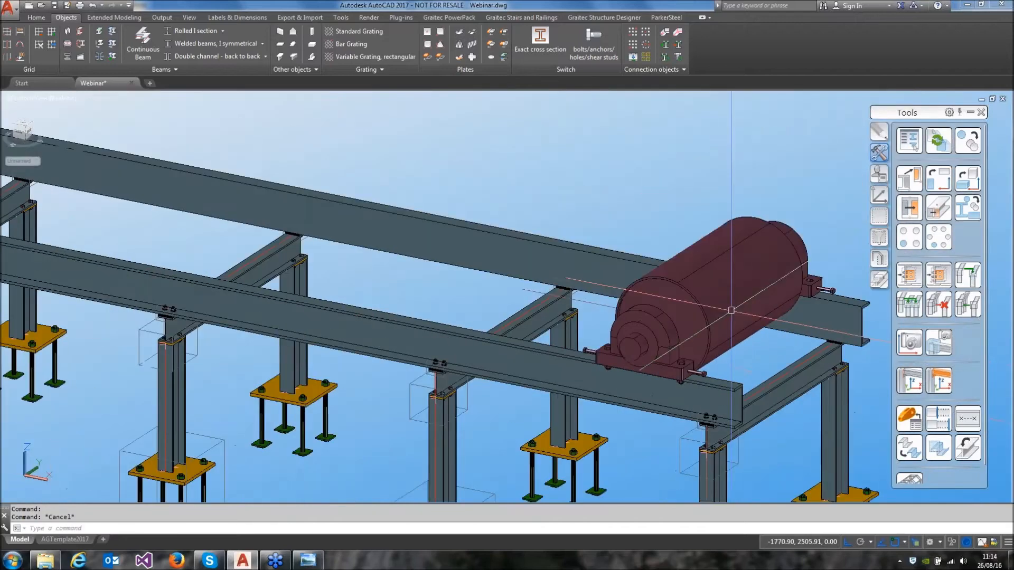
# Create a rectangular bolt pattern joining the drive roll to the rear channel beam, centred under its rear bearing base, keeping the existing bolt settings
pyautogui.moveTo(731, 310); pyautogui.dragTo(456, 352, button='middle')
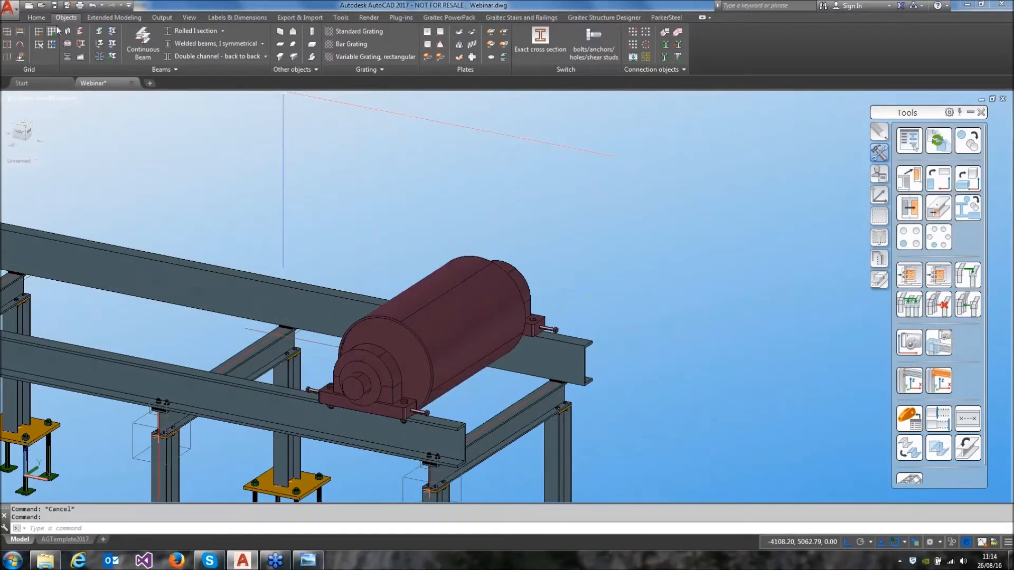
pyautogui.click(646, 32)
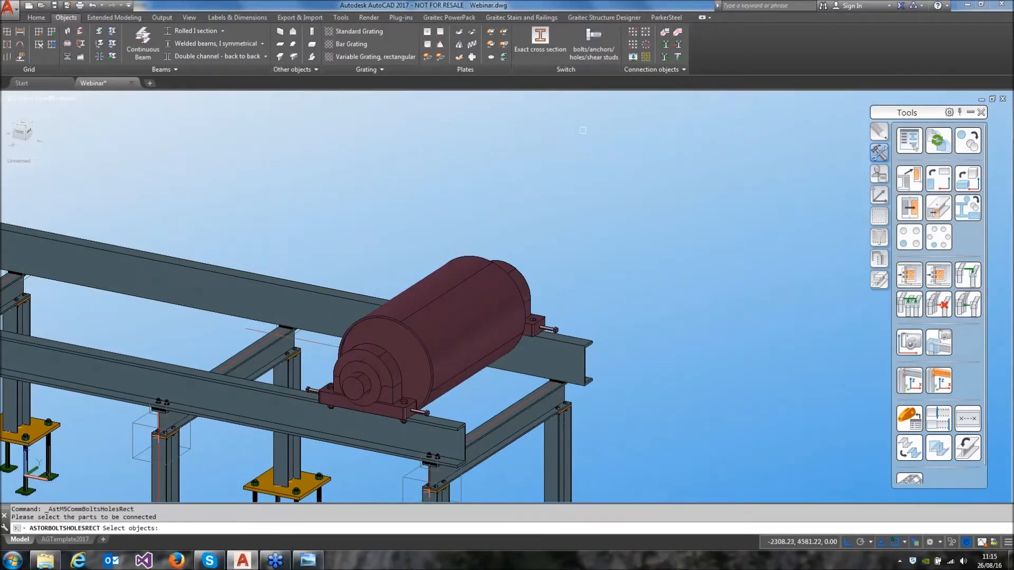
pyautogui.click(528, 267)
pyautogui.click(580, 325)
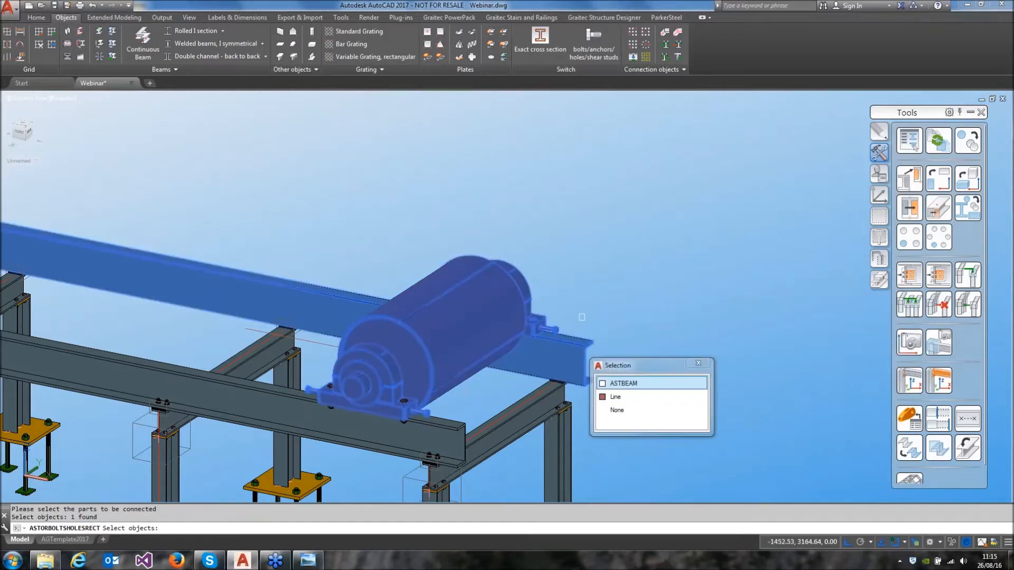
pyautogui.click(623, 383)
pyautogui.press('Return')
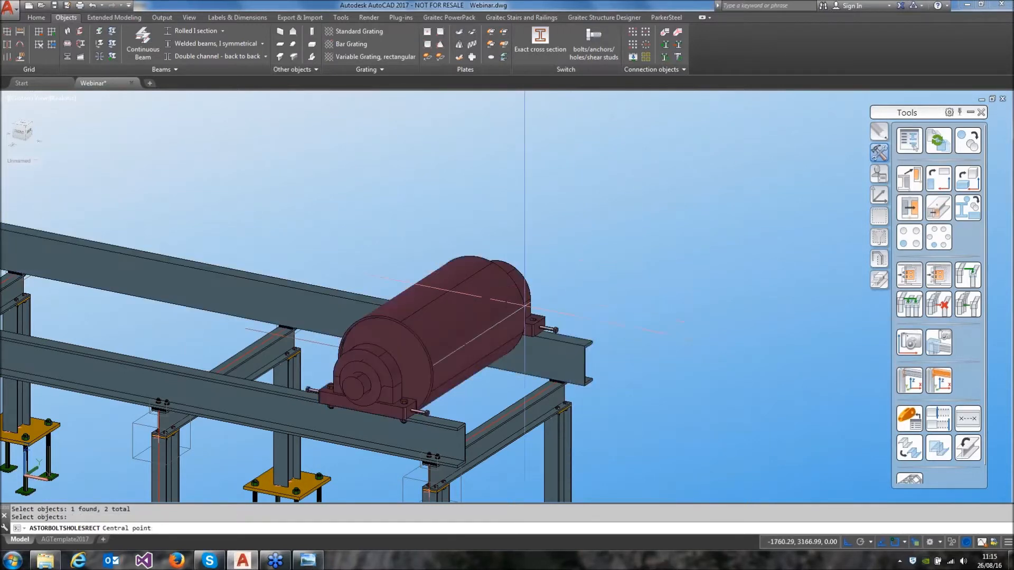
pyautogui.click(502, 320)
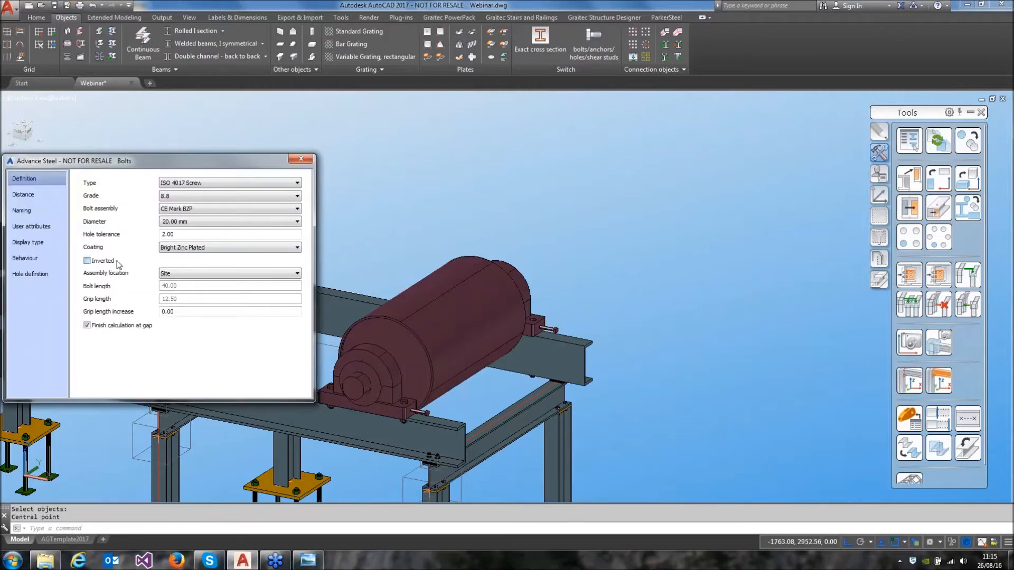
pyautogui.click(301, 159)
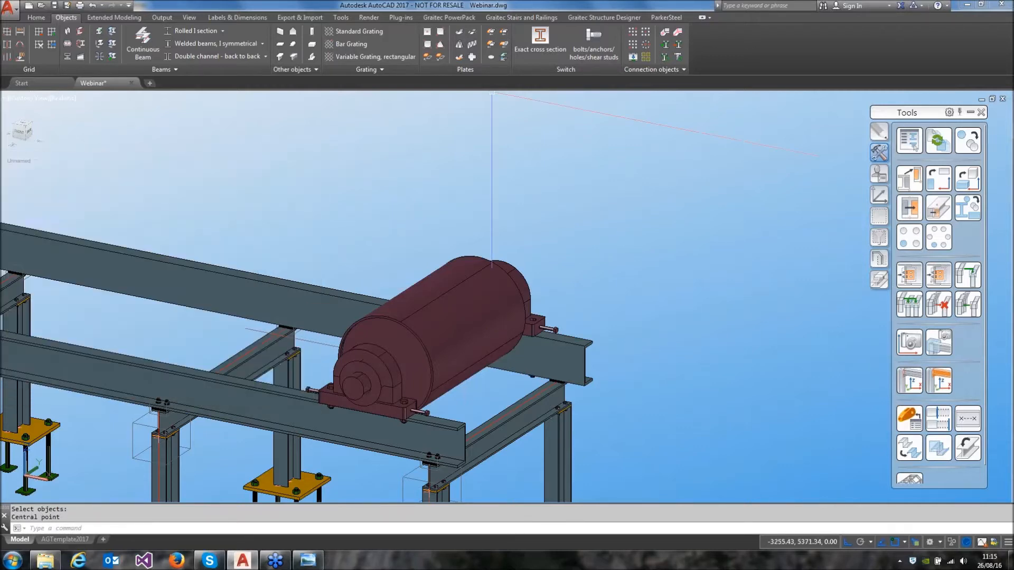
# Move the drive roll's rear bolt pattern from the bottom flange onto the rear channel beam's top flange
pyautogui.click(632, 56)
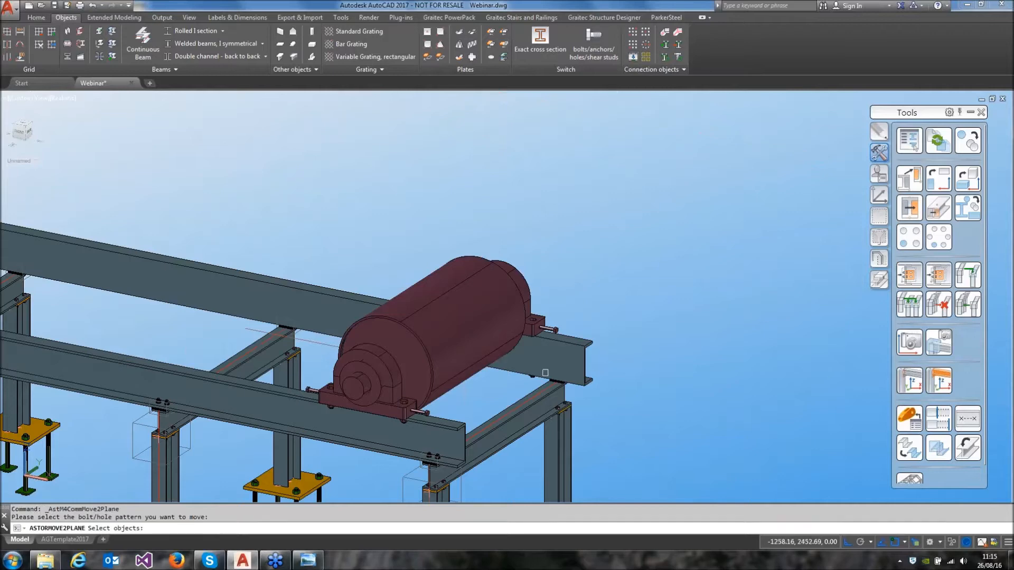
pyautogui.keyDown('shift'); pyautogui.moveTo(539, 374); pyautogui.dragTo(354, 375, button='middle'); pyautogui.keyUp('shift')
pyautogui.scroll(4, 355, 375)
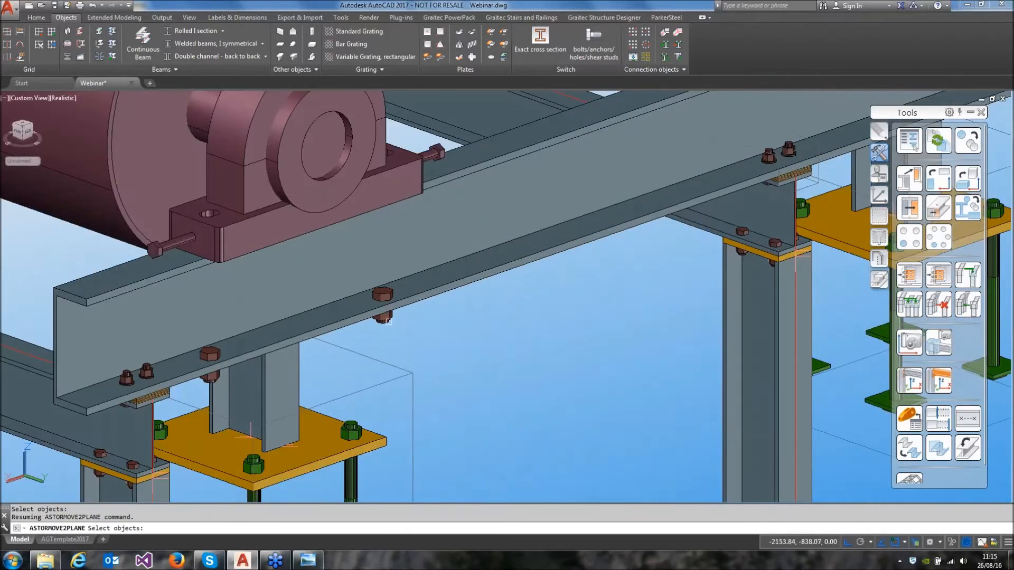
pyautogui.click(389, 320)
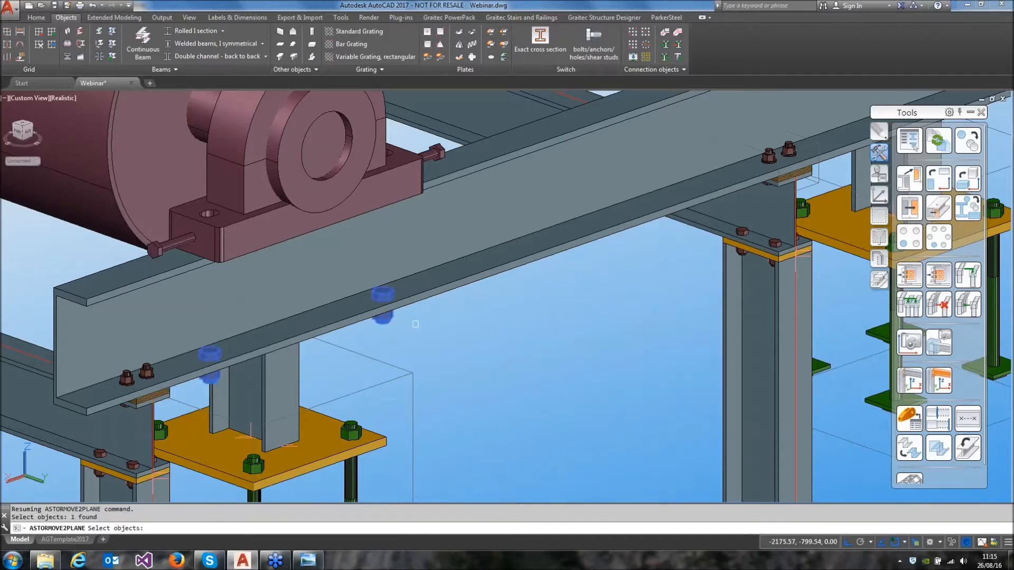
pyautogui.press('Return')
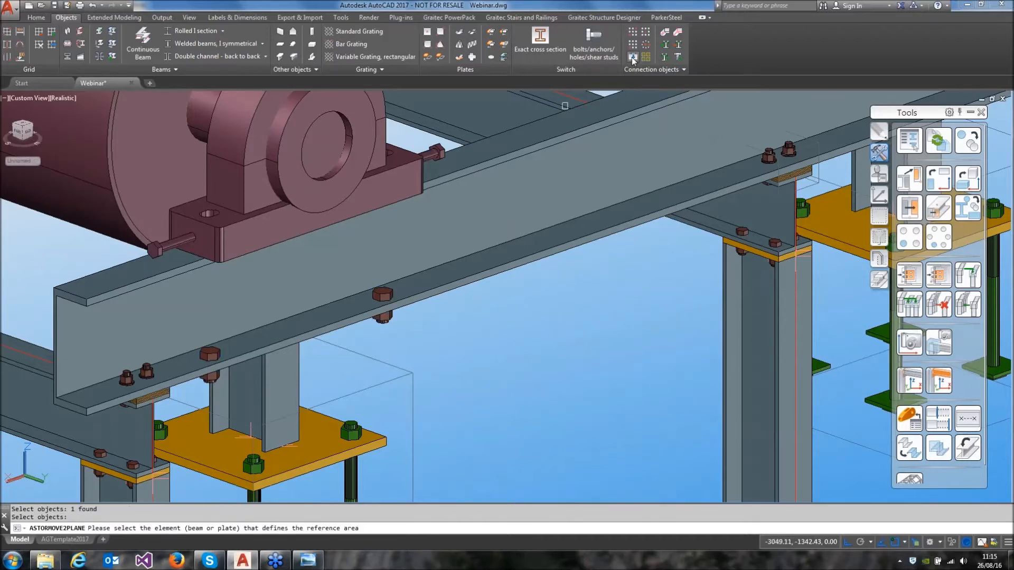
pyautogui.click(320, 280)
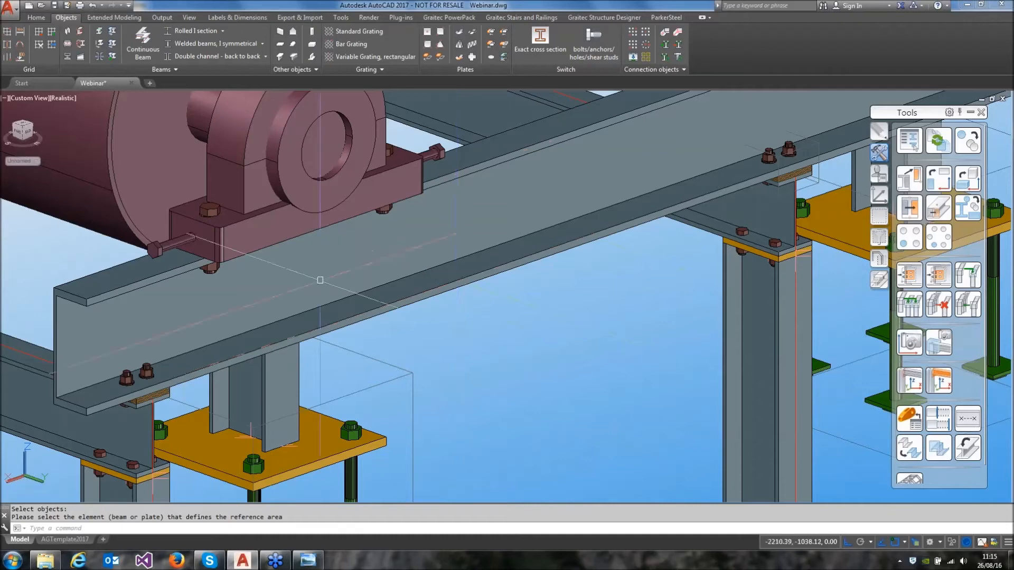
# Place a new special part between the channel beams, near the next support frame along from the drive roll
pyautogui.scroll(-5, 320, 280)
pyautogui.keyDown('shift'); pyautogui.moveTo(320, 280); pyautogui.dragTo(338, 296, button='middle'); pyautogui.keyUp('shift')
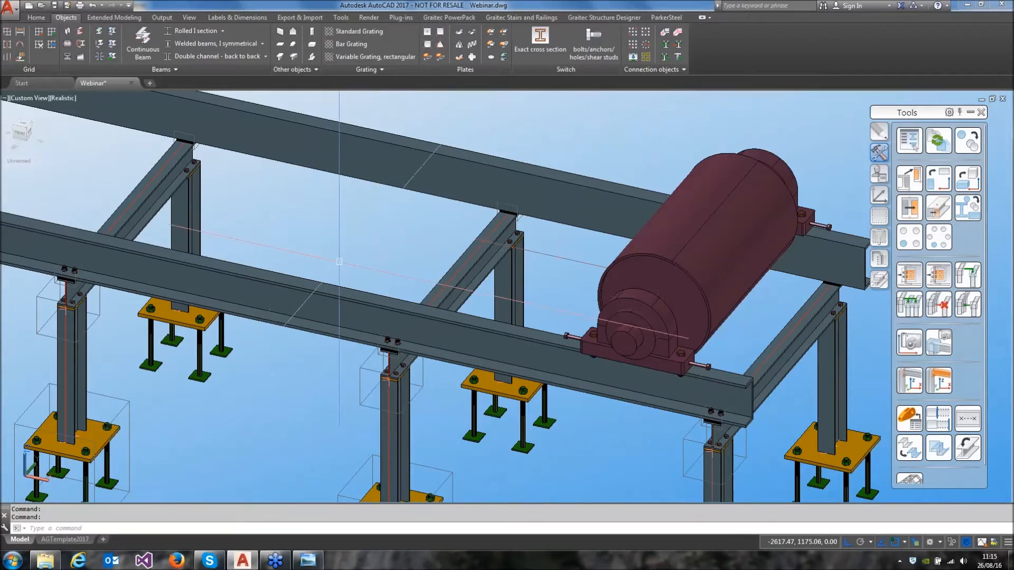
pyautogui.click(910, 419)
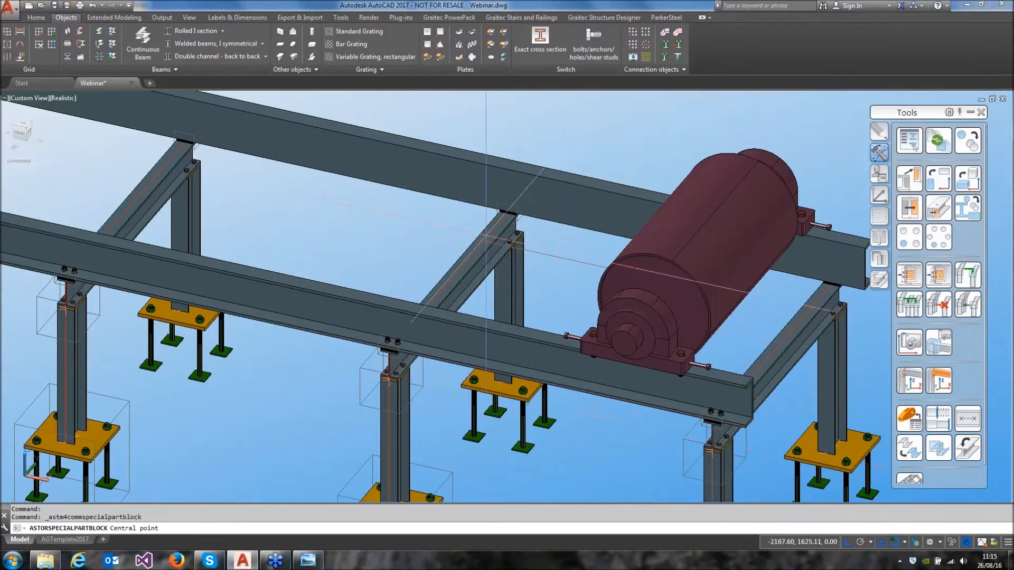
pyautogui.keyDown('shift'); pyautogui.moveTo(485, 290); pyautogui.dragTo(466, 276, button='middle'); pyautogui.keyUp('shift')
pyautogui.click(475, 236)
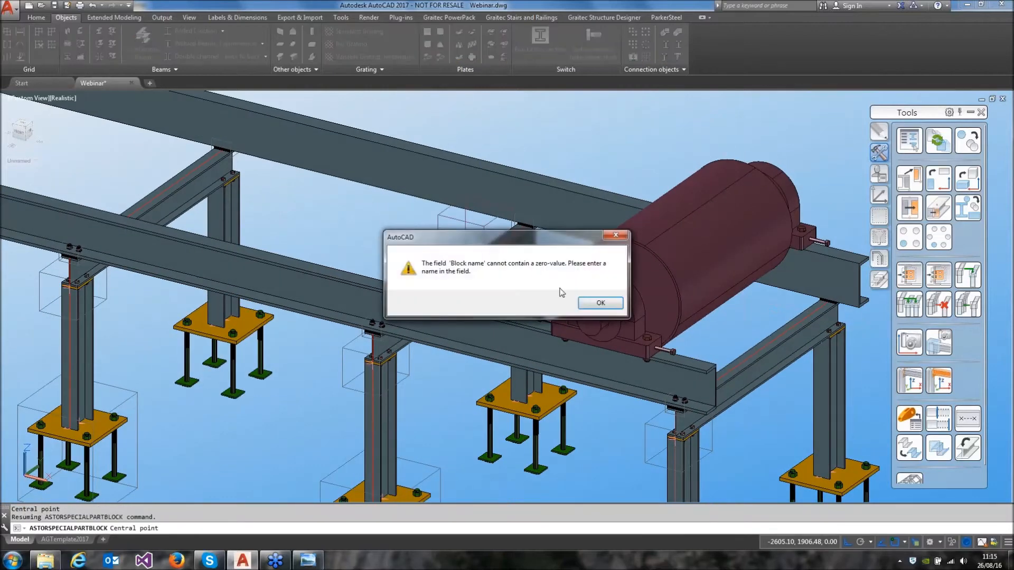
pyautogui.click(591, 301)
# Load Conveyor Rollers.dwg from the Materials Handling webinar folder as the special part's block, keeping the 1:1 scale
pyautogui.click(295, 184)
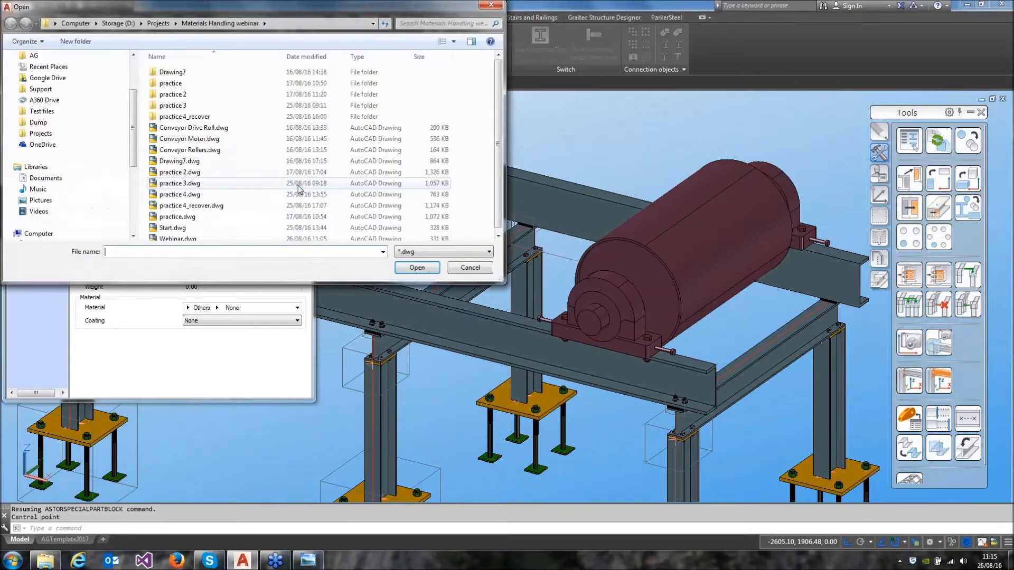
pyautogui.click(249, 150)
pyautogui.click(417, 267)
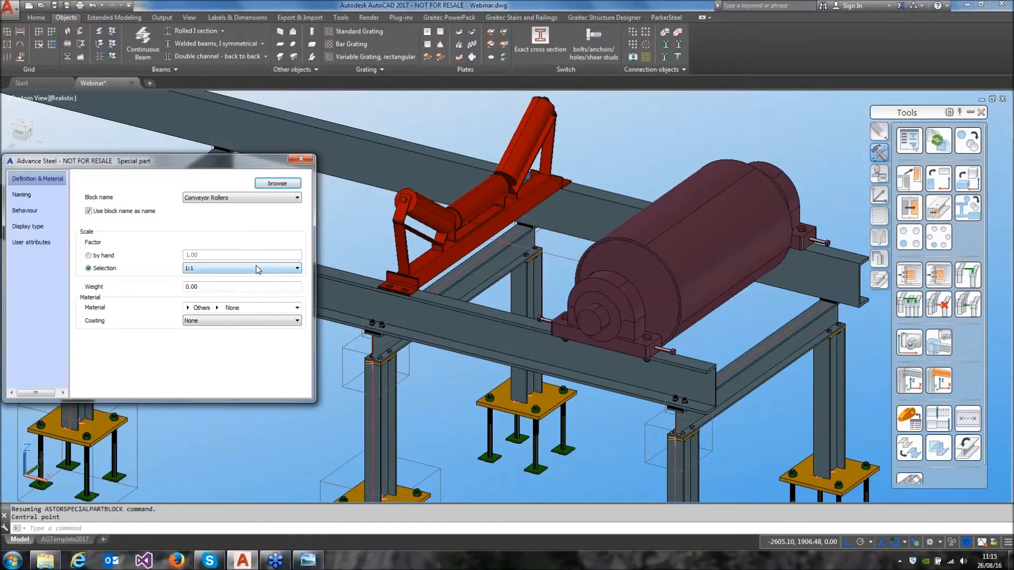
pyautogui.click(298, 163)
# Create a rectangular bolt pattern joining the conveyor rollers to the front channel beam, centred midway between the two slots of the front foot
pyautogui.moveTo(345, 198); pyautogui.dragTo(405, 210, button='middle')
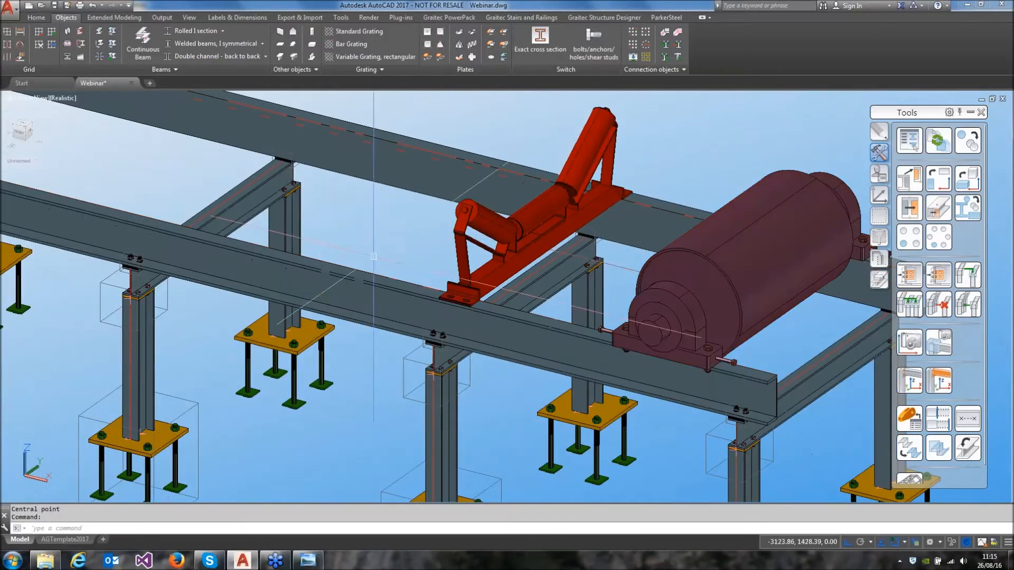
pyautogui.click(646, 32)
pyautogui.scroll(5, 451, 285)
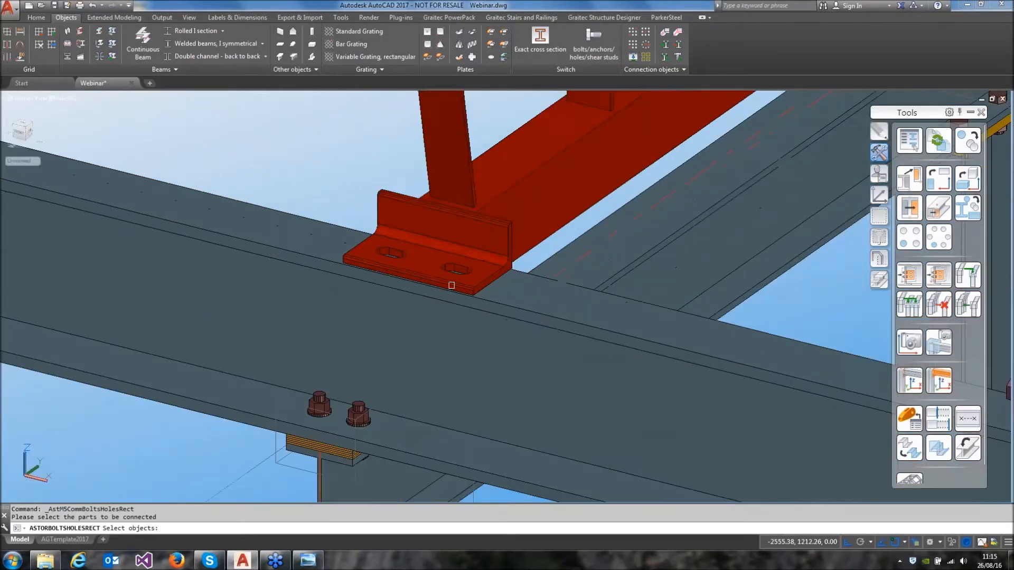
pyautogui.click(439, 238)
pyautogui.click(337, 245)
pyautogui.press('Return')
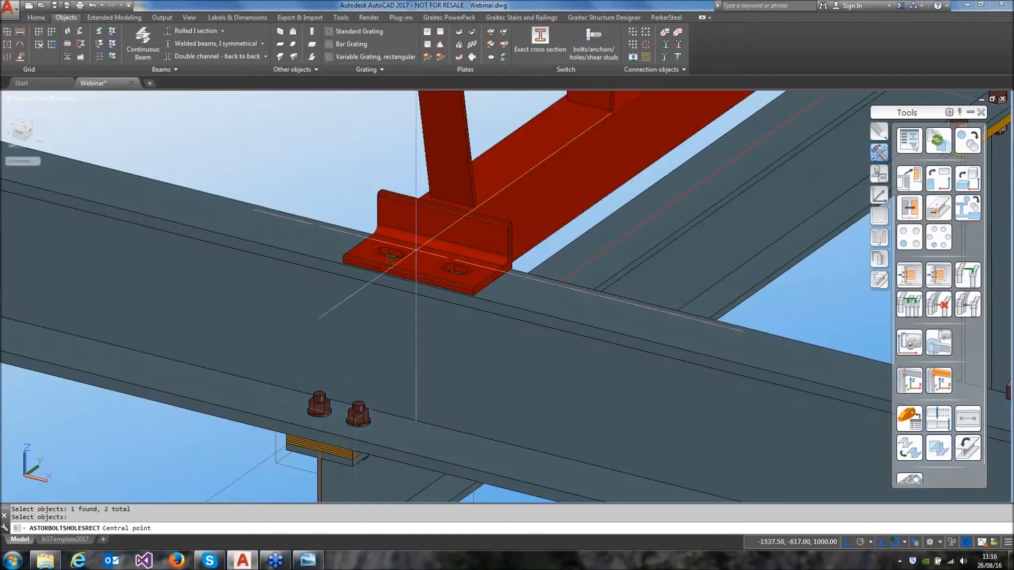
pyautogui.keyDown('shift'); pyautogui.rightClick(424, 243); pyautogui.keyUp('shift')
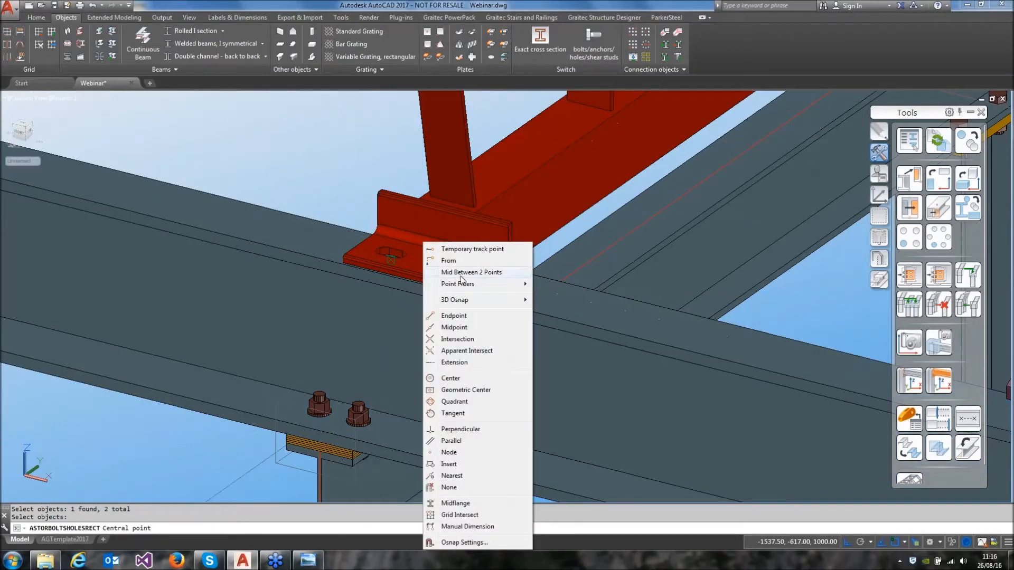
pyautogui.click(461, 273)
pyautogui.click(391, 257)
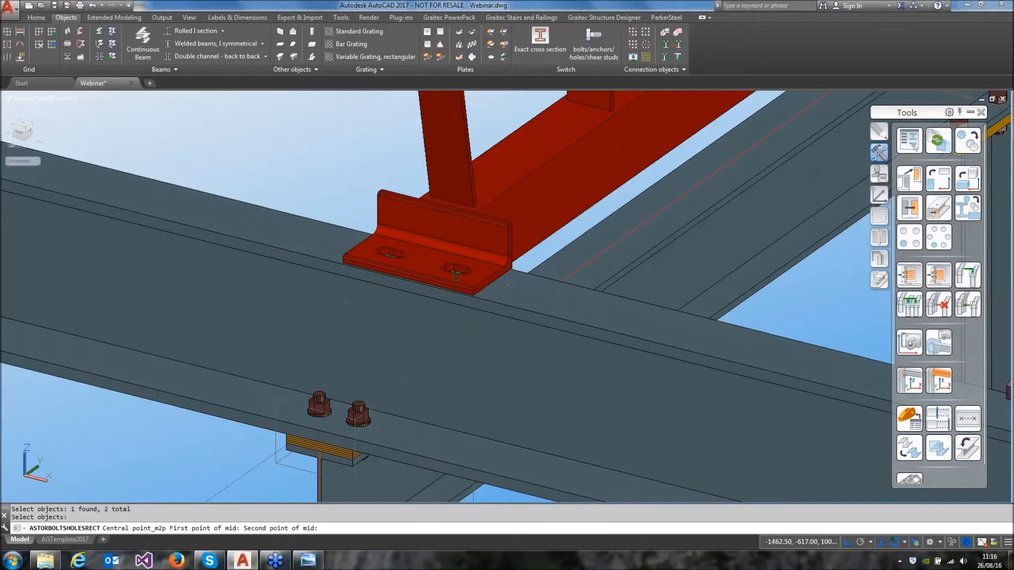
pyautogui.click(456, 276)
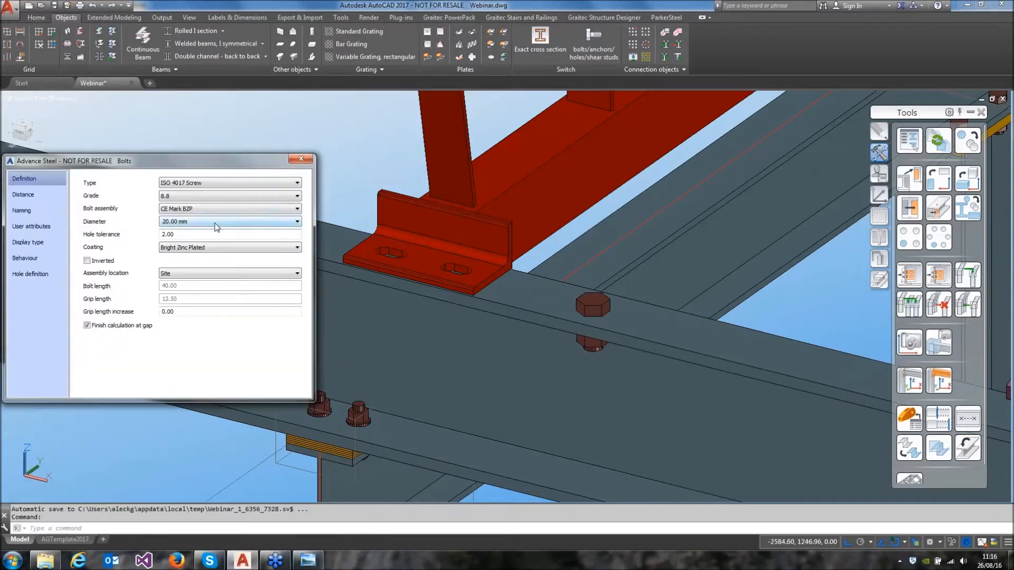
# Set the conveyor rollers' front bolts to a 16 mm diameter and a 75 intermediate X distance
pyautogui.click(191, 222)
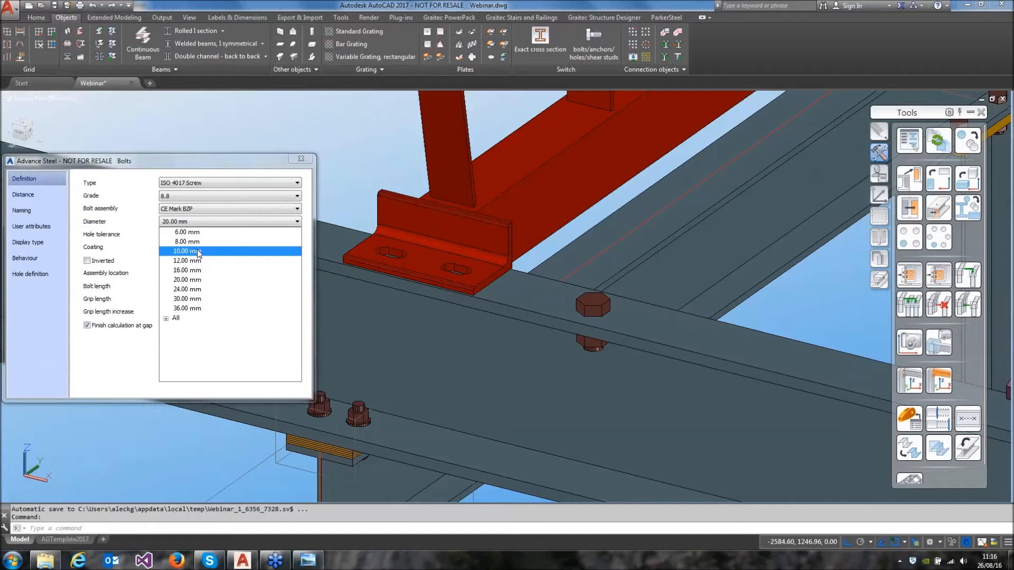
pyautogui.click(190, 270)
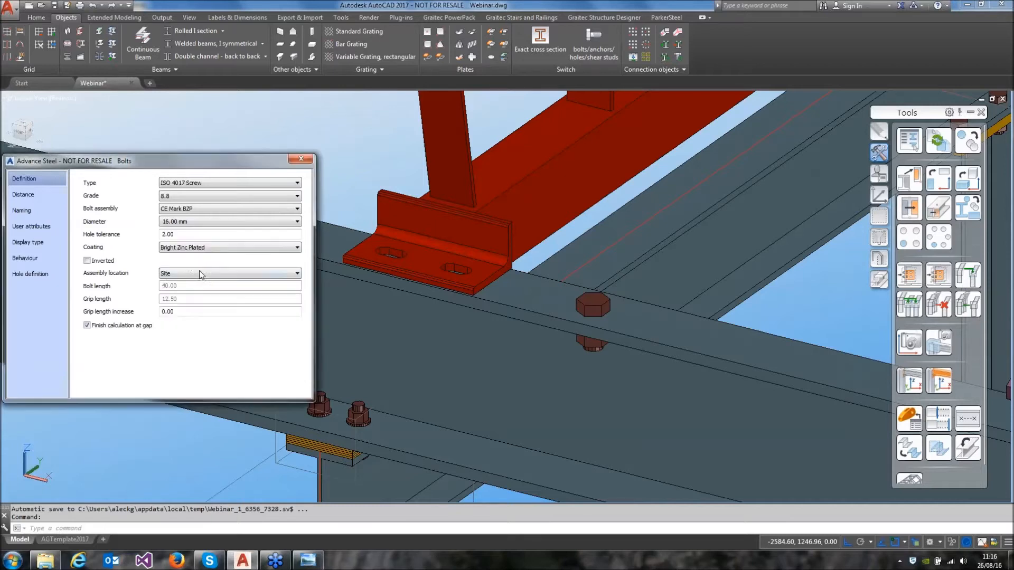
pyautogui.click(59, 198)
pyautogui.moveTo(189, 235); pyautogui.dragTo(145, 243)
pyautogui.write('75')
pyautogui.press('Return')
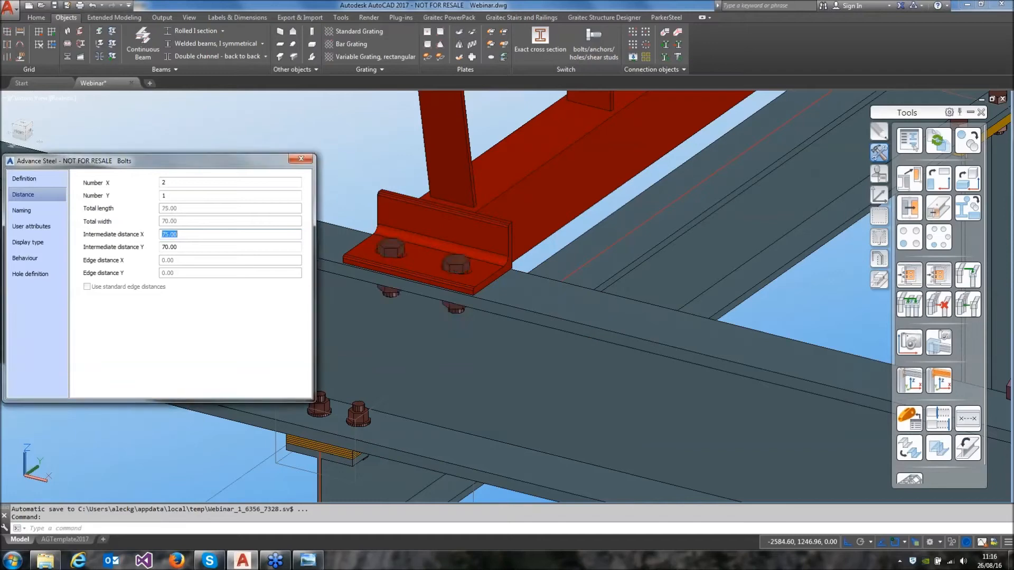
pyautogui.click(301, 159)
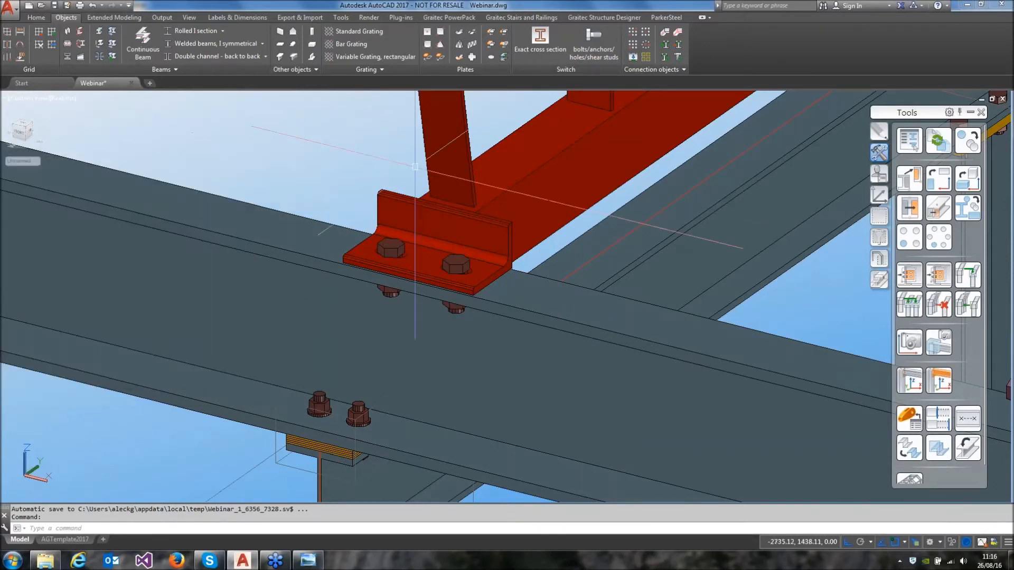
# Create a rectangular bolt pattern joining the conveyor rollers to the rear channel beam, centred midway between the two slots of the rear foot
pyautogui.moveTo(544, 143); pyautogui.dragTo(274, 343, button='middle')
pyautogui.scroll(-4, 371, 299)
pyautogui.scroll(3, 515, 248)
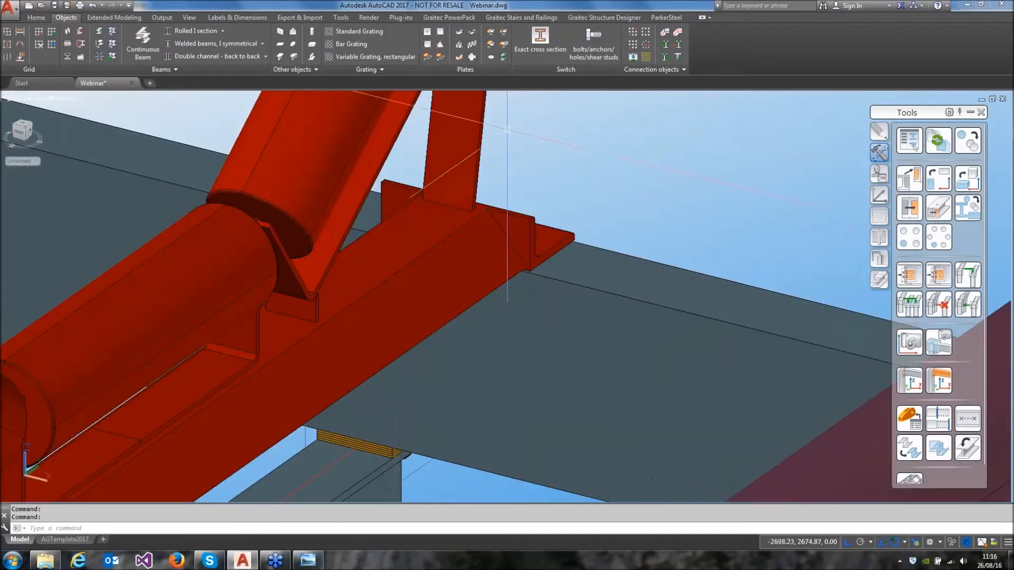
pyautogui.click(634, 33)
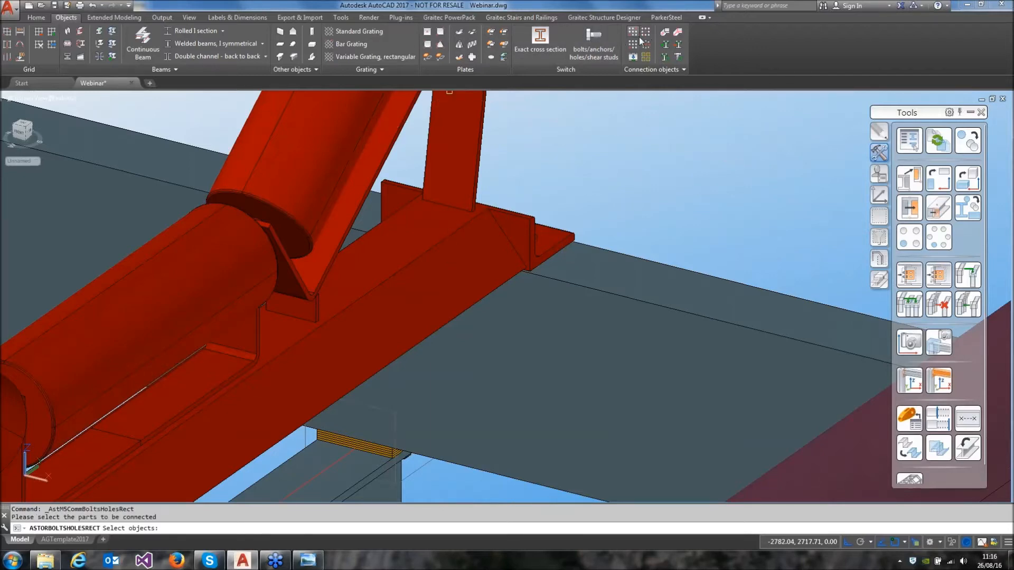
pyautogui.click(526, 226)
pyautogui.click(572, 269)
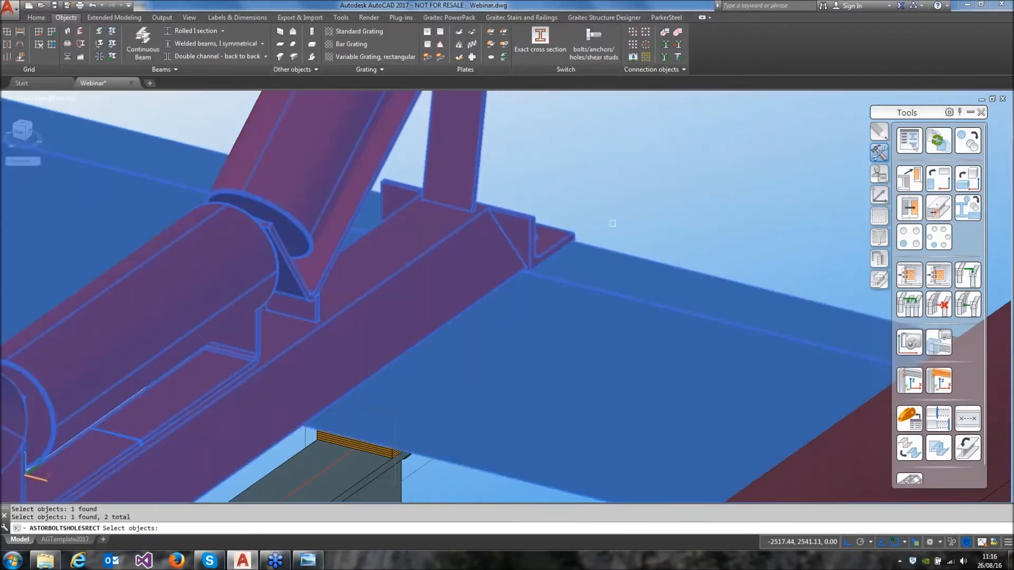
pyautogui.press('Return')
pyautogui.keyDown('shift'); pyautogui.rightClick(453, 225); pyautogui.keyUp('shift')
pyautogui.click(494, 250)
pyautogui.click(470, 233)
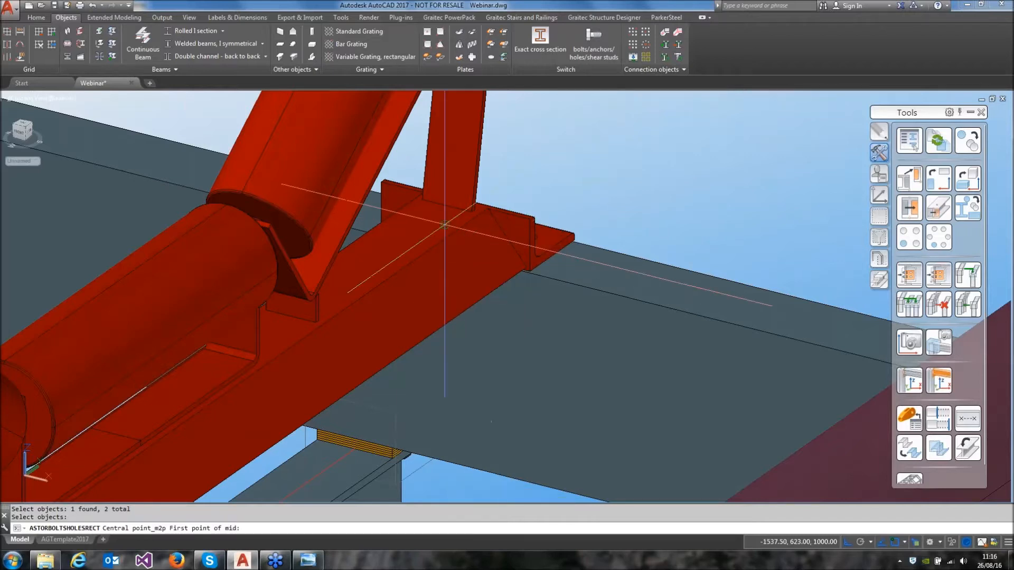
pyautogui.click(519, 244)
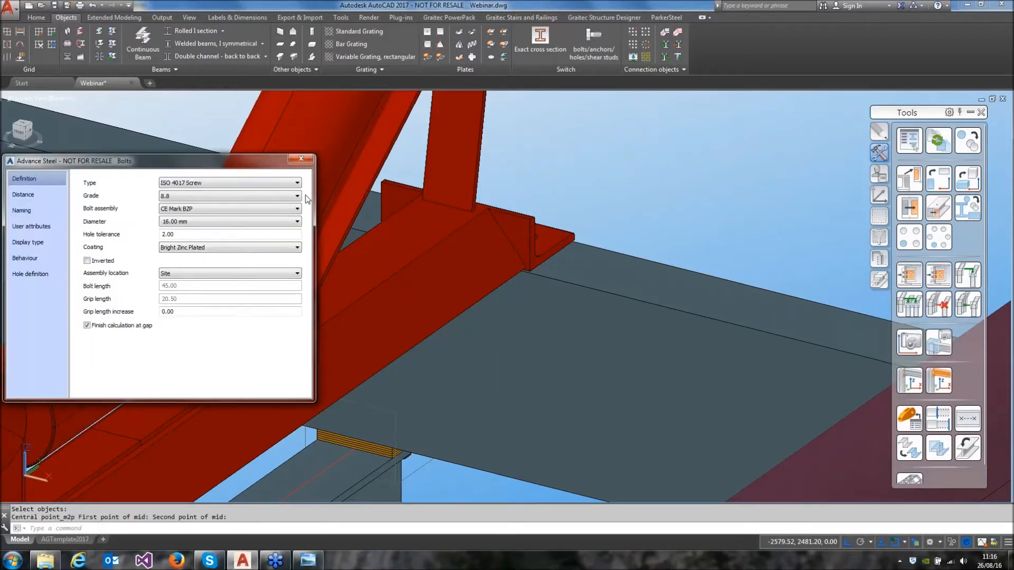
pyautogui.click(304, 160)
# Select the conveyor rollers and both of their bolt patterns as the objects for Transform Elements
pyautogui.keyDown('shift'); pyautogui.moveTo(494, 214); pyautogui.dragTo(449, 214, button='middle'); pyautogui.keyUp('shift')
pyautogui.scroll(-6, 449, 214)
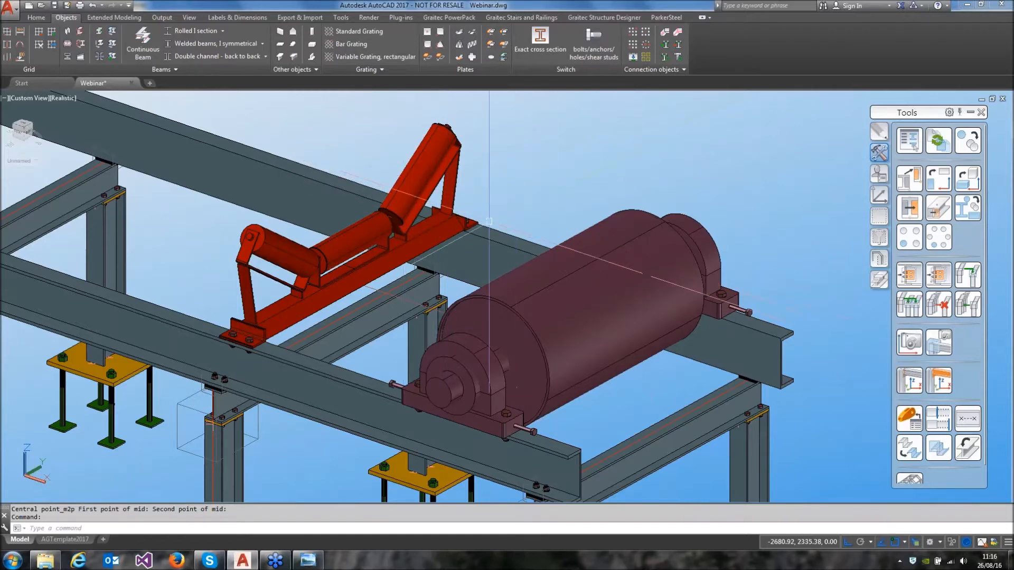
pyautogui.click(966, 144)
pyautogui.click(213, 130)
pyautogui.click(453, 196)
pyautogui.scroll(3, 472, 216)
pyautogui.click(468, 214)
pyautogui.scroll(-1, 470, 215)
pyautogui.scroll(-4, 470, 215)
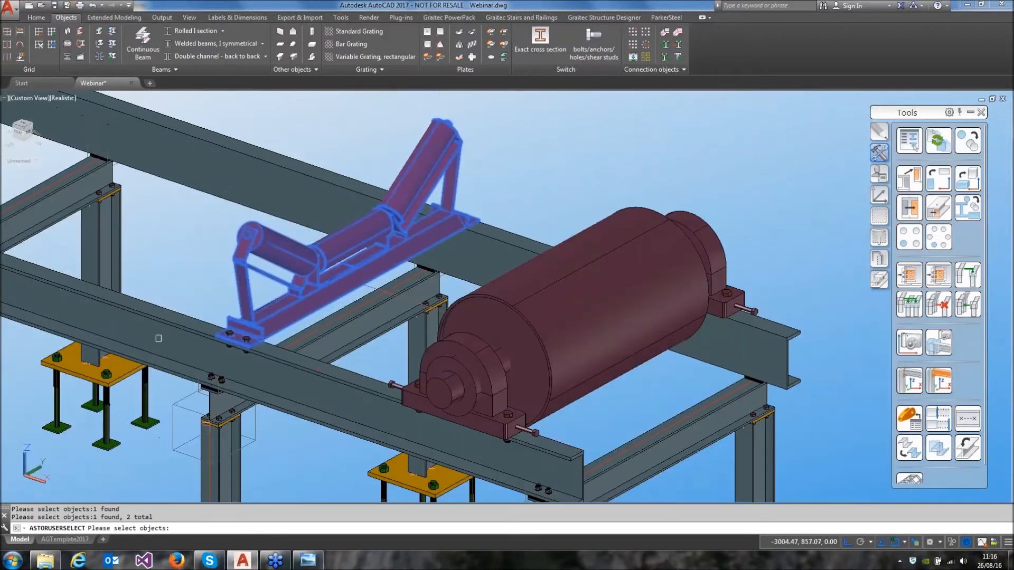
pyautogui.scroll(5, 228, 334)
pyautogui.click(231, 335)
pyautogui.click(232, 328)
pyautogui.scroll(-4, 239, 320)
pyautogui.scroll(-3, 241, 317)
pyautogui.moveTo(228, 254); pyautogui.dragTo(419, 283, button='middle')
pyautogui.rightClick(419, 283)
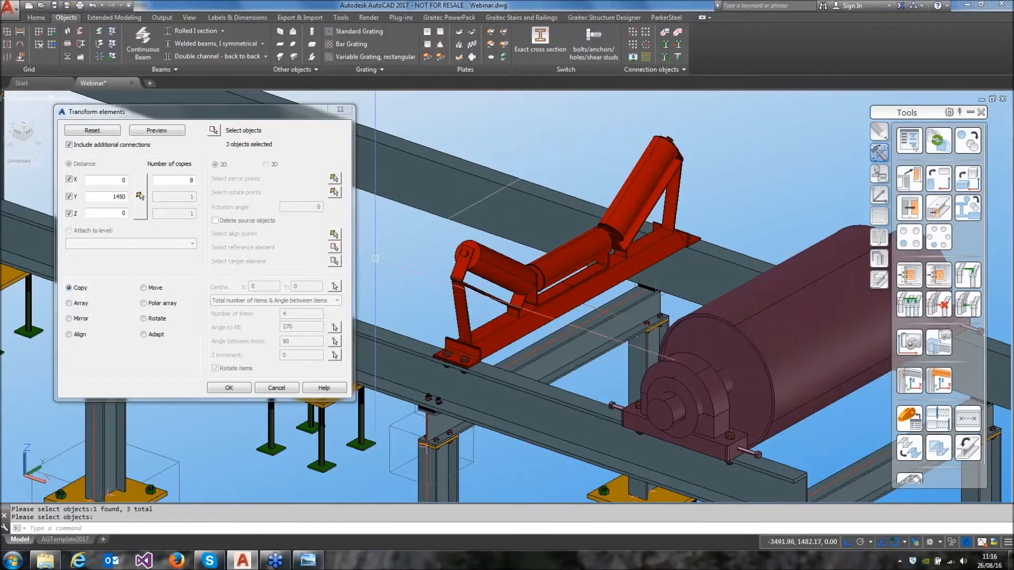
# Try to copy the selected rollers and bolts with the number of copies set to 10, and undo the transform
pyautogui.doubleClick(191, 180)
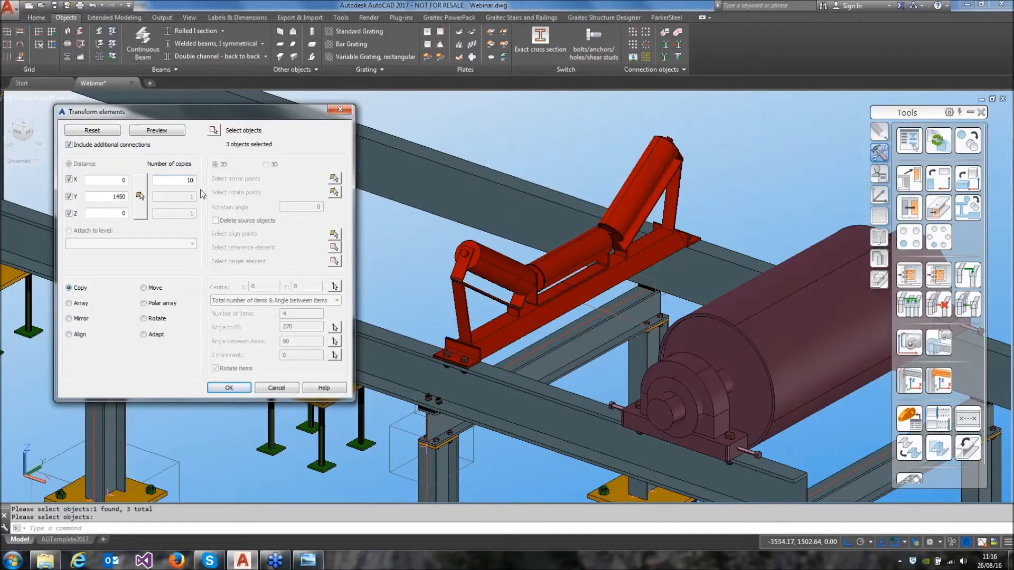
pyautogui.press('Tab')
pyautogui.press('Return')
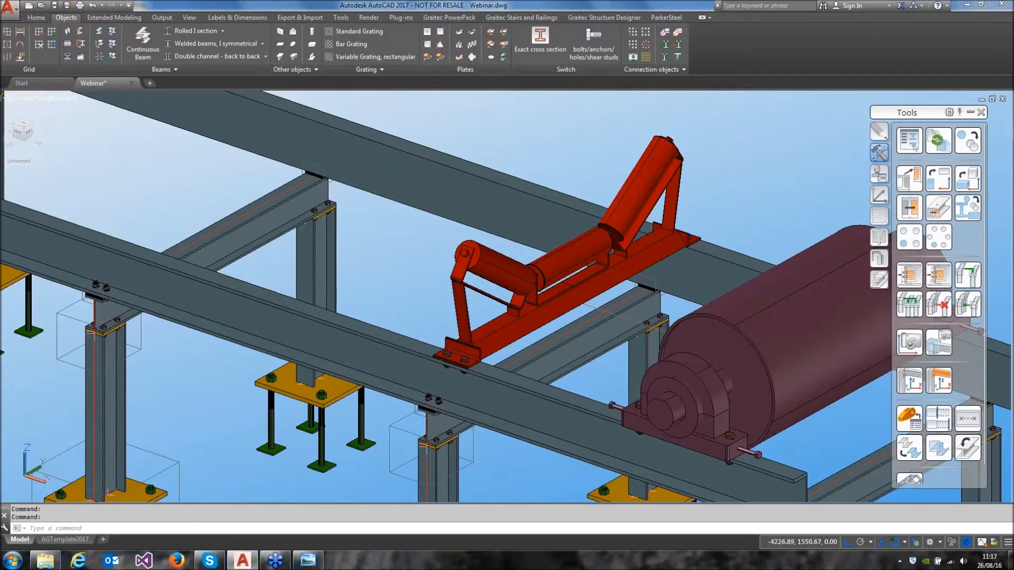
pyautogui.hotkey('ctrl', 'z')
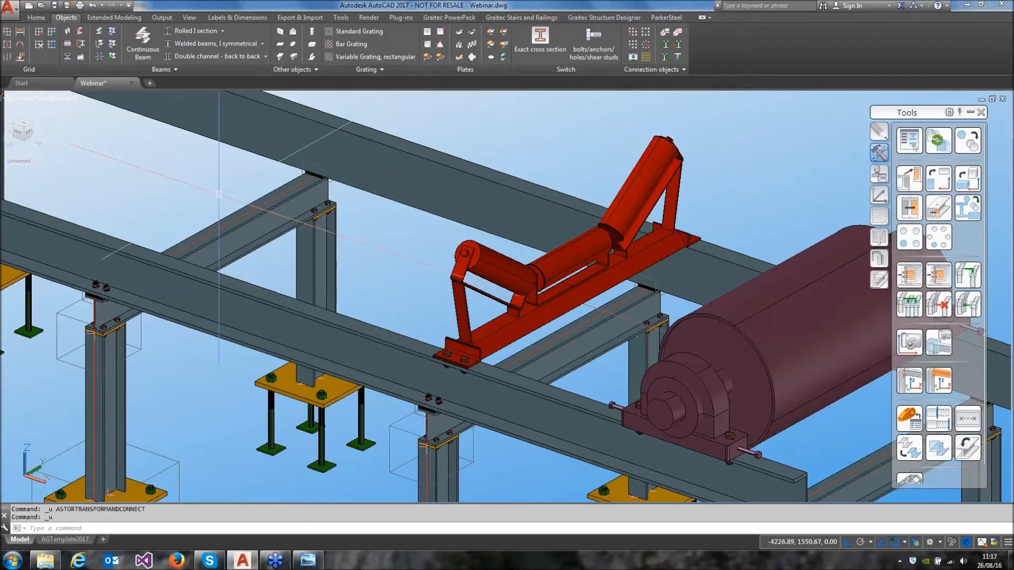
# Restart Transform Elements and reselect the conveyor rollers together with their front and rear bolt patterns
pyautogui.click(968, 140)
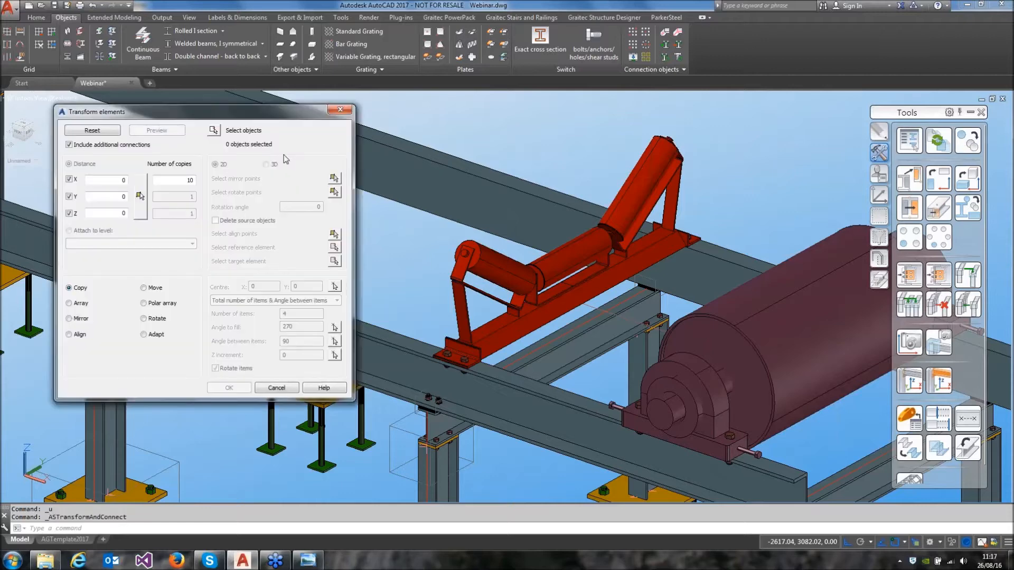
pyautogui.click(213, 131)
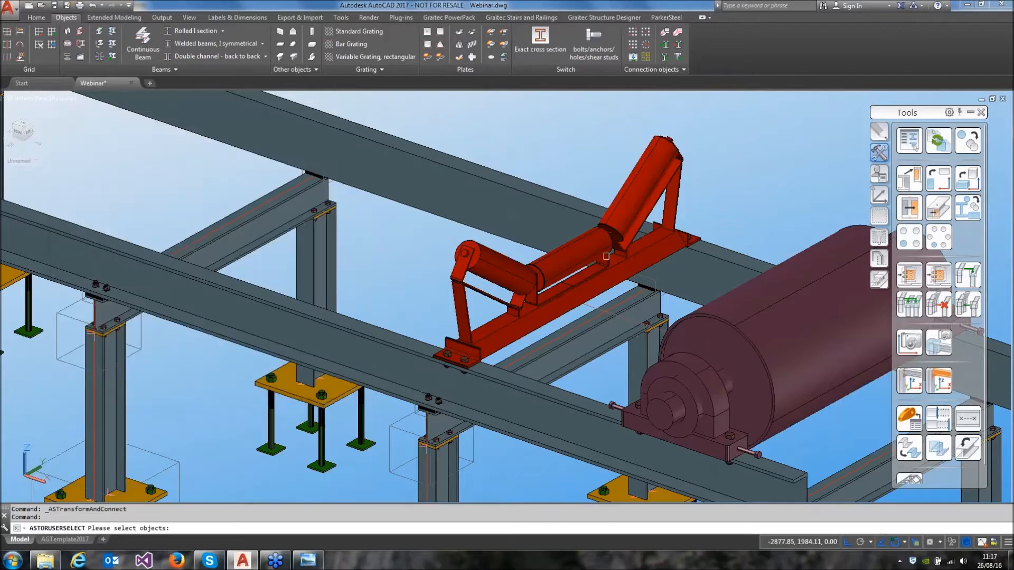
pyautogui.click(577, 251)
pyautogui.click(448, 340)
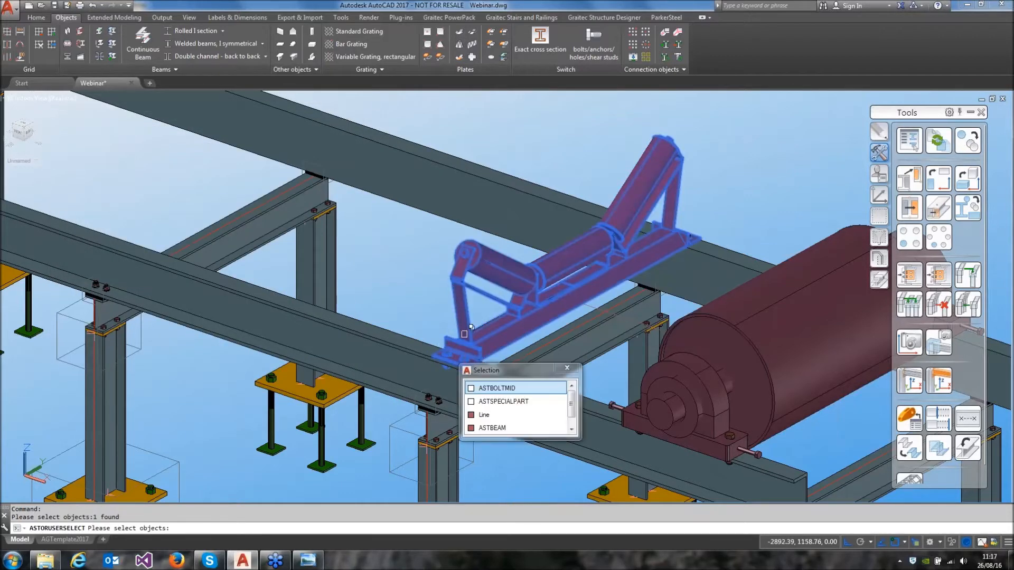
pyautogui.scroll(3, 686, 246)
pyautogui.scroll(2, 692, 226)
pyautogui.click(693, 248)
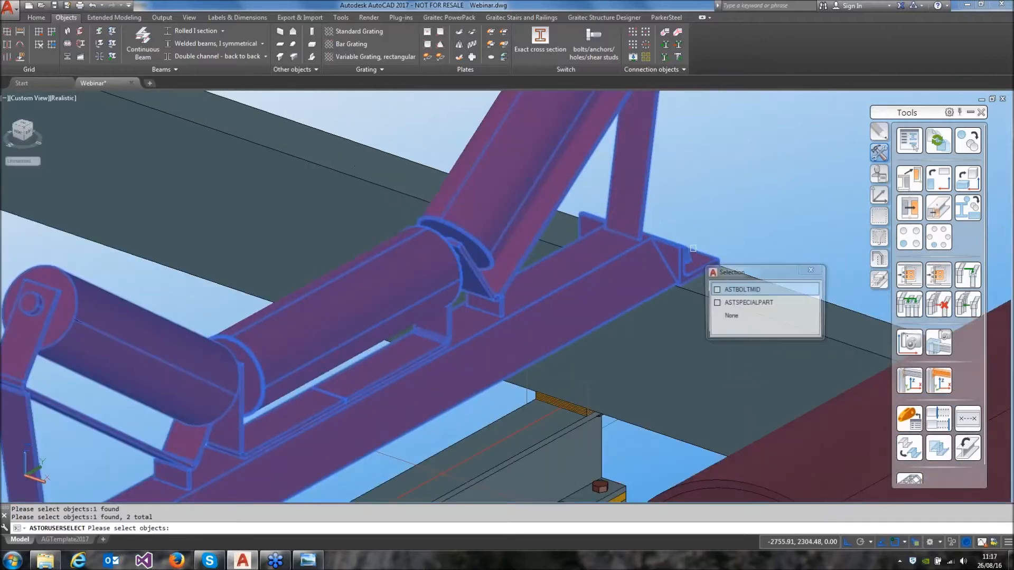
pyautogui.rightClick(702, 234)
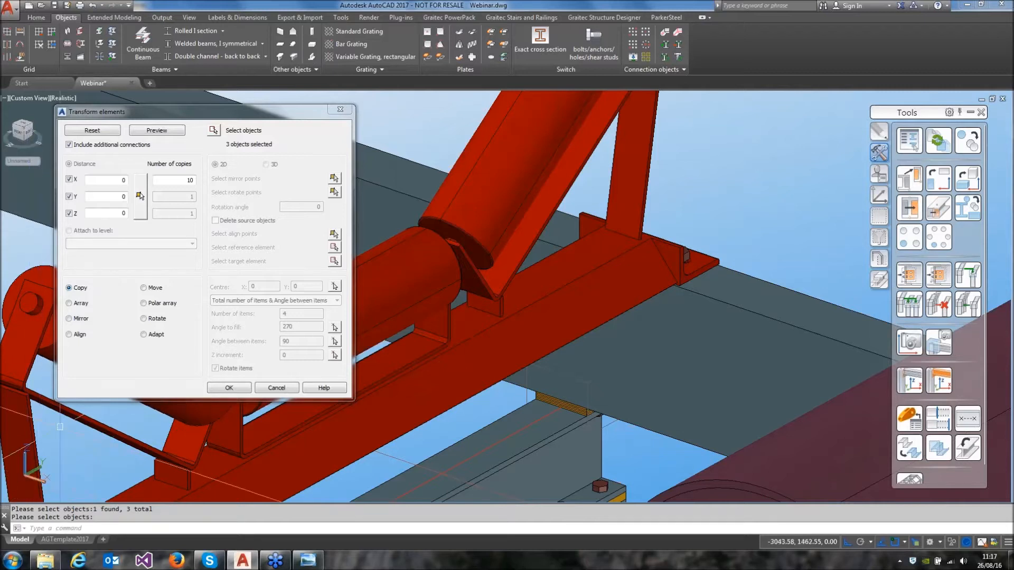
# Copy the rollers and bolts 10 times along the frame at an X distance of -1000, previewing and accepting the result
pyautogui.click(123, 180)
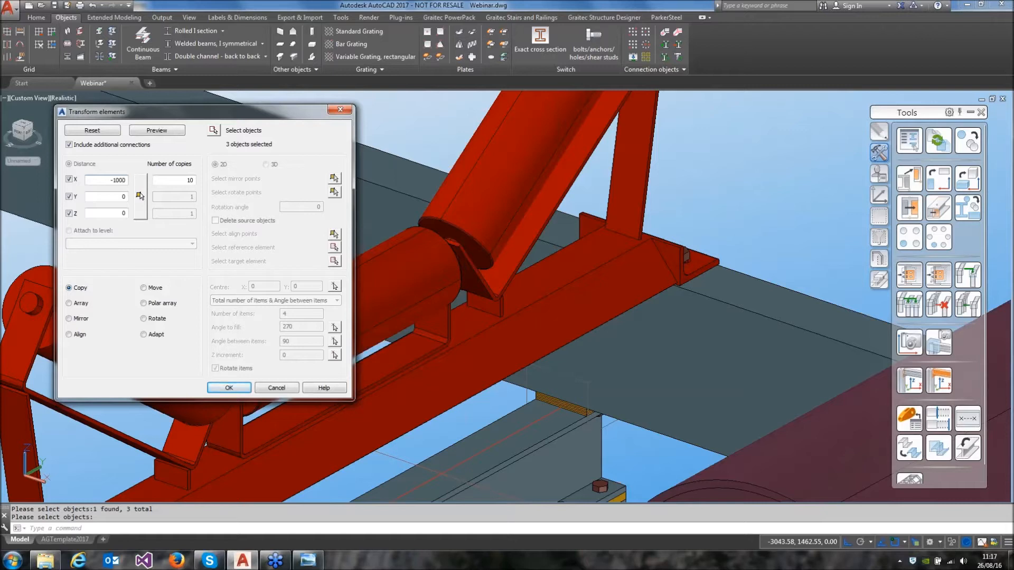
pyautogui.click(142, 132)
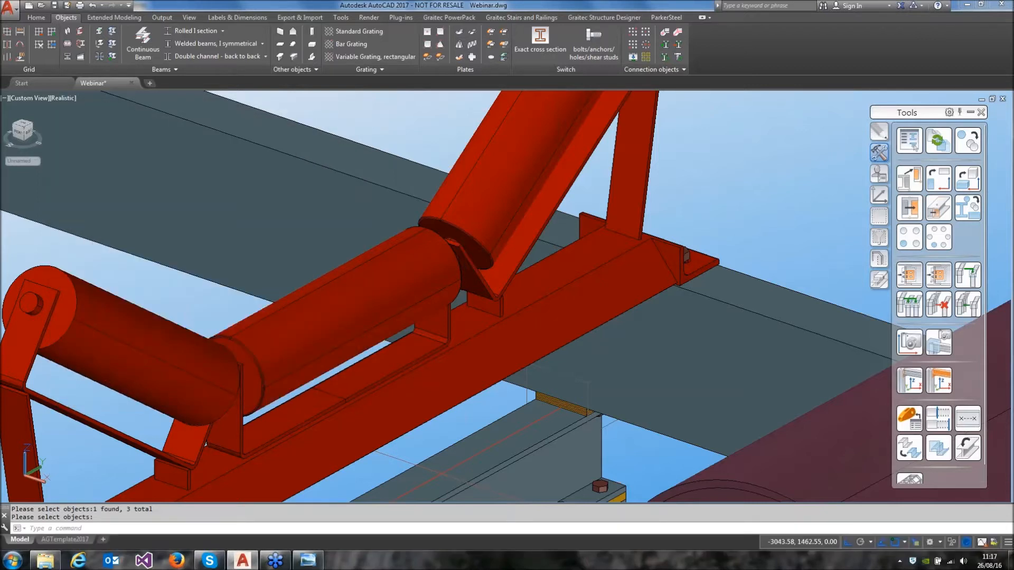
pyautogui.press('Return')
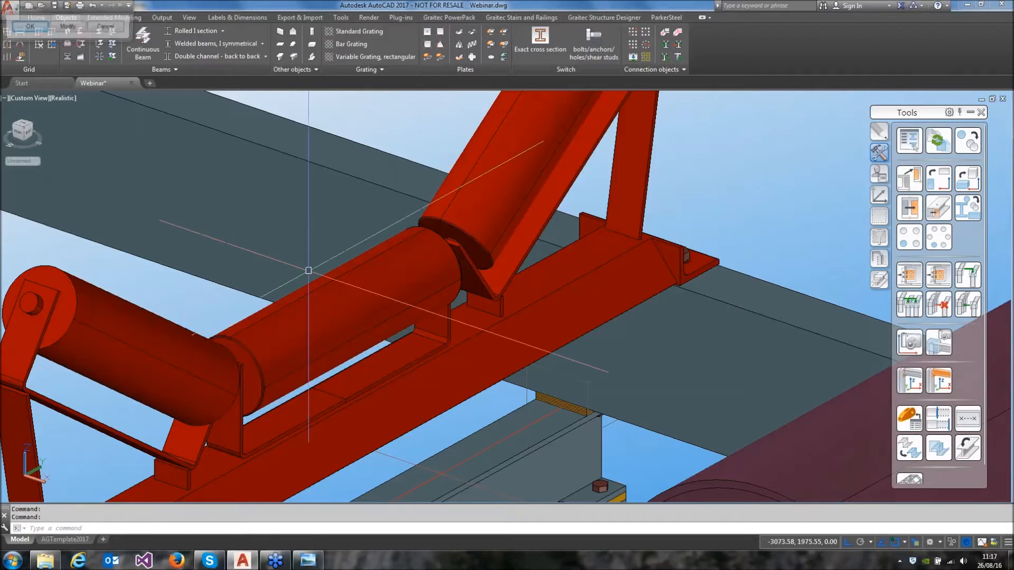
pyautogui.scroll(-5, 561, 241)
pyautogui.scroll(-6, 561, 241)
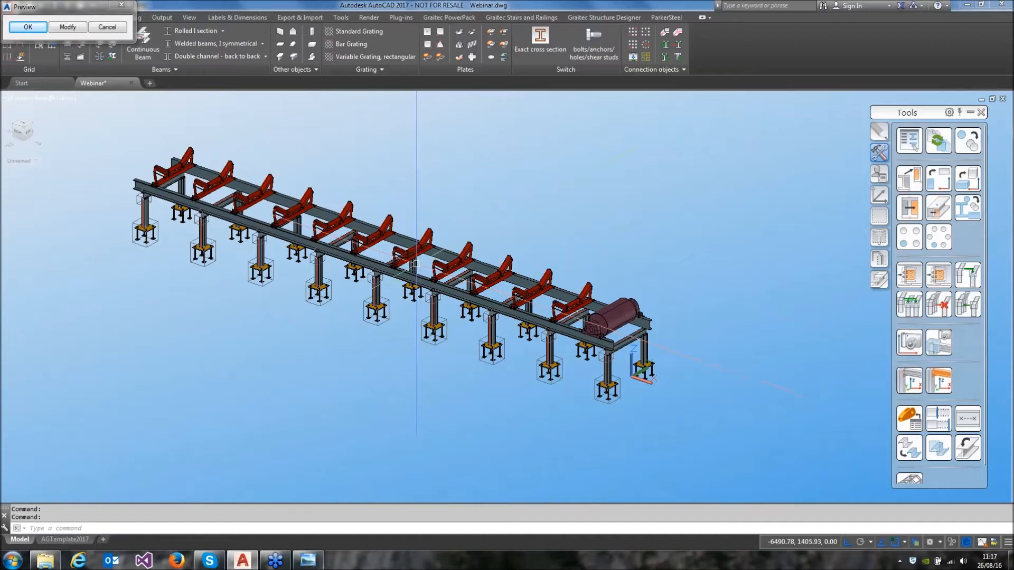
pyautogui.click(28, 26)
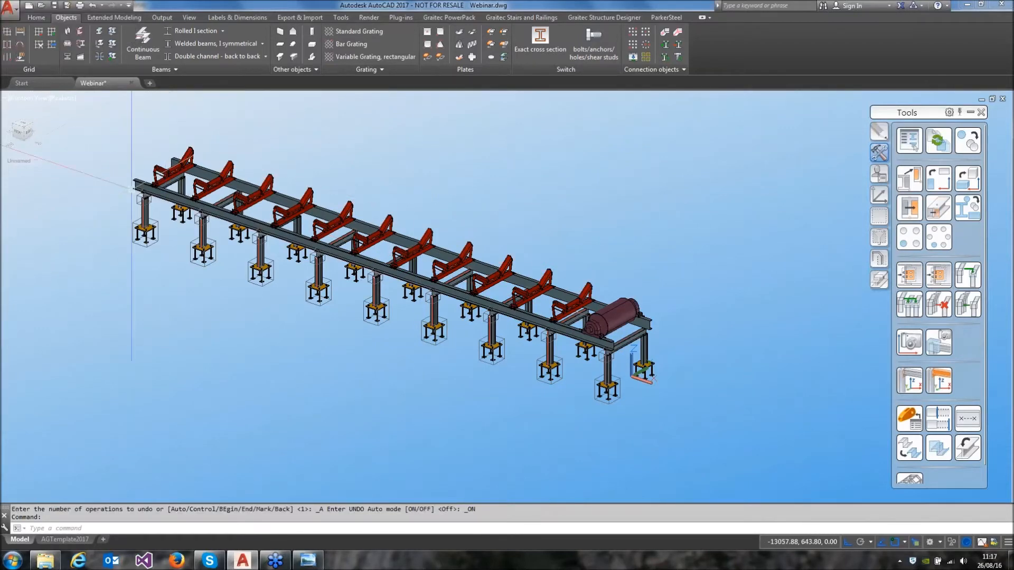
# Examine the copied rollers and their bolted feet along the channel beams, from the far end back to the drive roll
pyautogui.scroll(6, 333, 289)
pyautogui.scroll(3, 333, 290)
pyautogui.click(342, 240)
pyautogui.keyDown('shift'); pyautogui.moveTo(342, 240); pyautogui.dragTo(343, 241, button='middle'); pyautogui.keyUp('shift')
pyautogui.press('Escape')
pyautogui.scroll(-8, 344, 241)
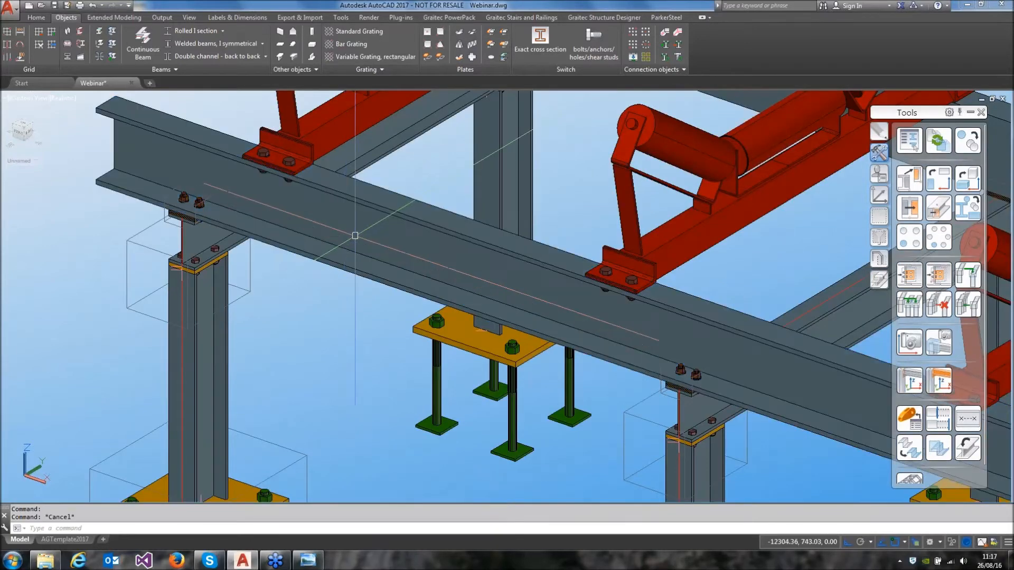
pyautogui.scroll(2, 321, 244)
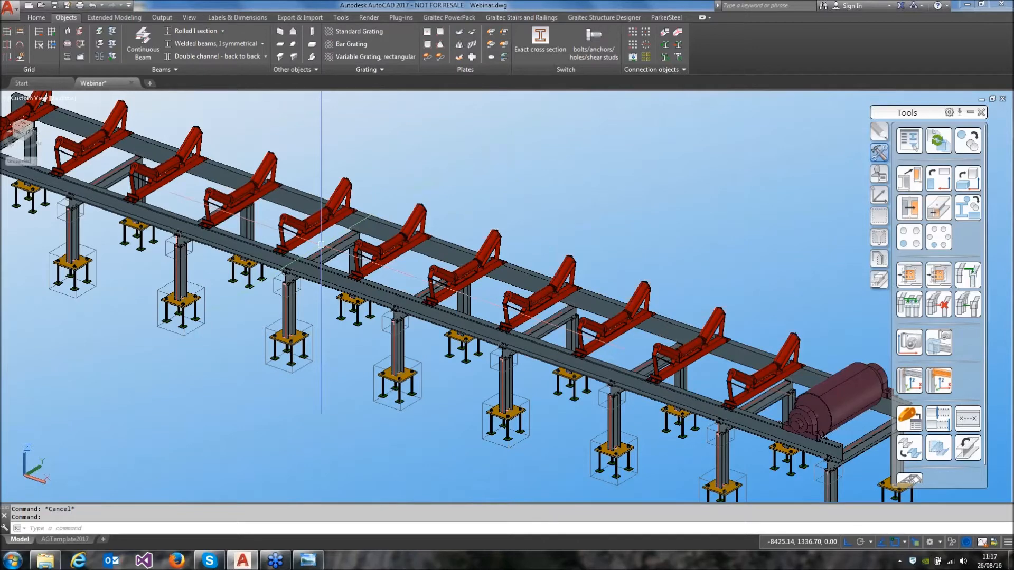
pyautogui.scroll(-3, 496, 321)
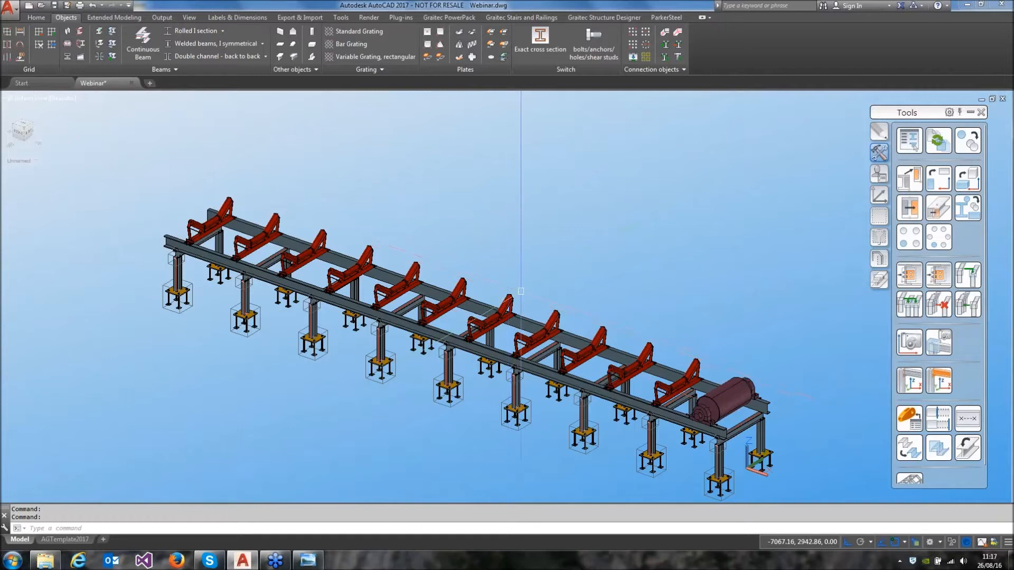
pyautogui.moveTo(563, 267); pyautogui.dragTo(528, 226, button='middle')
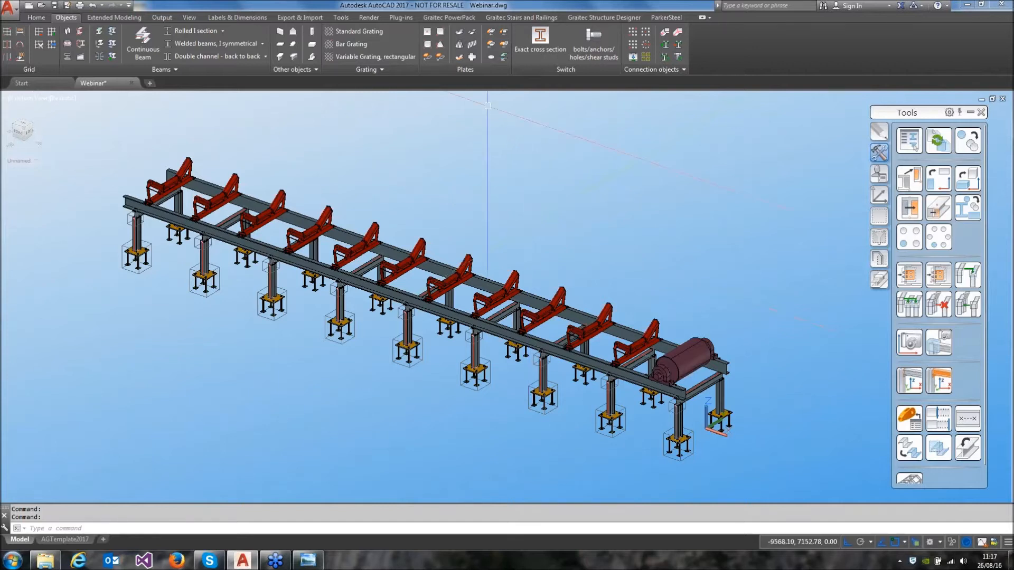
# Turn on the Grid2 layer
pyautogui.click(46, 17)
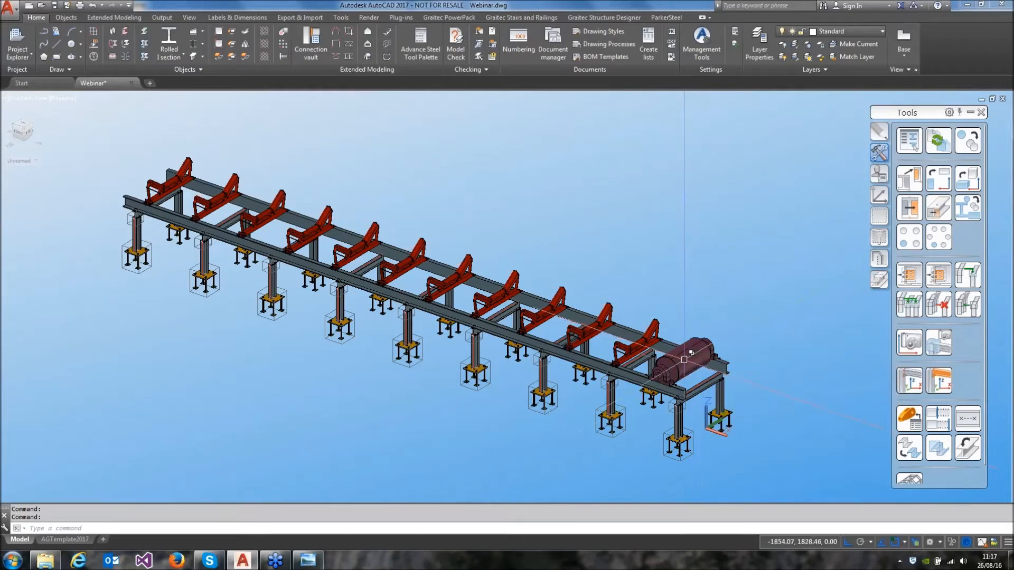
pyautogui.click(882, 31)
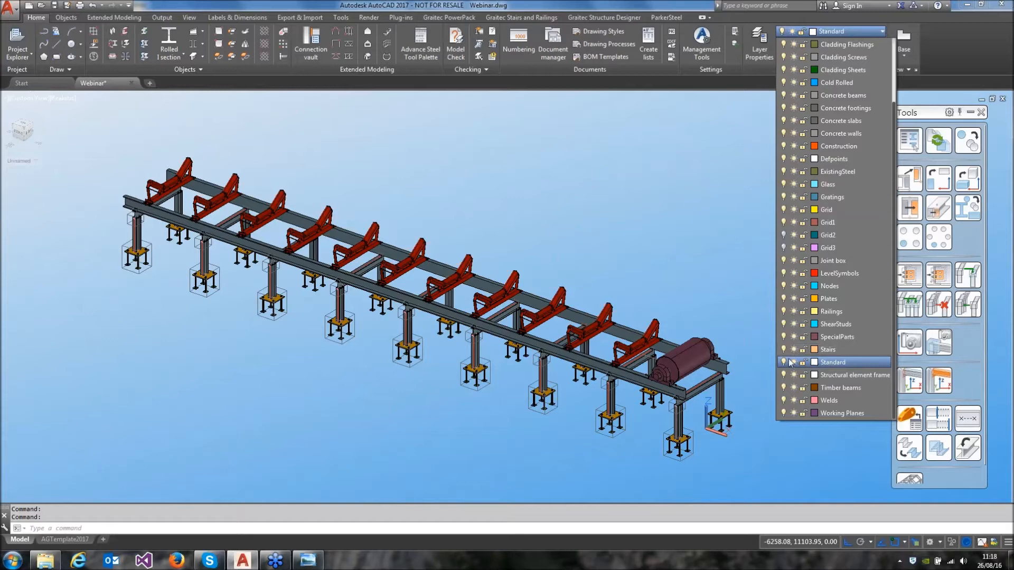
pyautogui.click(783, 235)
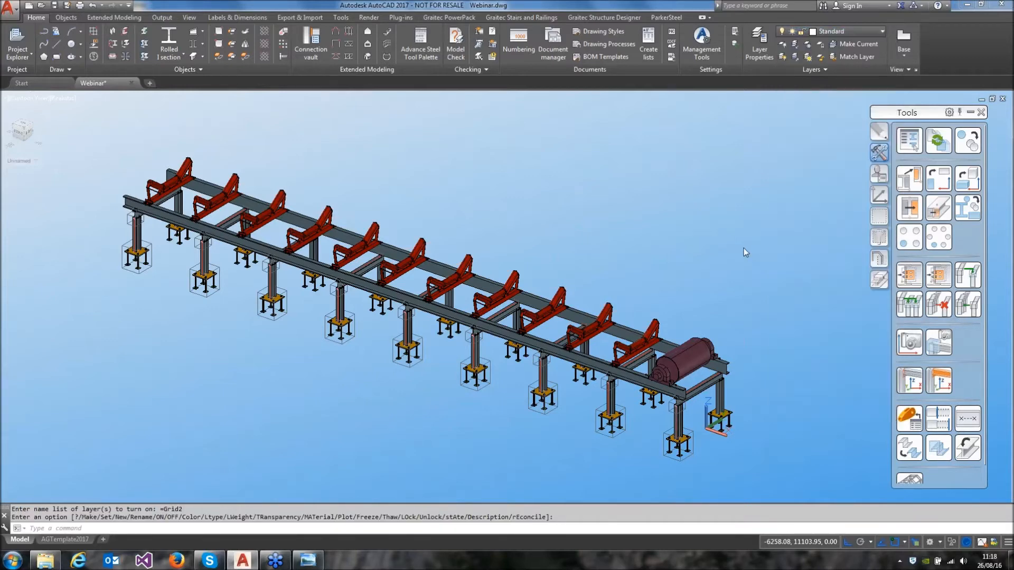
# Start a user section beam using the polyline on the conveyor roller nearest the drive roll as its section
pyautogui.scroll(6, 697, 364)
pyautogui.scroll(-2, 590, 212)
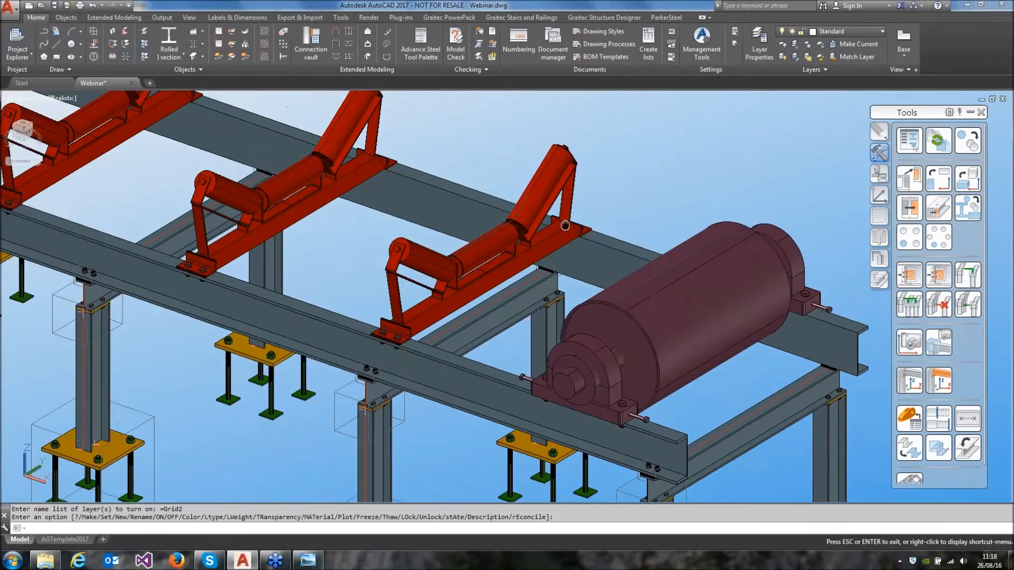
pyautogui.scroll(6, 575, 232)
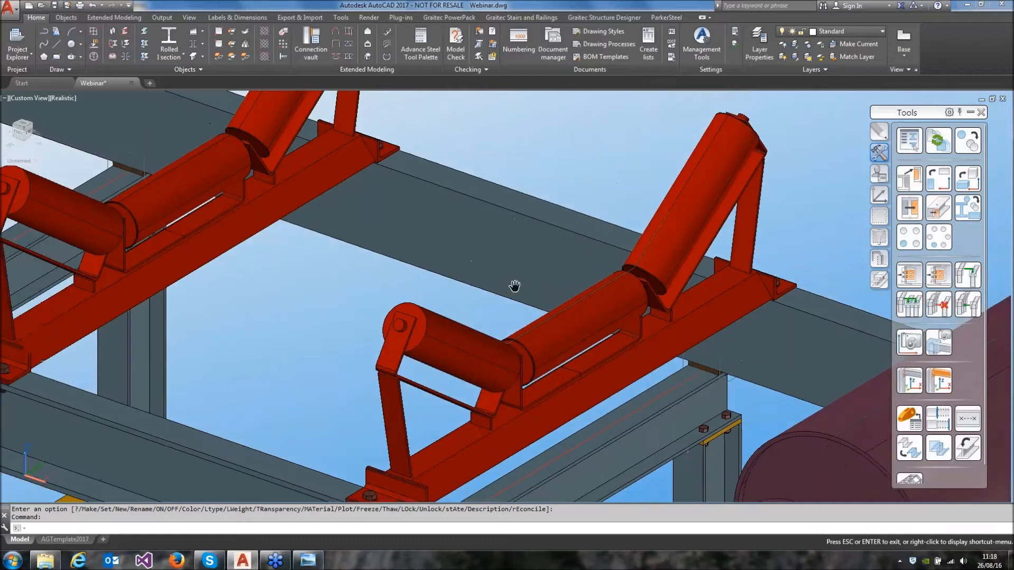
pyautogui.moveTo(442, 263); pyautogui.dragTo(515, 284, button='middle')
pyautogui.press('Escape')
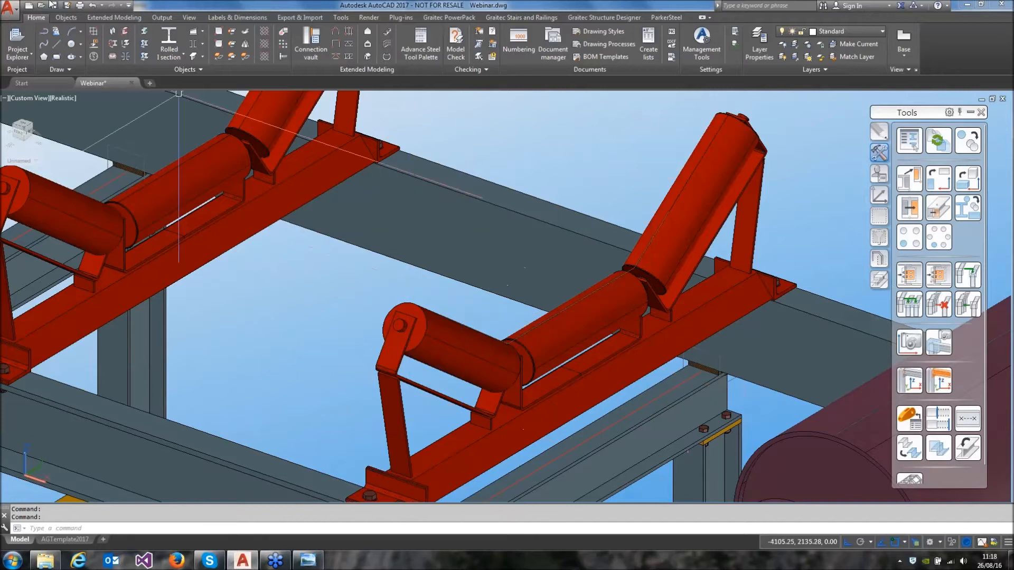
pyautogui.click(127, 32)
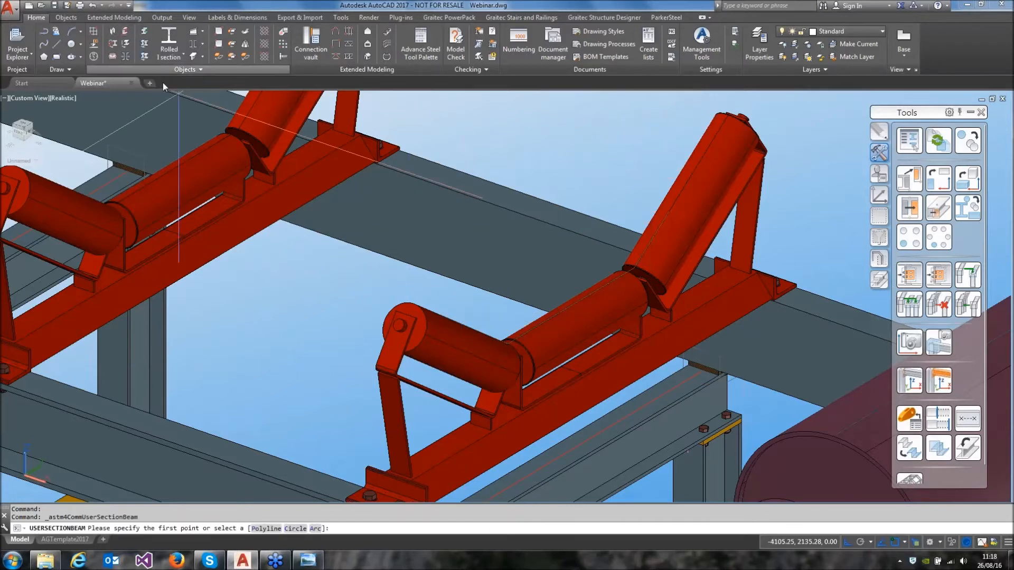
pyautogui.write('p')
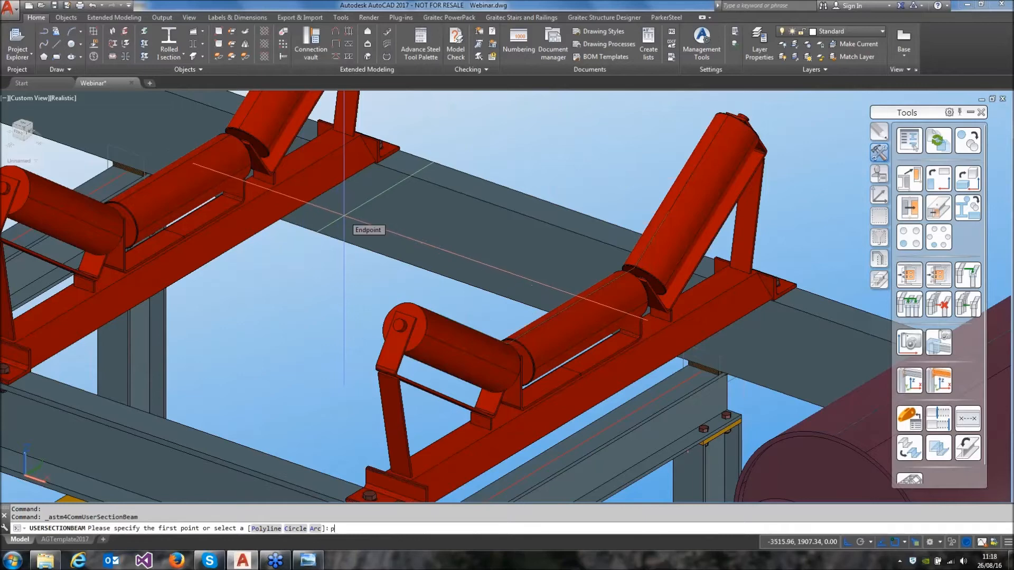
pyautogui.press('Return')
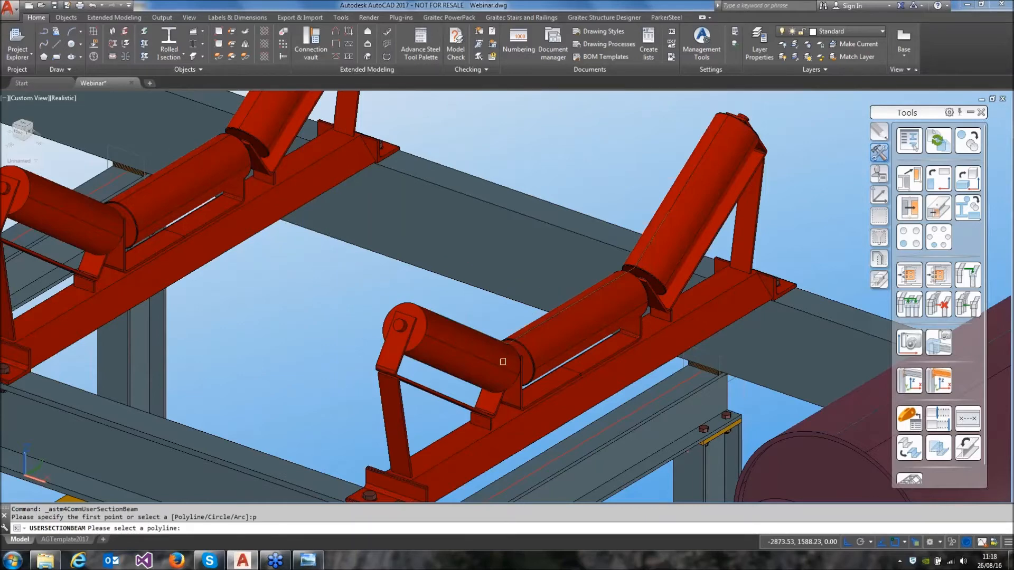
pyautogui.click(524, 335)
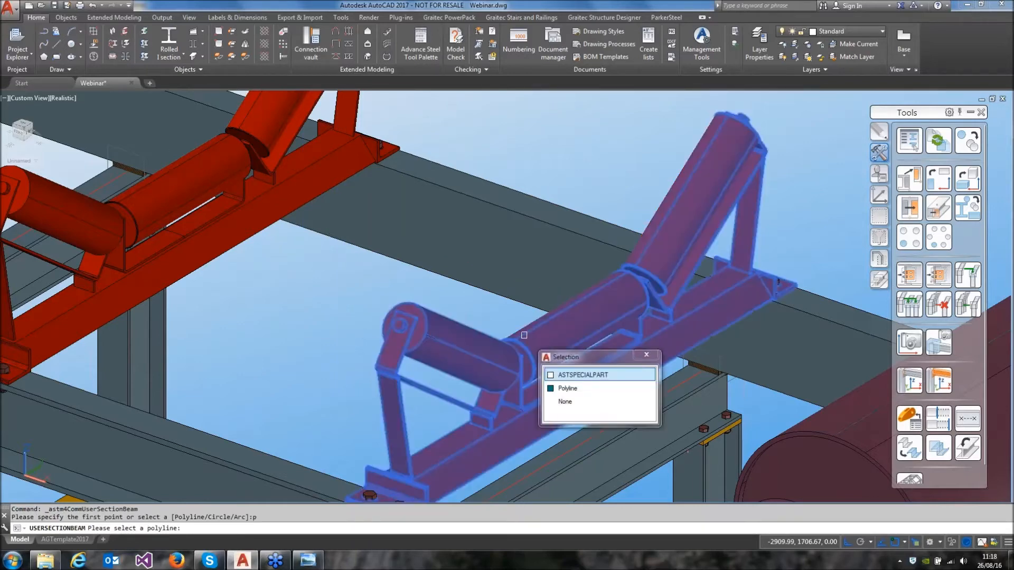
pyautogui.click(567, 391)
# Define the beam's central and start points with Midpoint snaps and run its system axis 10500 along the conveyor away from the drive roll
pyautogui.keyDown('shift'); pyautogui.rightClick(525, 312); pyautogui.keyUp('shift')
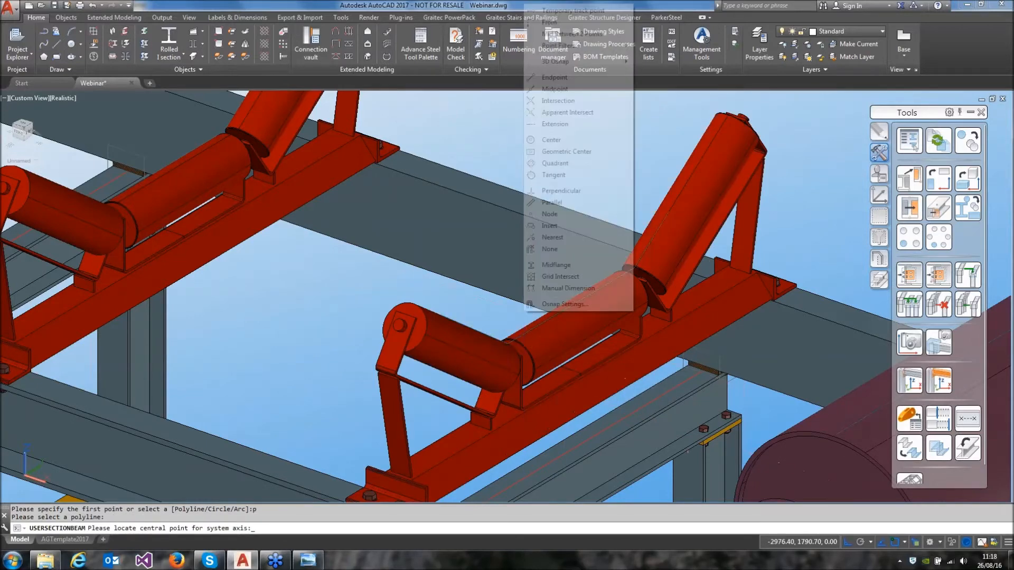
pyautogui.click(561, 90)
pyautogui.click(475, 252)
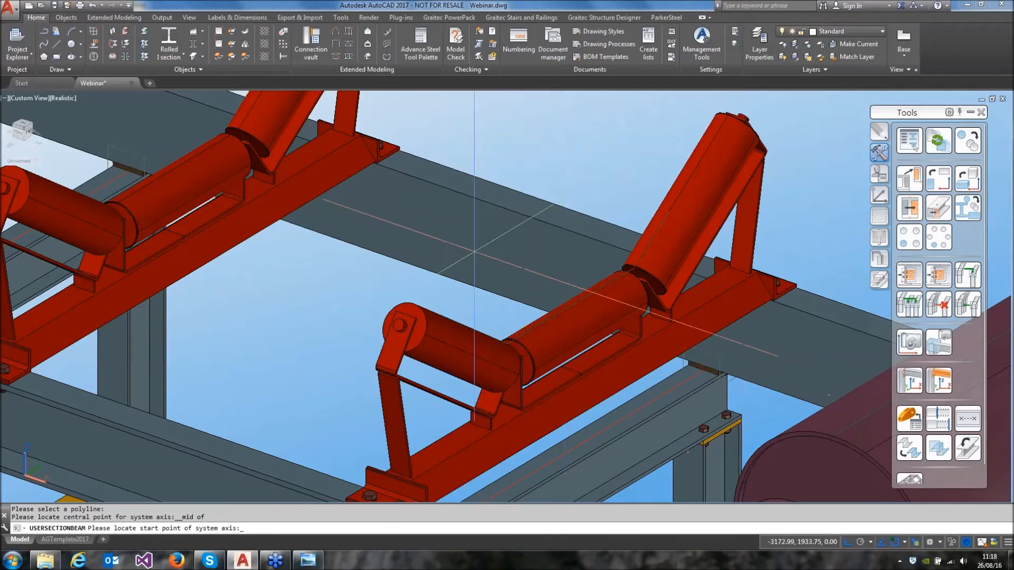
pyautogui.keyDown('shift'); pyautogui.rightClick(470, 250); pyautogui.keyUp('shift')
pyautogui.click(508, 328)
pyautogui.click(561, 307)
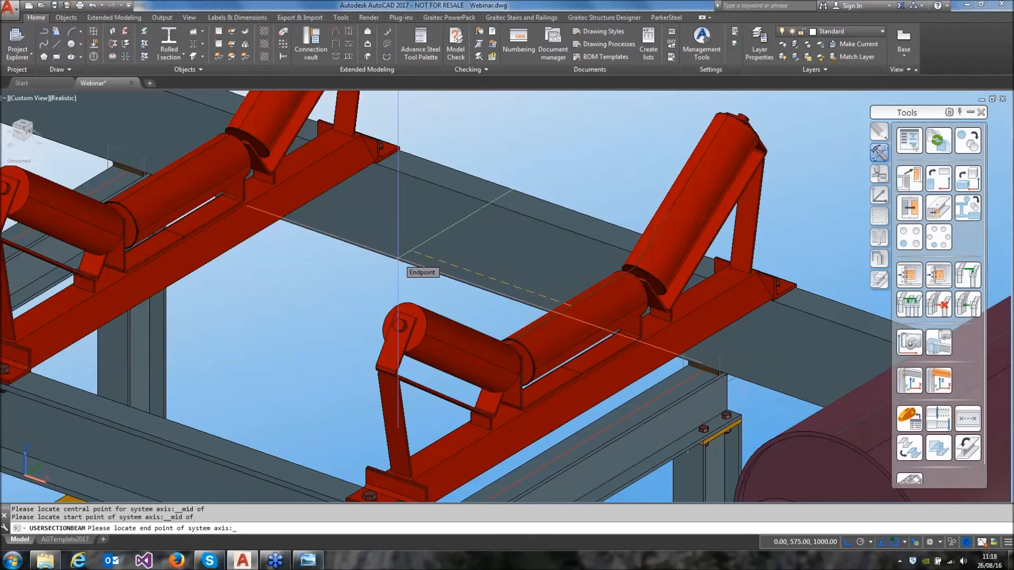
pyautogui.write('10500')
pyautogui.press('Return')
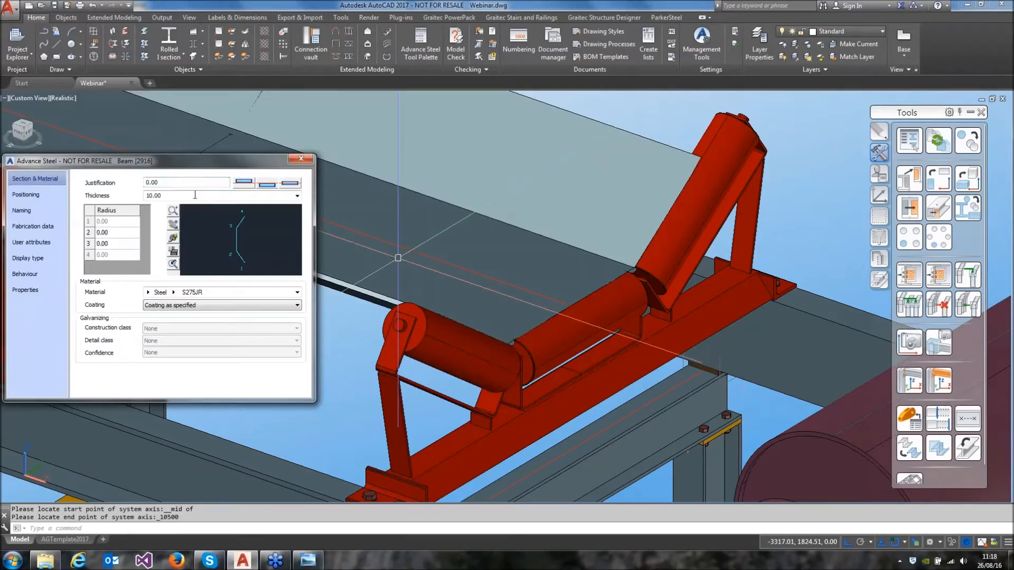
# Set the belt beam's thickness to 5 and justification to 1.00, with a radius of 30 at section points 2 and 3
pyautogui.press('Return')
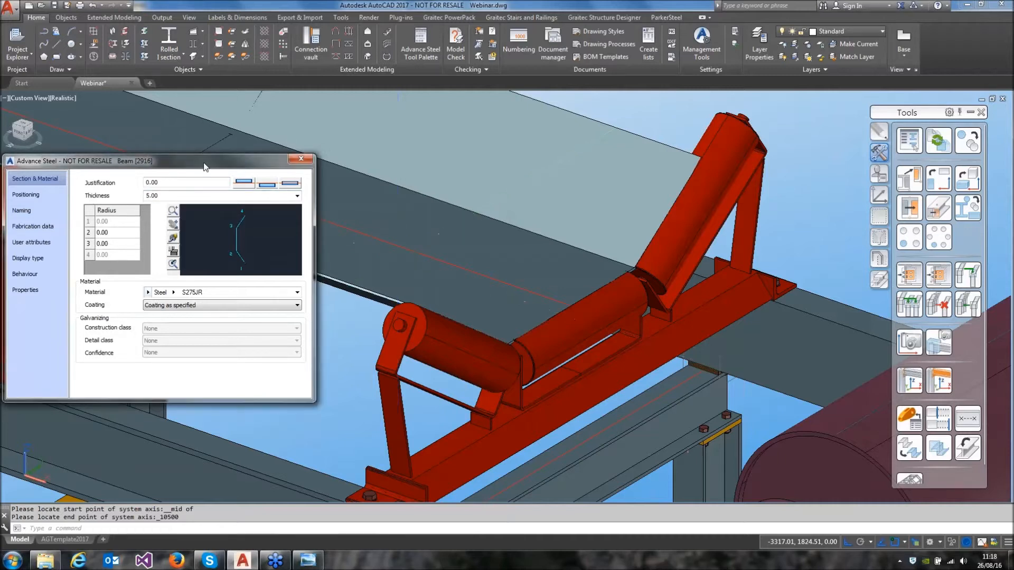
pyautogui.click(251, 185)
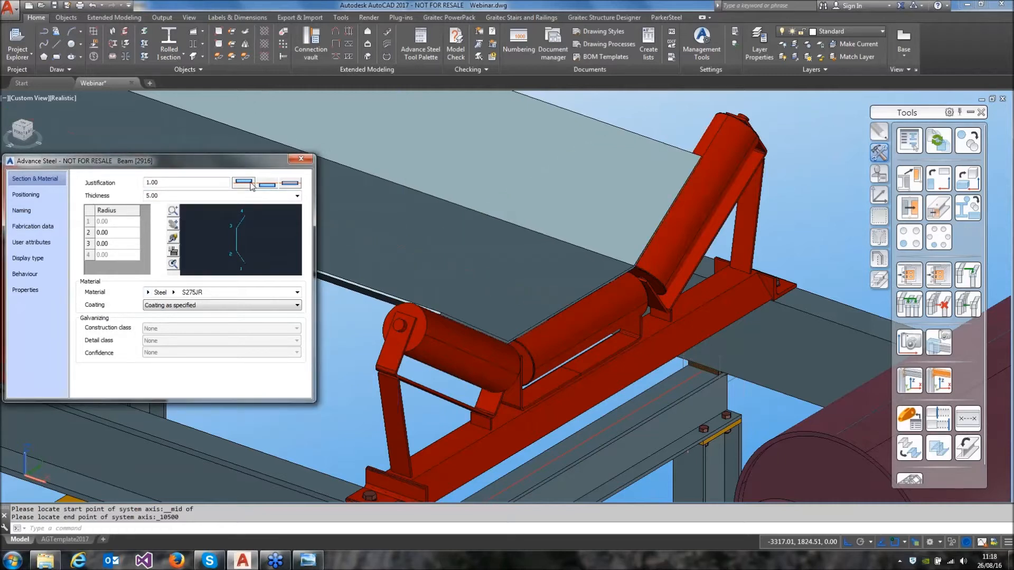
pyautogui.click(114, 233)
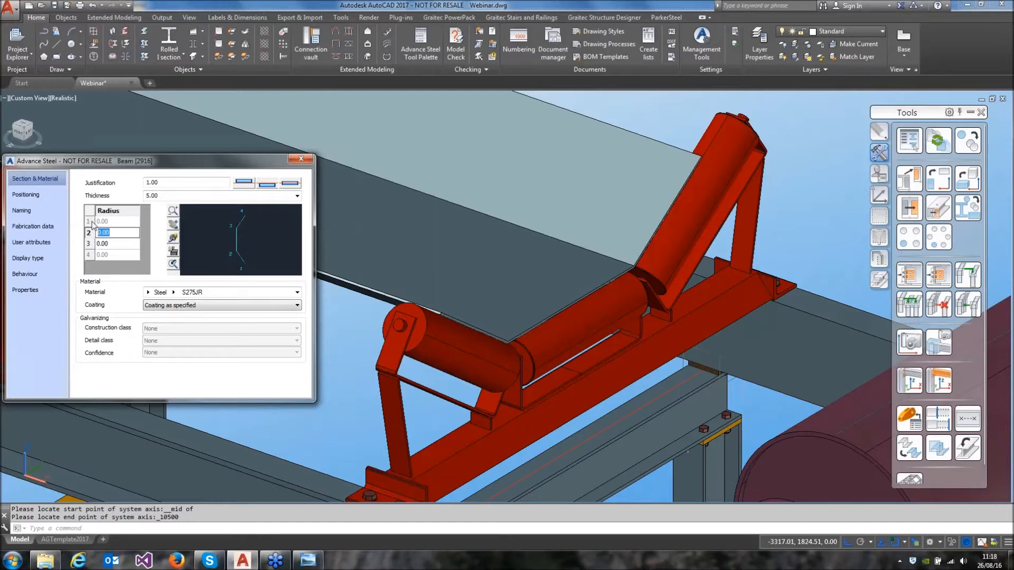
pyautogui.click(116, 244)
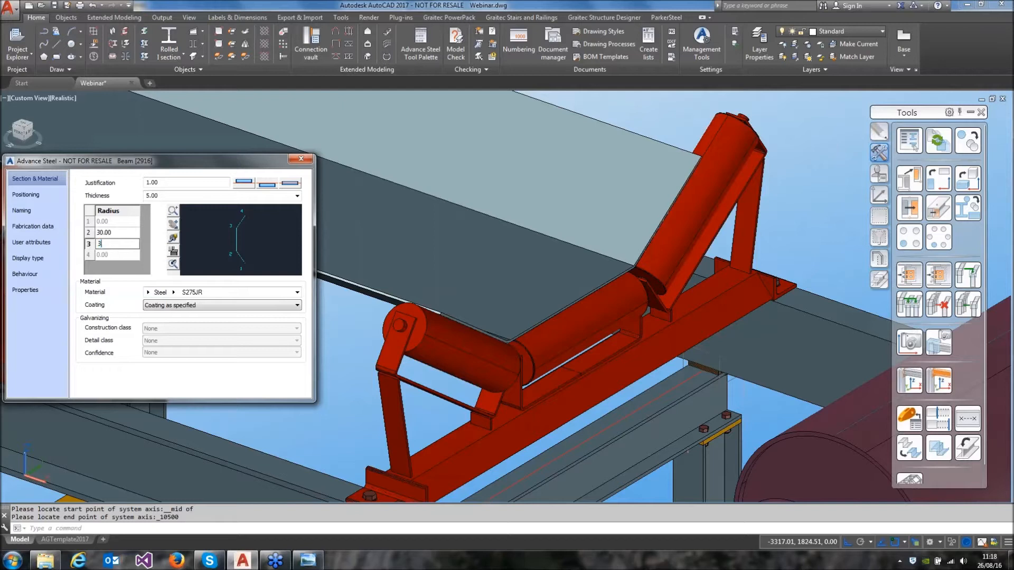
pyautogui.write('30')
pyautogui.press('Return')
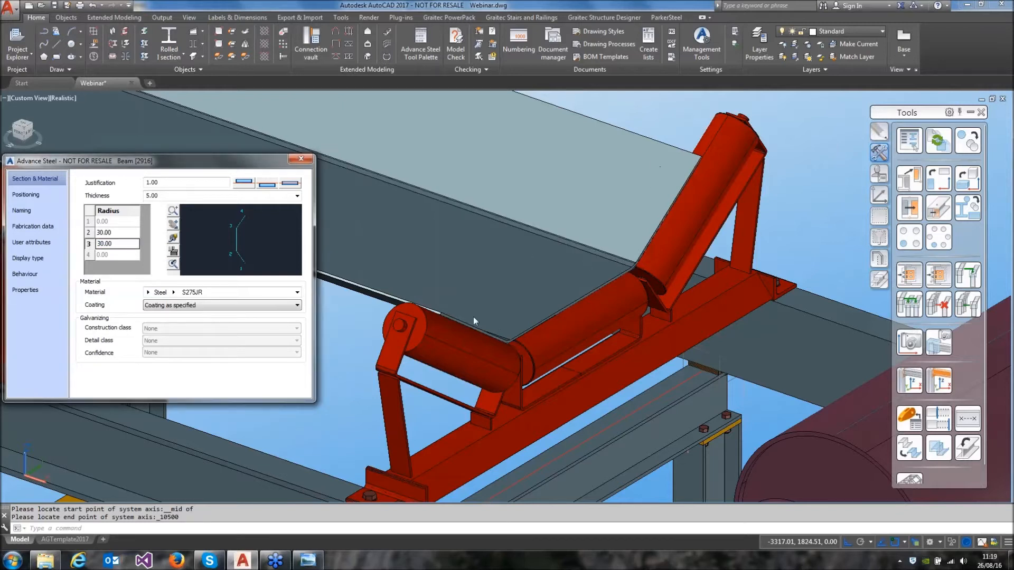
pyautogui.click(301, 159)
# Create a twisted folded plate between the line on the drive roll and the roller polyline, with 20 division points and thickness 5
pyautogui.scroll(-10, 366, 211)
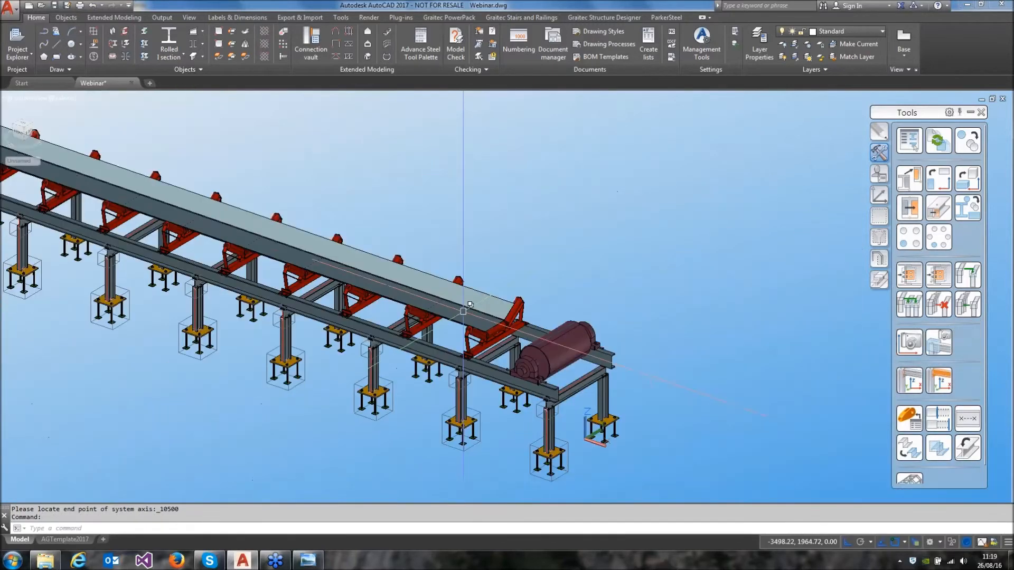
pyautogui.scroll(7, 515, 343)
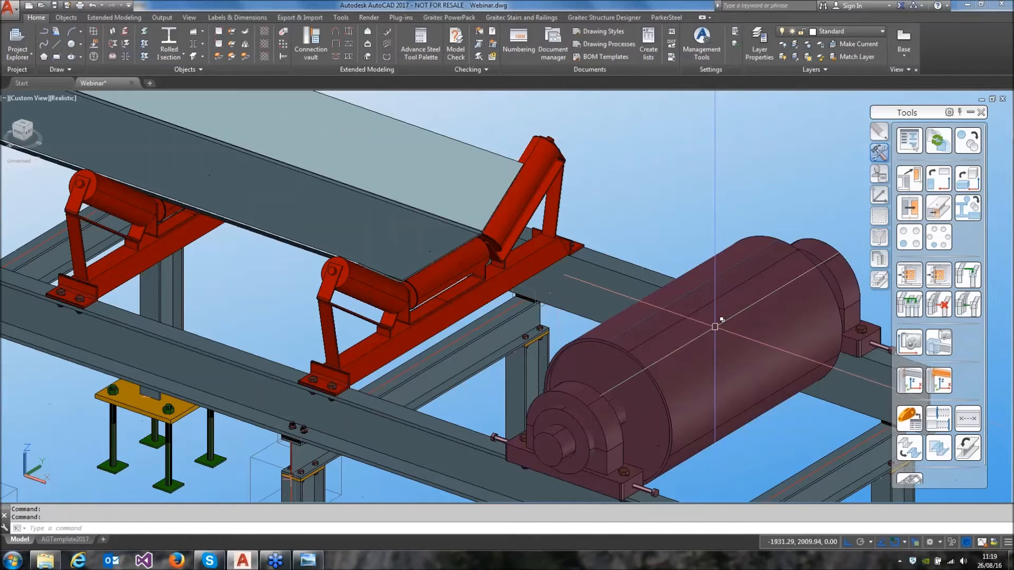
pyautogui.scroll(2, 532, 223)
pyautogui.moveTo(521, 213); pyautogui.dragTo(457, 223, button='middle')
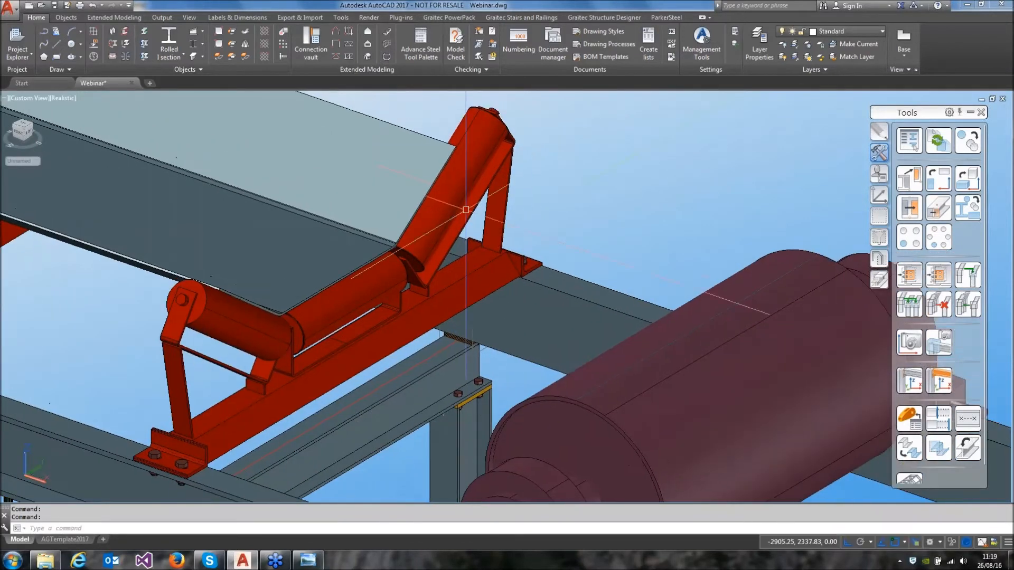
pyautogui.click(69, 18)
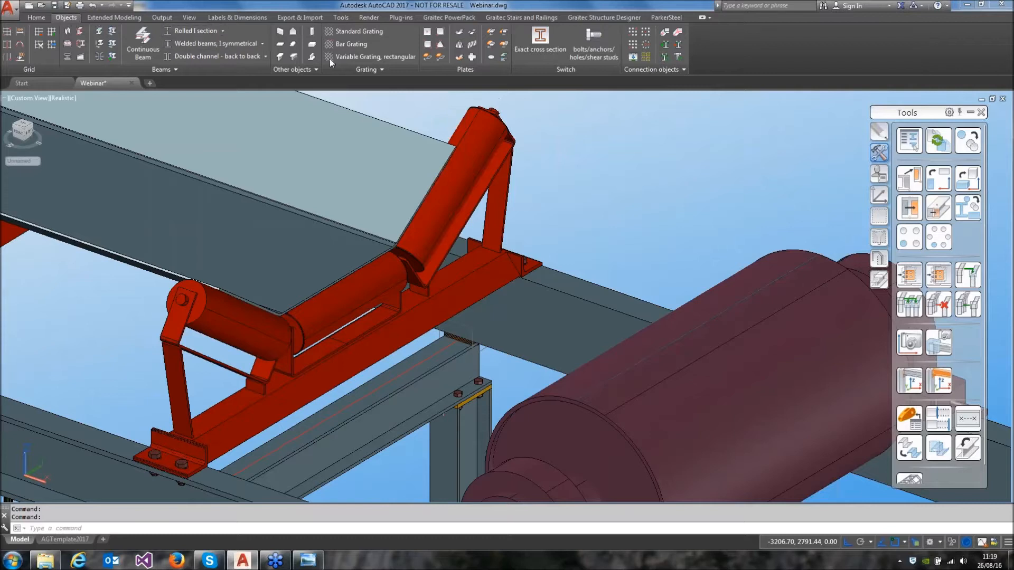
pyautogui.click(473, 45)
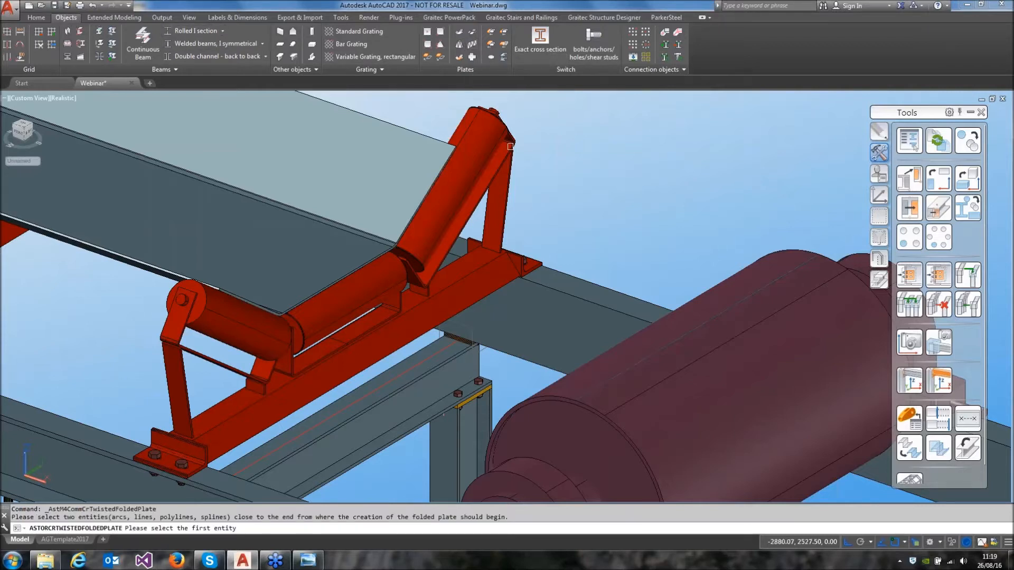
pyautogui.click(595, 387)
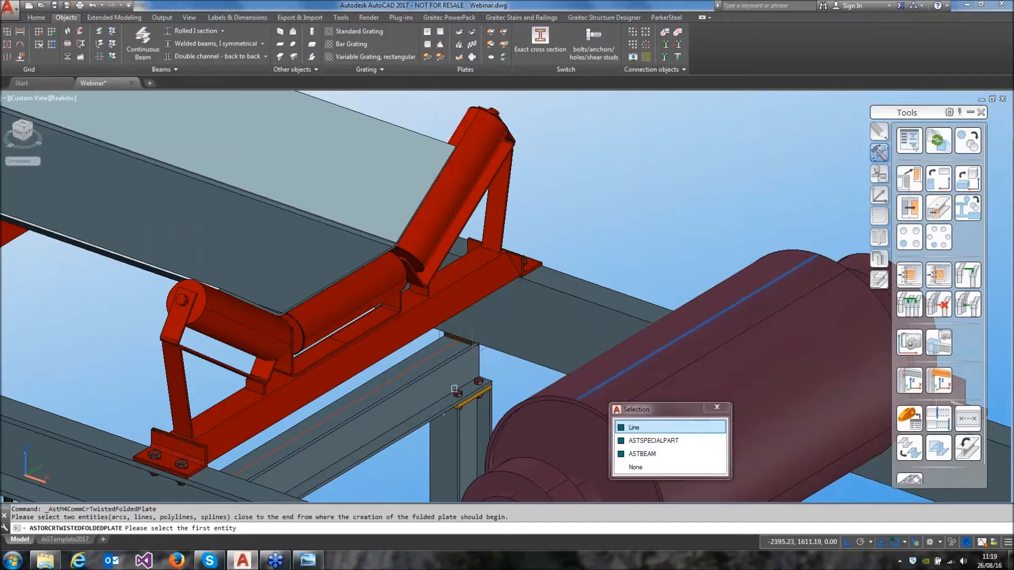
pyautogui.click(245, 302)
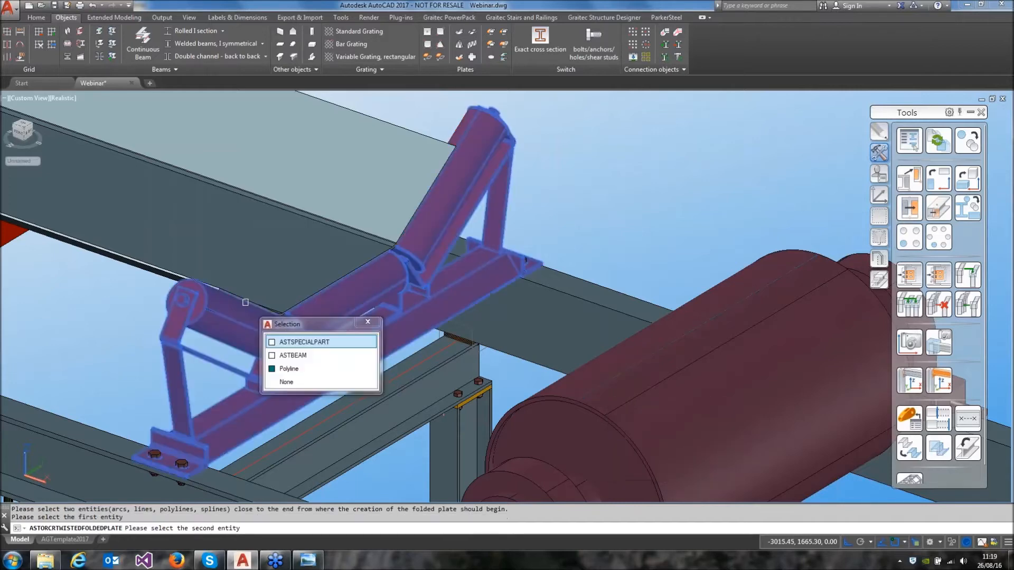
pyautogui.click(283, 370)
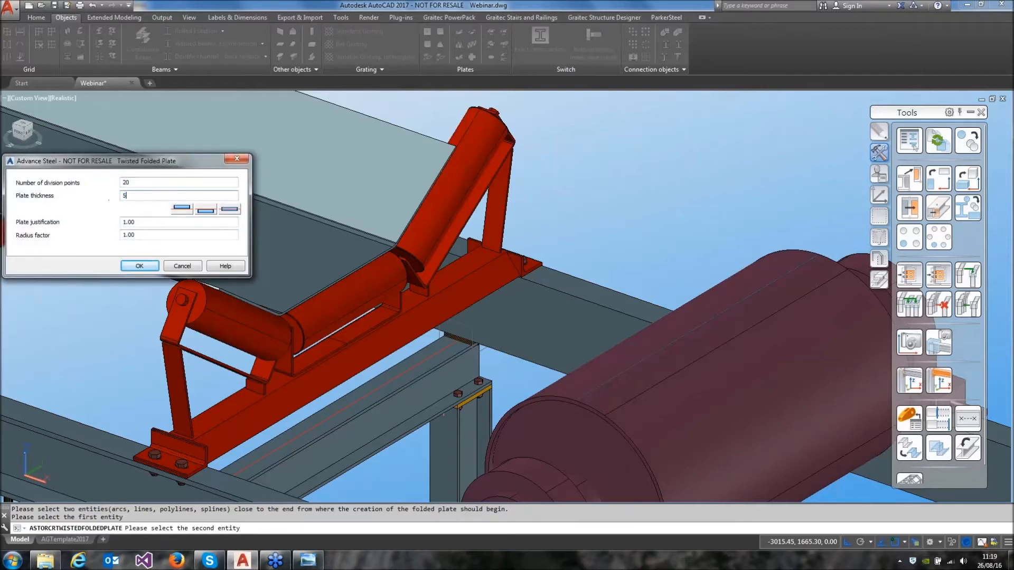
pyautogui.click(140, 266)
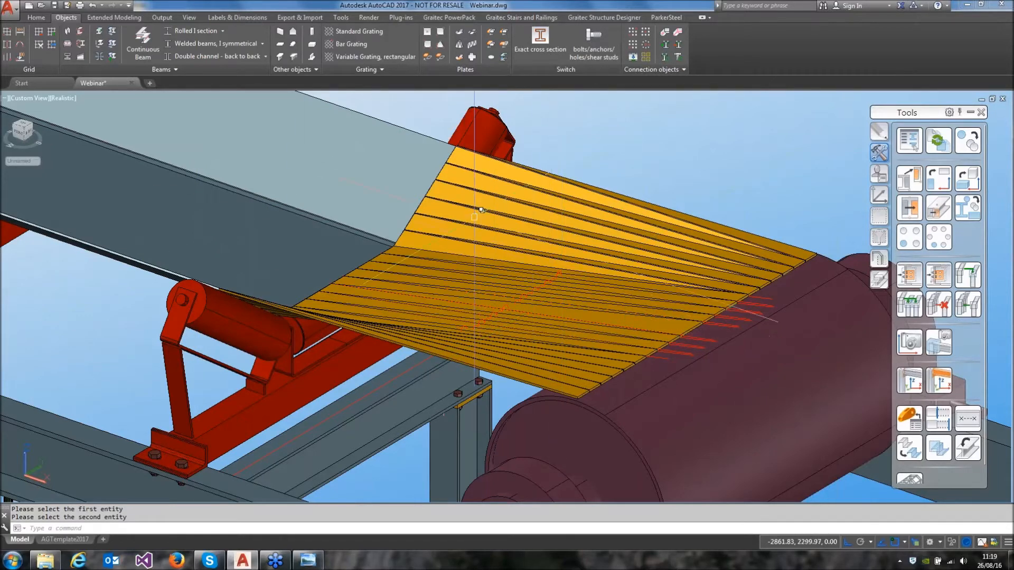
# Assign the twisted folded plate and the belt beam to the Concrete footings layer
pyautogui.scroll(3, 554, 179)
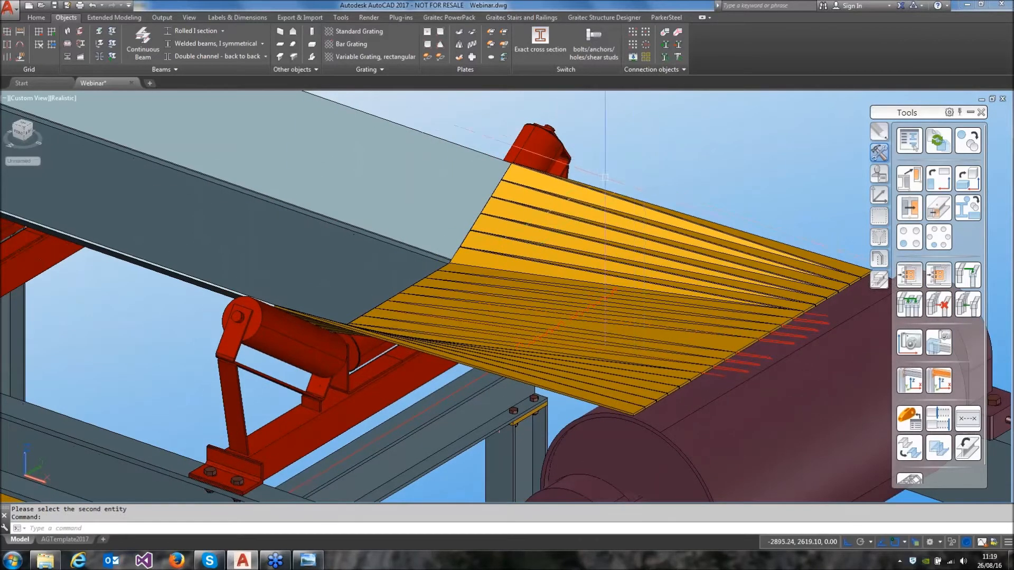
pyautogui.click(549, 180)
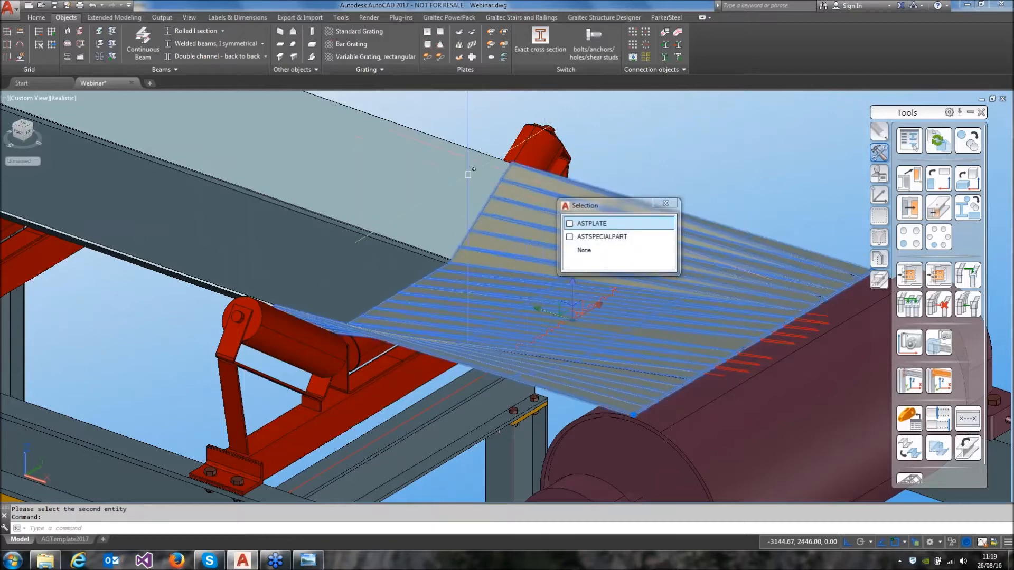
pyautogui.click(36, 17)
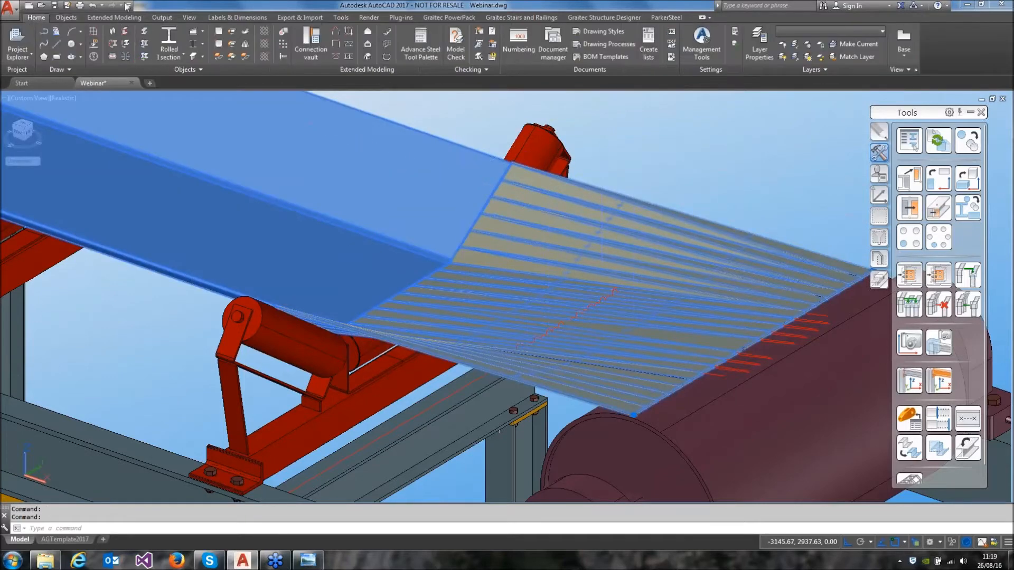
pyautogui.click(881, 33)
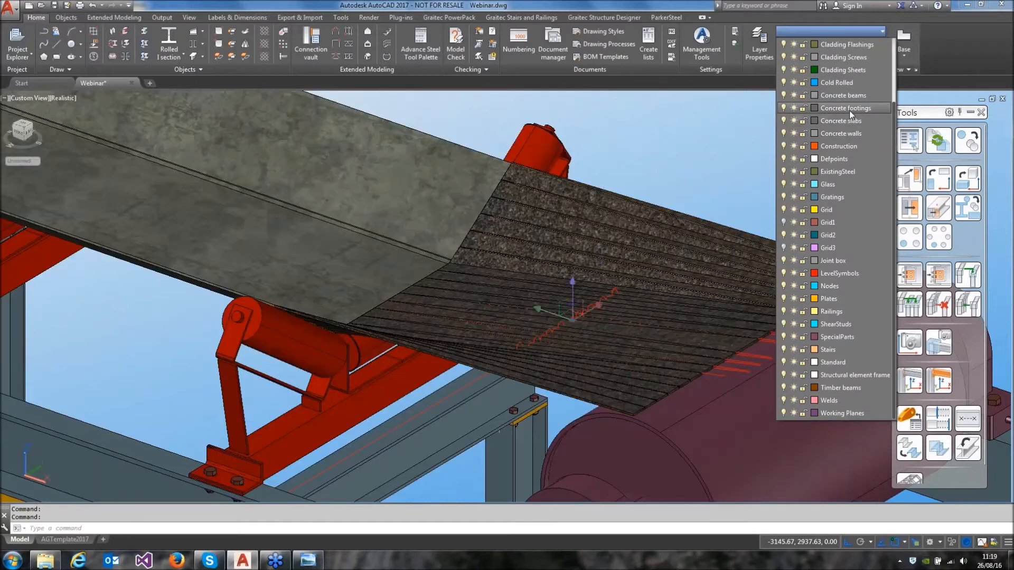
pyautogui.click(849, 110)
pyautogui.press('Escape')
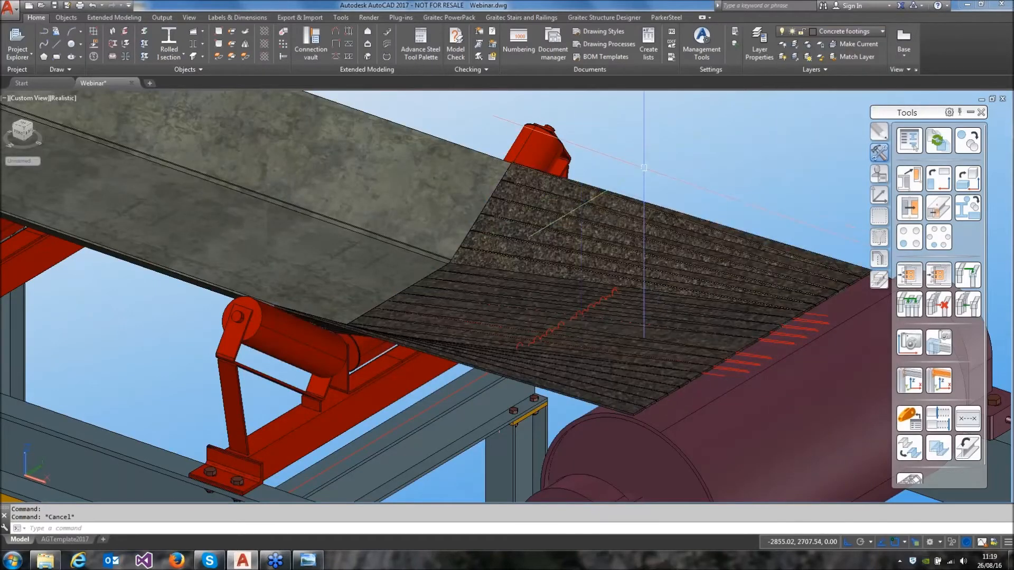
# Reassign the belt beam alone to the Concrete footings layer to match the folded plate
pyautogui.click(473, 172)
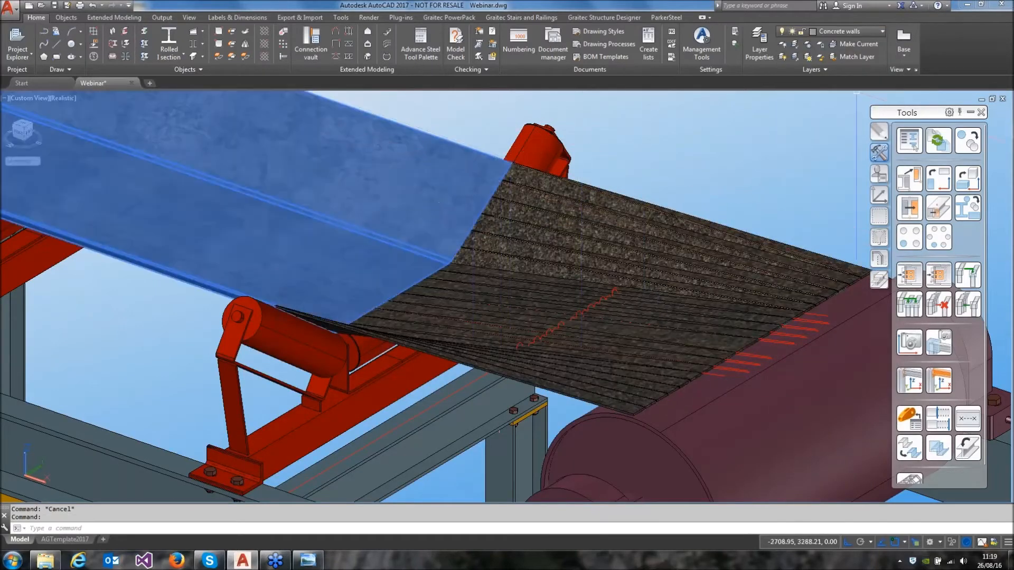
pyautogui.click(876, 31)
pyautogui.click(857, 108)
pyautogui.press('Escape')
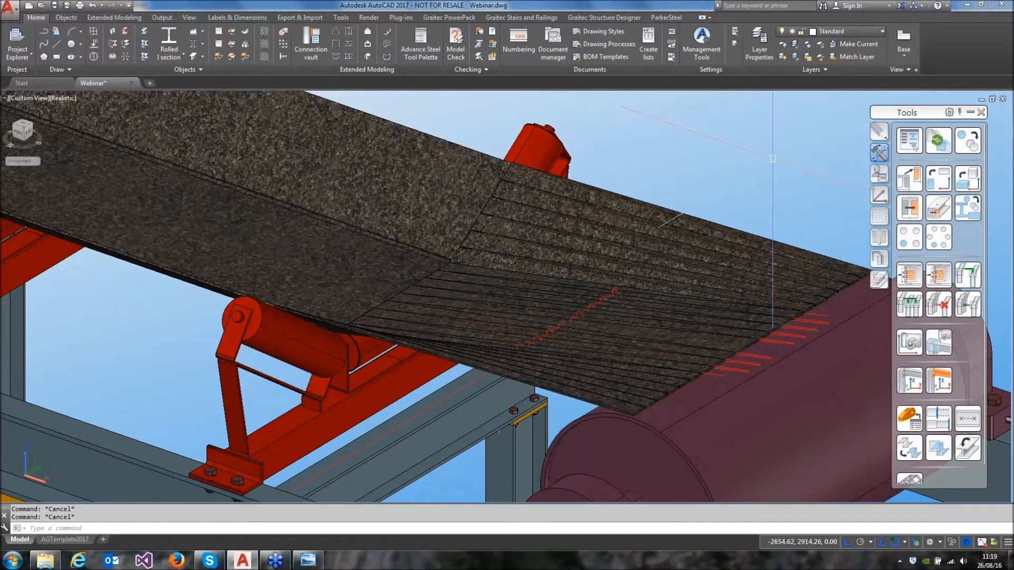
pyautogui.scroll(-3, 703, 192)
pyautogui.scroll(5, 641, 221)
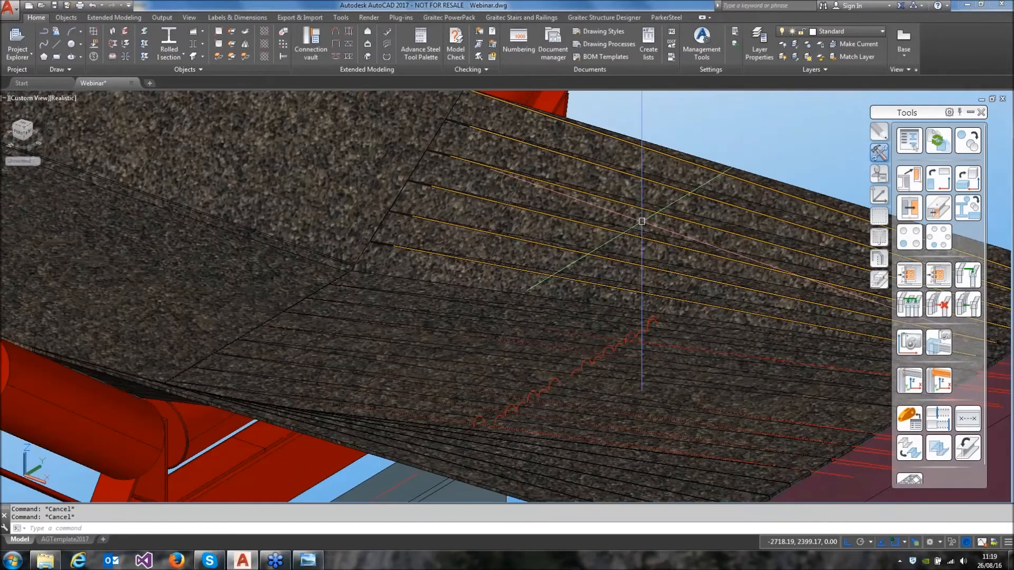
pyautogui.scroll(-8, 642, 222)
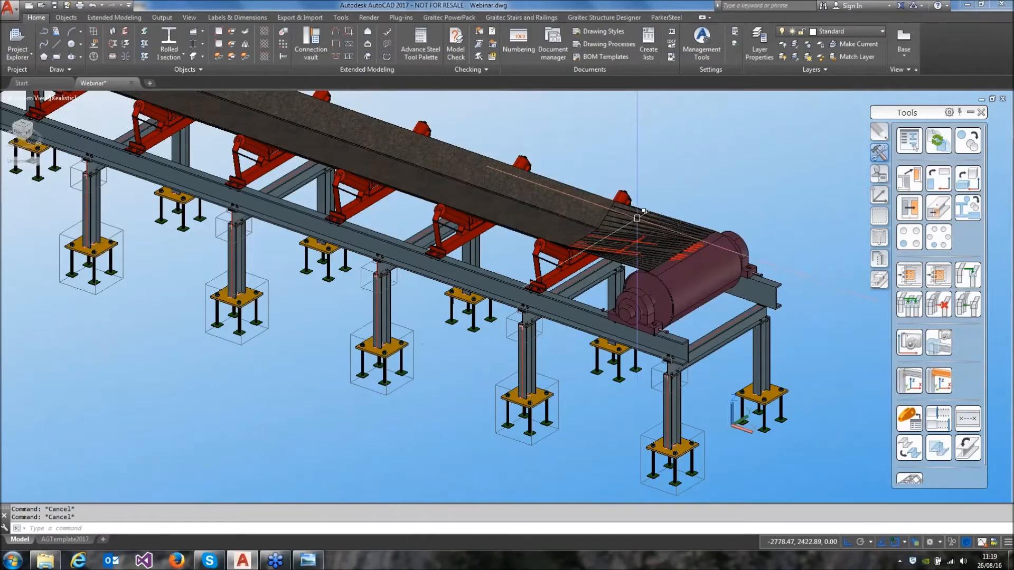
pyautogui.keyDown('shift'); pyautogui.moveTo(558, 203); pyautogui.dragTo(538, 264, button='middle'); pyautogui.keyUp('shift')
pyautogui.scroll(6, 538, 265)
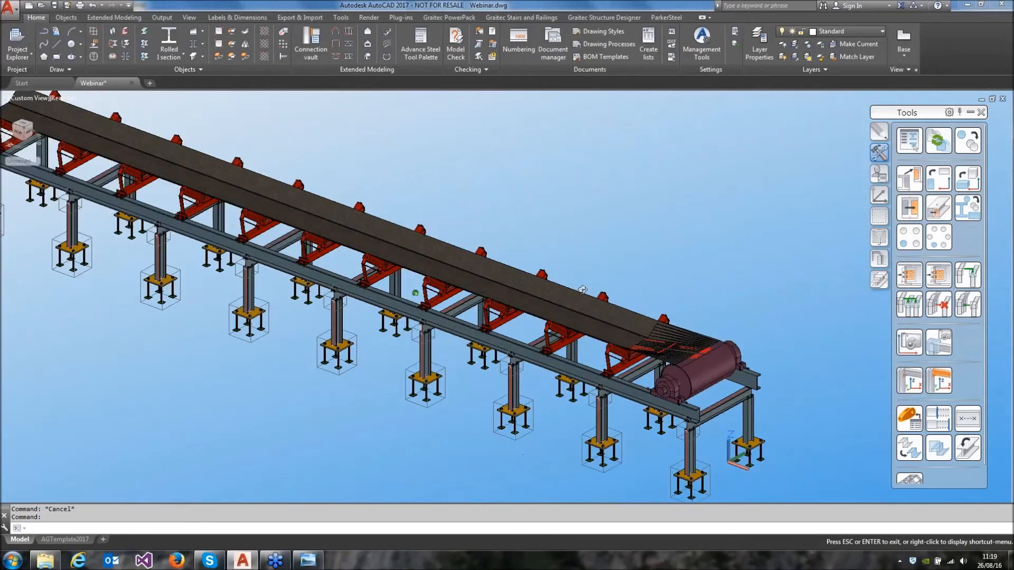
# Leave the active view command and save the conveyor drawing
pyautogui.press('Escape')
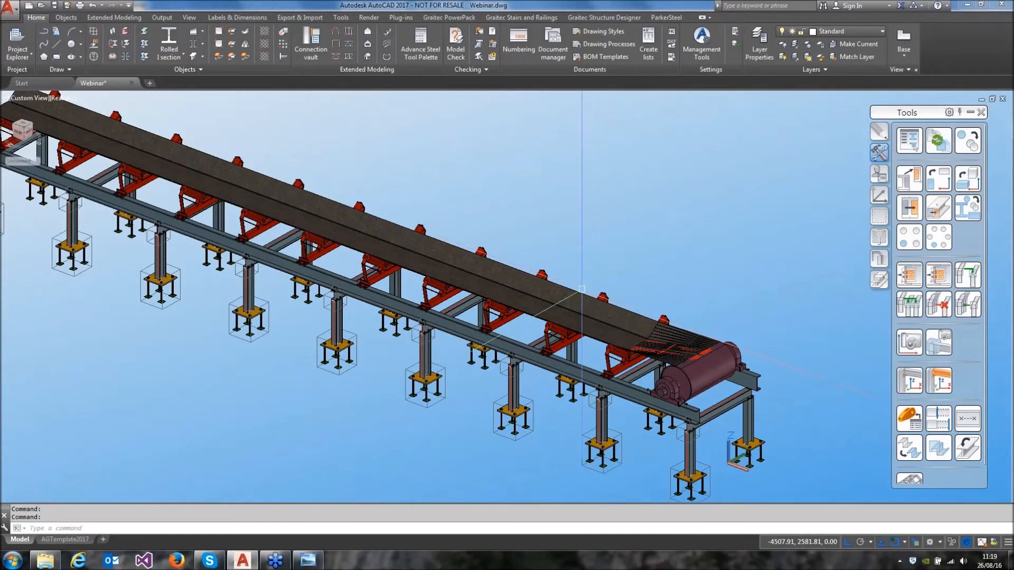
pyautogui.moveTo(608, 314); pyautogui.dragTo(582, 266, button='middle')
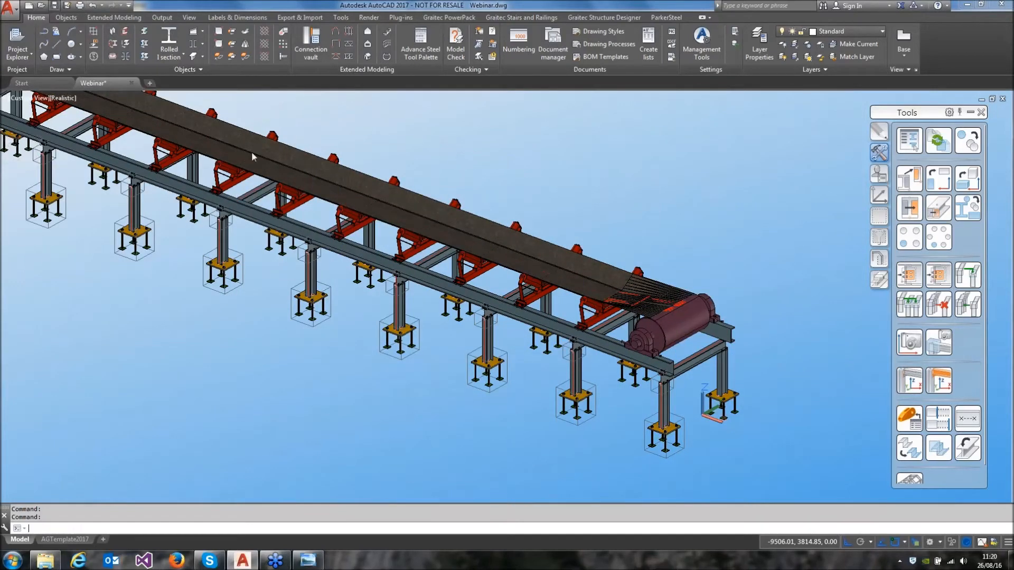
pyautogui.hotkey('ctrl', 's')
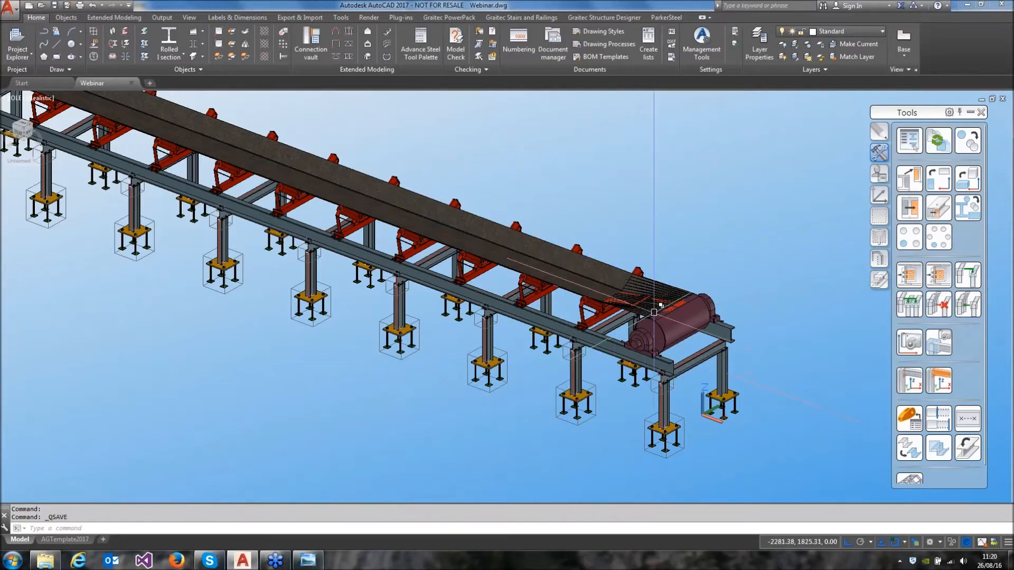
# Turn on the Grid2 and Grid3 layers to show the hidden grids beside the conveyor
pyautogui.moveTo(653, 312); pyautogui.dragTo(641, 334, button='middle')
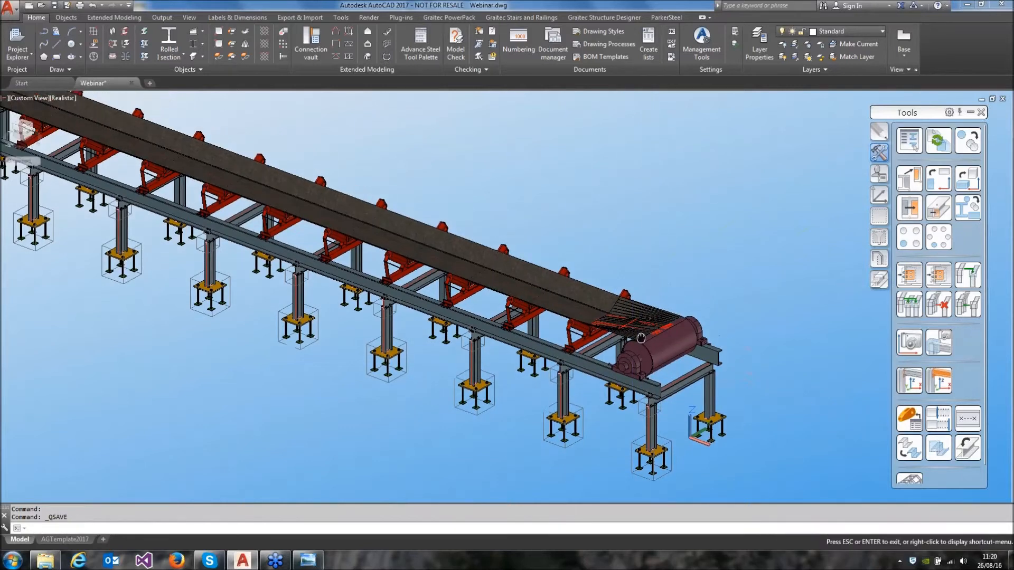
pyautogui.click(881, 32)
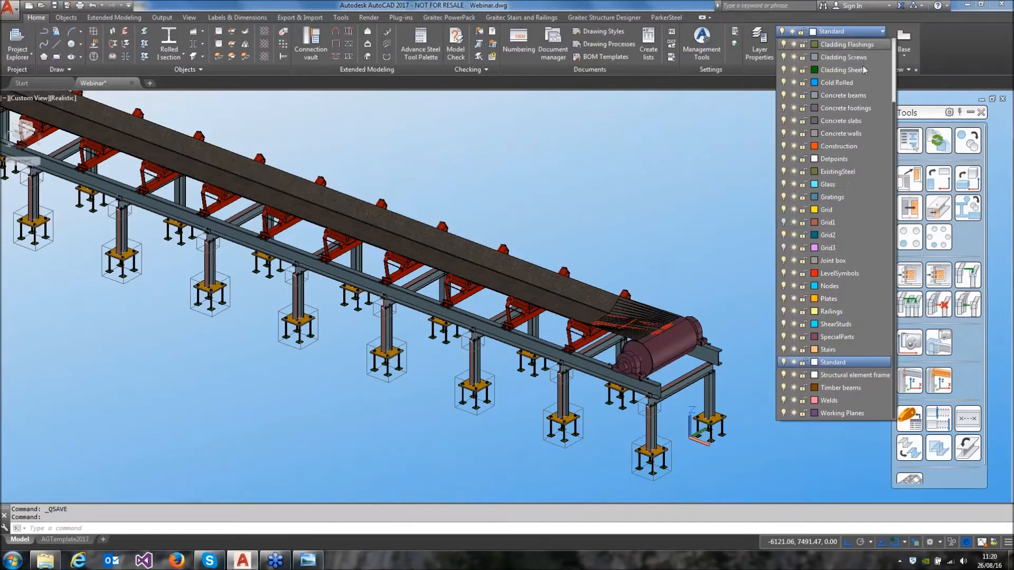
pyautogui.click(783, 235)
pyautogui.click(784, 248)
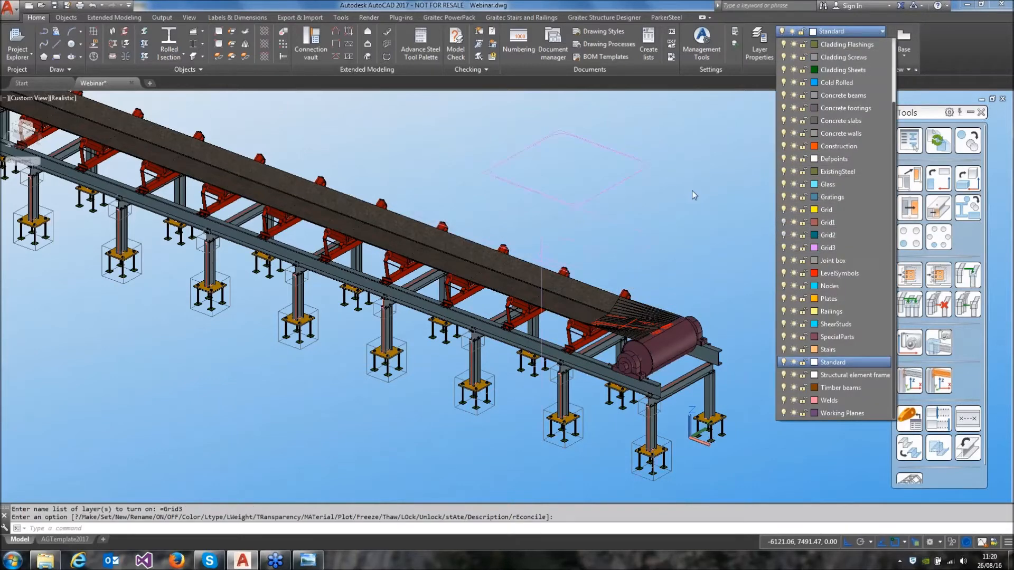
pyautogui.click(712, 149)
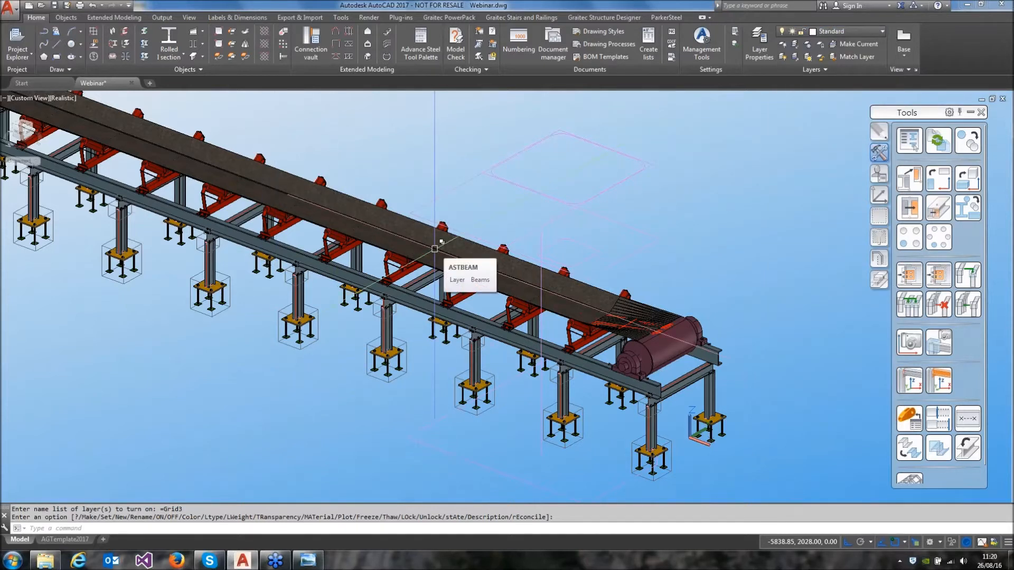
# Create a vertical rolled I-section column 3200 high from a grid point in front of the conveyor
pyautogui.click(170, 40)
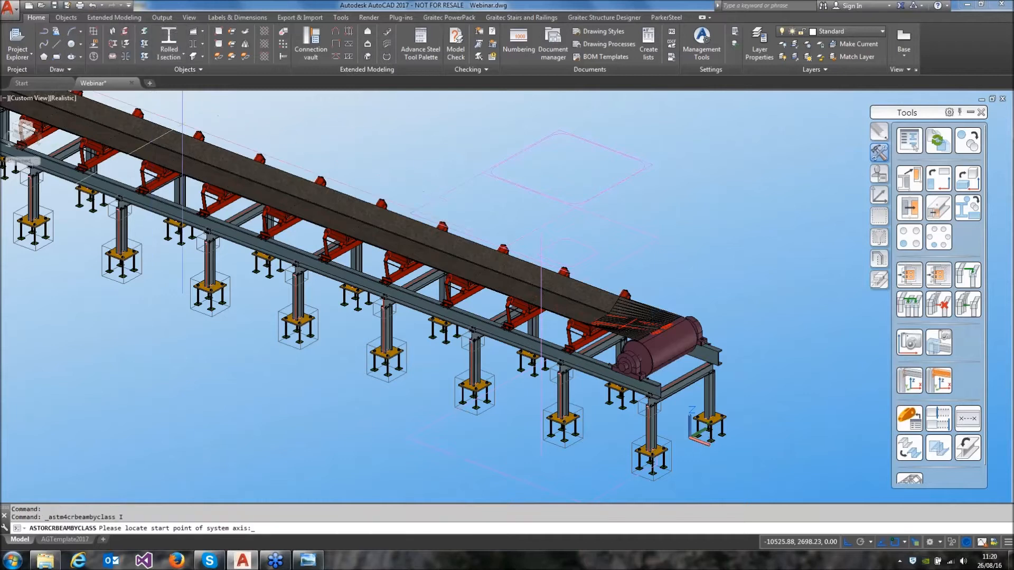
pyautogui.click(407, 437)
pyautogui.write('320')
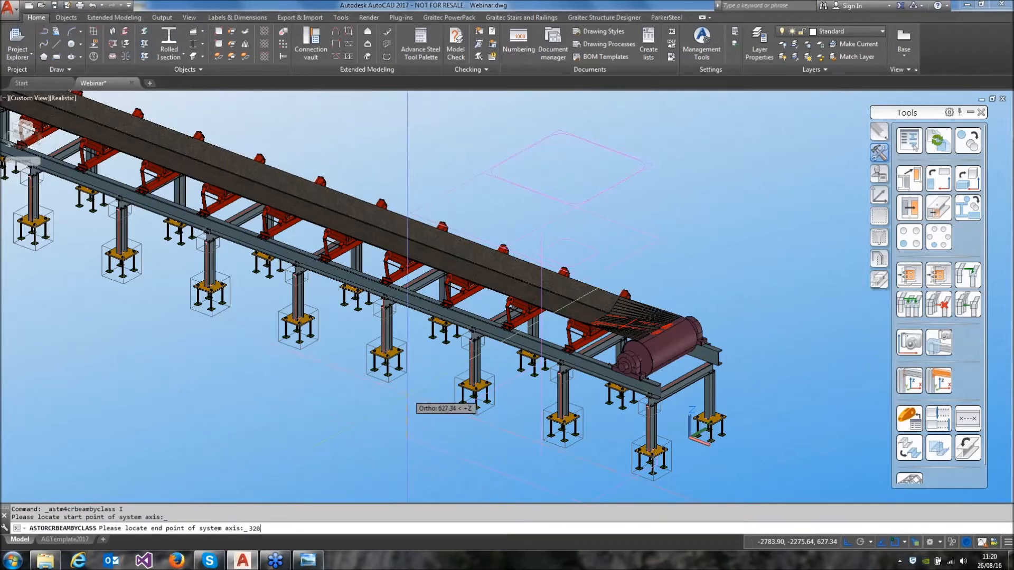
pyautogui.write('0')
pyautogui.press('Return')
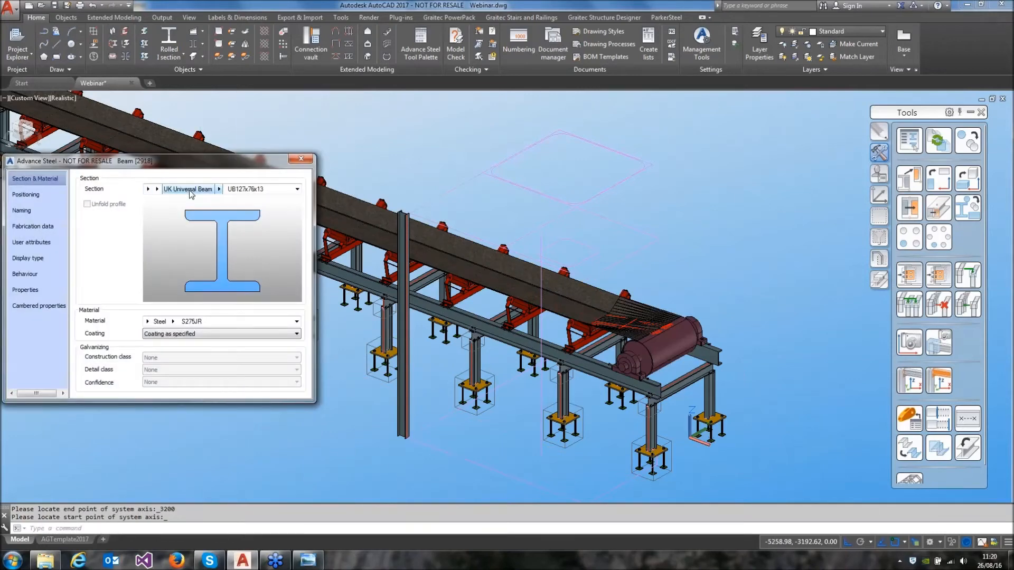
# Change the column's section to UK Universal Column UC152x152x23, with a centred offset and an angle of 90
pyautogui.click(161, 193)
pyautogui.click(211, 263)
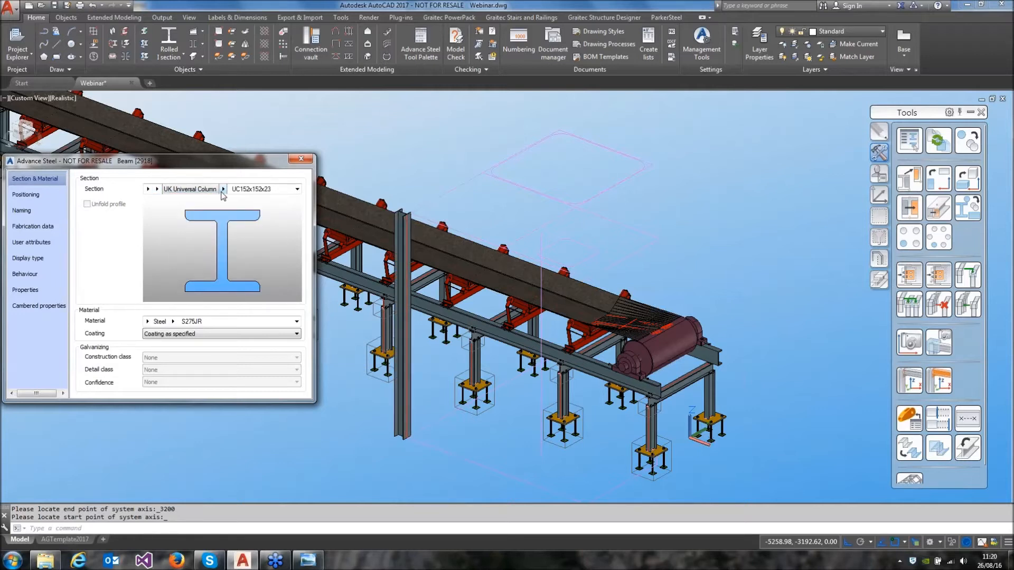
pyautogui.click(33, 195)
pyautogui.click(128, 207)
pyautogui.click(268, 208)
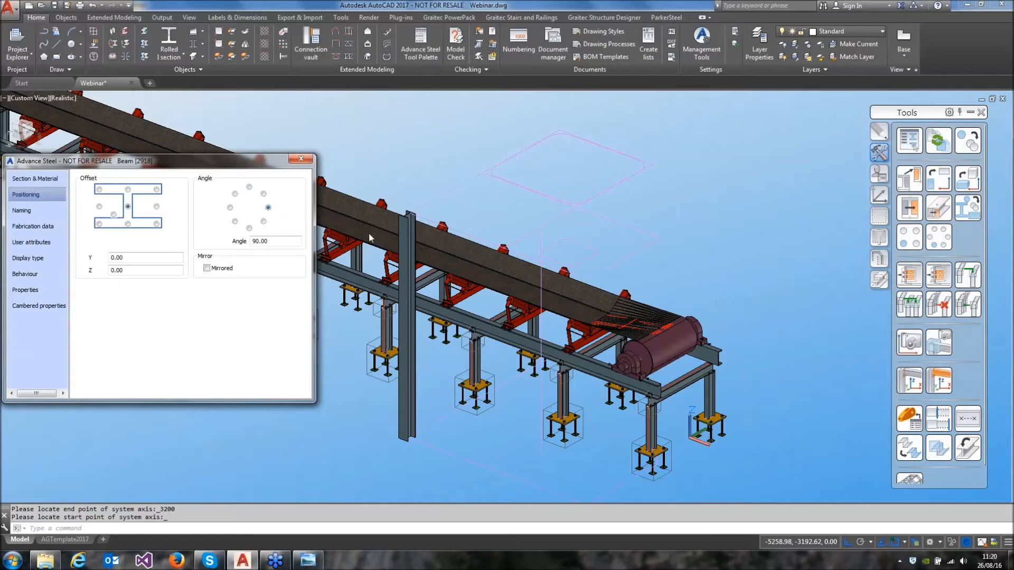
pyautogui.click(309, 162)
# Add a Base plate connection to the foot of the new column, without selecting an additional concrete object
pyautogui.moveTo(410, 454); pyautogui.dragTo(484, 354, button='middle')
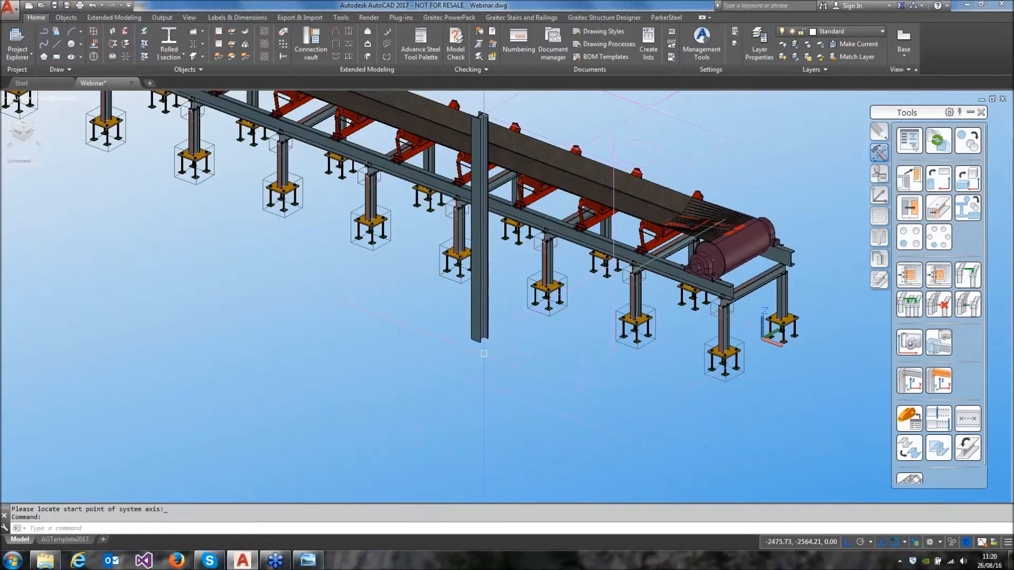
pyautogui.scroll(6, 484, 354)
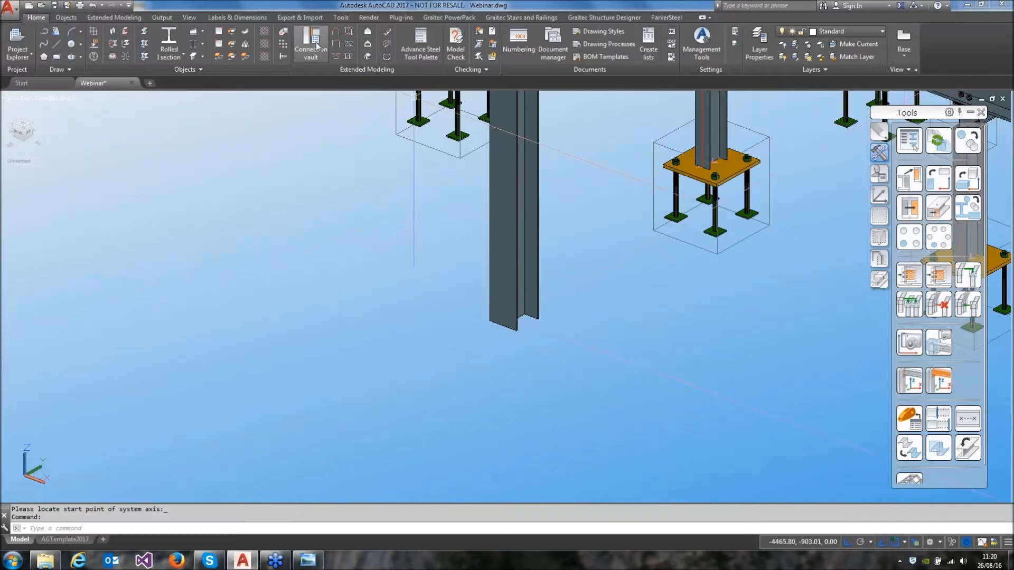
pyautogui.click(316, 42)
pyautogui.click(87, 161)
pyautogui.click(499, 295)
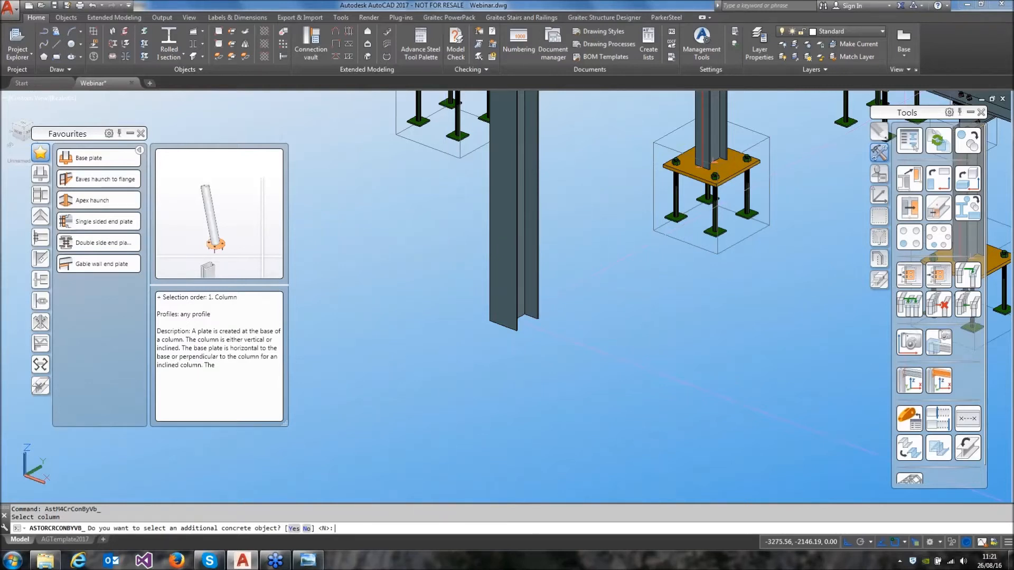
pyautogui.press('Return')
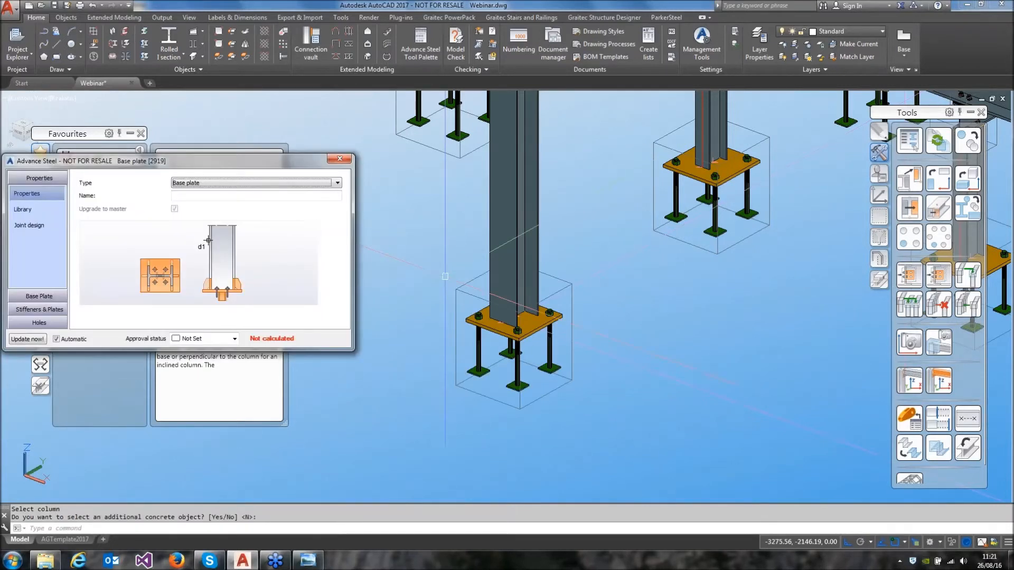
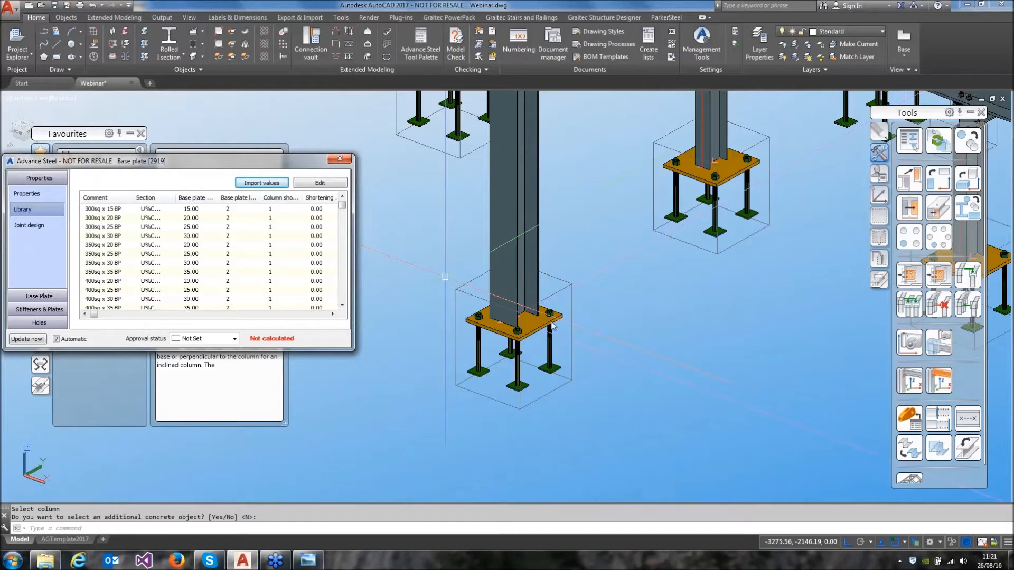
# Copy the column together with its base plate connection from its grid point to the remaining column positions on the grid
pyautogui.click(333, 161)
pyautogui.scroll(-2, 456, 287)
pyautogui.moveTo(456, 287); pyautogui.dragTo(434, 287, button='middle')
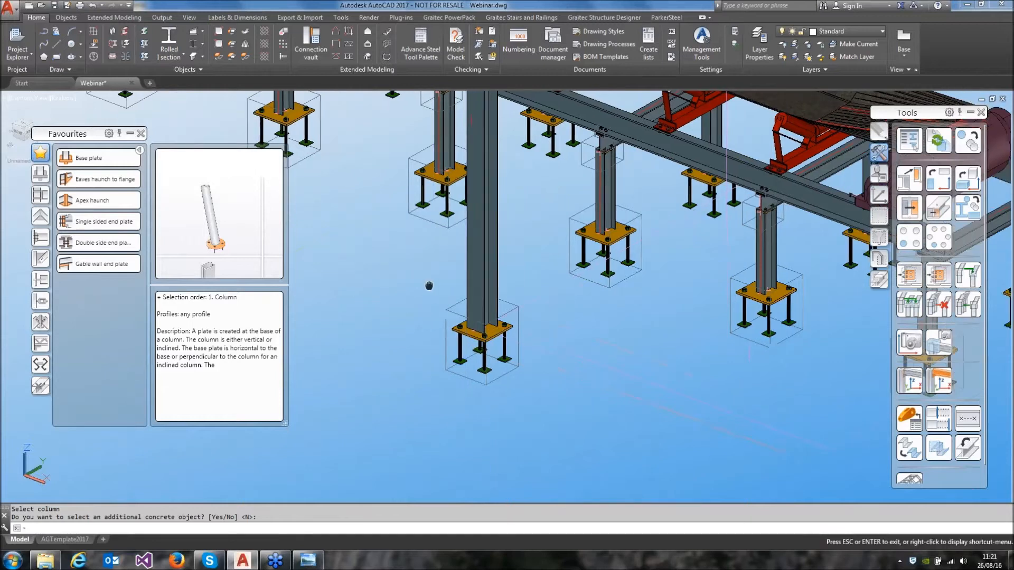
pyautogui.click(907, 179)
pyautogui.click(496, 239)
pyautogui.rightClick(533, 287)
pyautogui.click(540, 306)
pyautogui.moveTo(620, 388); pyautogui.dragTo(390, 307, button='middle')
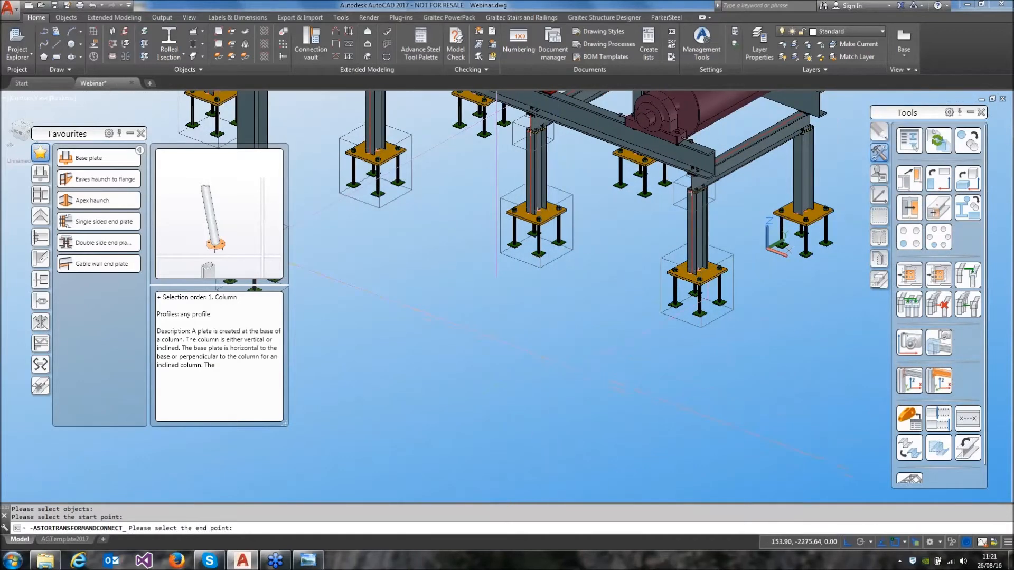
pyautogui.moveTo(742, 253); pyautogui.dragTo(487, 329, button='middle')
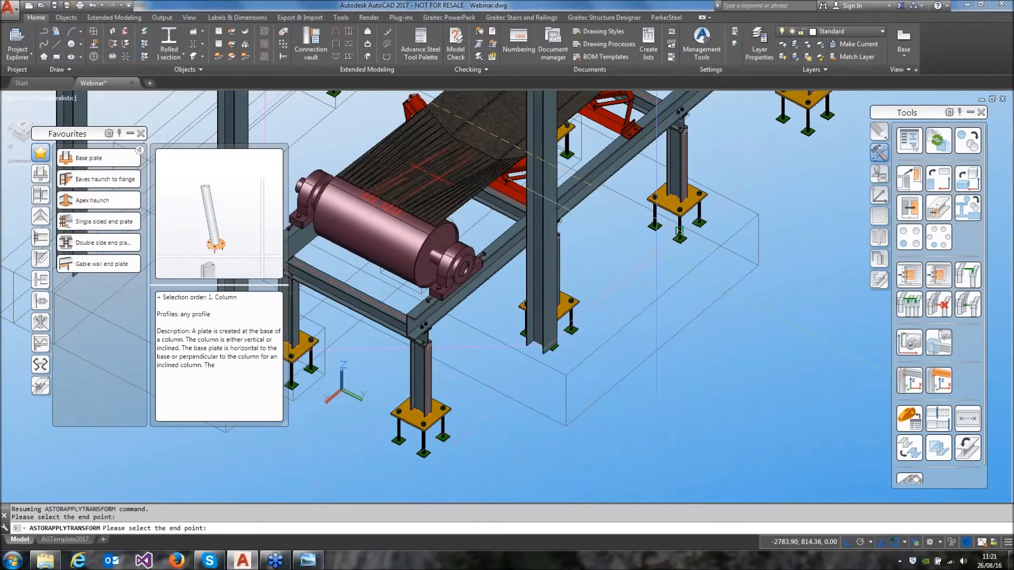
pyautogui.click(682, 357)
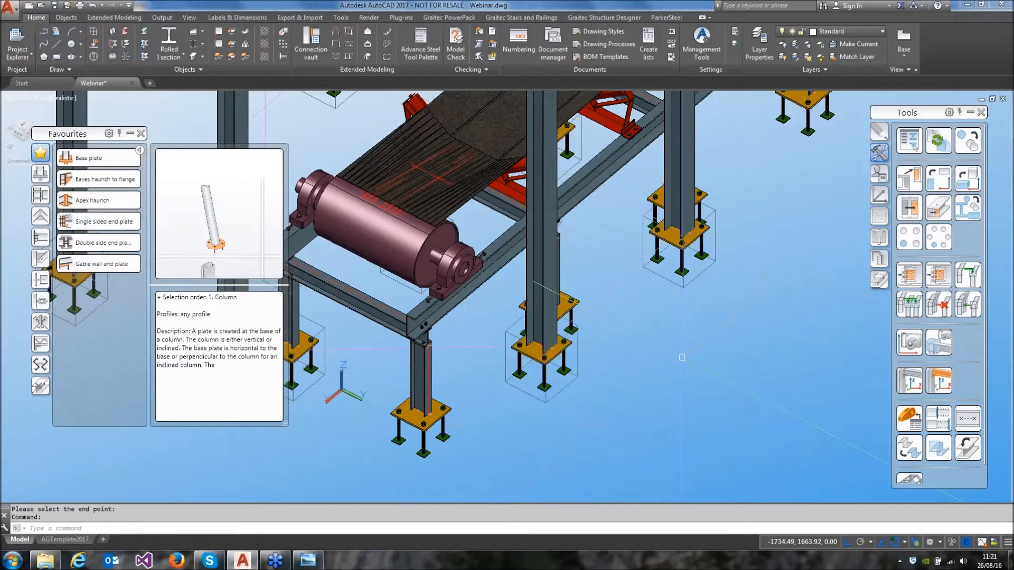
# Close the connection vault to clear the view of the copied columns' upper ends
pyautogui.moveTo(461, 370); pyautogui.dragTo(735, 341, button='middle')
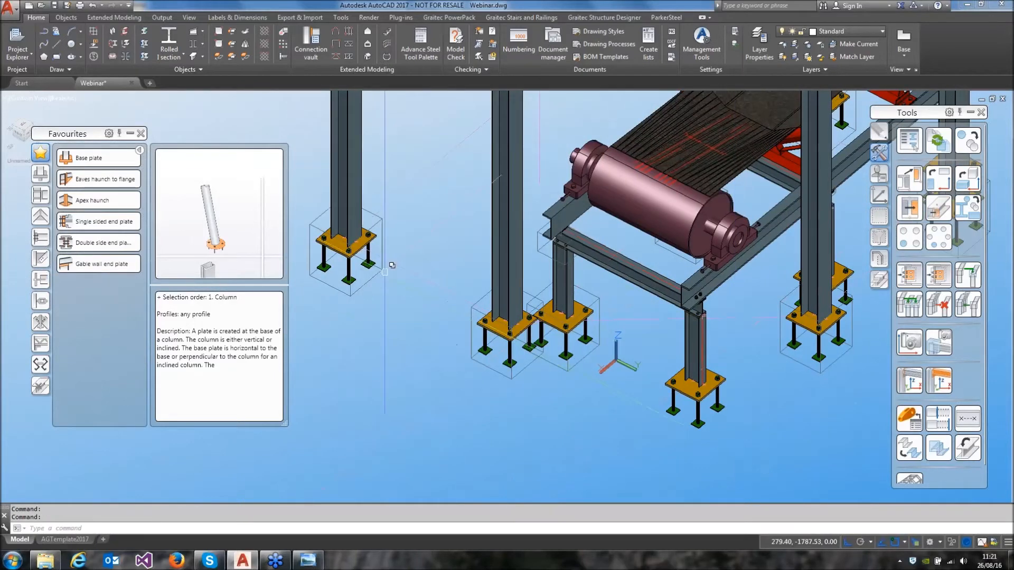
pyautogui.moveTo(401, 282)
pyautogui.keyDown('shift'); pyautogui.mouseDown(button='middle')
pyautogui.moveTo(582, 319)
pyautogui.moveTo(537, 363)
pyautogui.moveTo(546, 406)
pyautogui.mouseUp(button='middle'); pyautogui.keyUp('shift')
pyautogui.moveTo(543, 208); pyautogui.dragTo(532, 321, button='middle')
pyautogui.scroll(3, 532, 320)
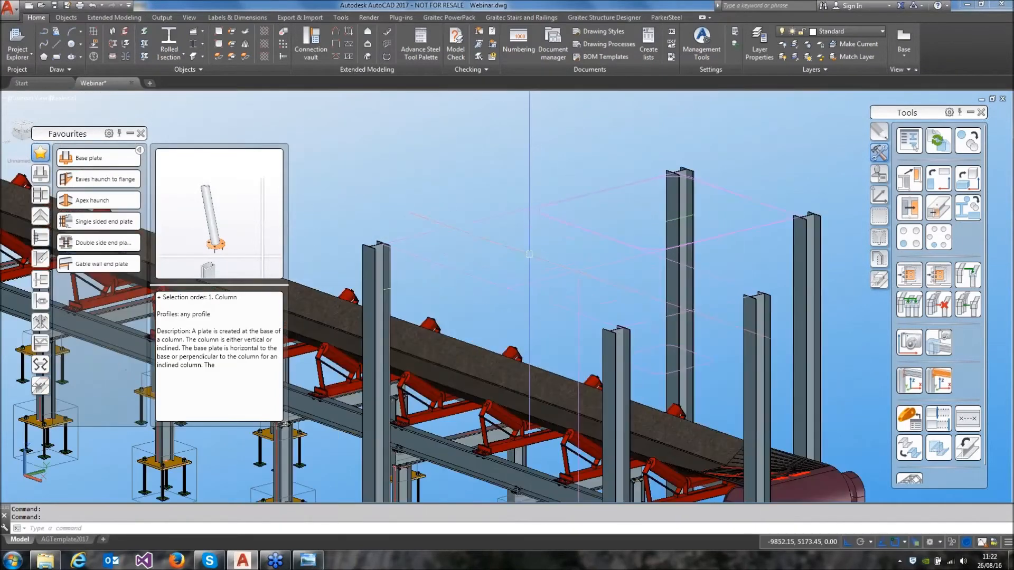
pyautogui.click(141, 132)
pyautogui.moveTo(587, 199); pyautogui.dragTo(462, 234, button='middle')
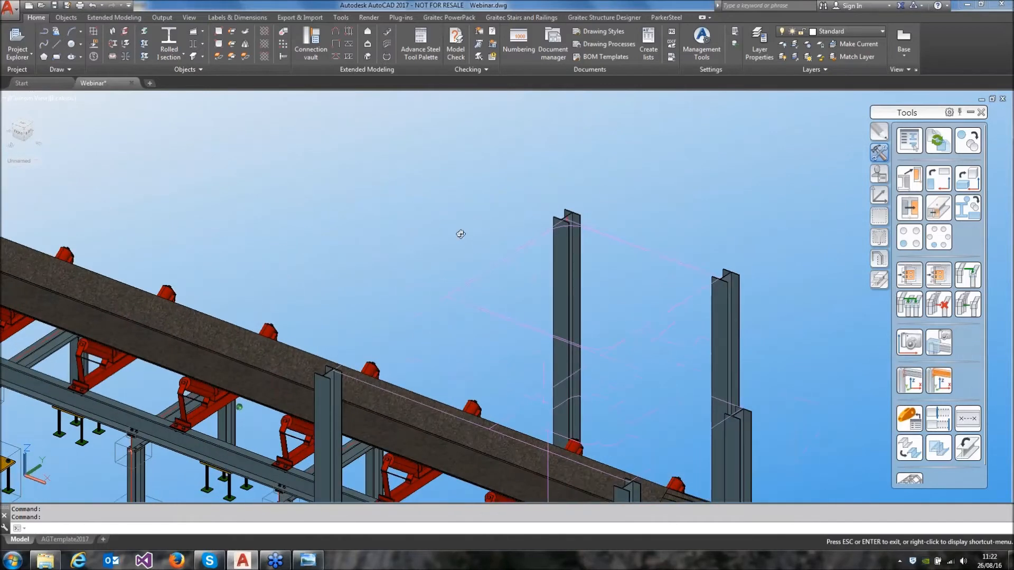
pyautogui.moveTo(464, 280); pyautogui.dragTo(437, 221, button='middle')
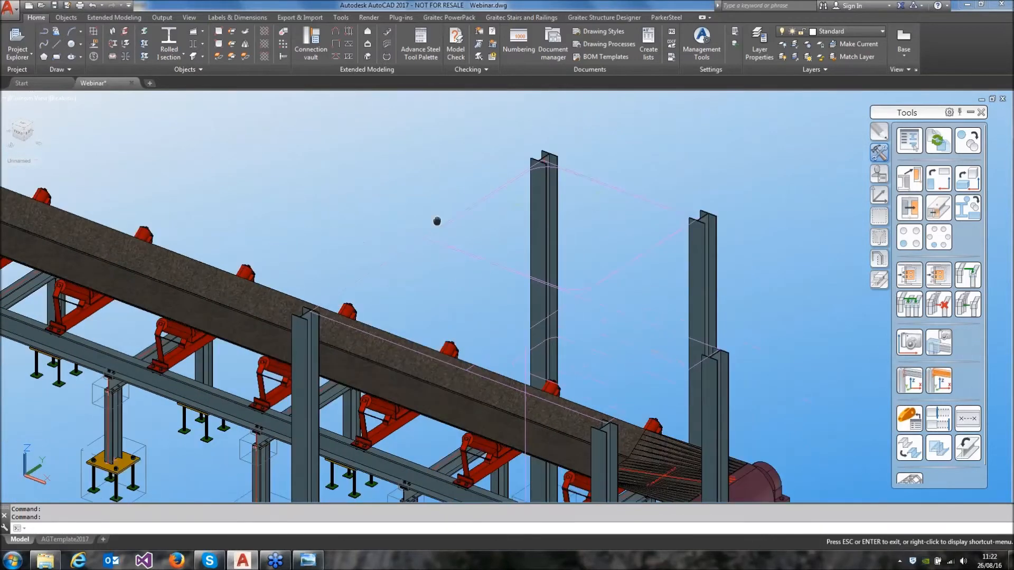
# Create a channel section beam between the tops of the two rear columns
pyautogui.click(175, 55)
pyautogui.click(165, 93)
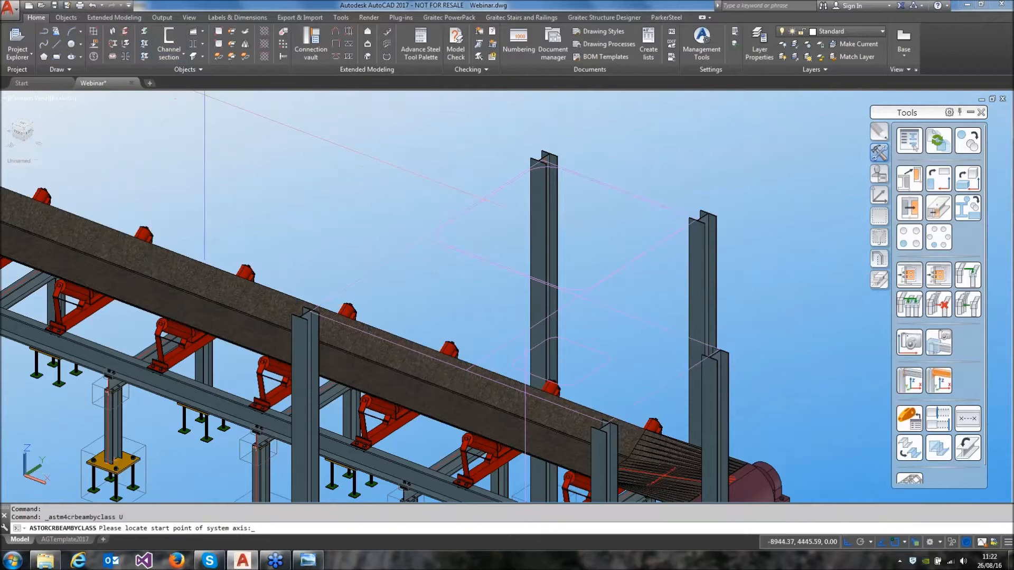
pyautogui.scroll(5, 671, 338)
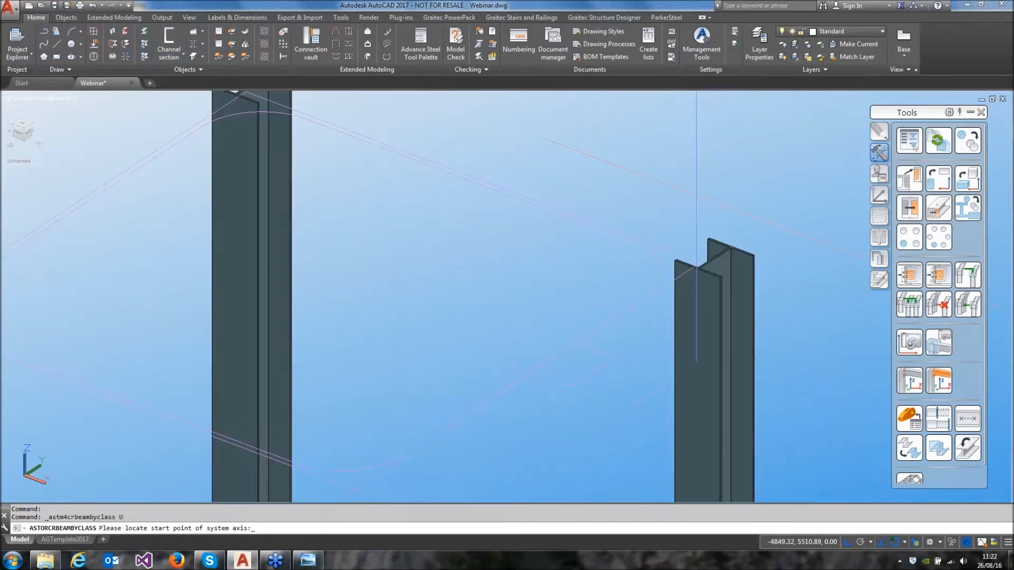
pyautogui.click(700, 290)
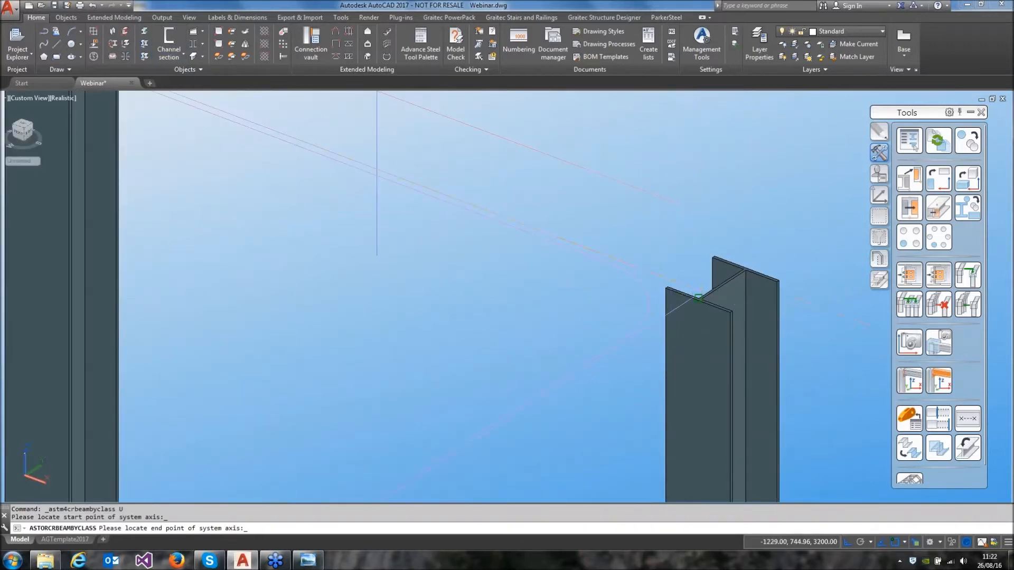
pyautogui.moveTo(326, 147); pyautogui.dragTo(776, 323, button='middle')
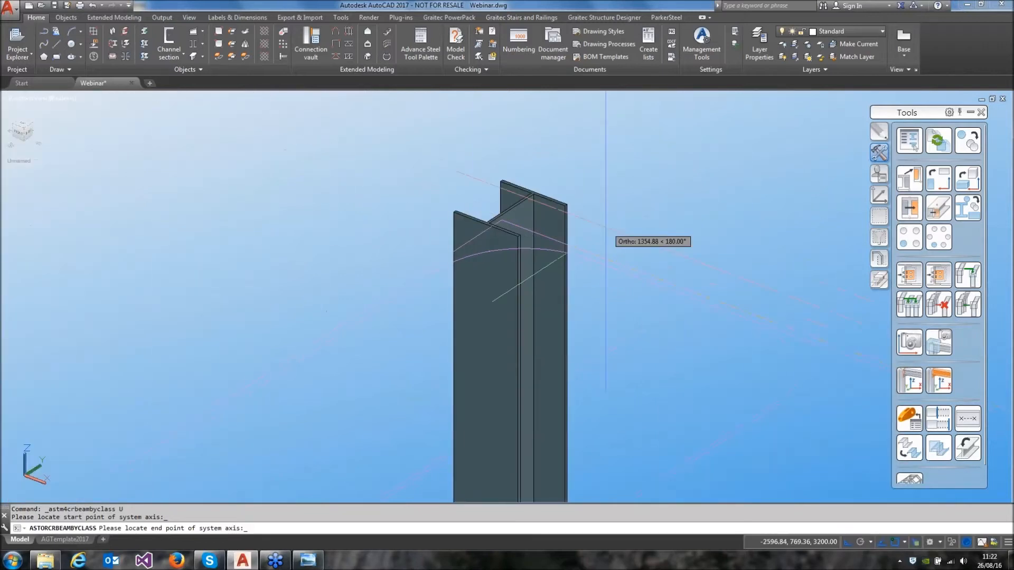
pyautogui.click(501, 221)
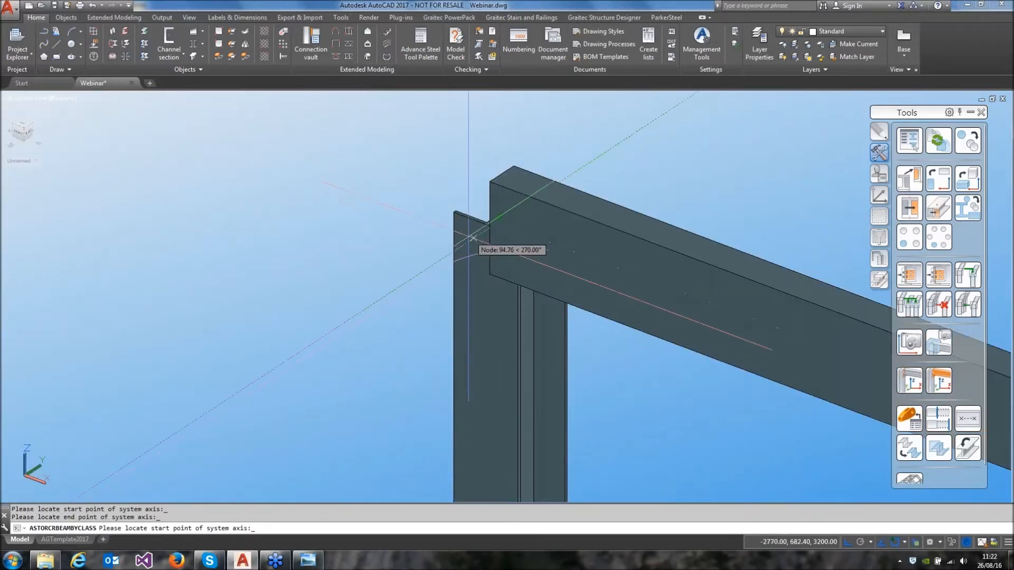
# Add a channel beam across the conveyor from the rear column to the front column at the end away from the drum
pyautogui.click(423, 271)
pyautogui.scroll(-5, 310, 271)
pyautogui.moveTo(247, 292); pyautogui.dragTo(265, 282, button='middle')
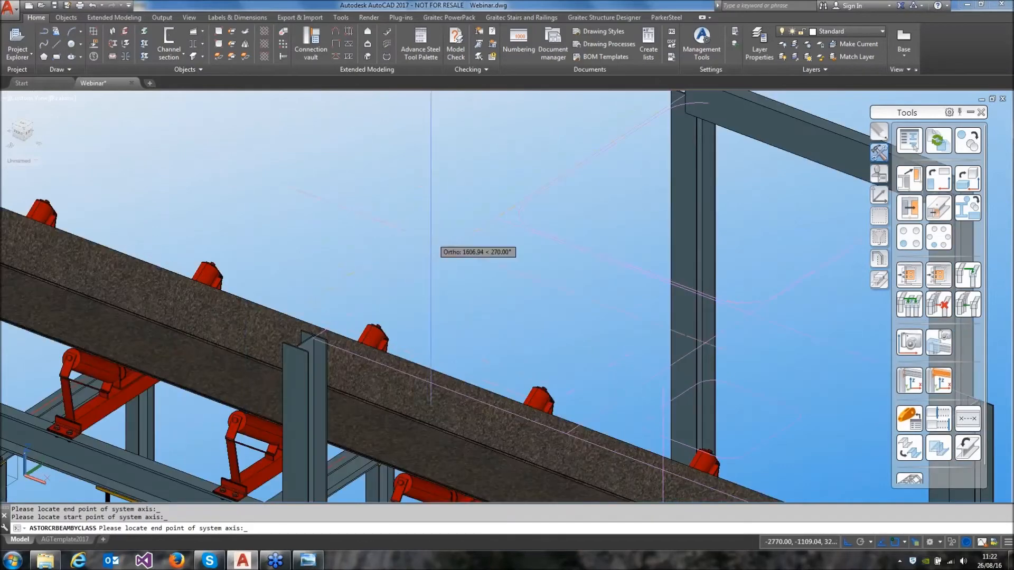
pyautogui.click(430, 243)
pyautogui.moveTo(475, 277); pyautogui.dragTo(320, 125, button='middle')
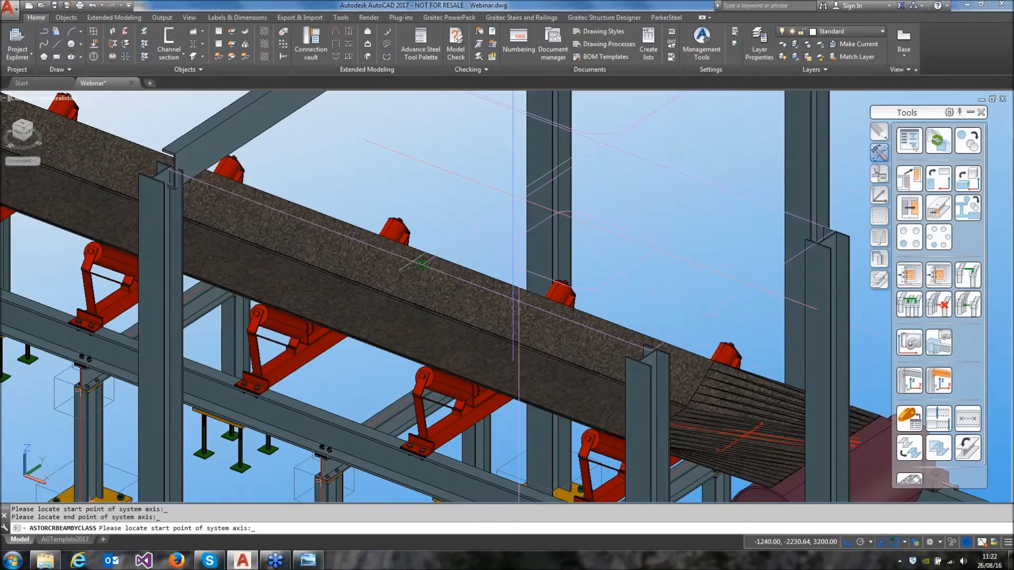
# Add an intermediate channel beam from the front grid line to the top of the rear column nearer the drum
pyautogui.click(503, 210)
pyautogui.scroll(10, 584, 182)
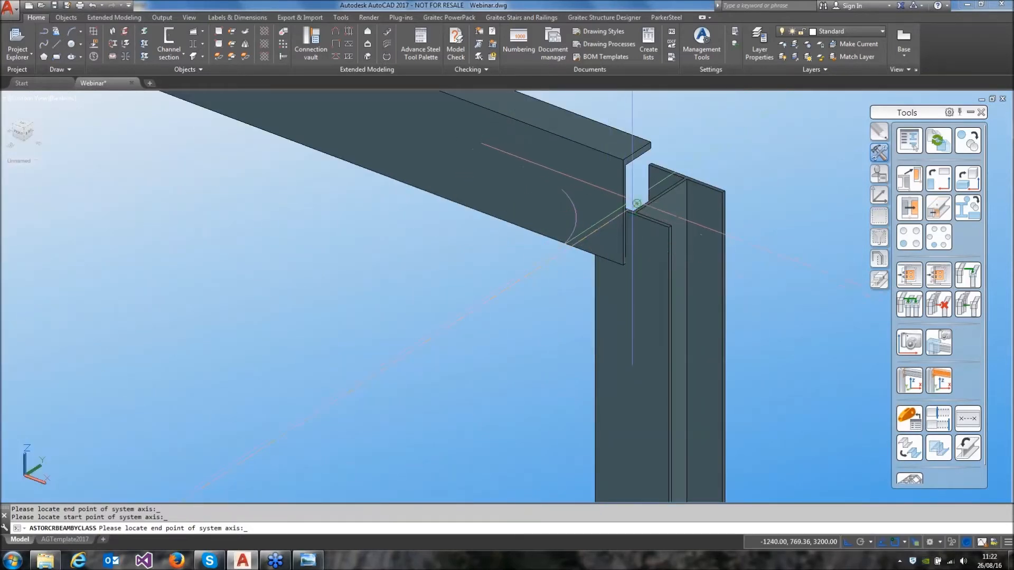
pyautogui.click(632, 206)
# Add a channel beam along the front between the tops of the two front columns
pyautogui.scroll(-8, 449, 272)
pyautogui.moveTo(217, 330); pyautogui.dragTo(299, 285, button='middle')
pyautogui.scroll(5, 299, 285)
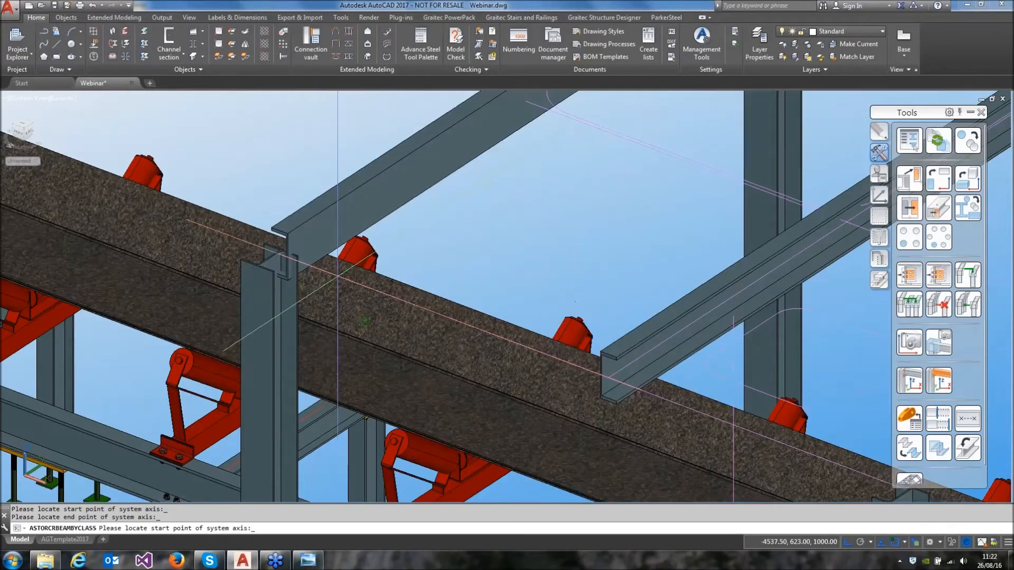
pyautogui.click(282, 256)
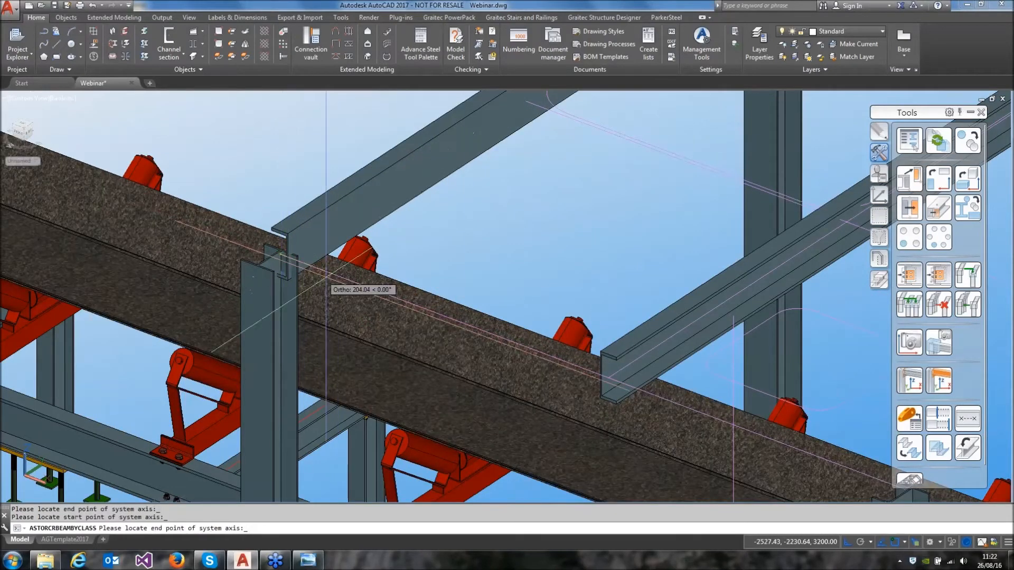
pyautogui.moveTo(320, 286); pyautogui.dragTo(103, 159, button='middle')
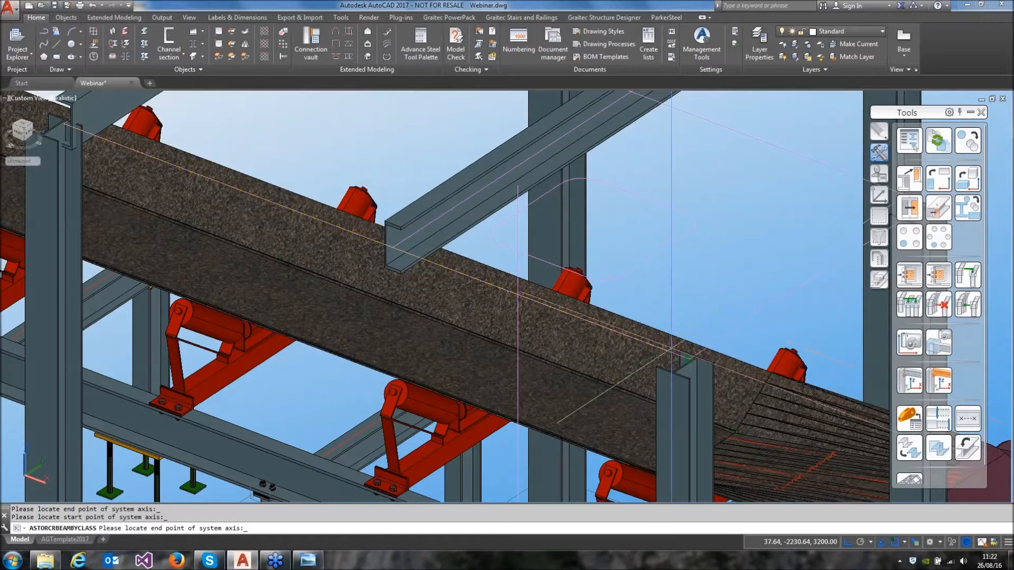
pyautogui.click(689, 359)
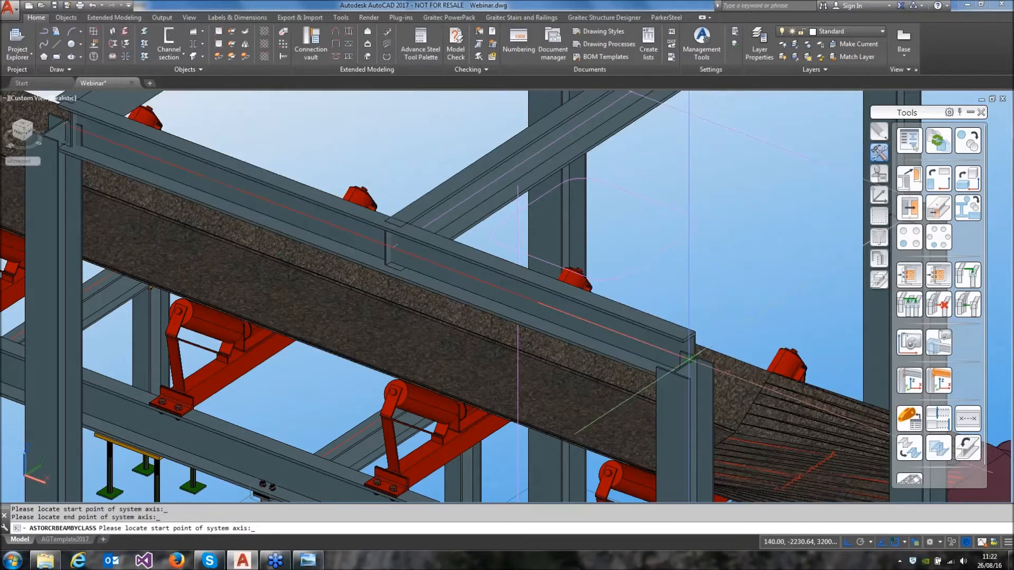
# Try to create a short channel beam between the front corner column and the neighbouring column at the drum end
pyautogui.moveTo(681, 353); pyautogui.dragTo(491, 307, button='middle')
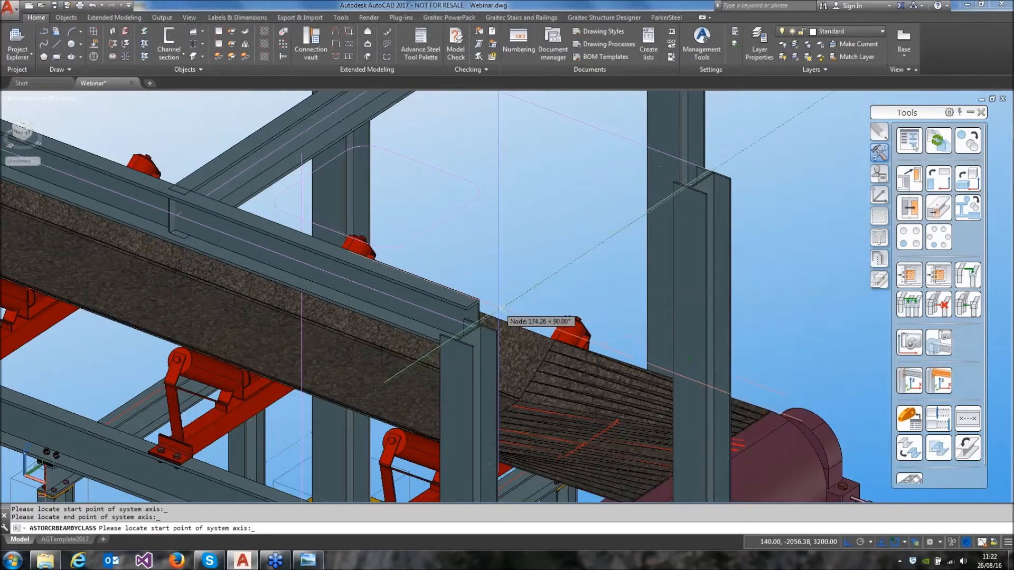
pyautogui.click(499, 308)
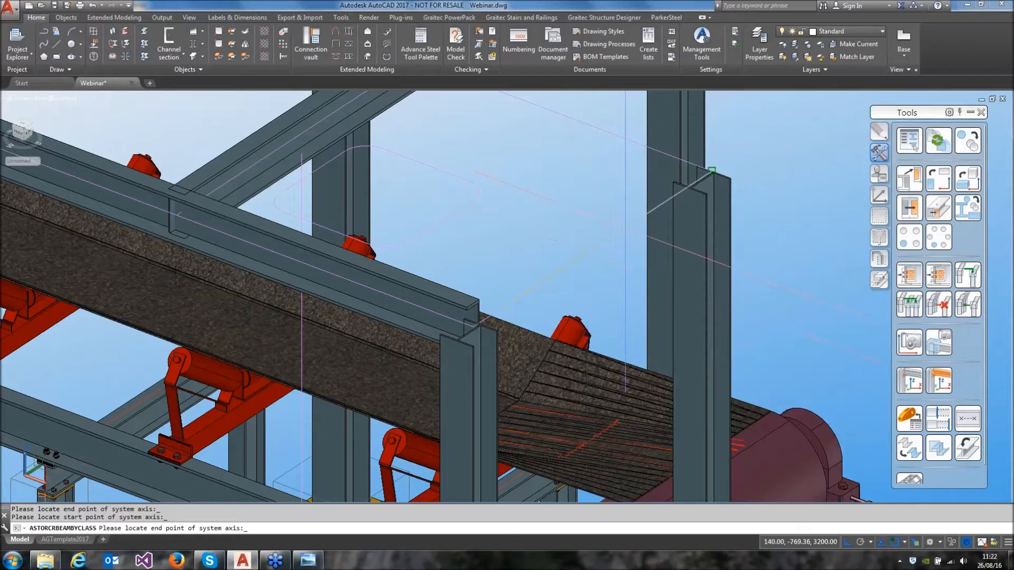
pyautogui.click(702, 183)
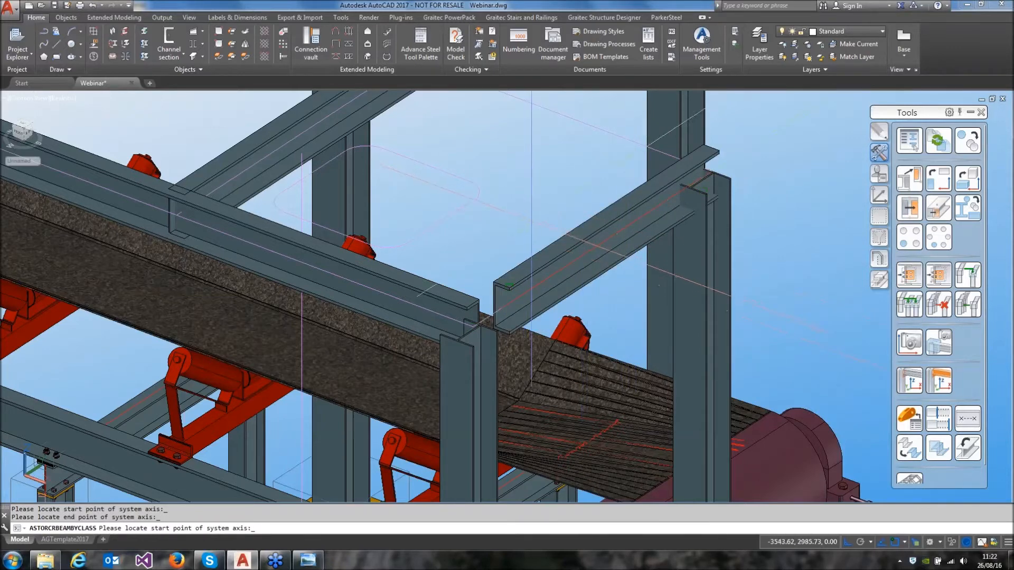
# Change the channel beams' section to PFC230x90x32 and set their offset to the upper corner on the web side
pyautogui.press('Return')
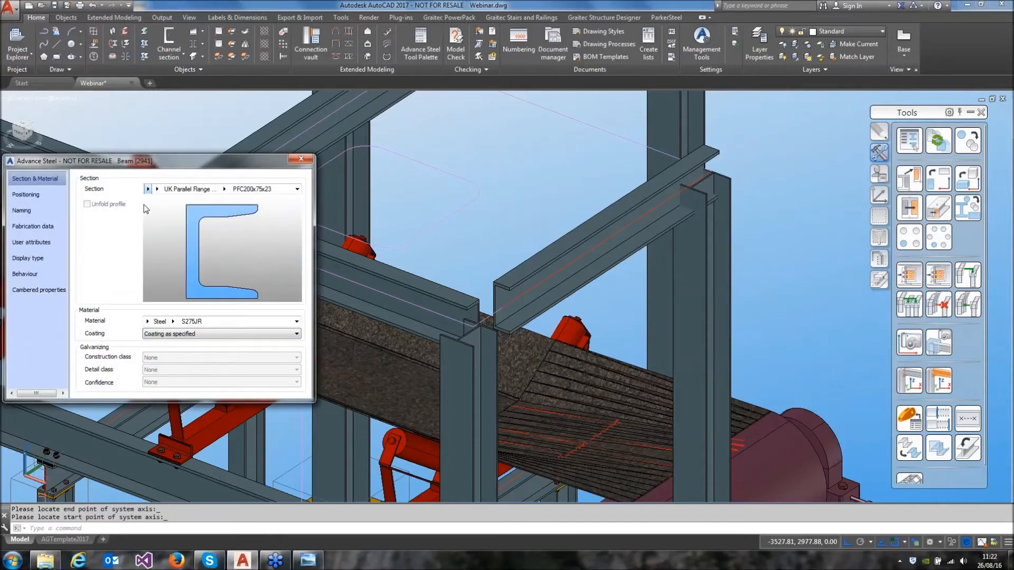
pyautogui.click(226, 190)
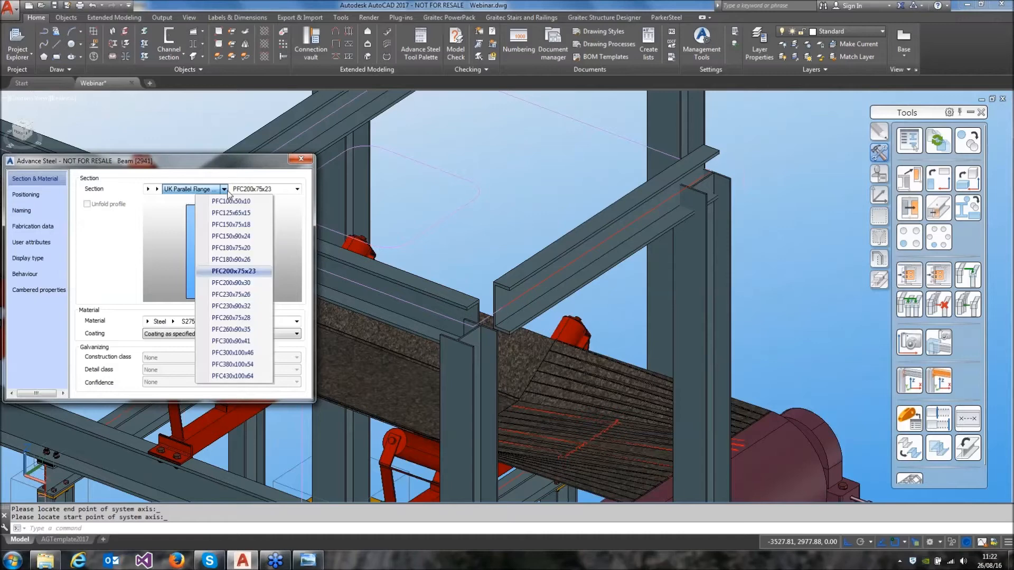
pyautogui.click(229, 306)
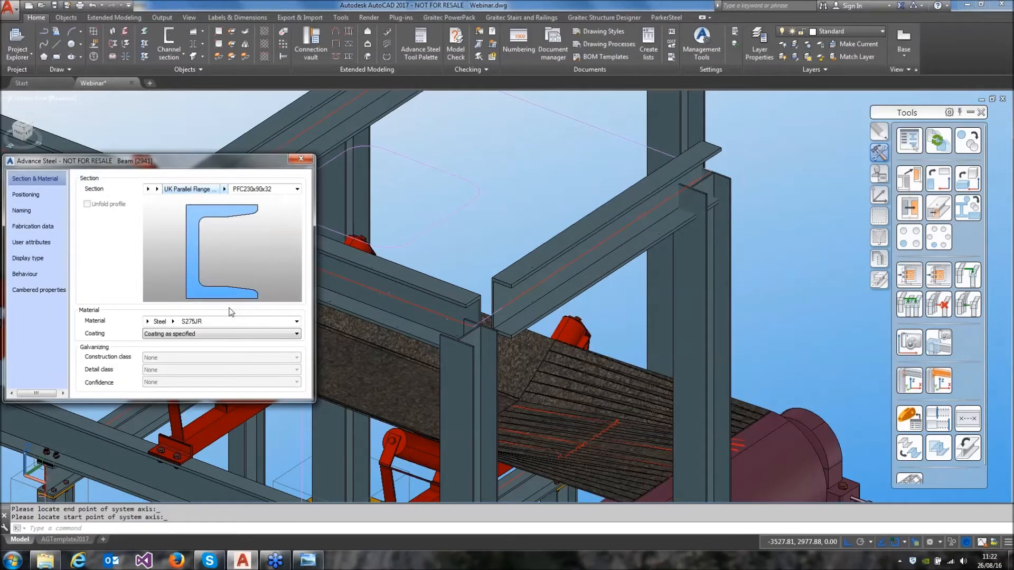
pyautogui.click(40, 194)
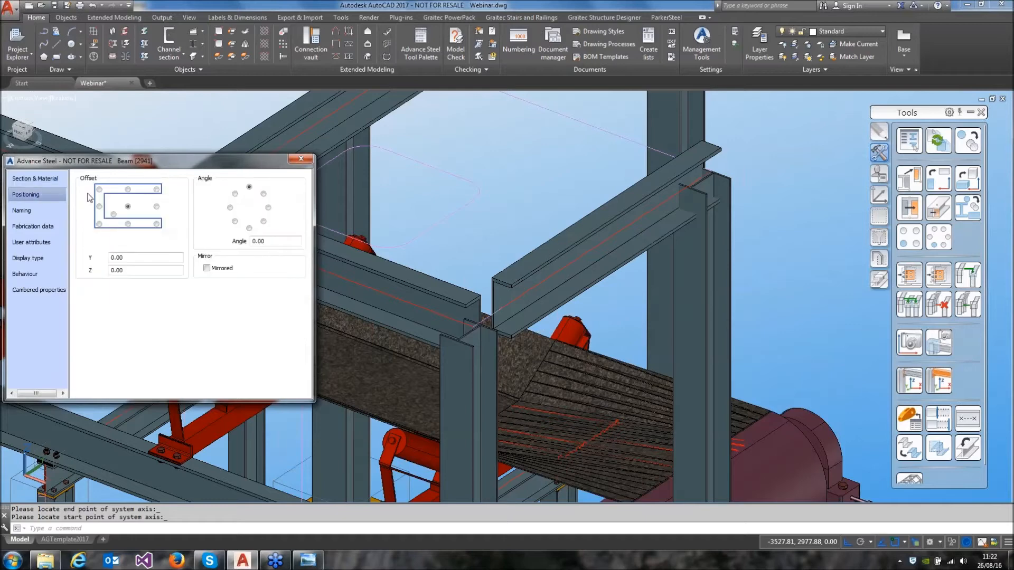
pyautogui.click(99, 189)
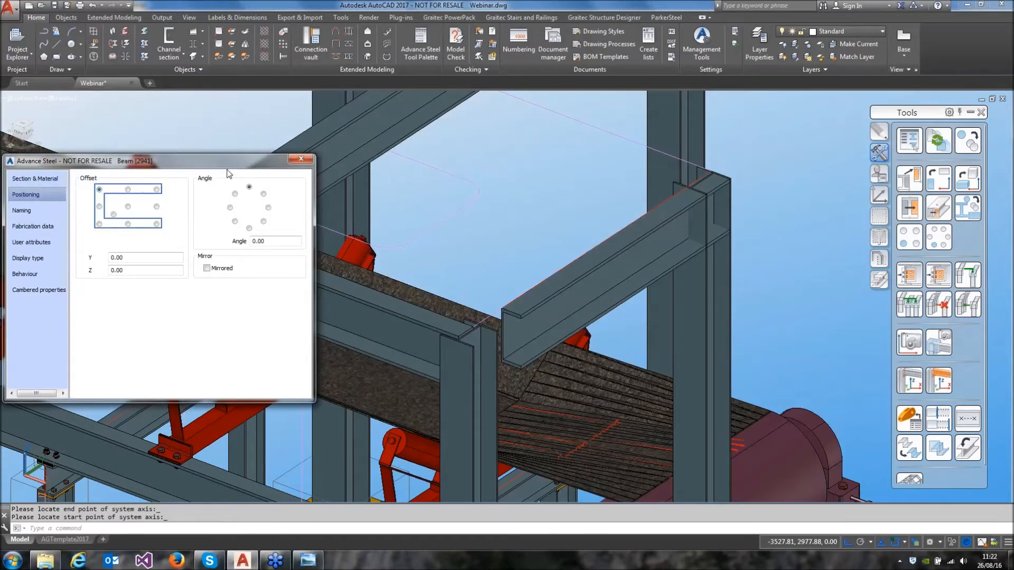
pyautogui.click(301, 158)
# Replace the misplaced short channel at the drum end with one running from column top to column top
pyautogui.click(636, 271)
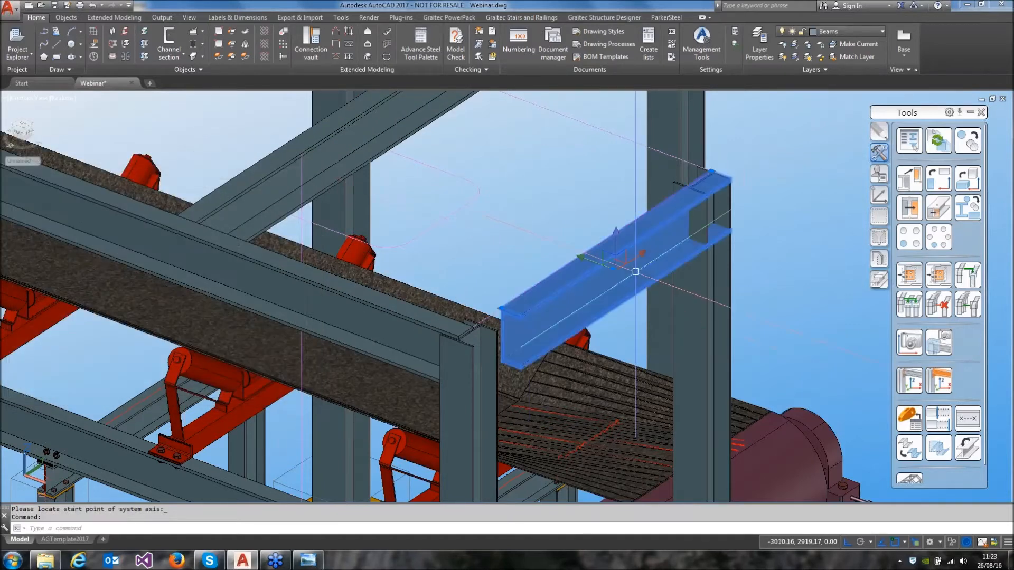
pyautogui.press('Delete')
pyautogui.click(169, 42)
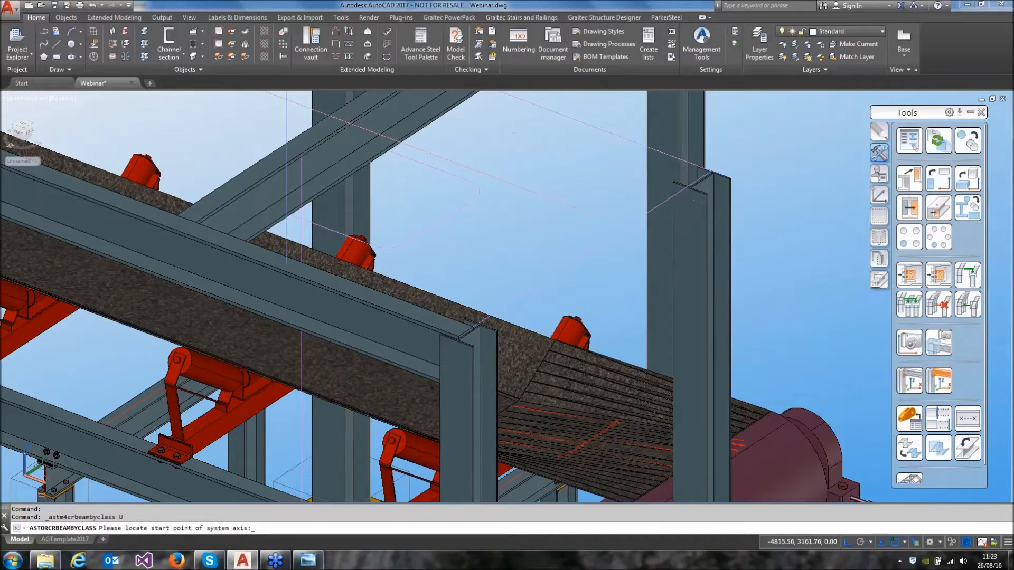
pyautogui.click(472, 325)
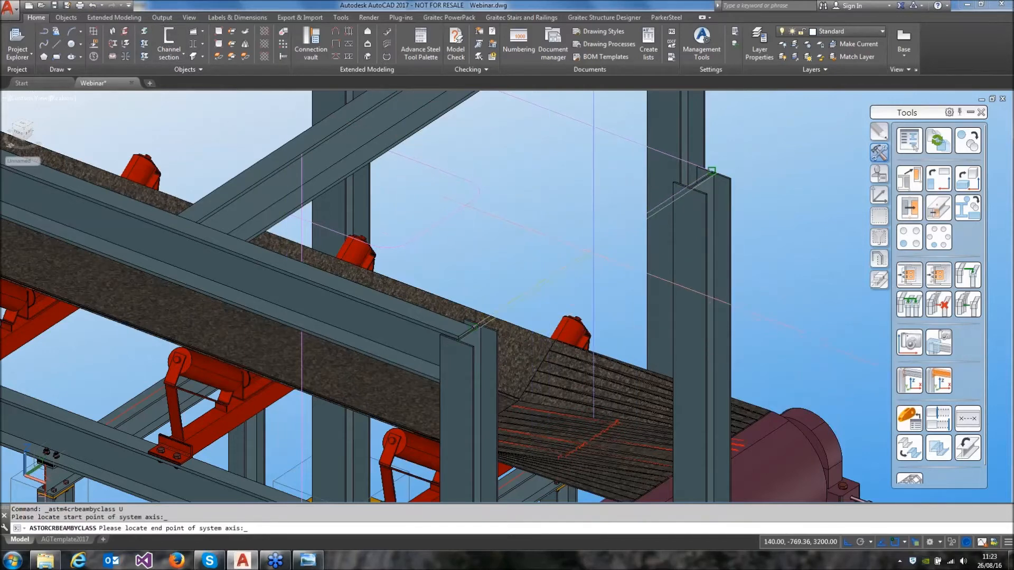
pyautogui.click(711, 227)
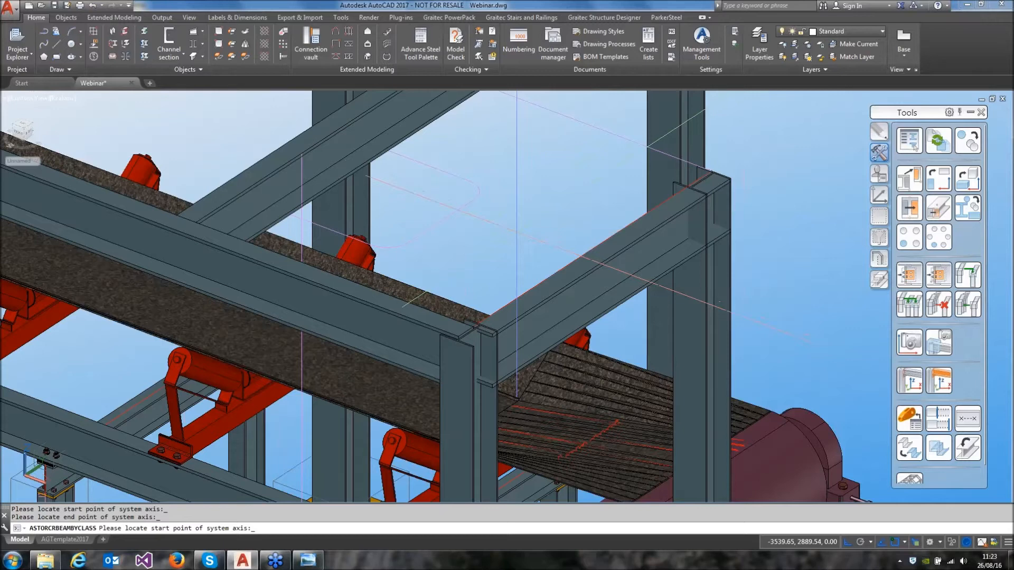
pyautogui.press('Return')
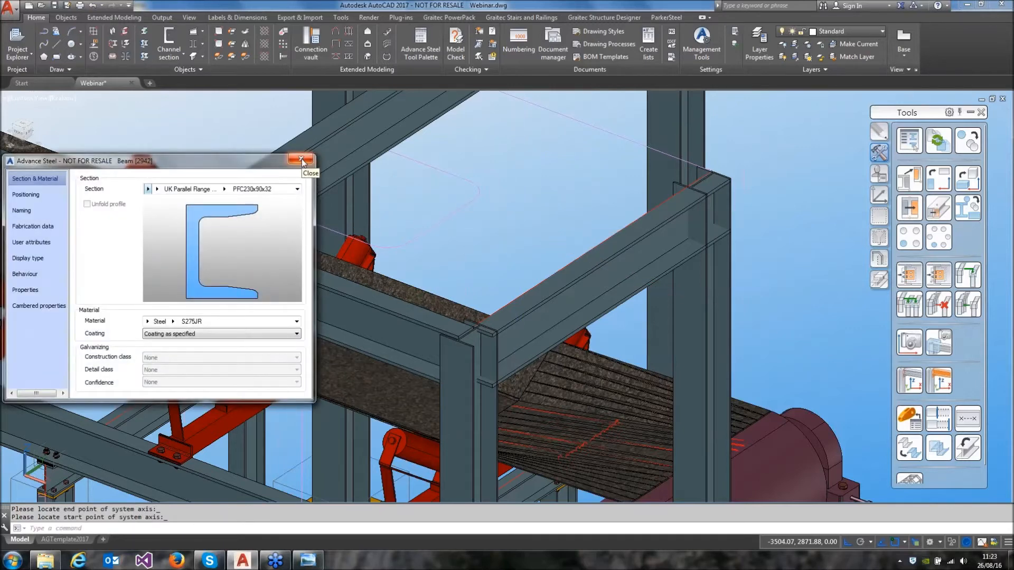
pyautogui.click(302, 160)
# Add a rolled I-section beam from the top of the intermediate drum-end column across to the opposite perimeter channel beam
pyautogui.moveTo(302, 158); pyautogui.dragTo(384, 282, button='middle')
pyautogui.scroll(-2, 531, 302)
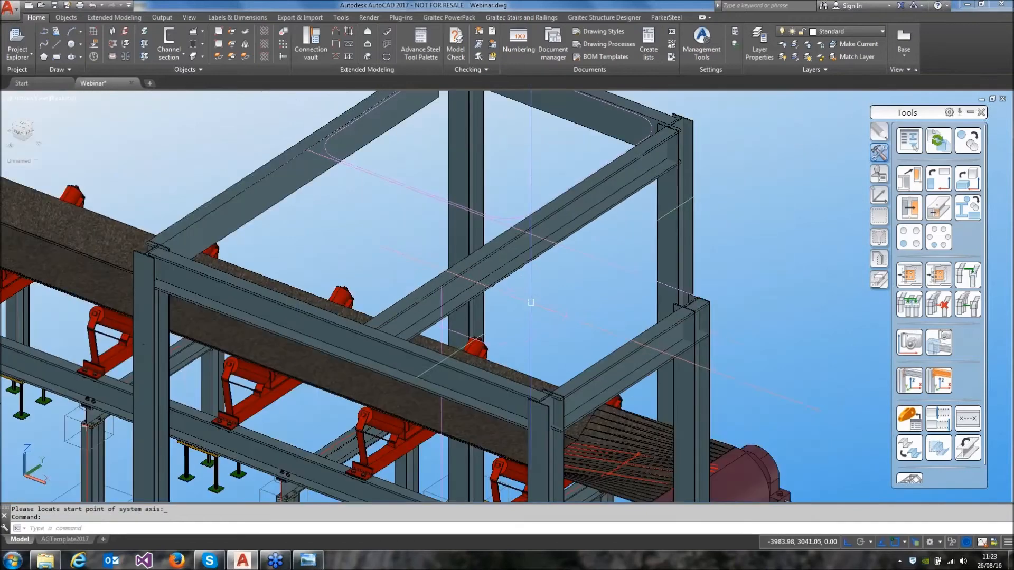
pyautogui.click(166, 55)
pyautogui.click(164, 73)
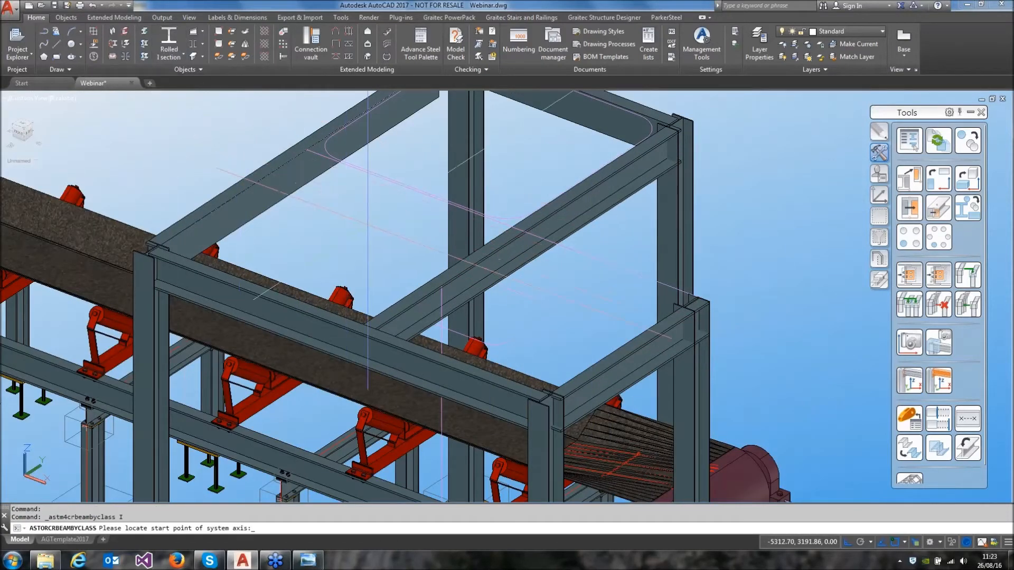
pyautogui.click(598, 258)
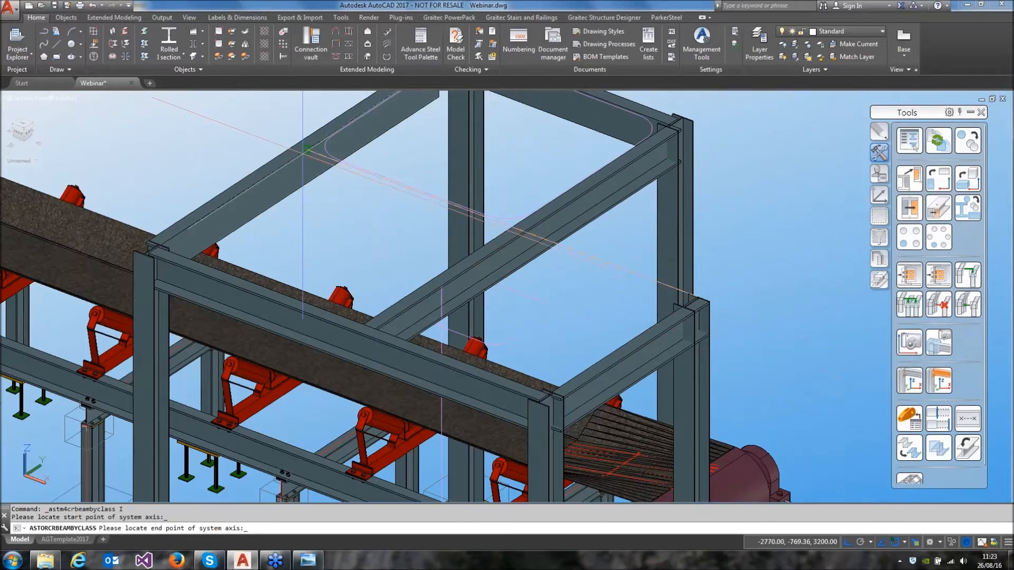
pyautogui.click(306, 150)
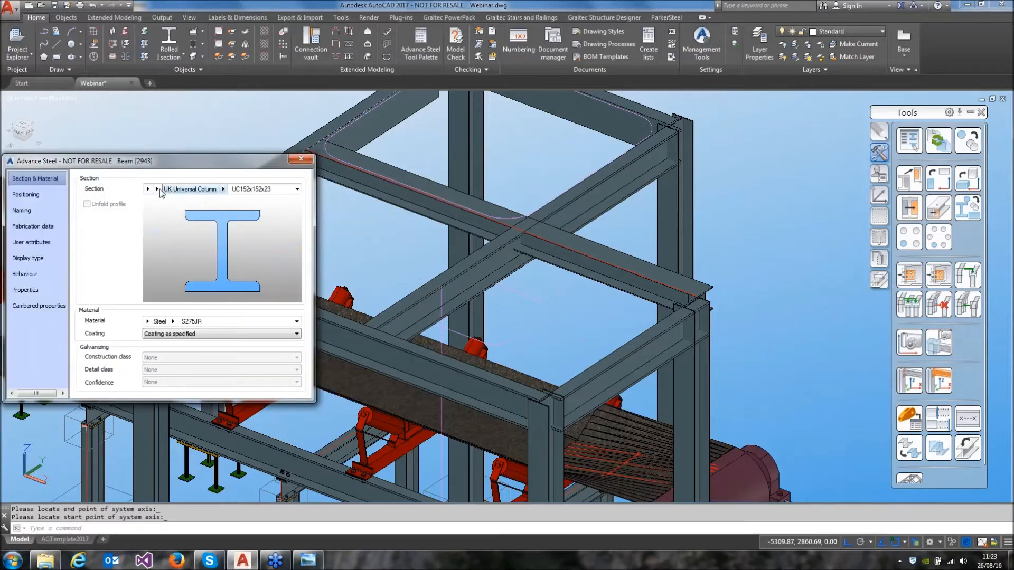
# Change the new I-beam's section to UK Universal Beam UB254x146x31 and set its offset to the upper corner opposite the default side
pyautogui.click(158, 189)
pyautogui.click(179, 248)
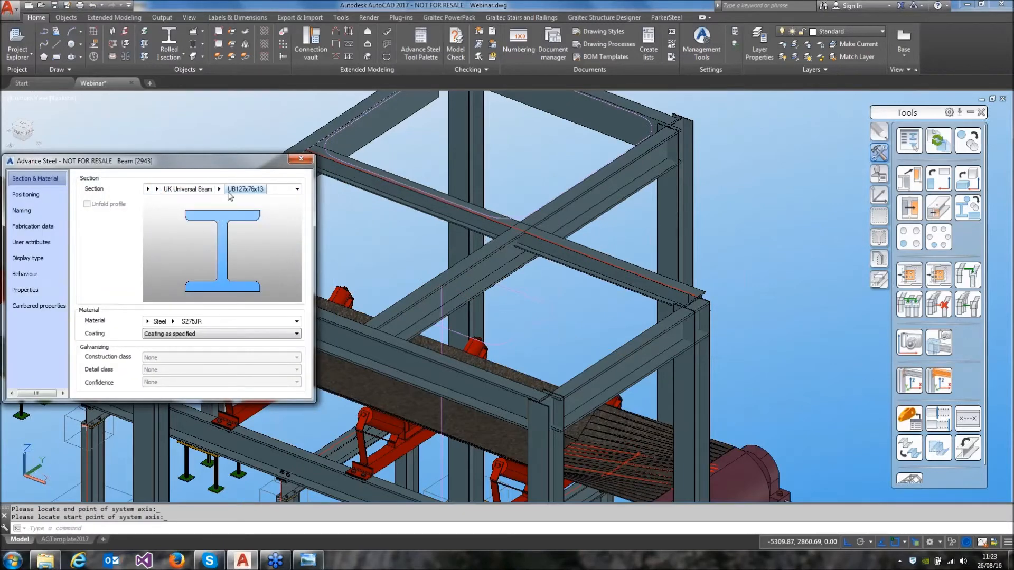
pyautogui.click(220, 189)
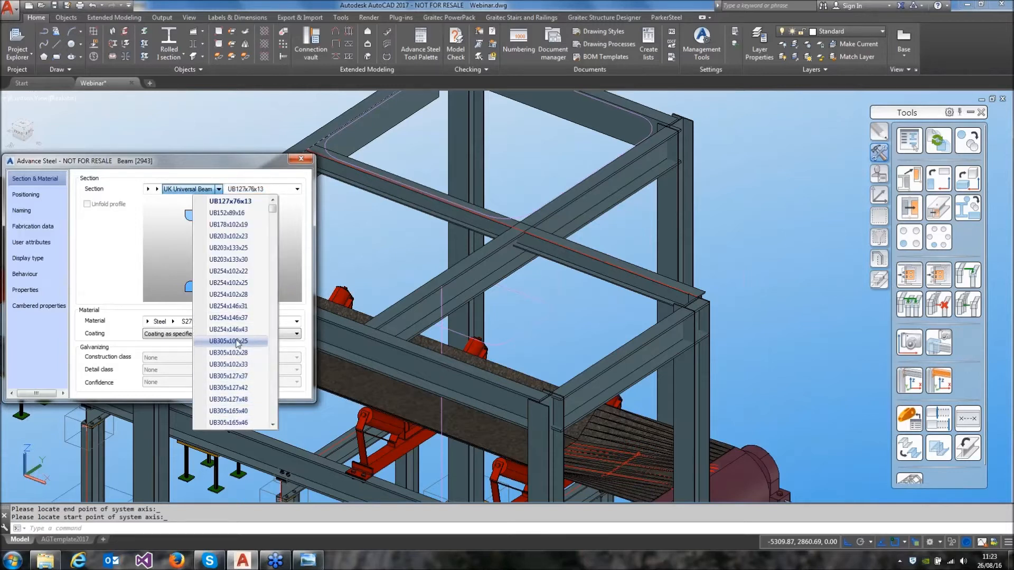
pyautogui.click(233, 307)
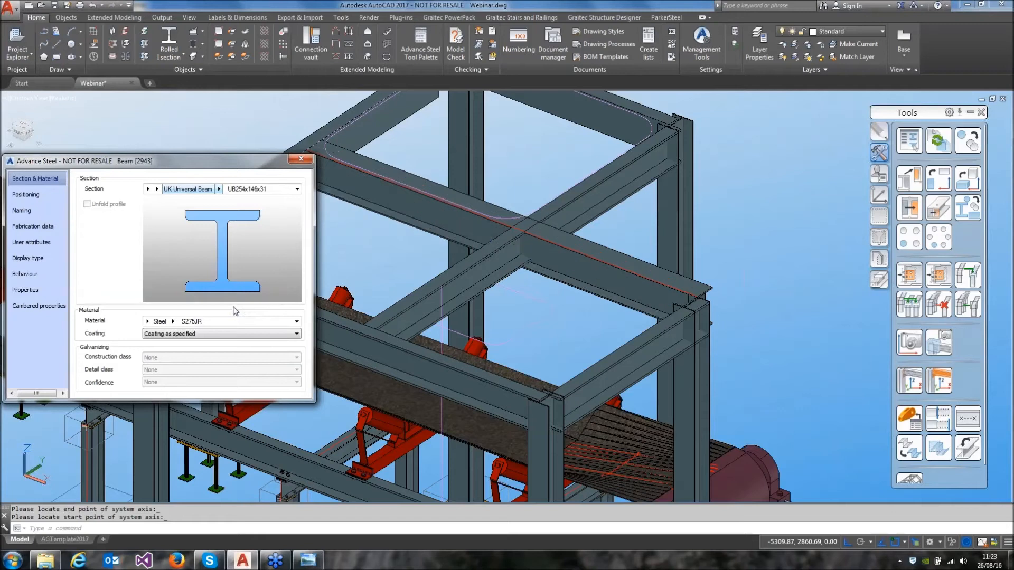
pyautogui.click(49, 198)
pyautogui.click(156, 190)
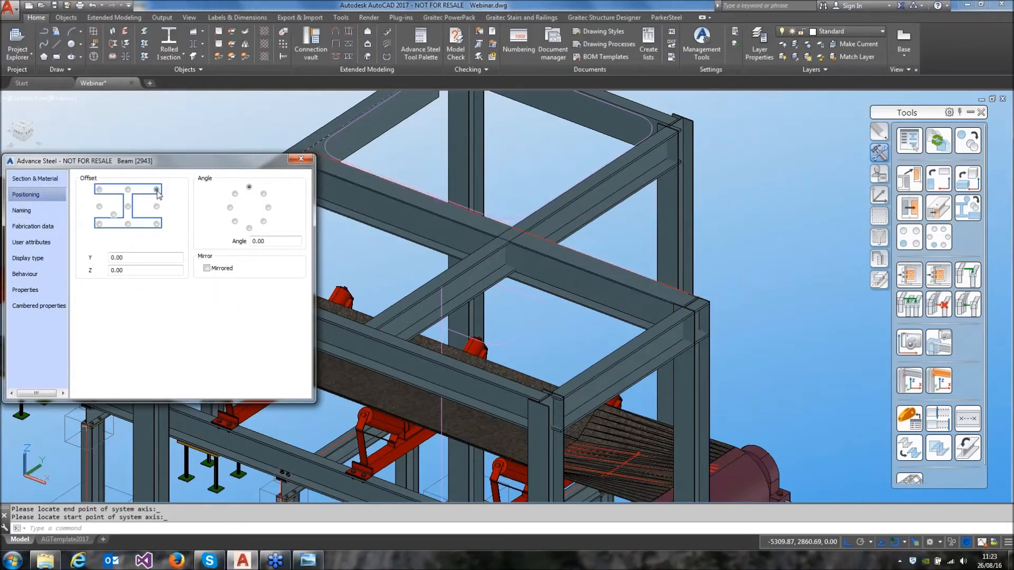
pyautogui.click(300, 159)
# Stretch the short end of the perimeter channel beam out to the top of the far corner column
pyautogui.scroll(4, 343, 264)
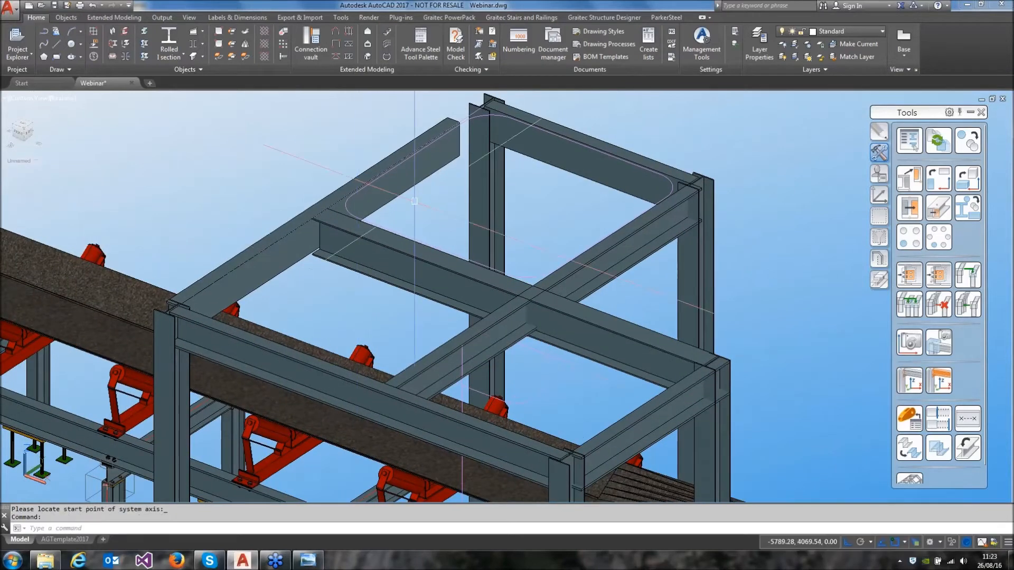
pyautogui.scroll(-3, 414, 201)
pyautogui.scroll(6, 433, 226)
pyautogui.click(451, 189)
pyautogui.click(510, 176)
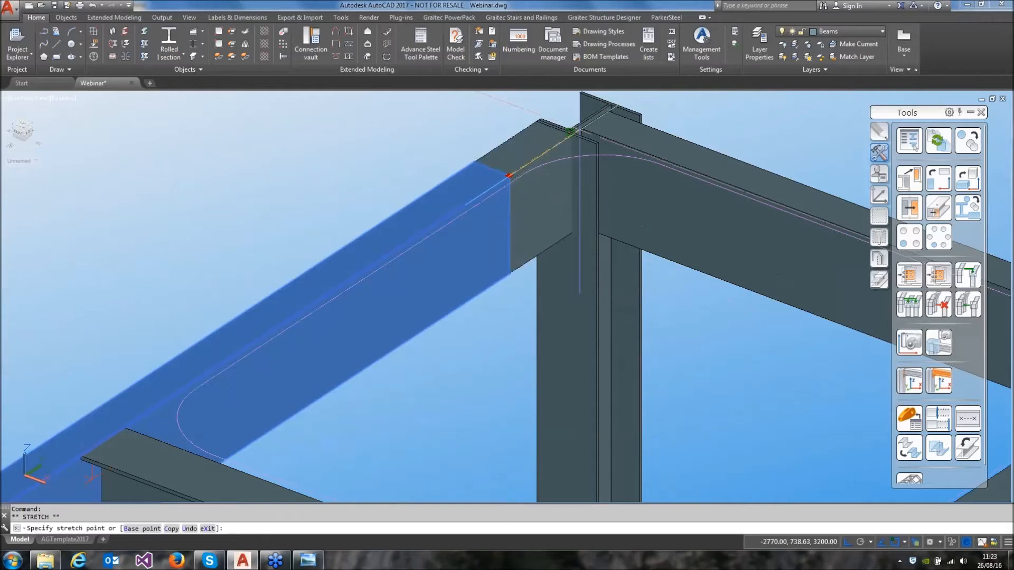
pyautogui.click(578, 129)
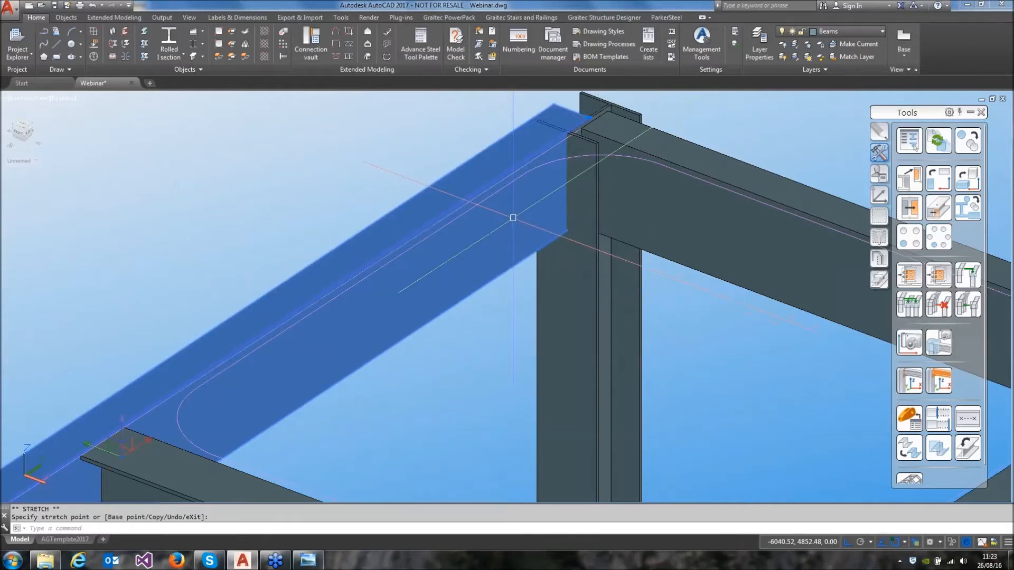
pyautogui.press('Escape')
pyautogui.scroll(-5, 510, 211)
pyautogui.moveTo(520, 247); pyautogui.dragTo(498, 189, button='middle')
pyautogui.press('Escape')
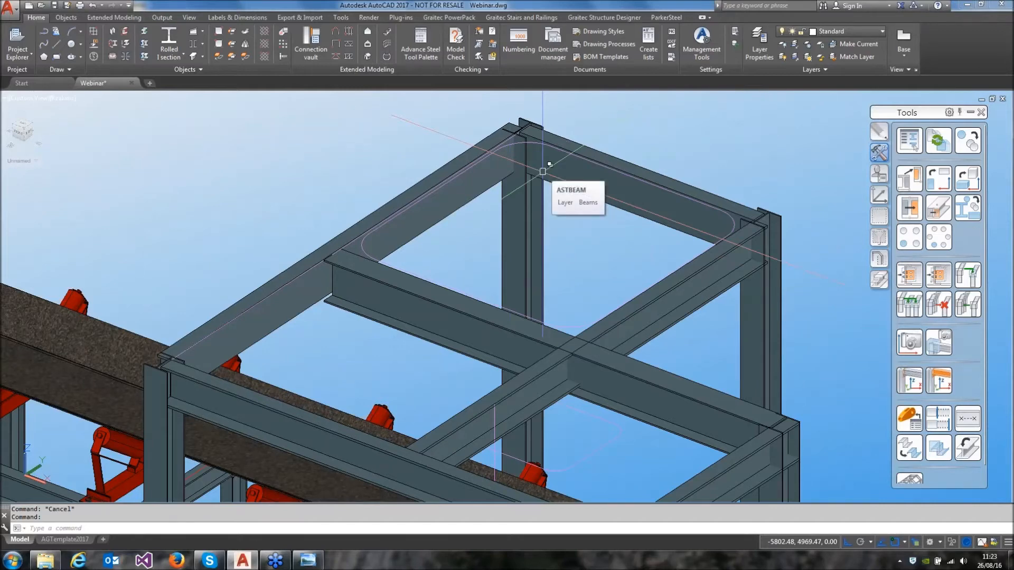
# Stretch the perimeter channel's end to the endpoint on the far corner column, using an endpoint snap
pyautogui.scroll(5, 543, 171)
pyautogui.click(446, 132)
pyautogui.click(449, 143)
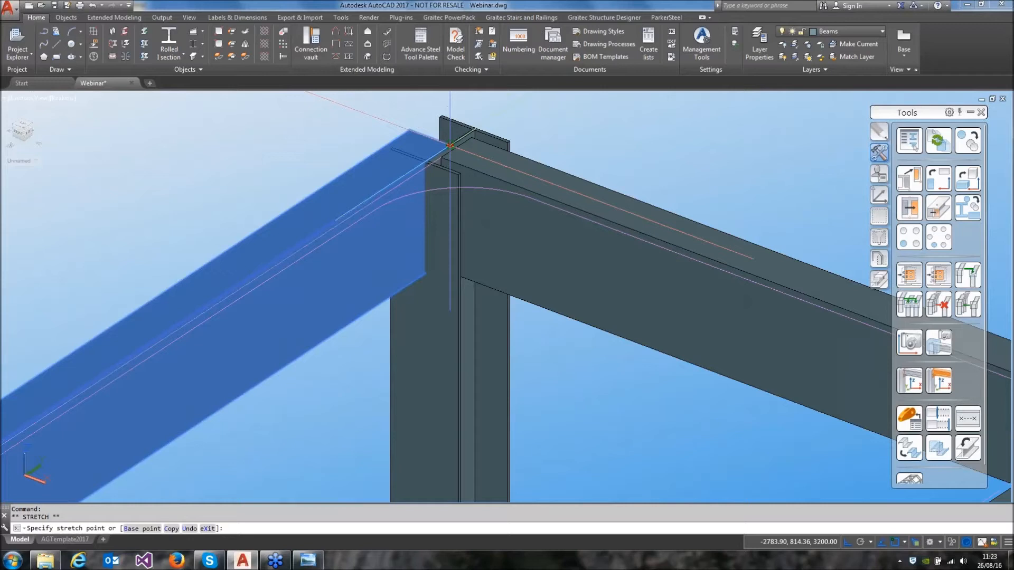
pyautogui.keyDown('shift'); pyautogui.rightClick(385, 184); pyautogui.keyUp('shift')
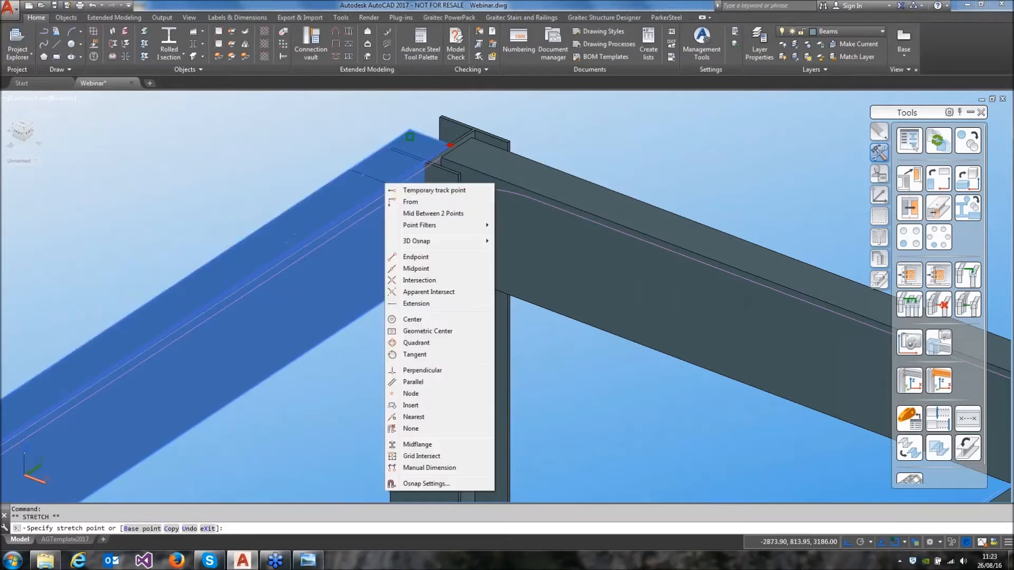
pyautogui.click(411, 257)
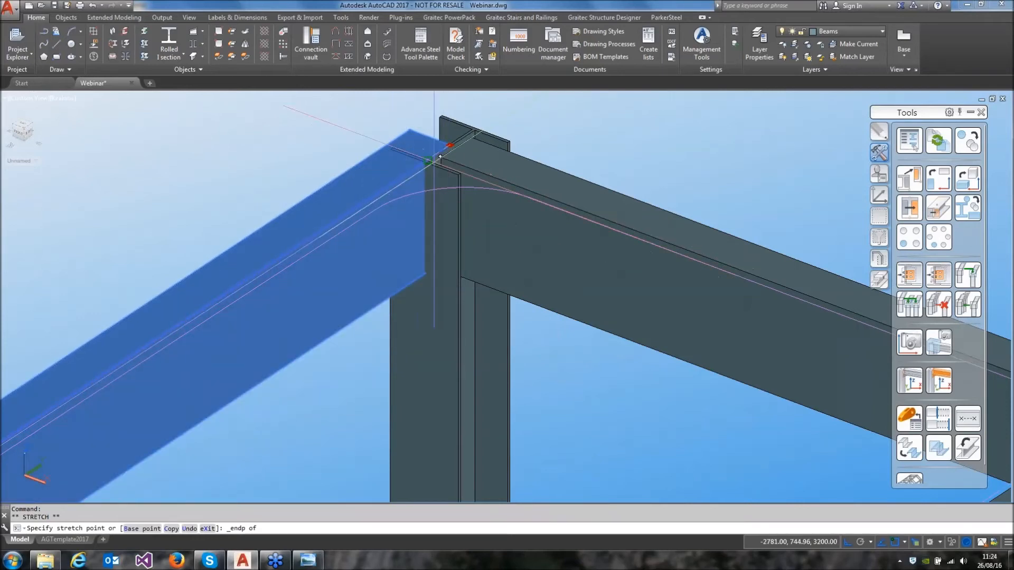
pyautogui.click(441, 155)
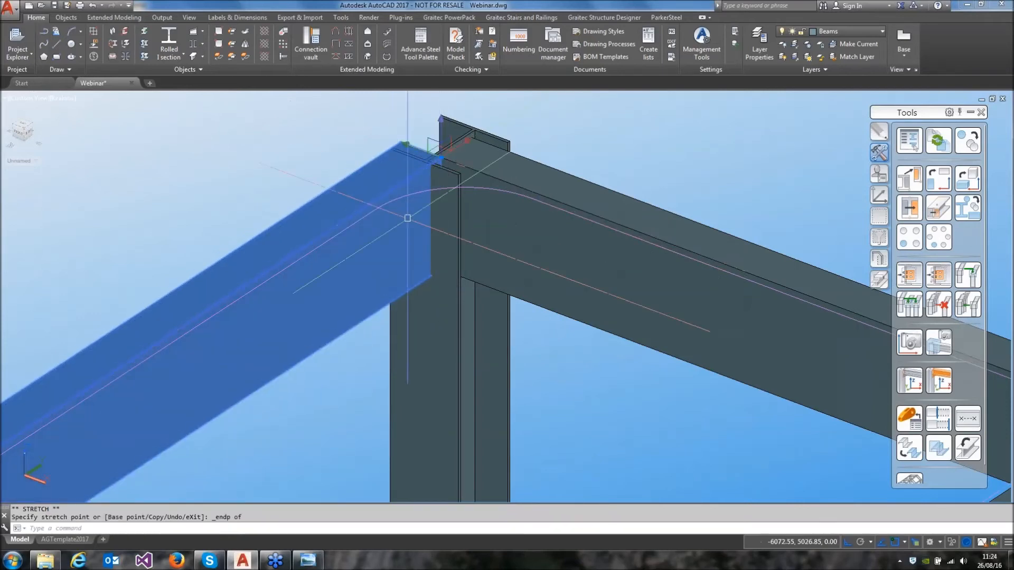
pyautogui.press('Escape')
# Create a single sided end plate connection with the perimeter channel as main beam and the I-beam as secondary beam
pyautogui.scroll(-3, 410, 226)
pyautogui.moveTo(419, 226); pyautogui.dragTo(396, 226, button='middle')
pyautogui.scroll(-5, 396, 226)
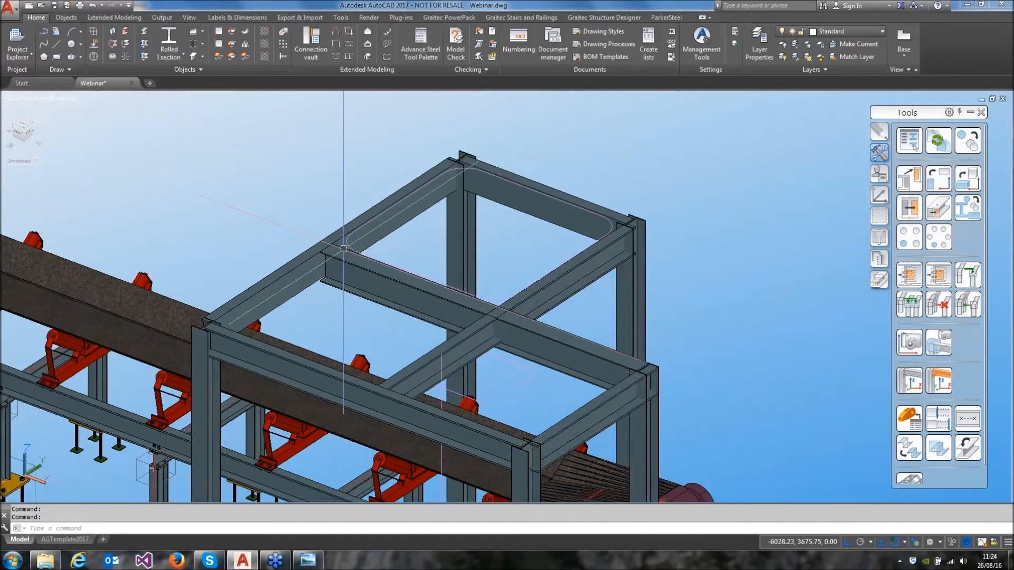
pyautogui.click(311, 44)
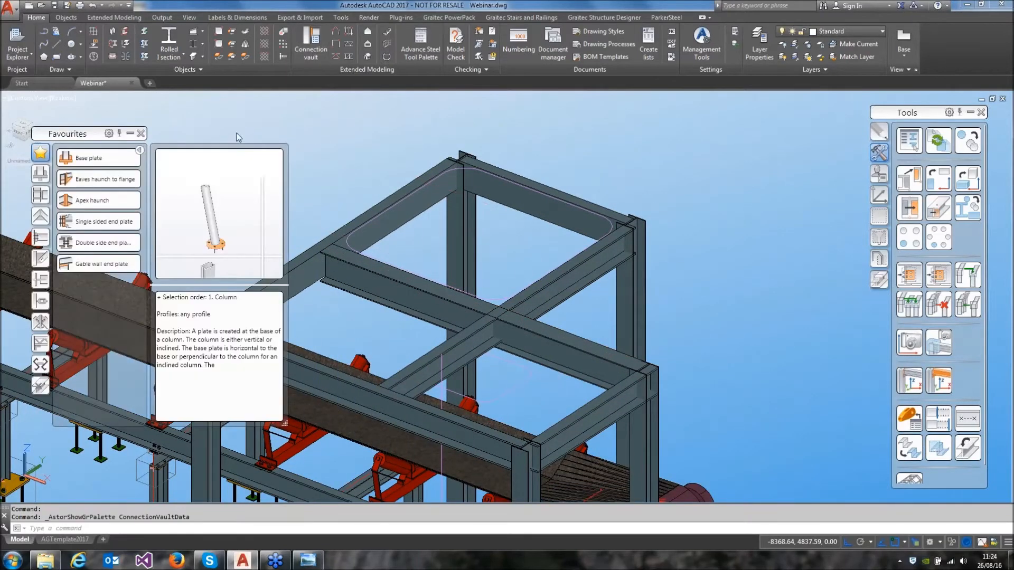
pyautogui.click(88, 226)
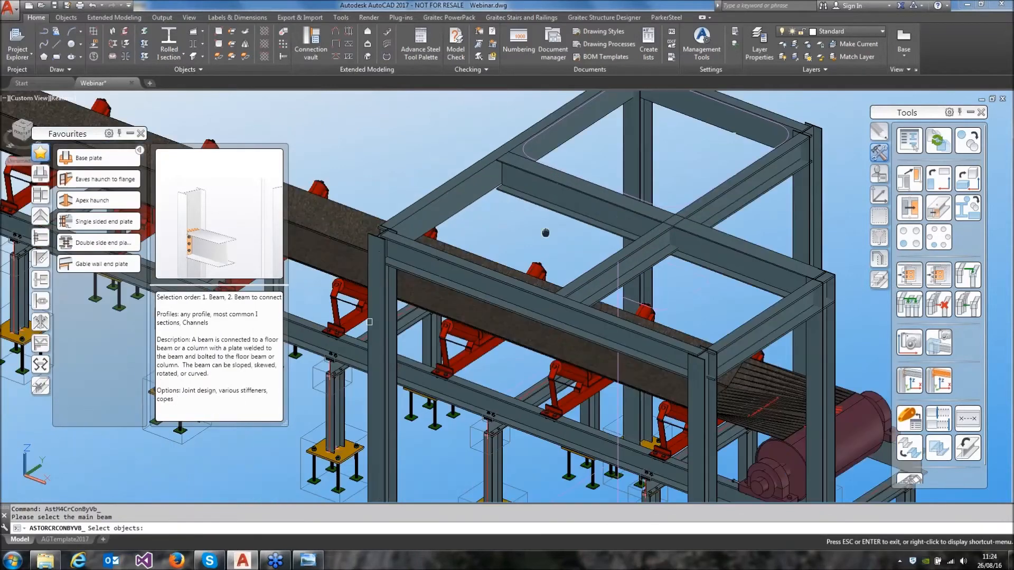
pyautogui.scroll(2, 544, 232)
pyautogui.keyDown('shift'); pyautogui.moveTo(551, 273); pyautogui.dragTo(653, 376, button='middle'); pyautogui.keyUp('shift')
pyautogui.scroll(5, 452, 245)
pyautogui.click(500, 290)
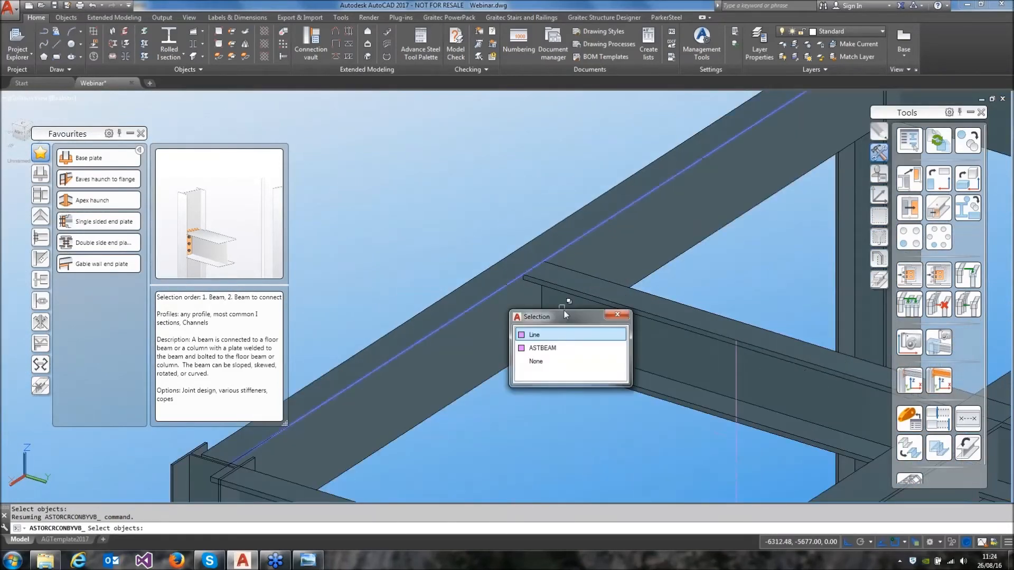
pyautogui.click(543, 347)
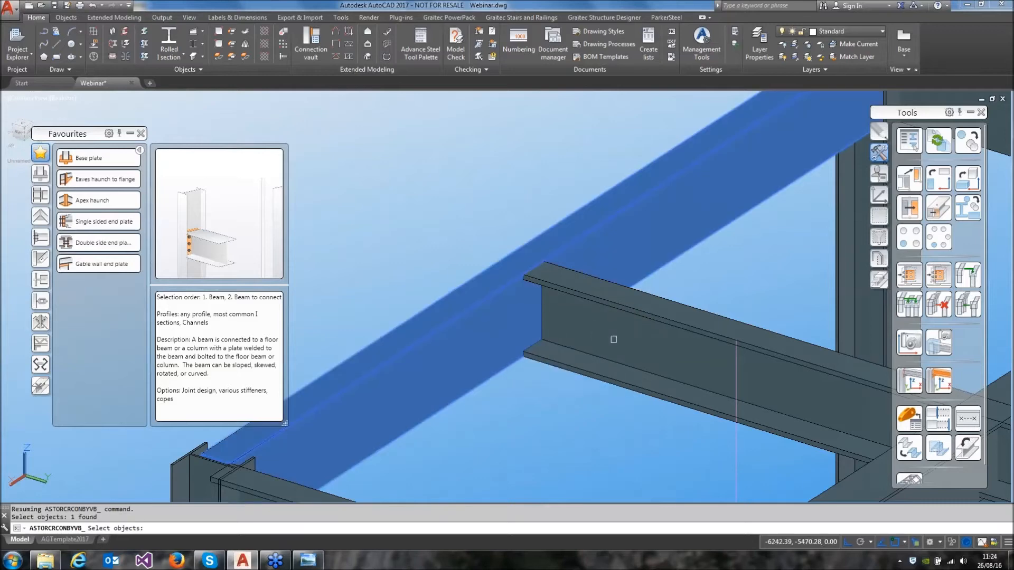
pyautogui.click(615, 338)
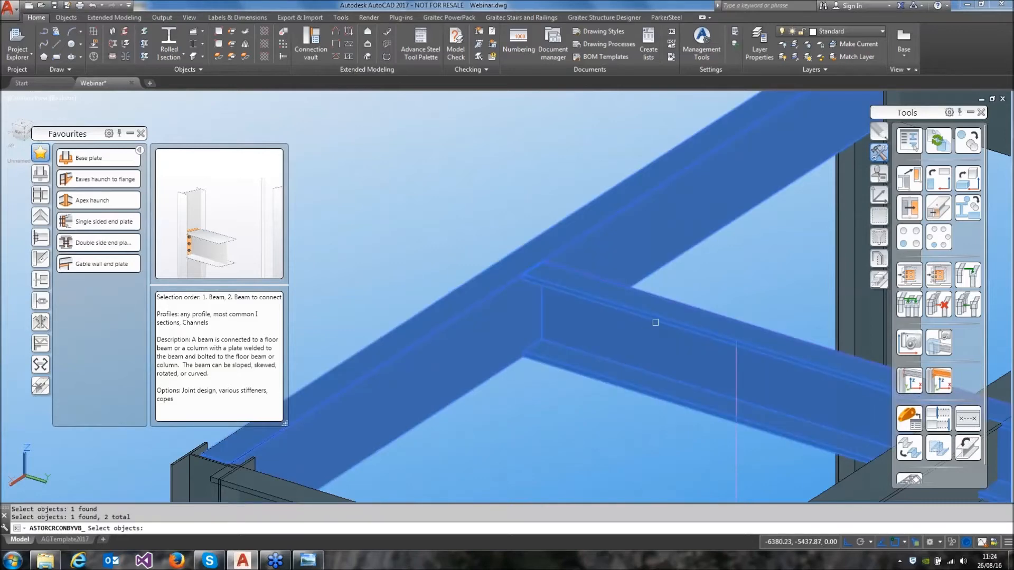
pyautogui.press('Return')
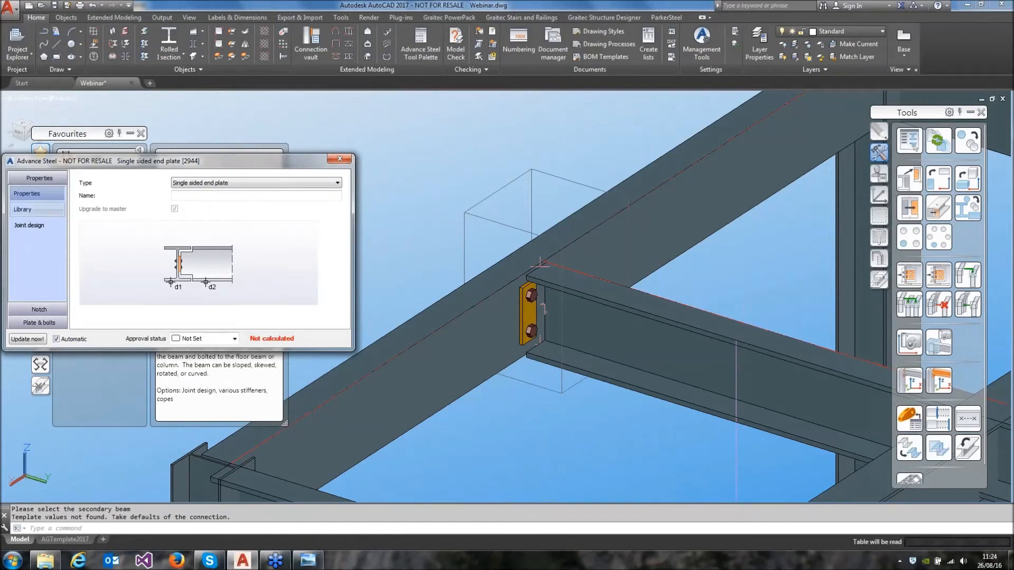
# Apply the PFC230 library values to the single sided end plate connection
pyautogui.click(32, 210)
pyautogui.moveTo(342, 212); pyautogui.dragTo(315, 315)
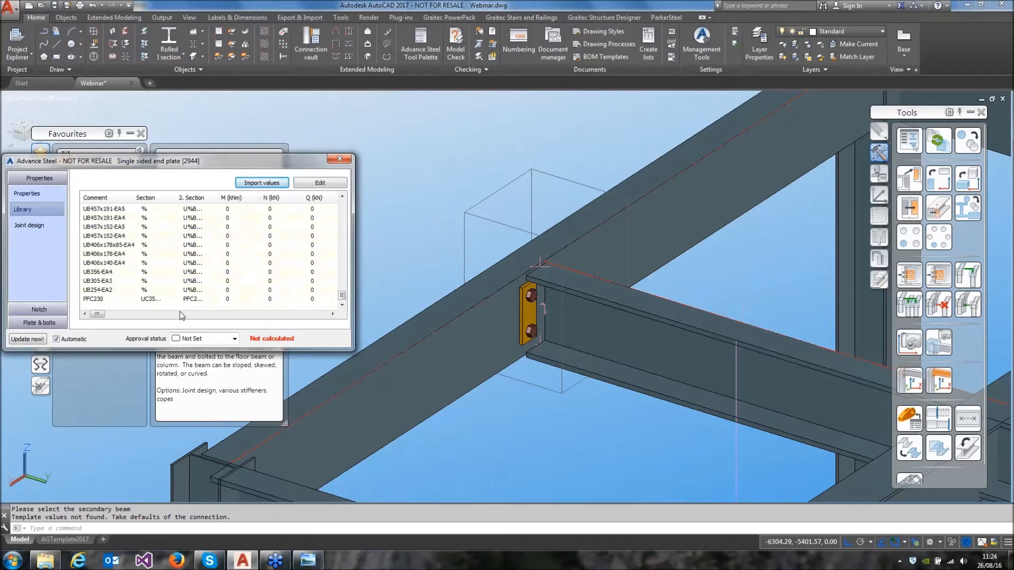
pyautogui.click(91, 299)
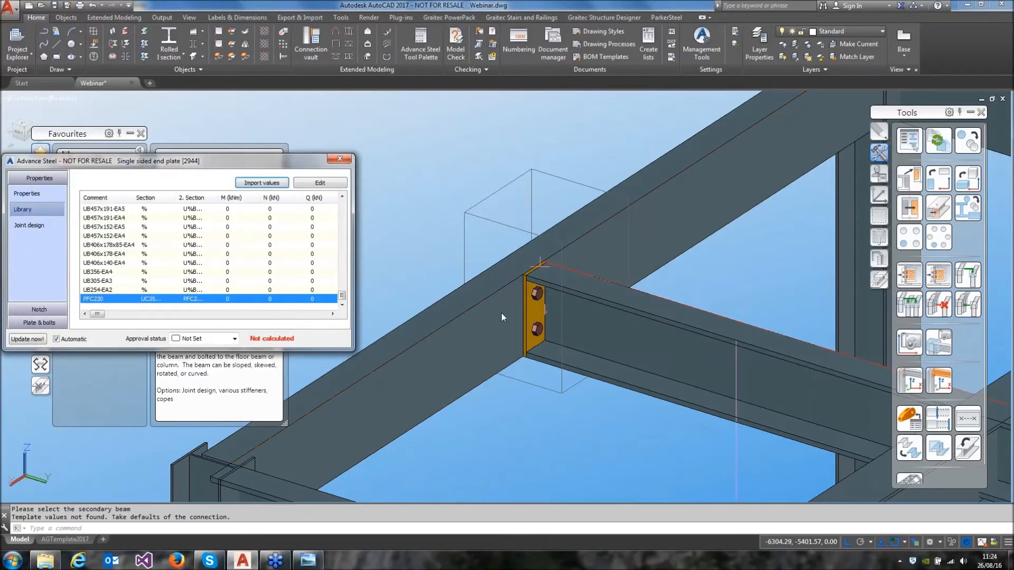
pyautogui.click(339, 160)
# Start a multiple joint copy with the new end plate connection as source and select the frame's five columns as main members
pyautogui.scroll(-5, 481, 257)
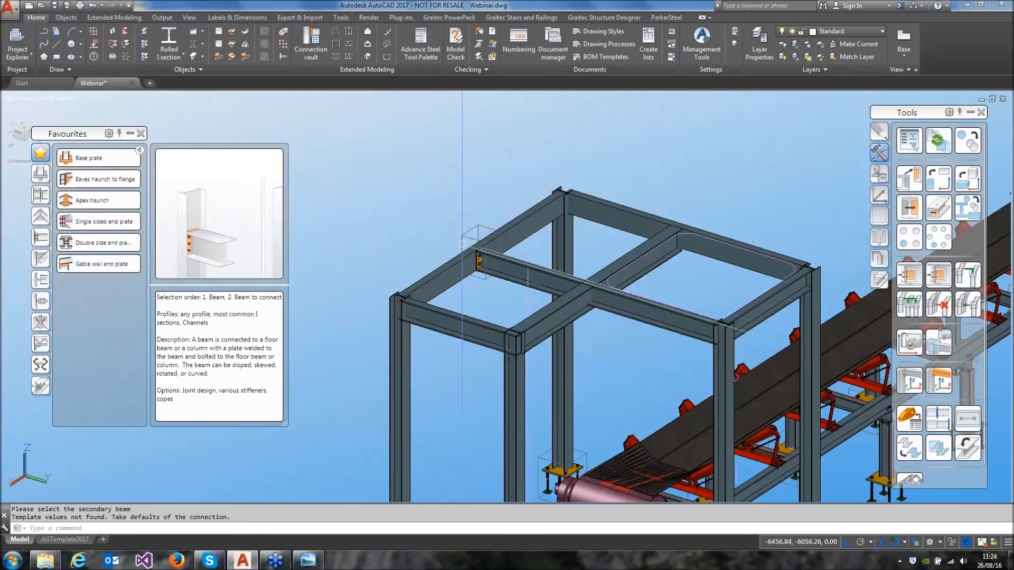
pyautogui.moveTo(481, 257); pyautogui.dragTo(425, 247, button='middle')
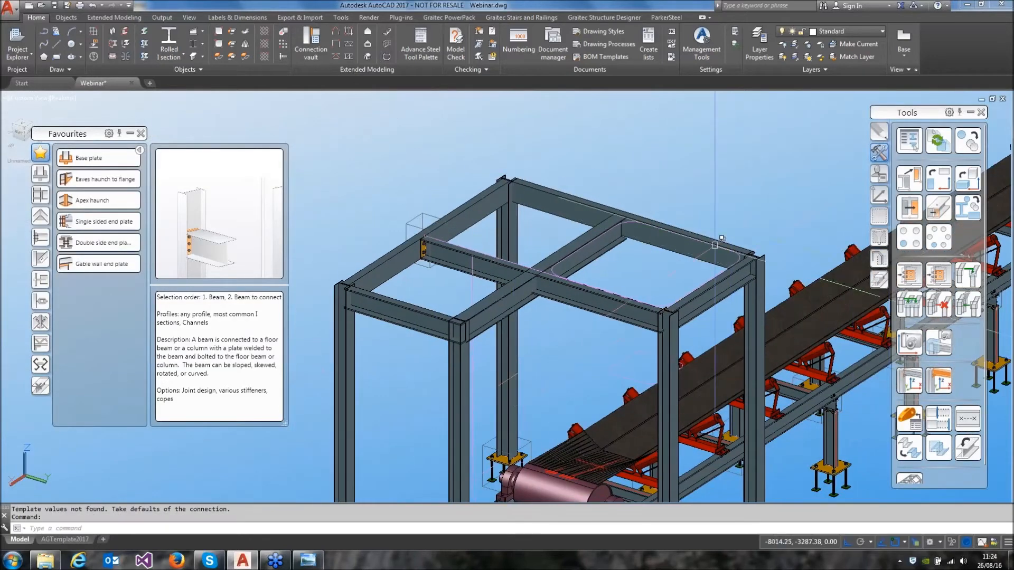
pyautogui.click(940, 276)
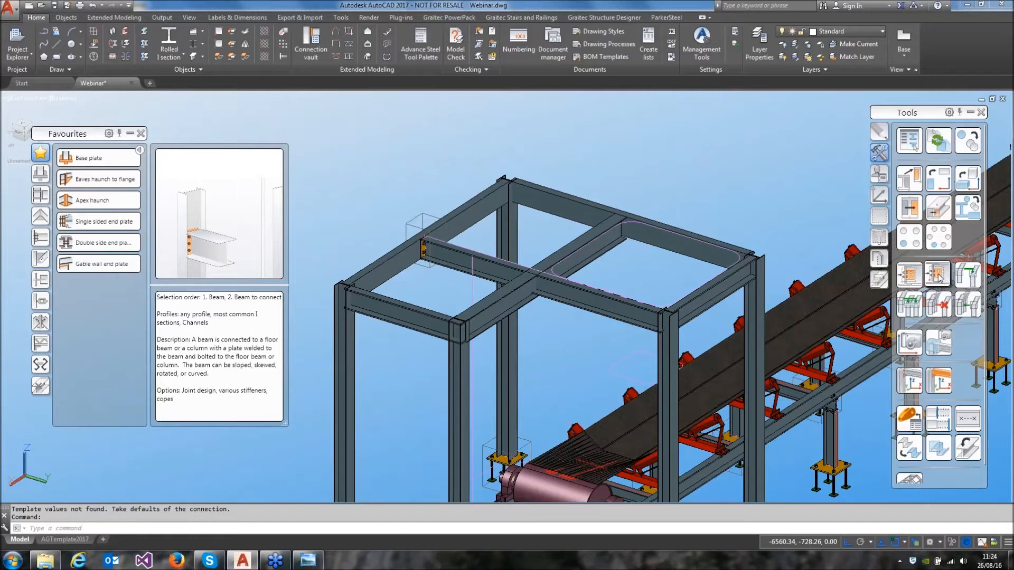
pyautogui.click(939, 277)
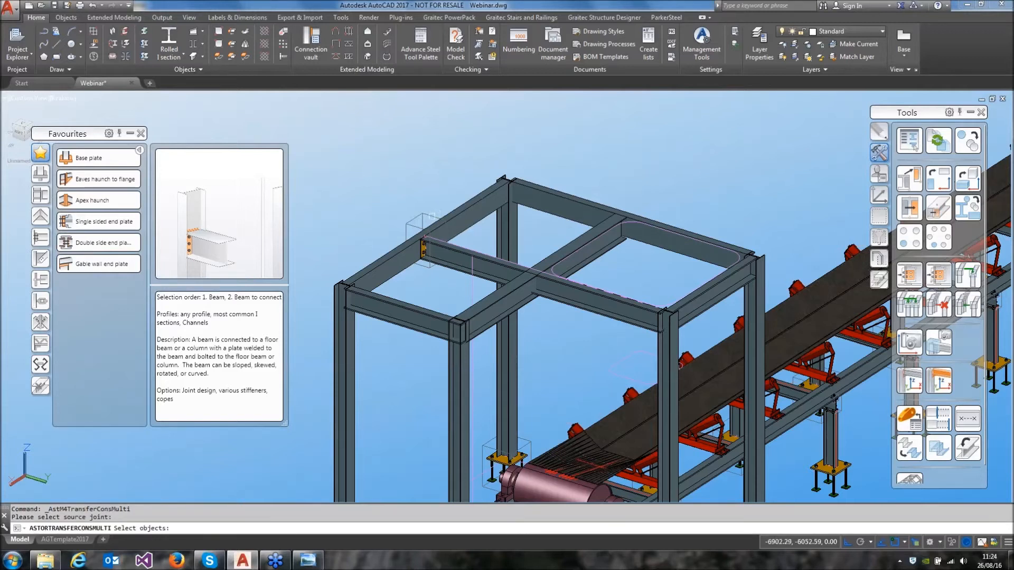
pyautogui.click(432, 212)
pyautogui.click(510, 218)
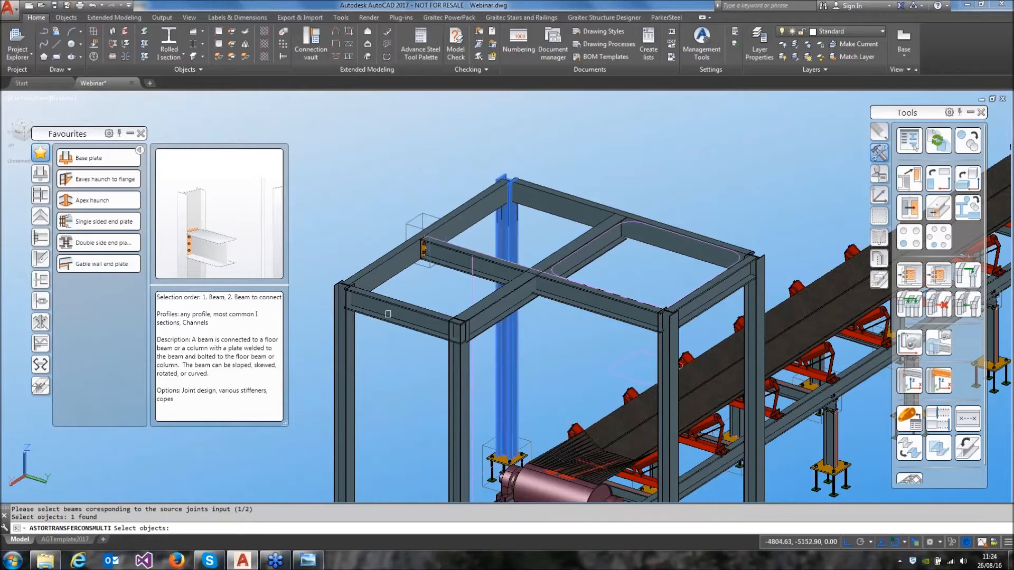
pyautogui.click(350, 339)
pyautogui.click(454, 381)
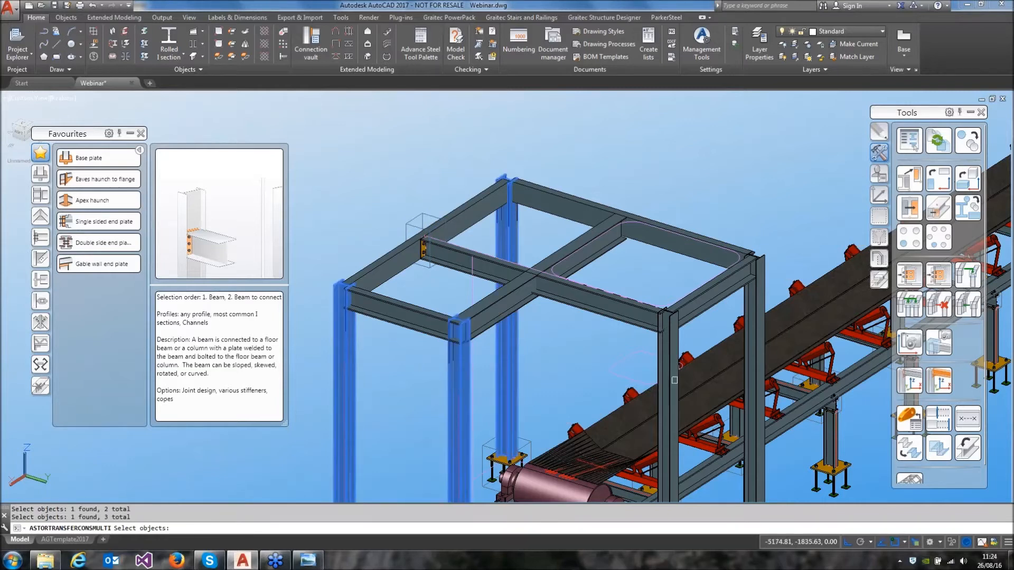
pyautogui.click(670, 344)
pyautogui.click(758, 298)
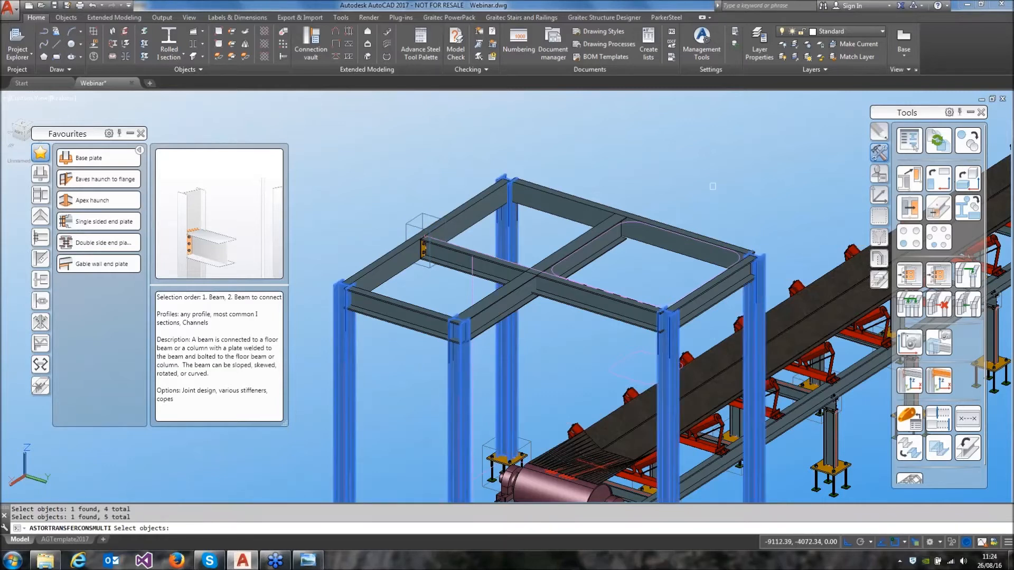
pyautogui.press('Return')
# Select the four perimeter channel beams and the I-beam as secondary members to copy the end plates to the column joints
pyautogui.click(590, 213)
pyautogui.click(602, 309)
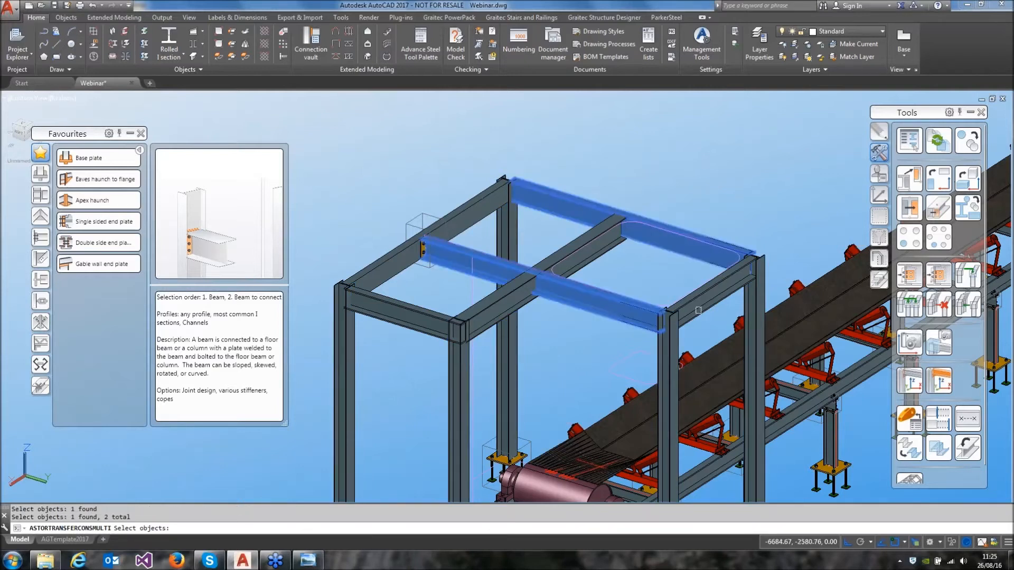
pyautogui.click(708, 306)
pyautogui.click(396, 316)
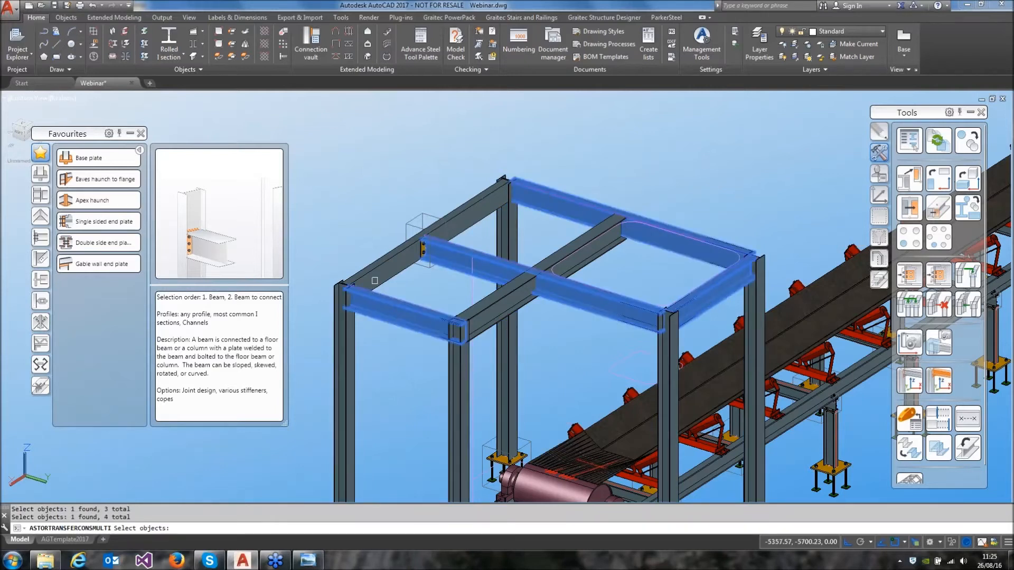
pyautogui.click(375, 279)
pyautogui.press('Return')
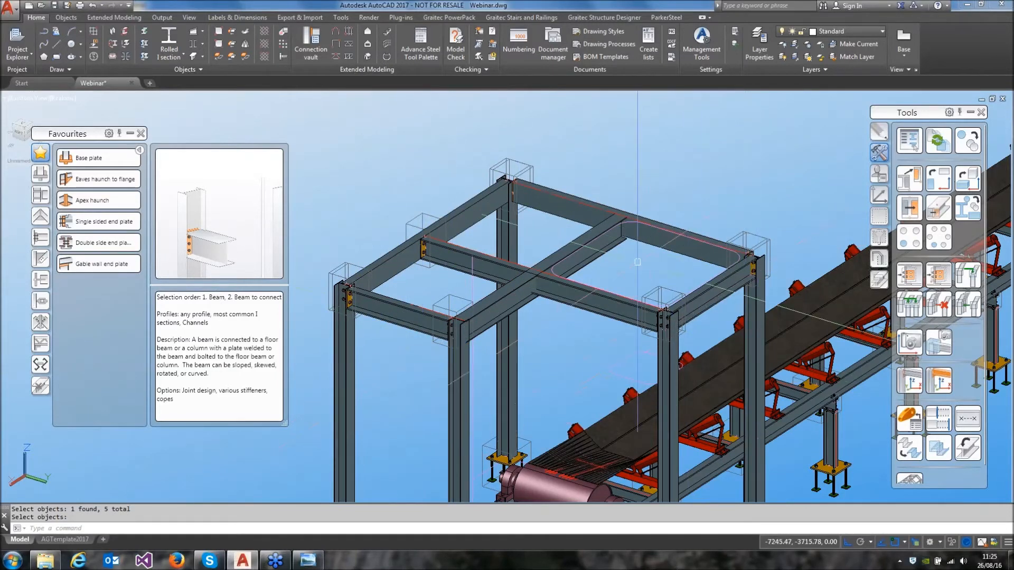
# Create a single sided end plate connecting the second I-beam to the column at its near end
pyautogui.click(93, 231)
pyautogui.click(460, 375)
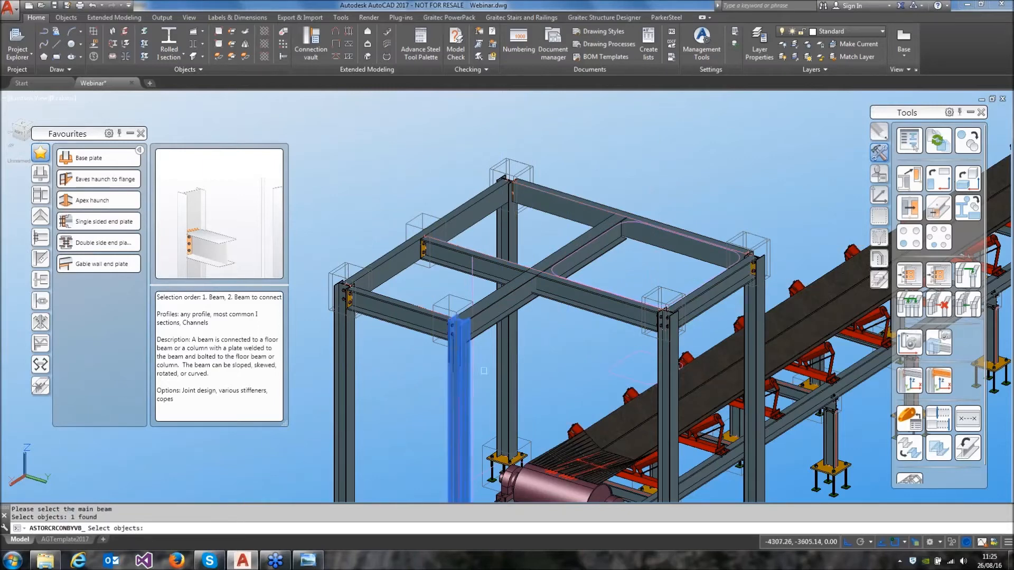
pyautogui.press('Return')
pyautogui.click(482, 332)
pyautogui.press('Return')
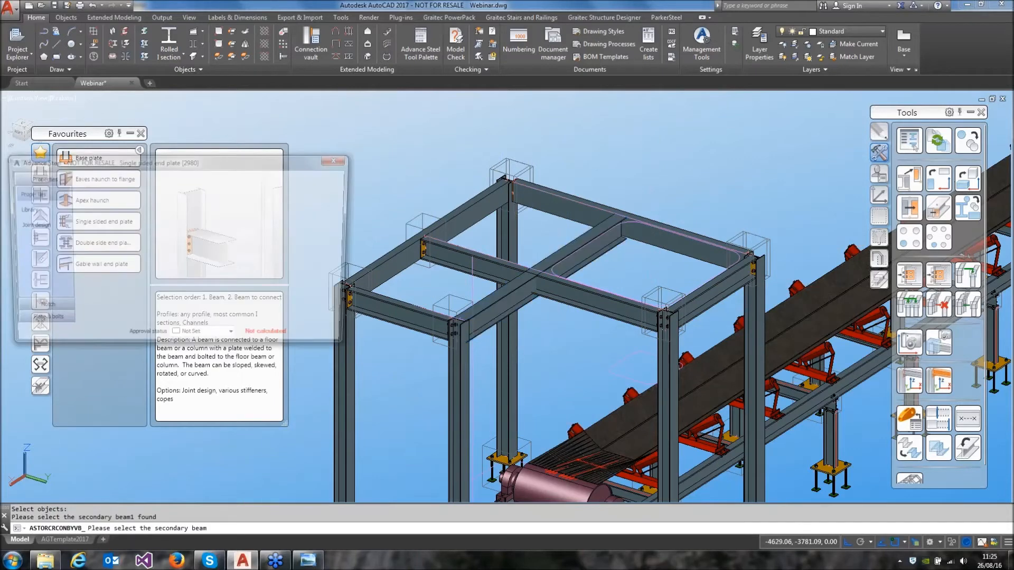
pyautogui.click(340, 158)
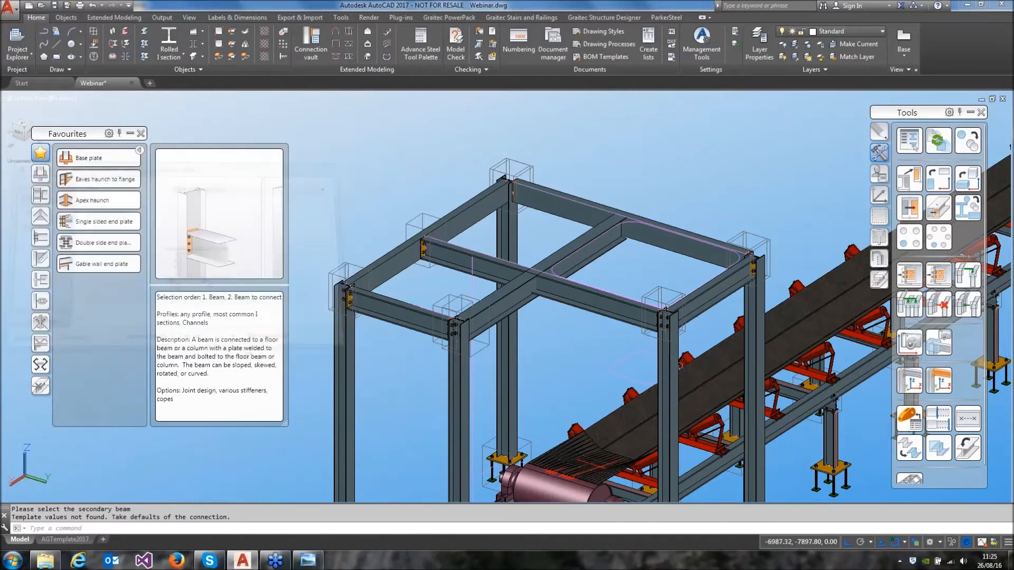
# Create a single sided end plate with the far perimeter channel as main beam and the second I-beam as secondary beam
pyautogui.click(100, 223)
pyautogui.click(648, 237)
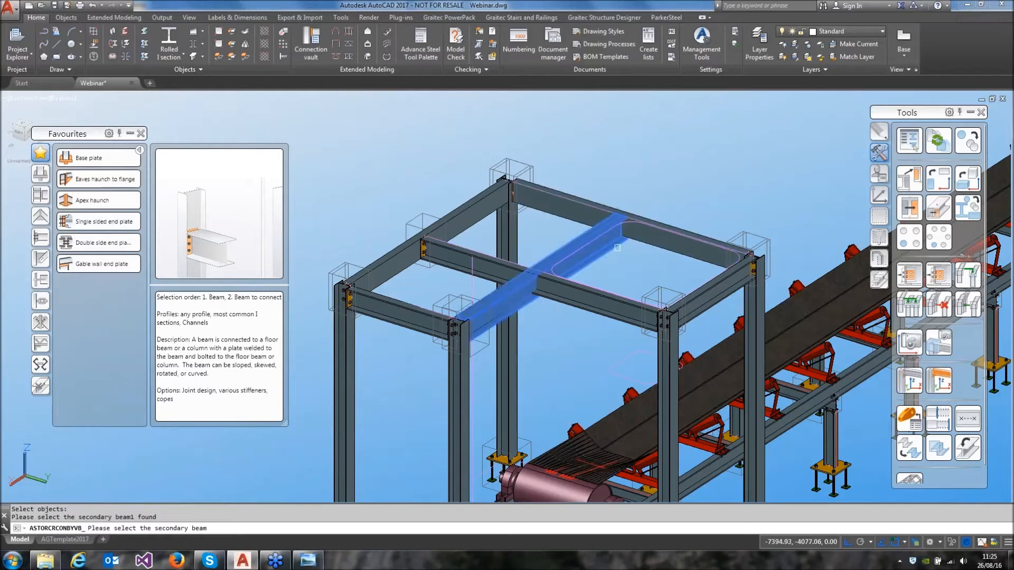
pyautogui.click(602, 239)
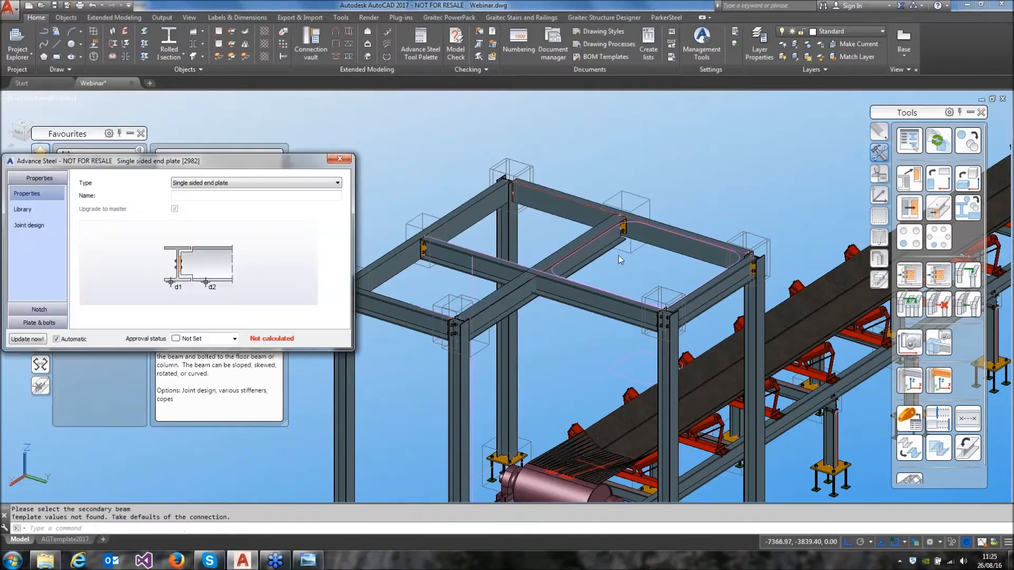
pyautogui.click(336, 160)
pyautogui.click(549, 277)
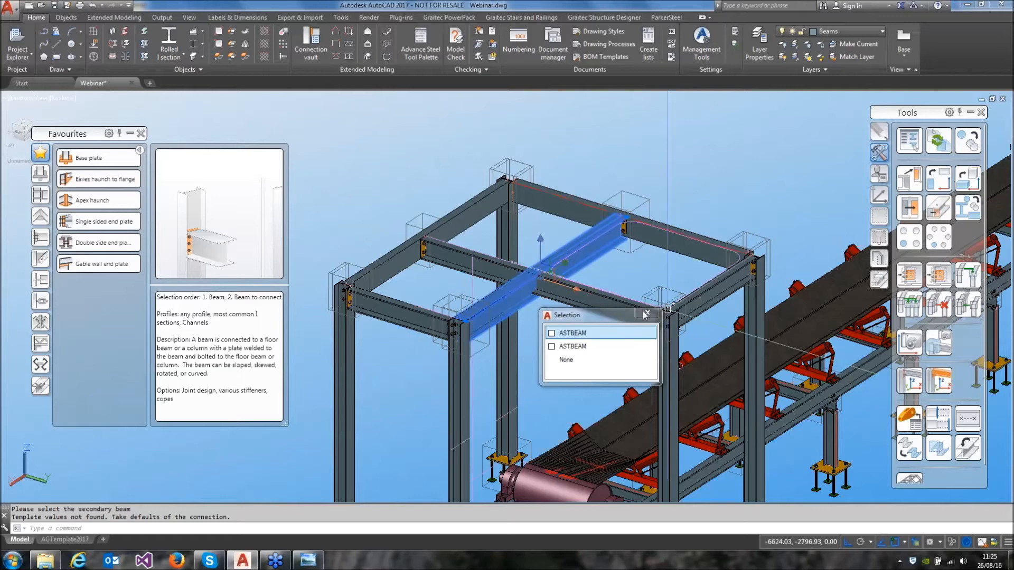
pyautogui.press('Escape')
pyautogui.press('Escape')
# Split the second I-beam at the node where it crosses the other I-beam
pyautogui.scroll(5, 551, 268)
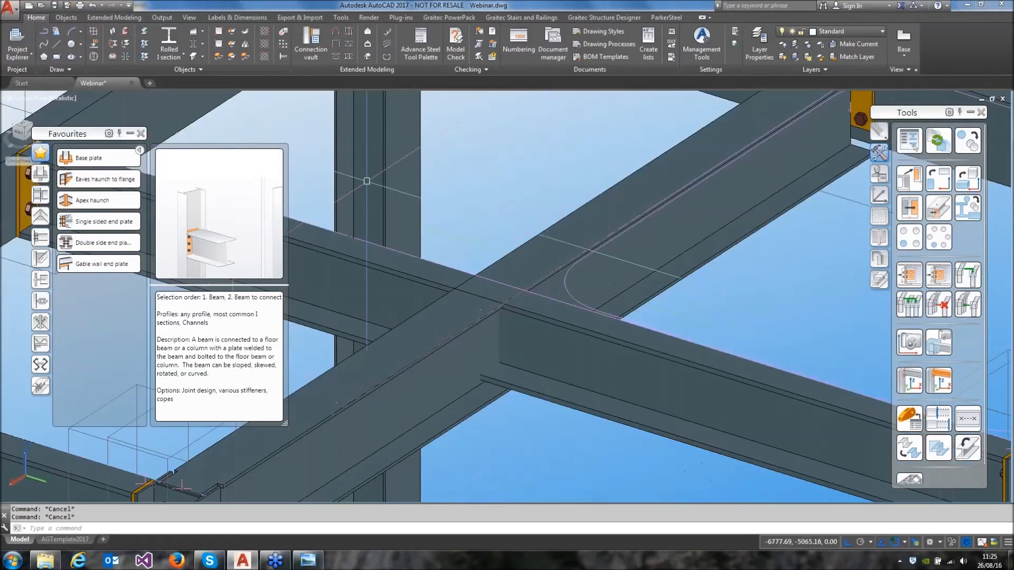
pyautogui.click(143, 43)
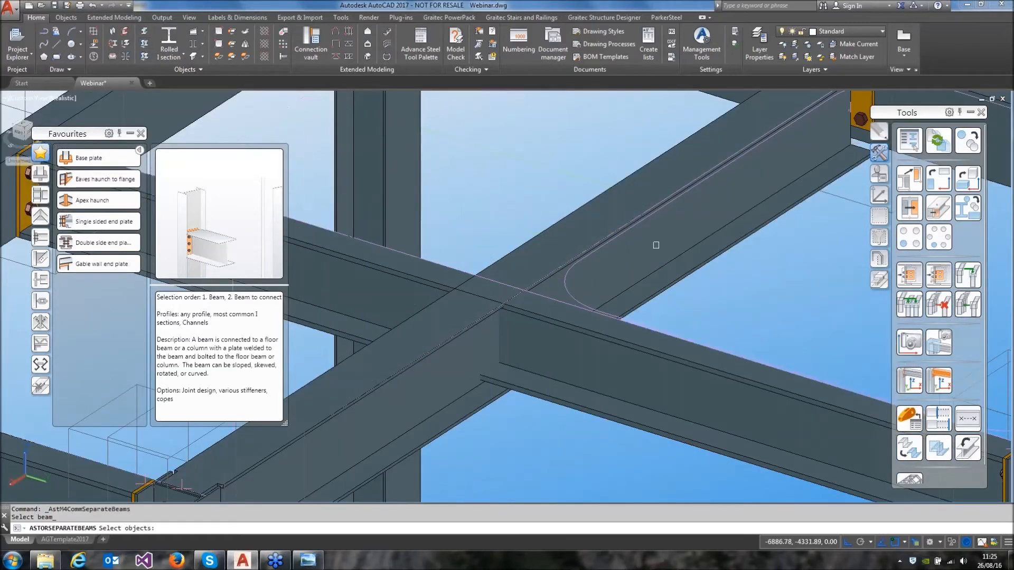
pyautogui.scroll(-5, 603, 282)
pyautogui.click(591, 305)
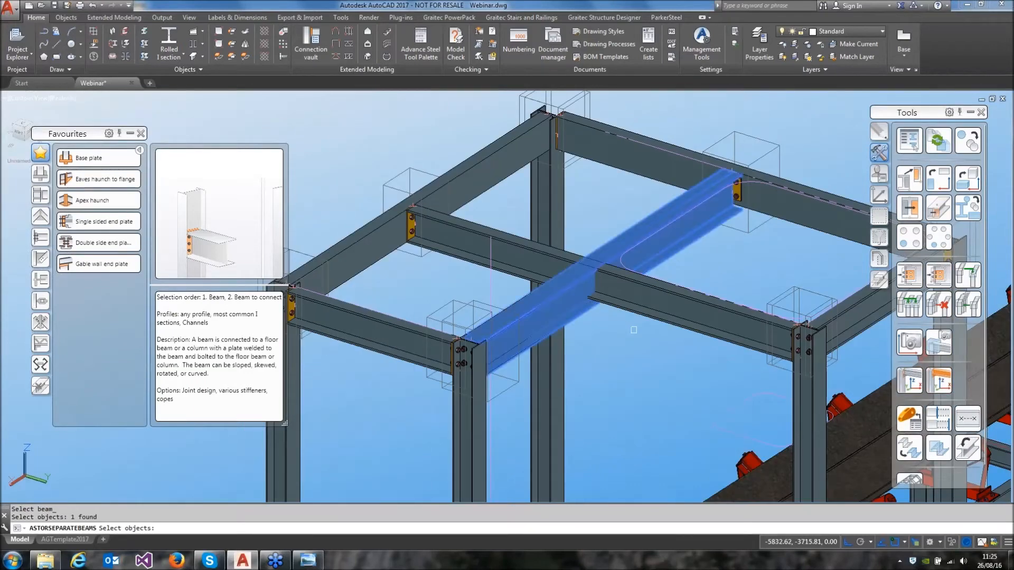
pyautogui.press('Return')
pyautogui.keyDown('shift'); pyautogui.rightClick(727, 298); pyautogui.keyUp('shift')
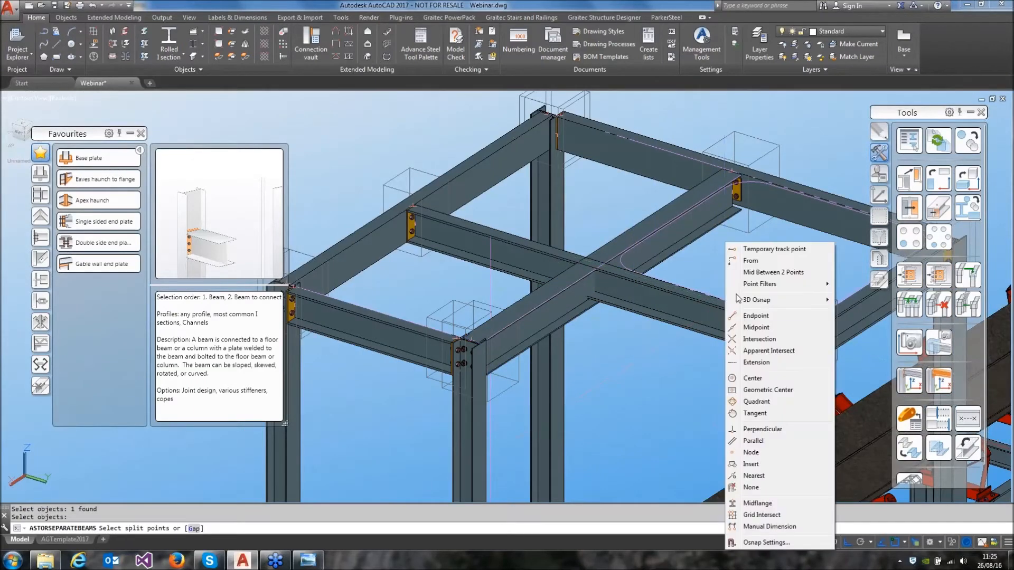
pyautogui.click(752, 452)
pyautogui.click(741, 332)
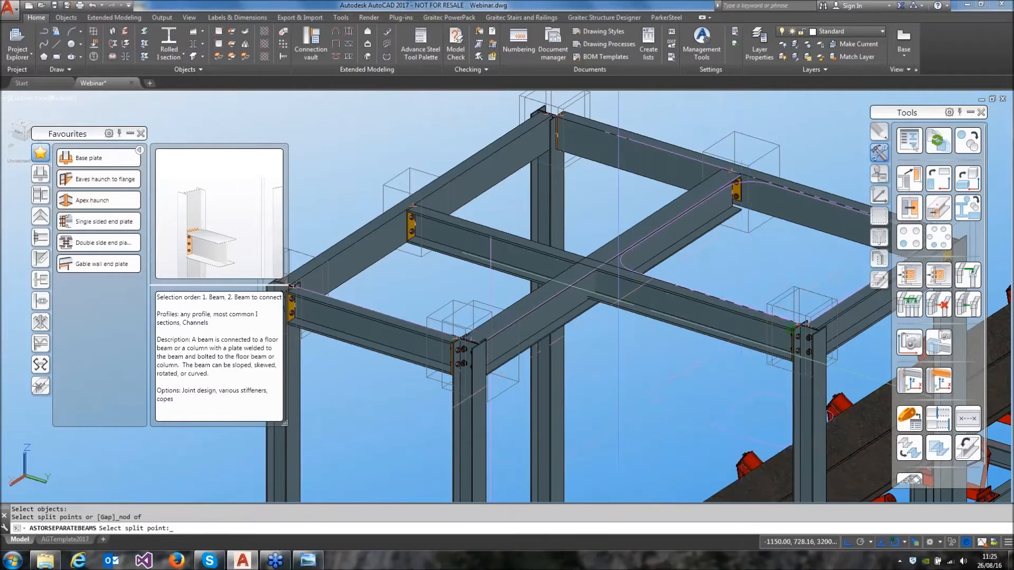
pyautogui.press('Return')
pyautogui.click(578, 296)
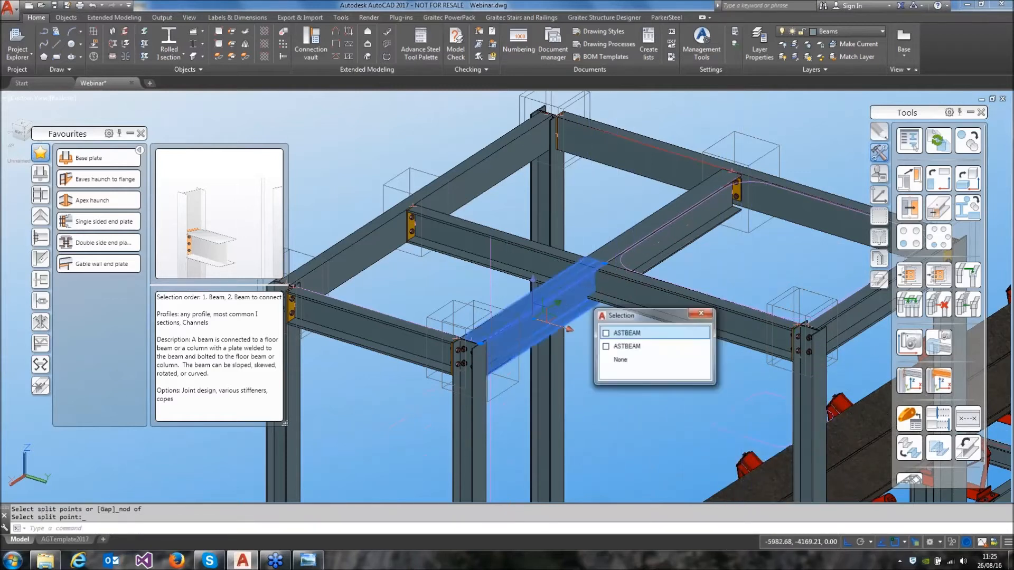
pyautogui.press('Escape')
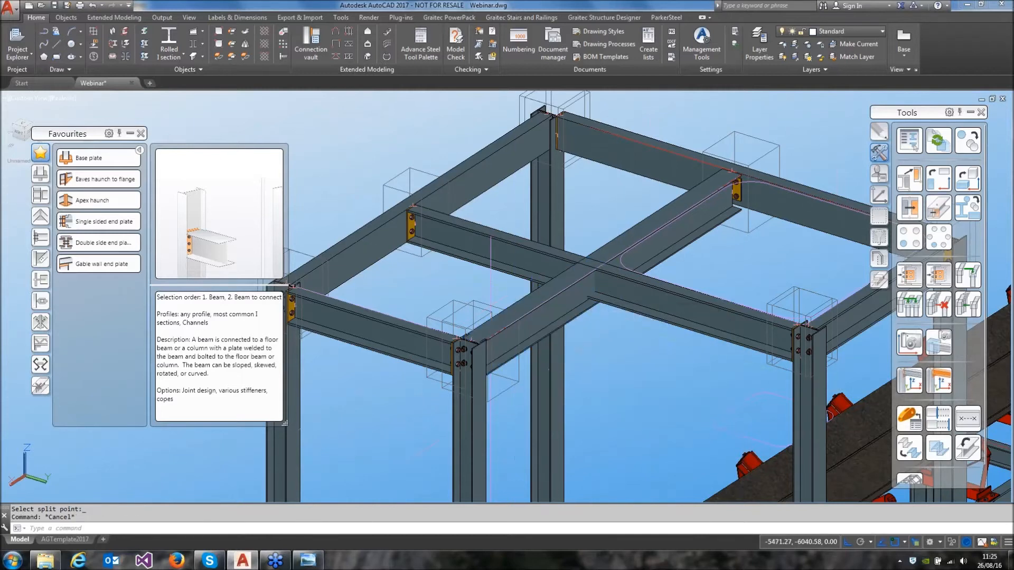
# Create a double side end plate with the continuous I-beam as main beam and the two split beam halves as secondary beams
pyautogui.click(98, 241)
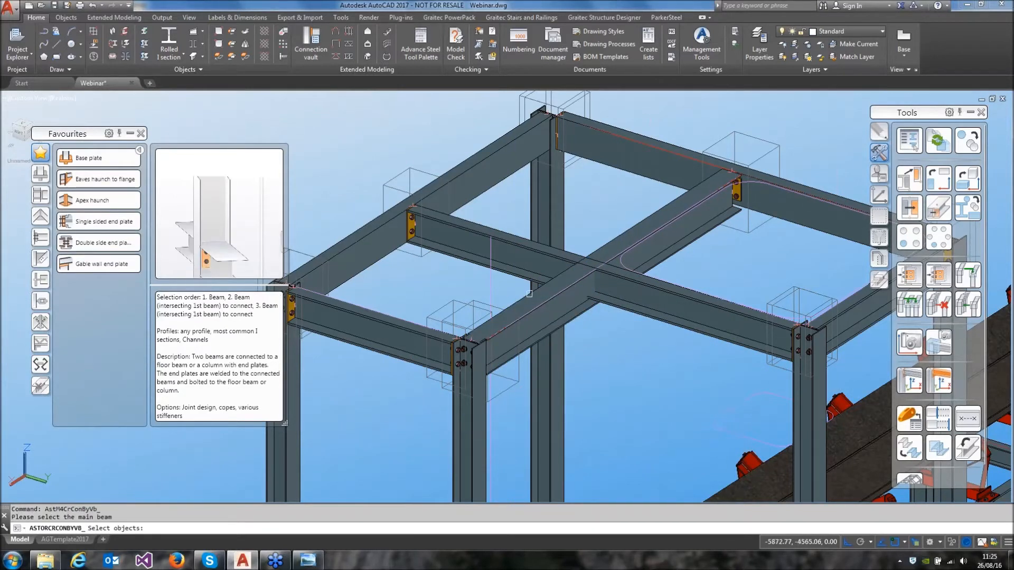
pyautogui.click(633, 299)
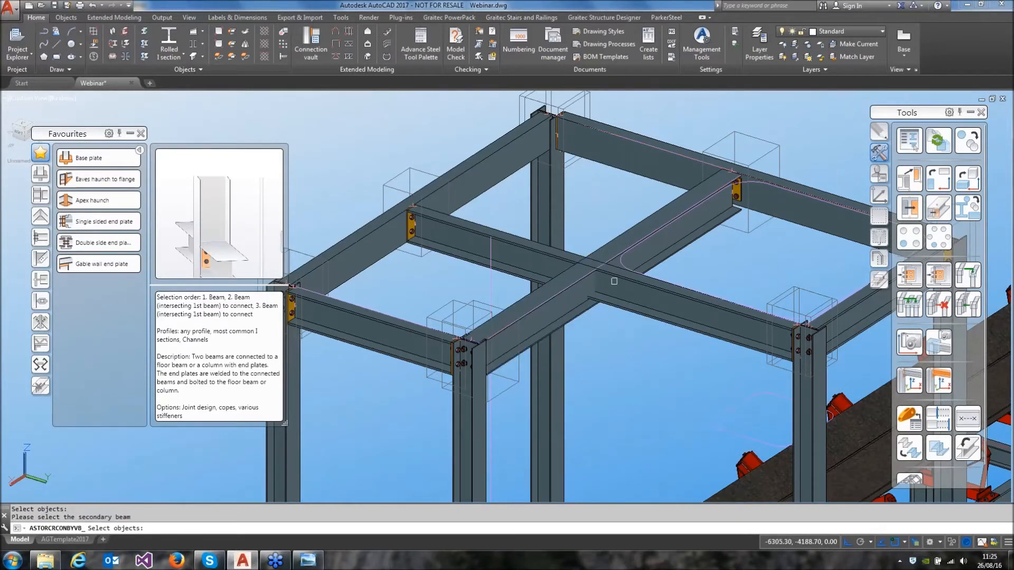
pyautogui.click(611, 243)
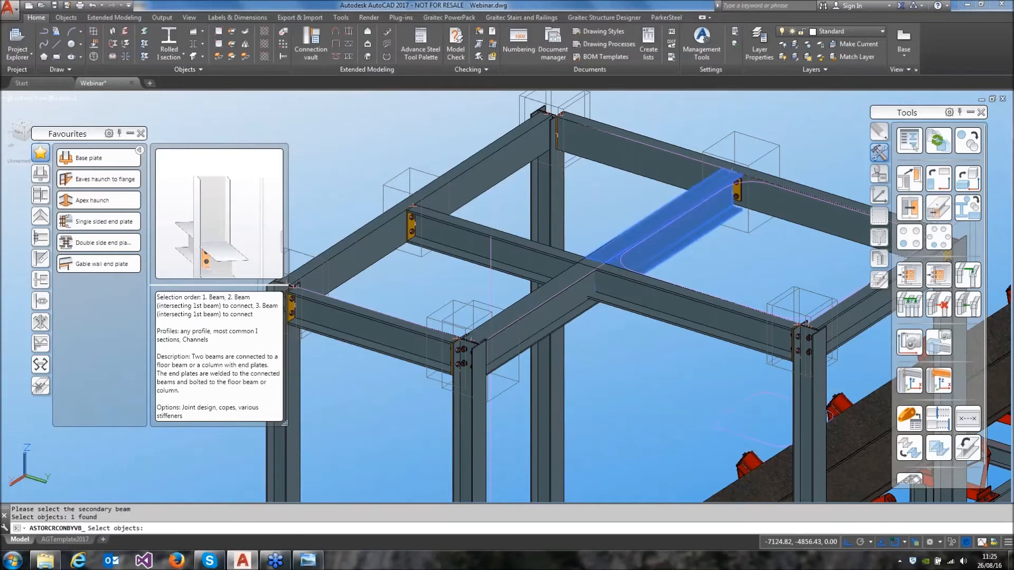
pyautogui.press('Return')
pyautogui.scroll(6, 603, 299)
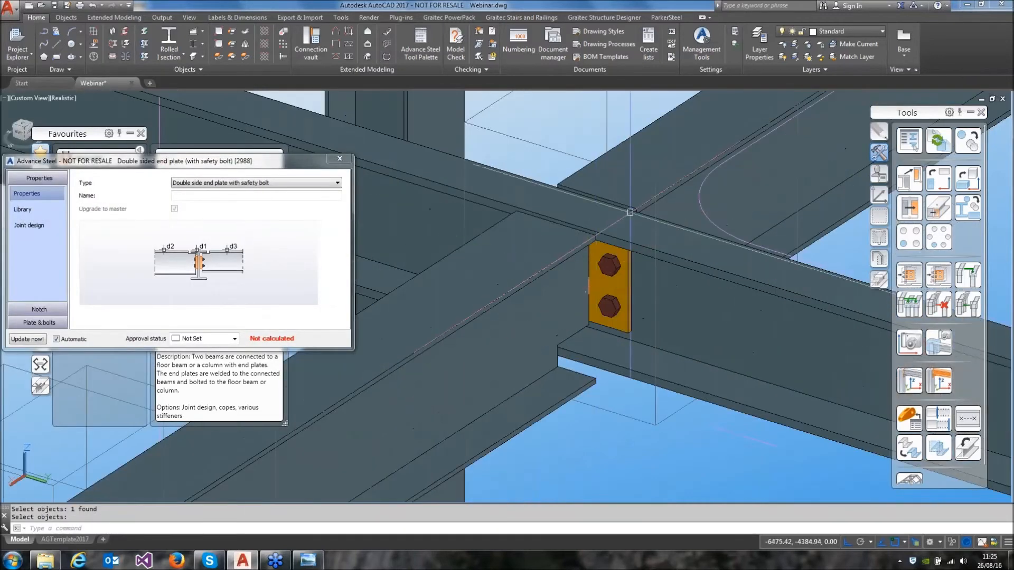
pyautogui.press('Escape')
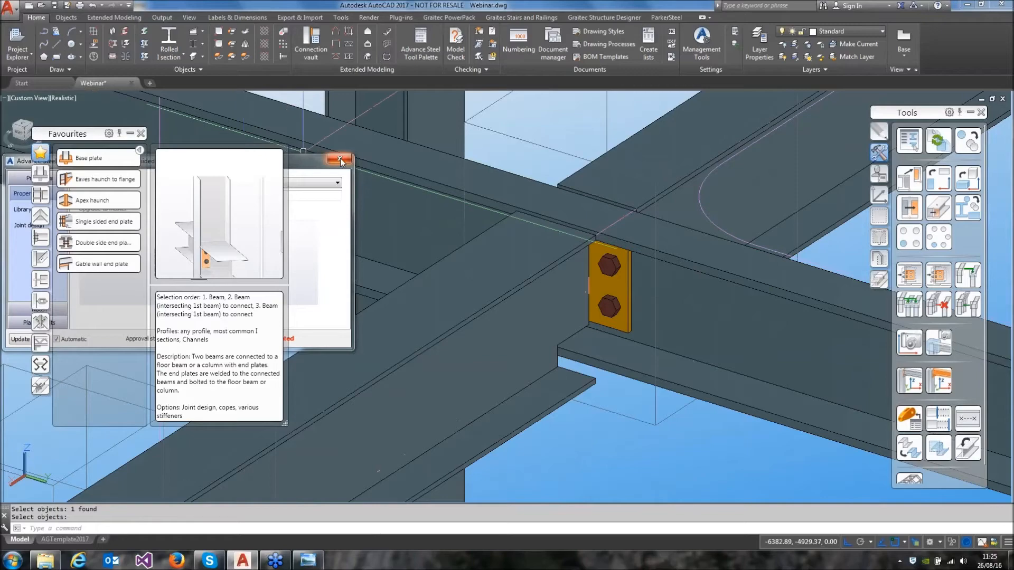
# Hide the grey connection boxes in the model and close the connection favourites
pyautogui.scroll(-5, 538, 226)
pyautogui.scroll(-2, 530, 220)
pyautogui.keyDown('shift'); pyautogui.moveTo(529, 218); pyautogui.dragTo(476, 260, button='middle'); pyautogui.keyUp('shift')
pyautogui.click(879, 258)
pyautogui.click(934, 182)
pyautogui.click(603, 303)
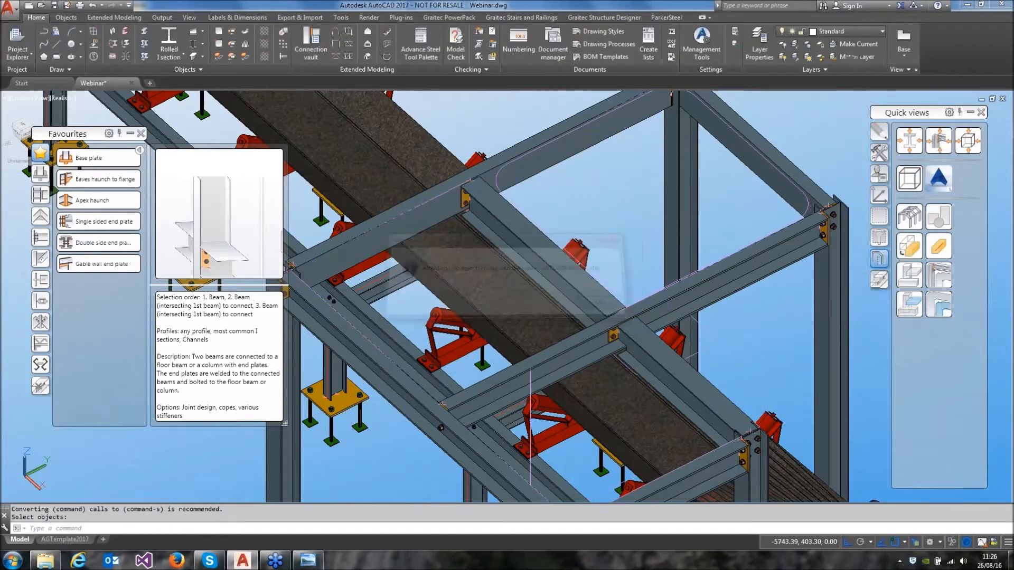
pyautogui.click(141, 133)
# Create a conical folded plate hopper from the large rounded polyline at frame level to the smaller contour below
pyautogui.moveTo(609, 247)
pyautogui.keyDown('shift'); pyautogui.mouseDown(button='middle')
pyautogui.moveTo(593, 277)
pyautogui.moveTo(597, 249)
pyautogui.mouseUp(button='middle'); pyautogui.keyUp('shift')
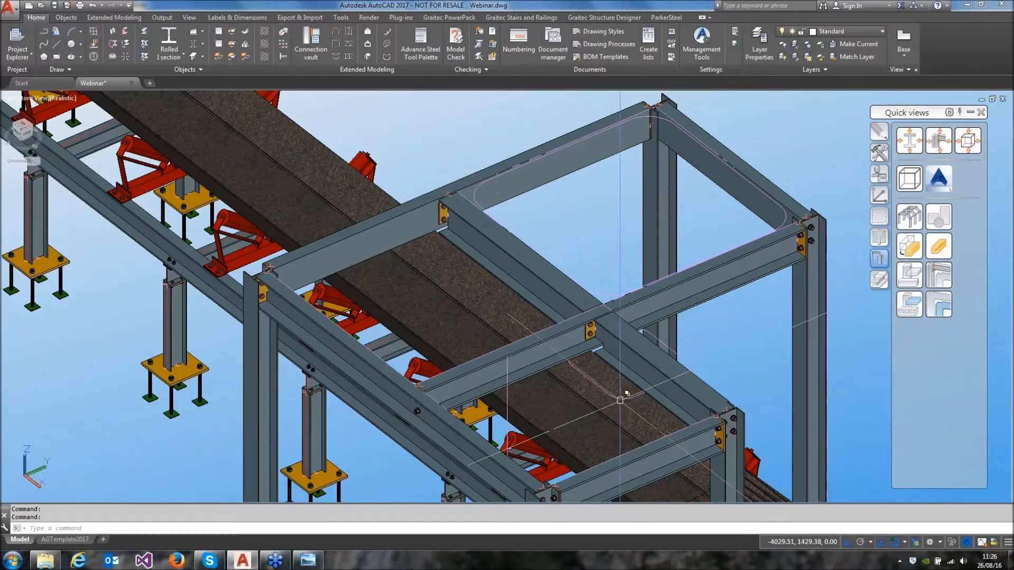
pyautogui.keyDown('shift'); pyautogui.moveTo(649, 316); pyautogui.dragTo(587, 246, button='middle'); pyautogui.keyUp('shift')
pyautogui.moveTo(582, 212); pyautogui.dragTo(597, 272, button='middle')
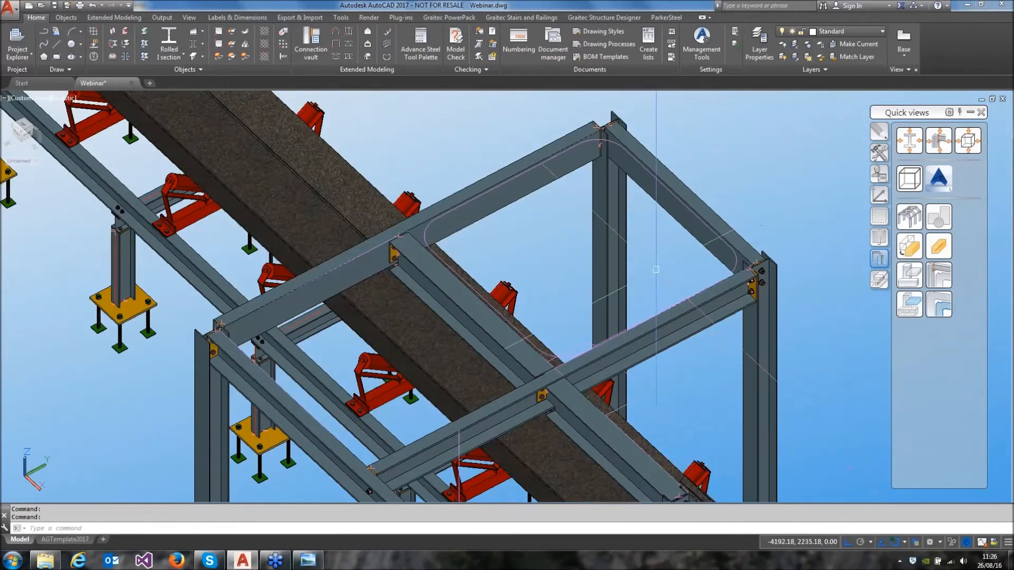
pyautogui.click(75, 20)
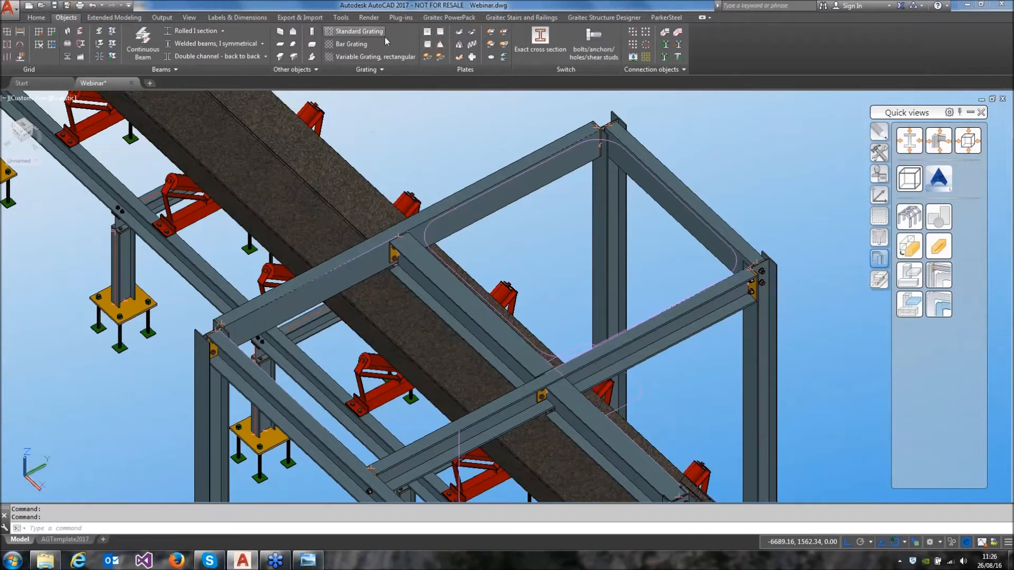
pyautogui.click(459, 44)
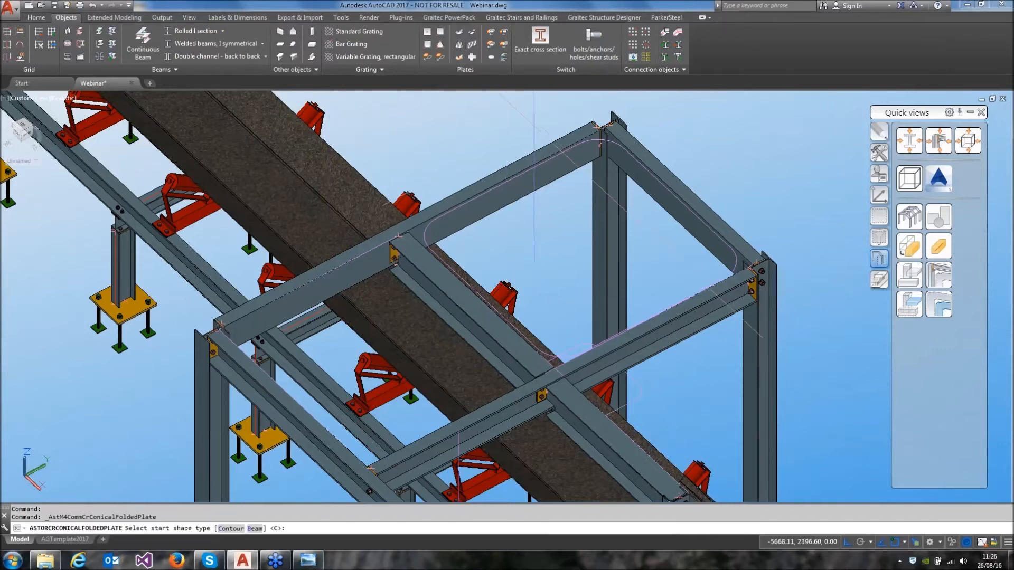
pyautogui.press('Return')
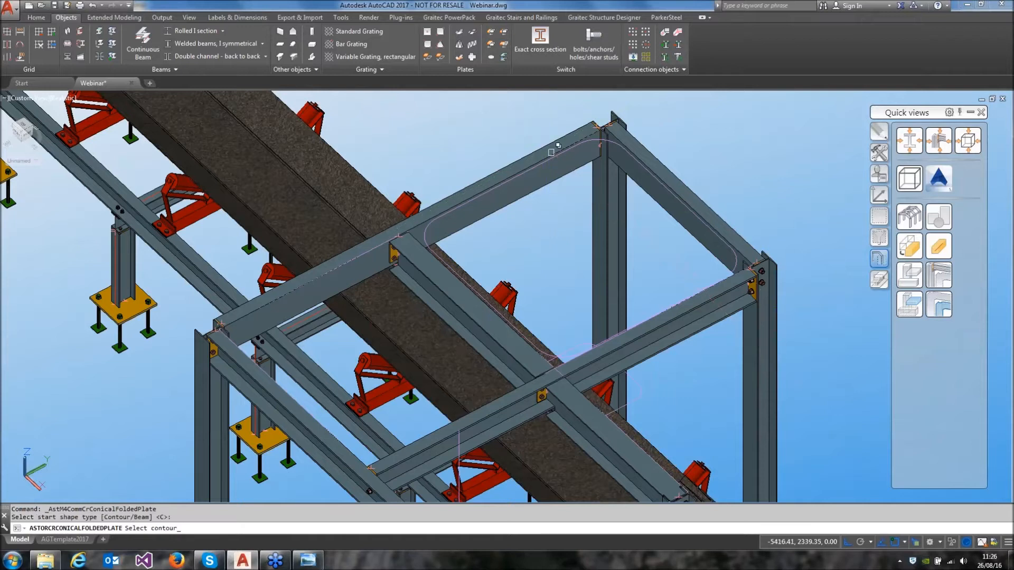
pyautogui.click(556, 154)
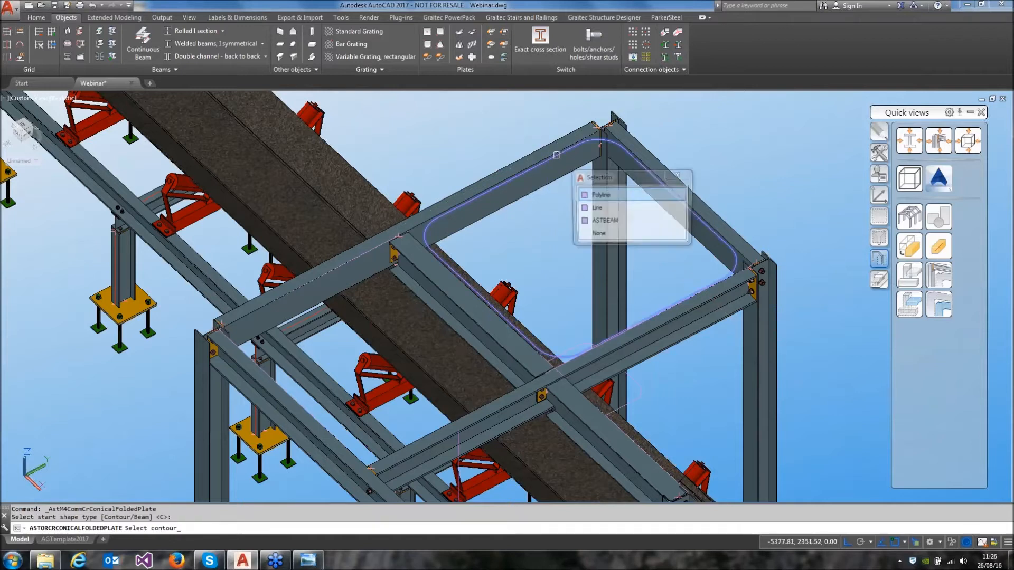
pyautogui.click(599, 195)
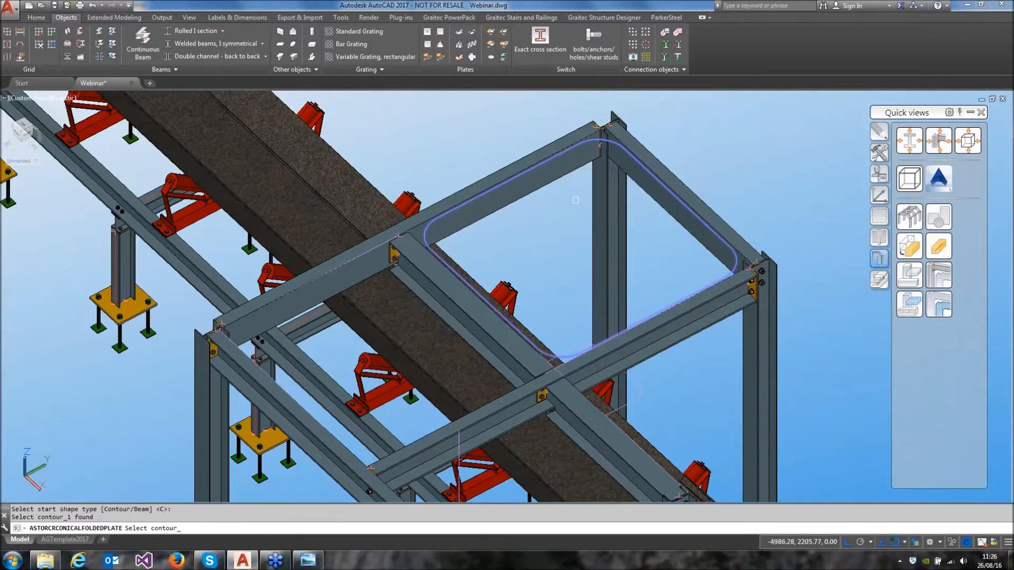
pyautogui.press('Return')
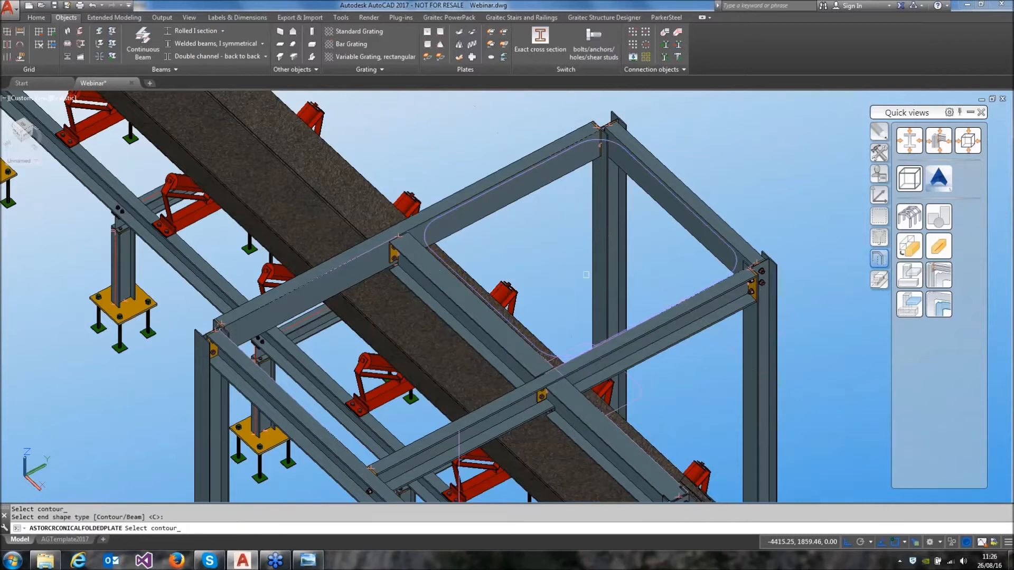
pyautogui.click(573, 347)
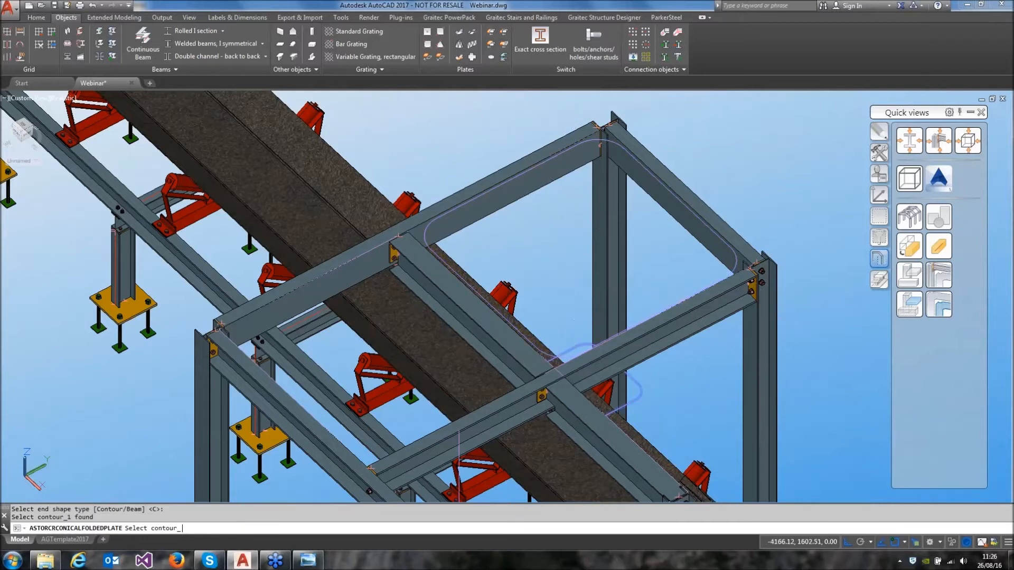
pyautogui.press('Return')
pyautogui.click(139, 266)
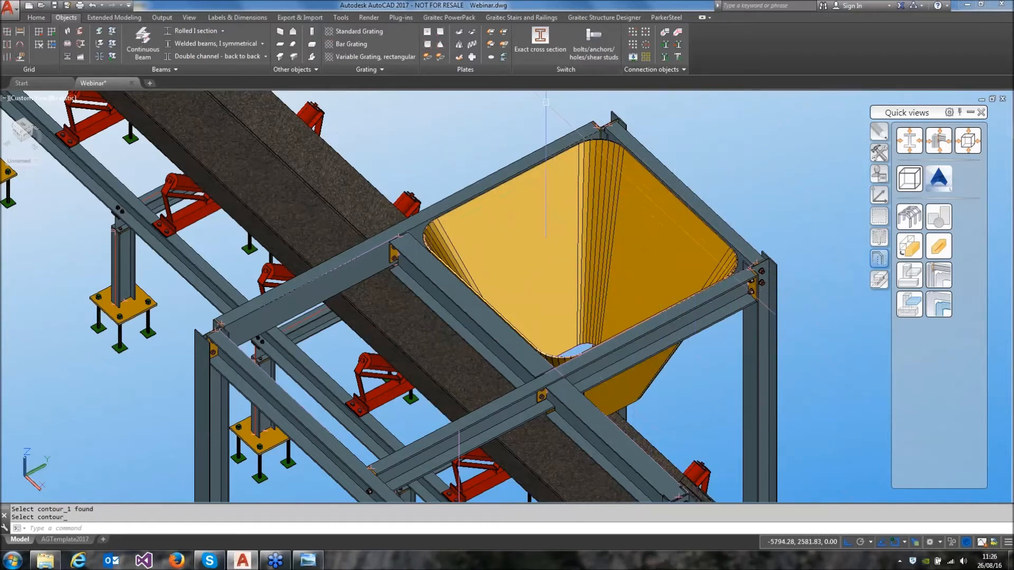
# Try to place a rectangular plate centred on the midpoint along the hopper's upper rim, and undo it
pyautogui.click(428, 33)
pyautogui.scroll(5, 644, 182)
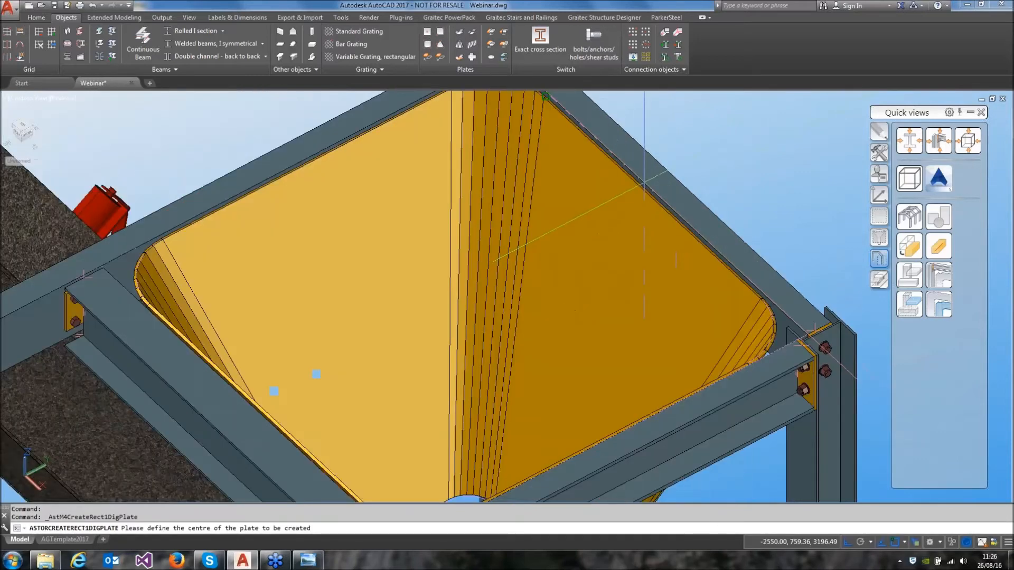
pyautogui.scroll(-2, 615, 182)
pyautogui.keyDown('shift'); pyautogui.rightClick(640, 229); pyautogui.keyUp('shift')
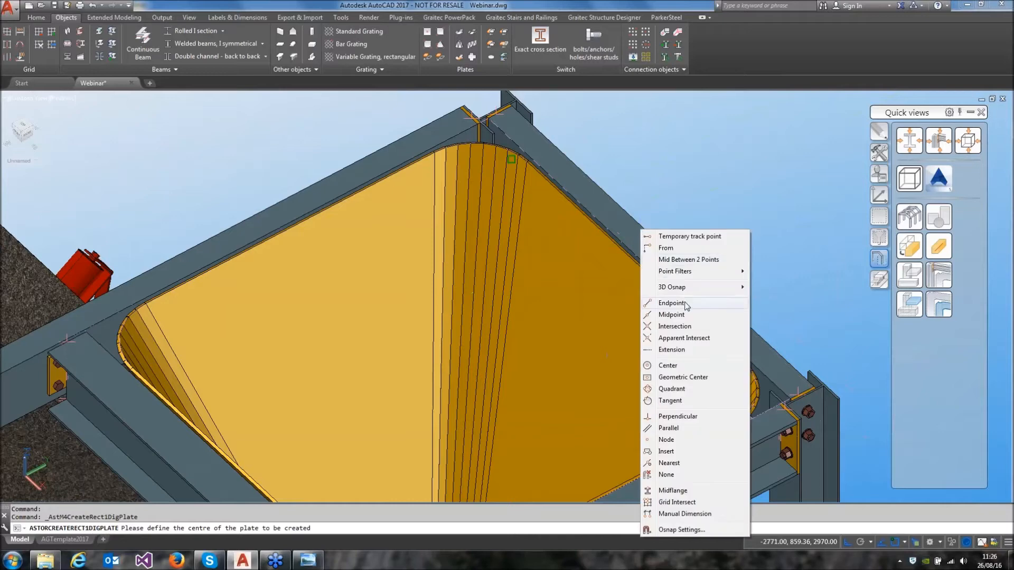
pyautogui.click(685, 316)
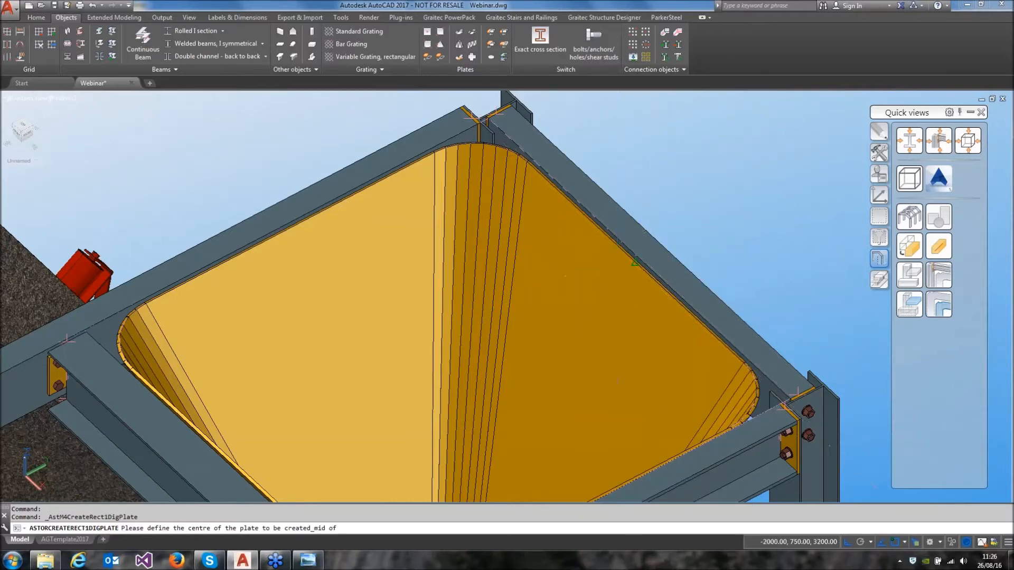
pyautogui.click(616, 239)
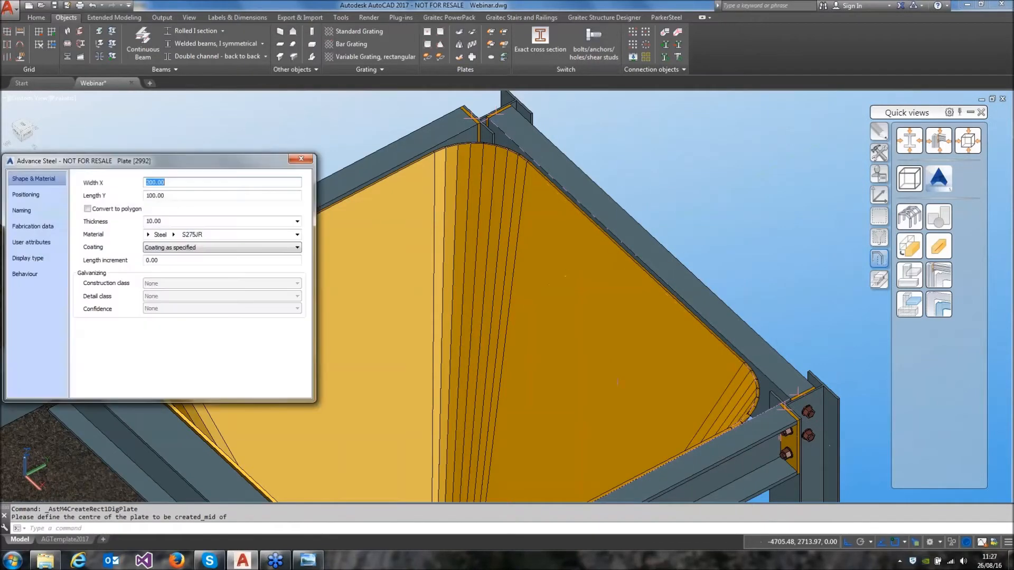
pyautogui.click(300, 160)
pyautogui.click(93, 7)
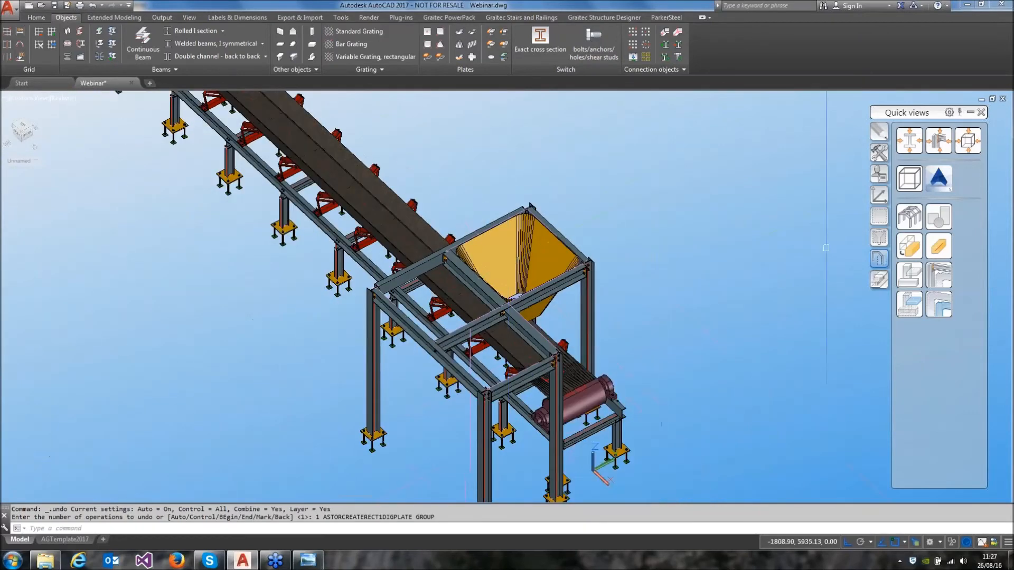
# Move the UCS origin to the node at the top corner of the frame beside the hopper, keeping its axis directions
pyautogui.click(880, 195)
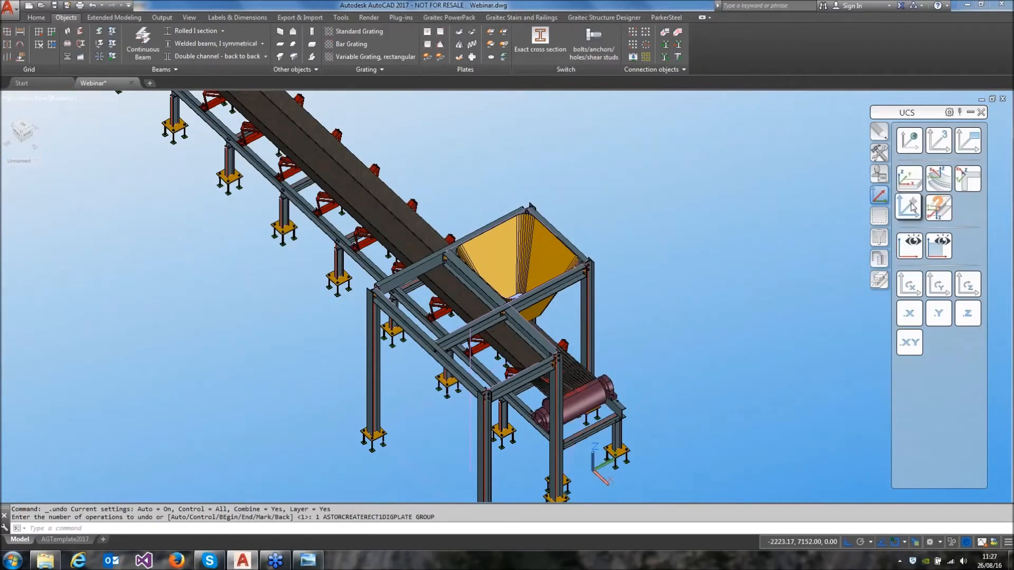
pyautogui.click(910, 185)
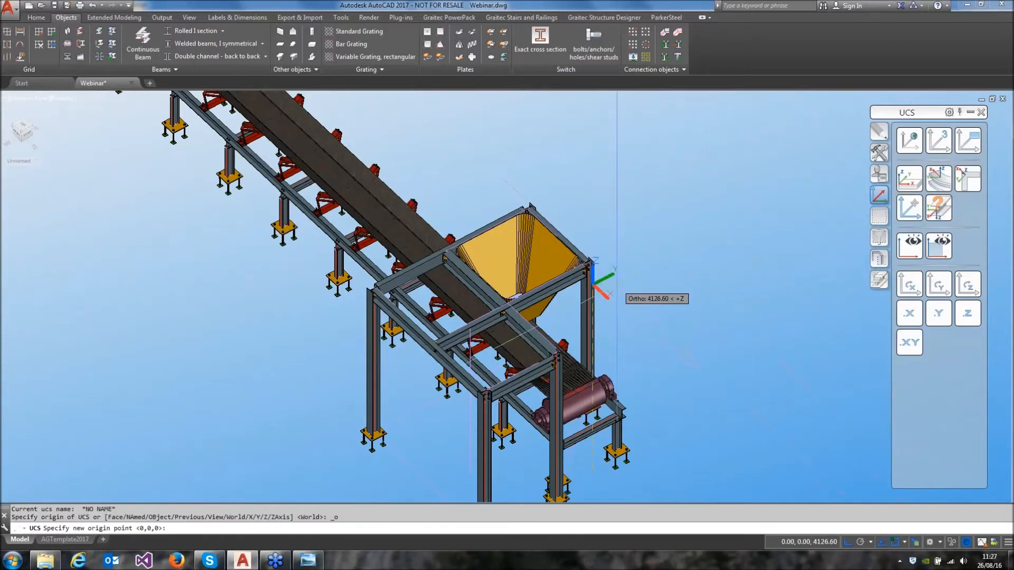
pyautogui.keyDown('shift'); pyautogui.rightClick(617, 288); pyautogui.keyUp('shift')
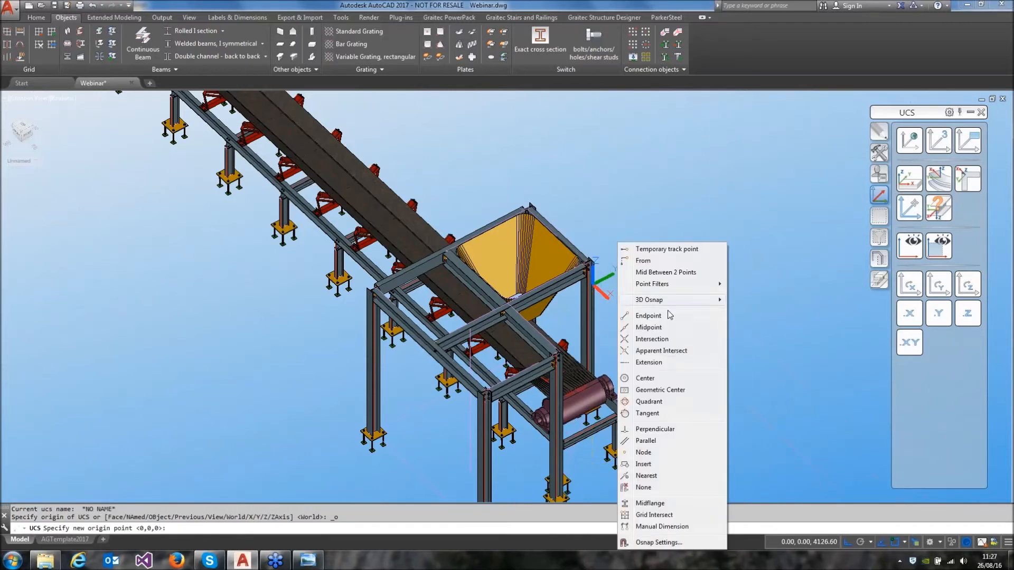
pyautogui.click(667, 454)
pyautogui.click(589, 262)
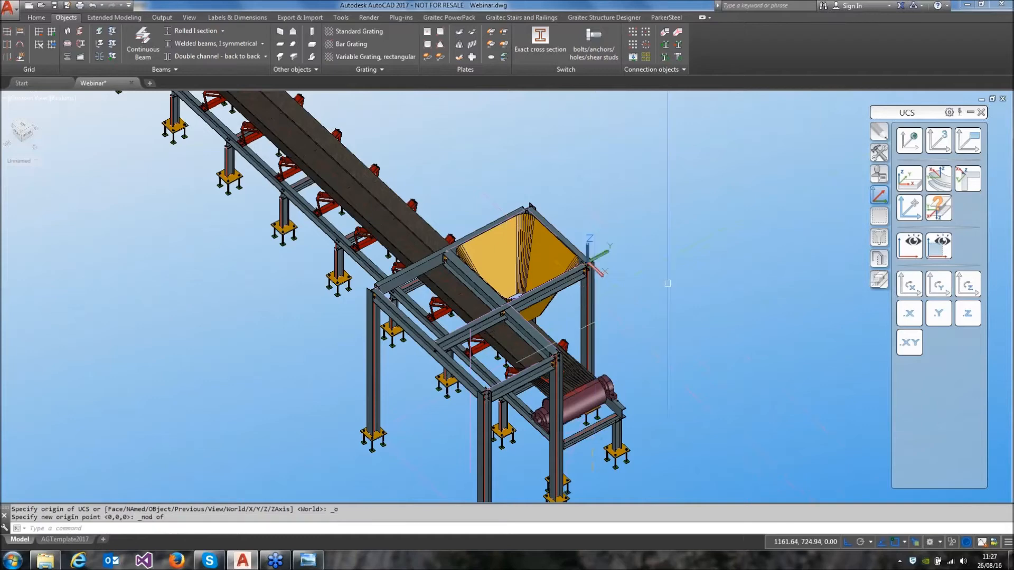
# Place a rectangular plate centred on the midpoint of the hopper's upper rim on the side away from the conveyor
pyautogui.scroll(5, 571, 222)
pyautogui.moveTo(498, 293); pyautogui.dragTo(556, 299, button='middle')
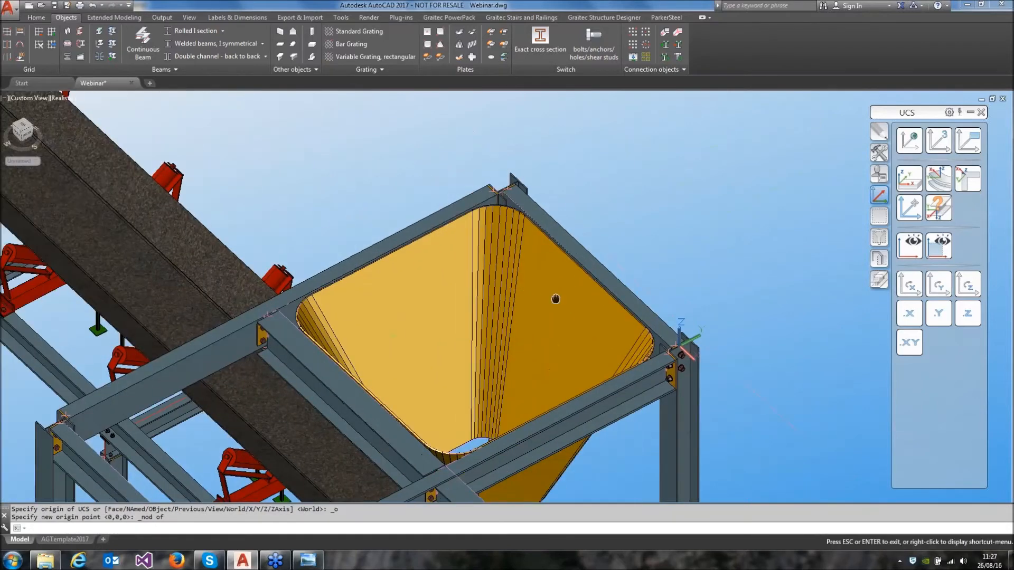
pyautogui.scroll(2, 556, 299)
pyautogui.click(426, 33)
pyautogui.keyDown('shift'); pyautogui.rightClick(631, 229); pyautogui.keyUp('shift')
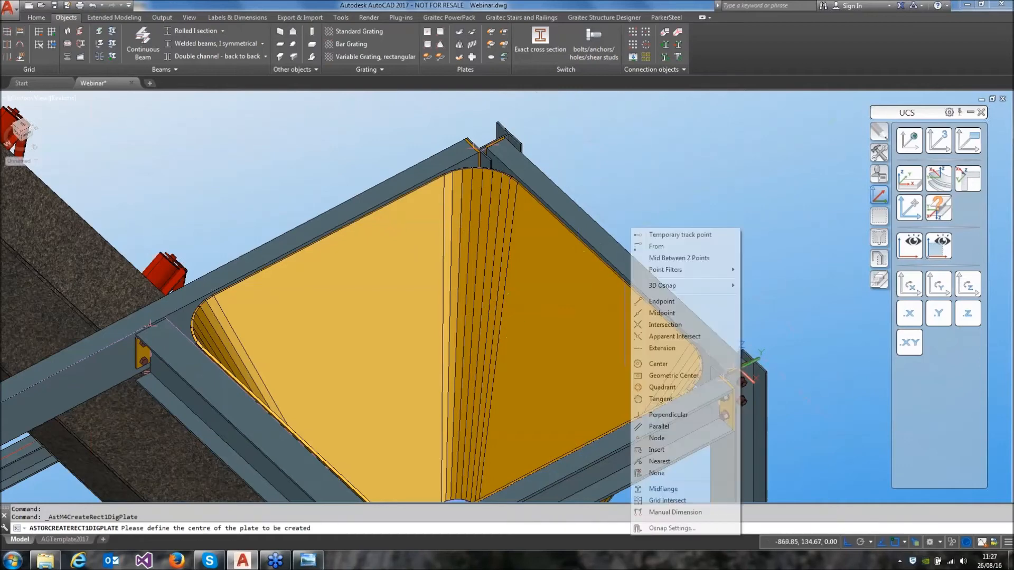
pyautogui.click(667, 312)
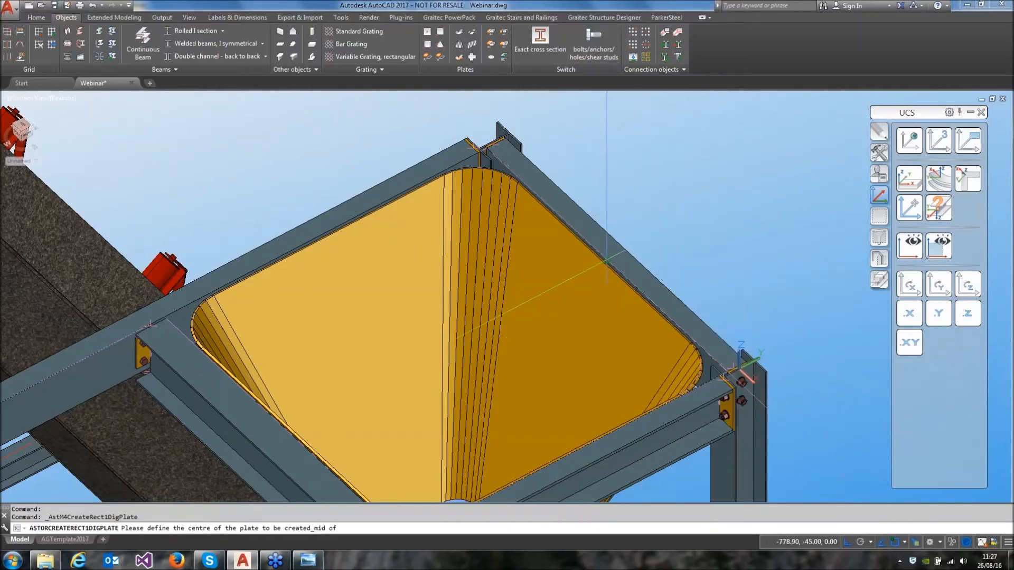
pyautogui.click(606, 262)
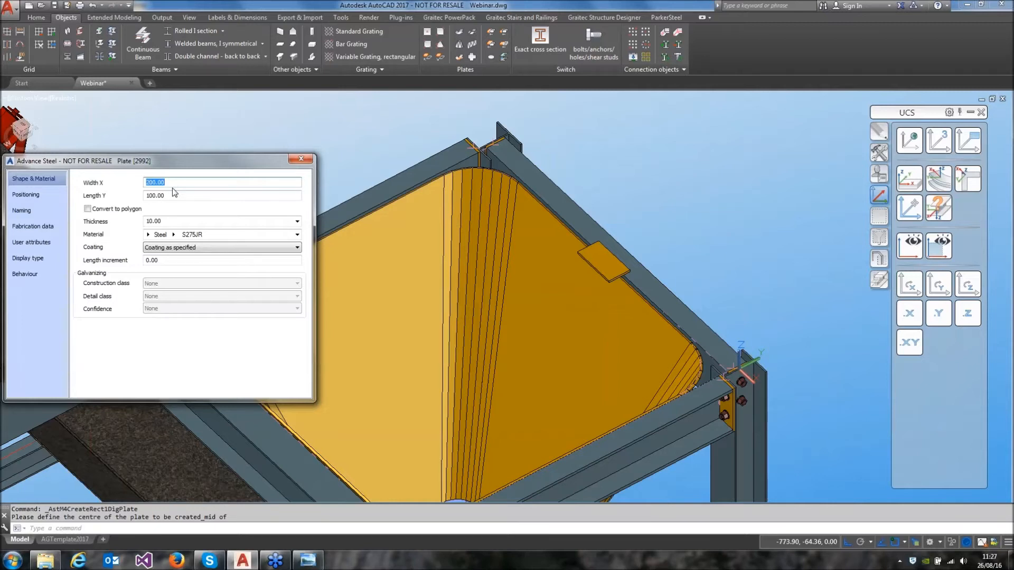
# Set the new rim plate's Width X to 1100 and its offset to bottom centre so it lies outward over the beam
pyautogui.write('1100')
pyautogui.press('Tab')
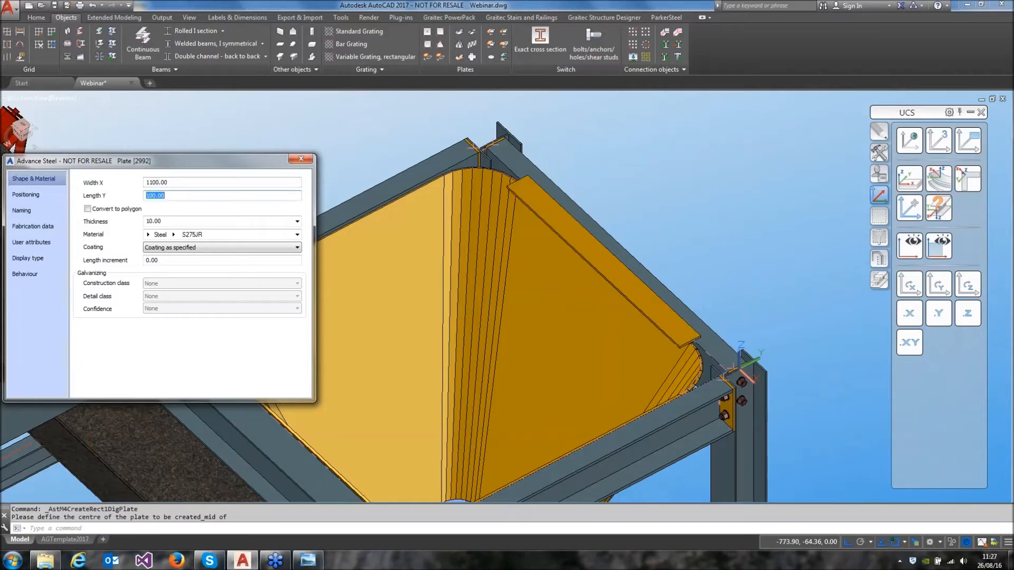
pyautogui.click(26, 195)
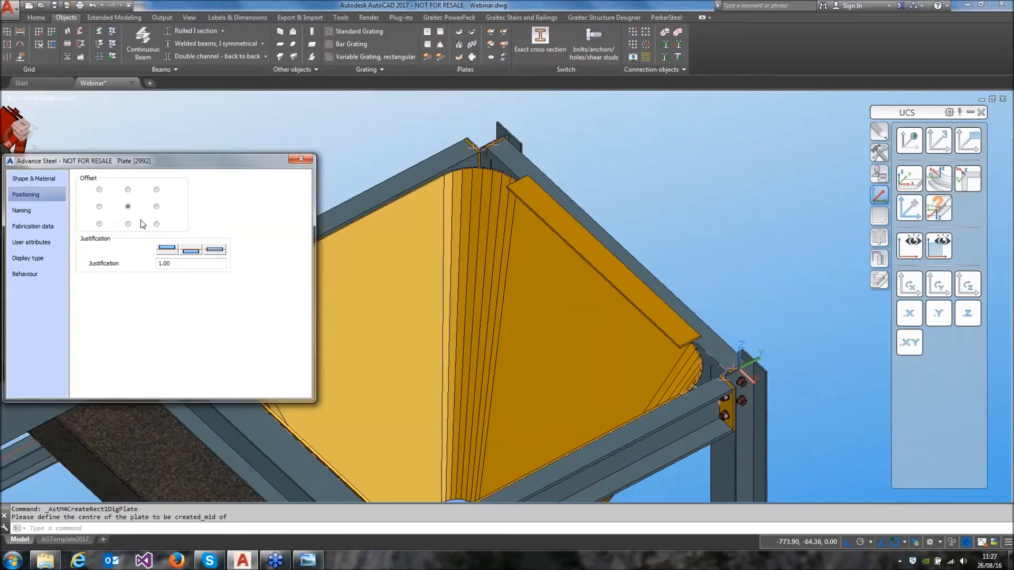
pyautogui.click(128, 224)
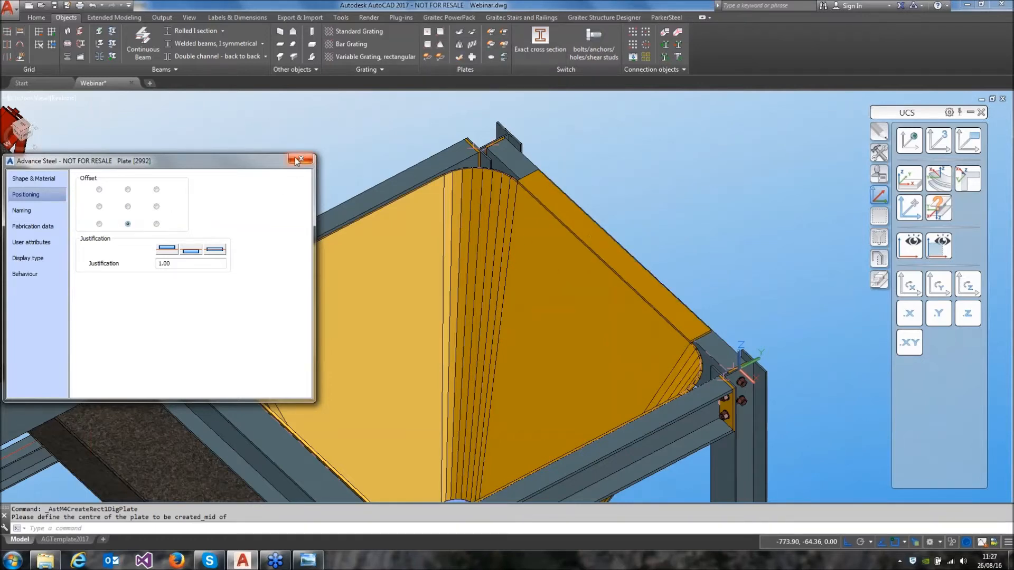
# Place a second rectangular plate centred on the midpoint of the opposite hopper rim, on the conveyor side
pyautogui.moveTo(326, 184); pyautogui.dragTo(363, 137, button='middle')
pyautogui.click(427, 41)
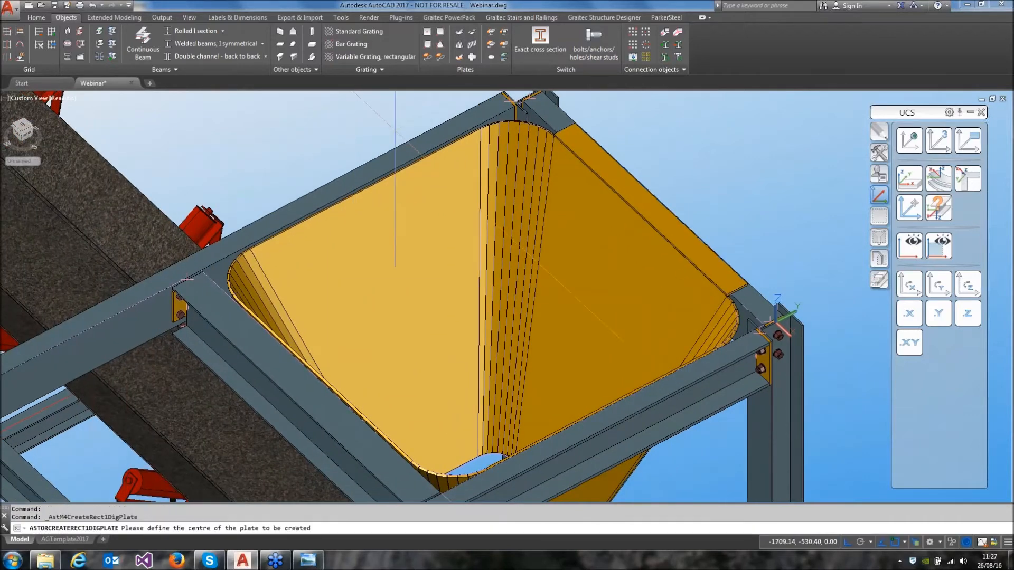
pyautogui.keyDown('shift'); pyautogui.rightClick(356, 376); pyautogui.keyUp('shift')
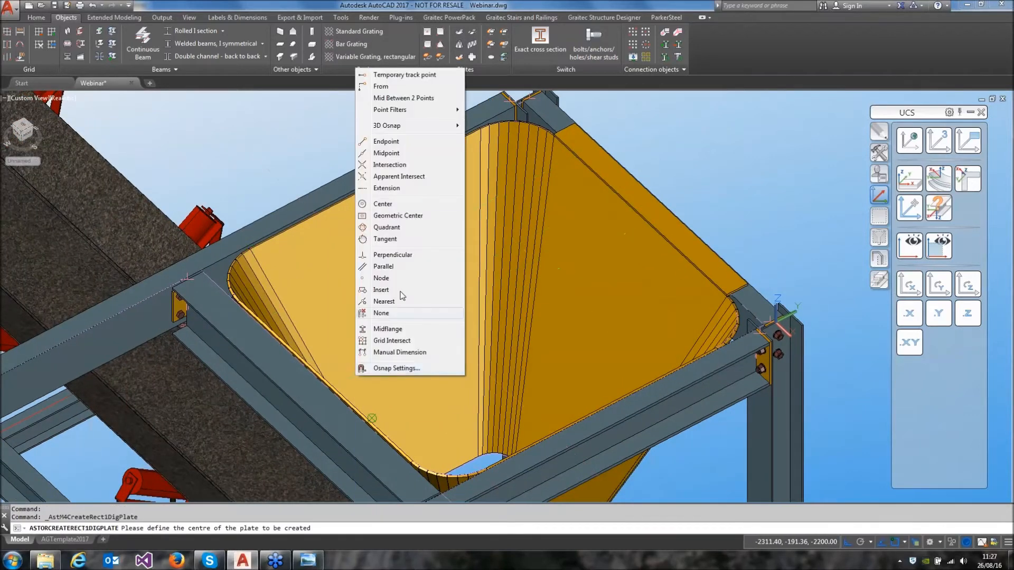
pyautogui.click(387, 152)
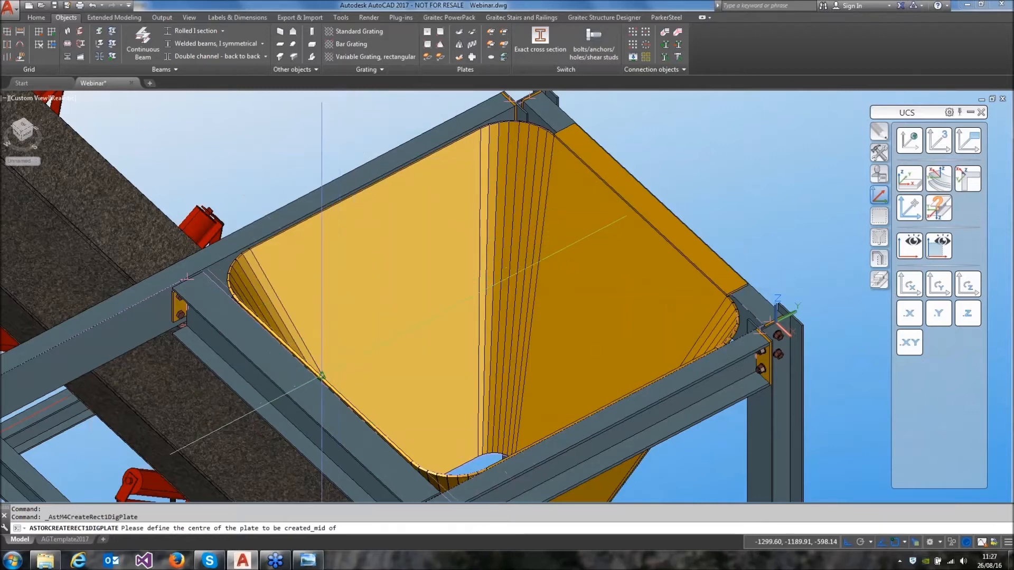
pyautogui.keyDown('shift'); pyautogui.moveTo(333, 372); pyautogui.dragTo(293, 384, button='middle'); pyautogui.keyUp('shift')
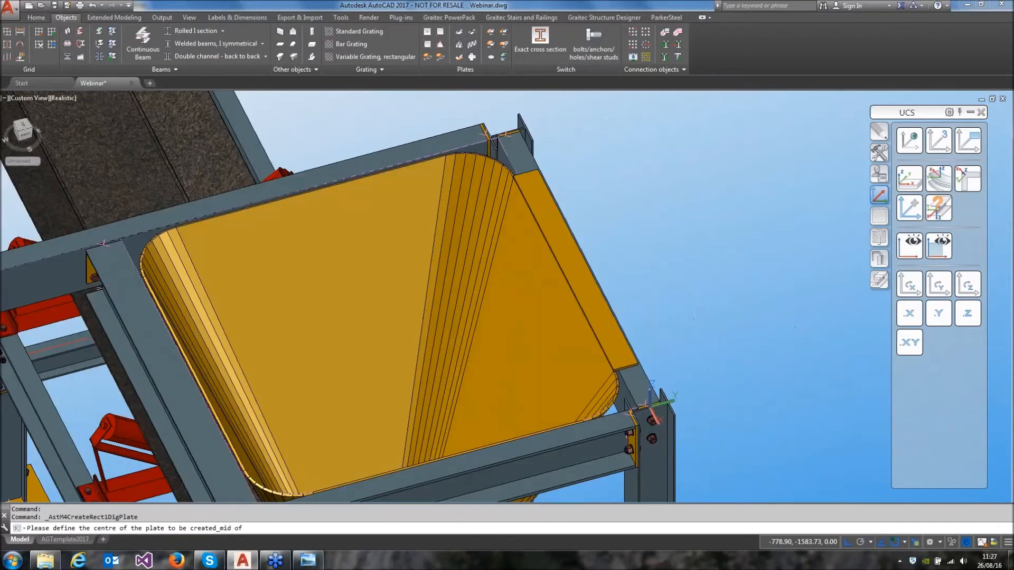
pyautogui.click(194, 375)
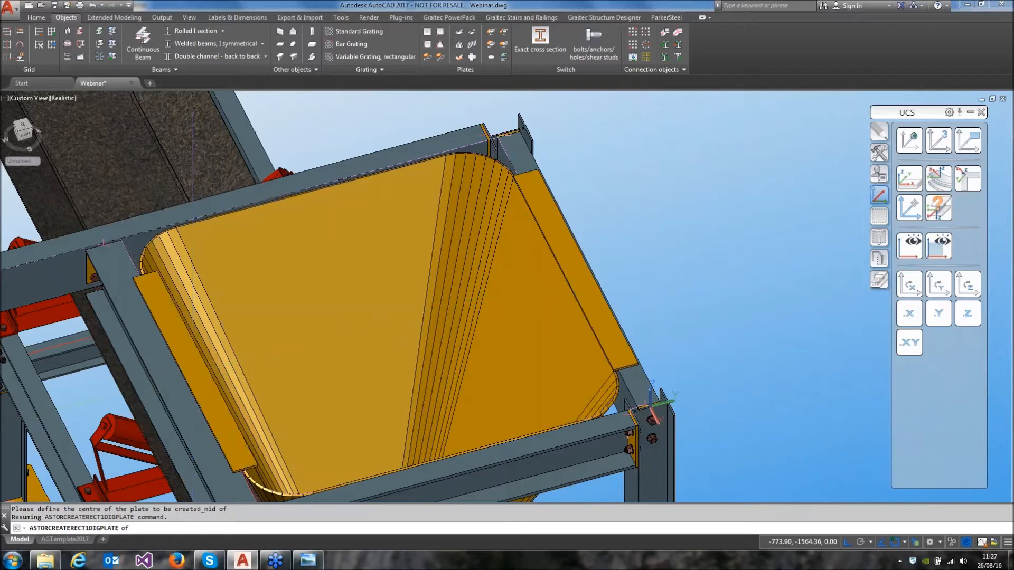
# Set the conveyor-side rim plate's offset to top centre so it extends outward from the hopper
pyautogui.moveTo(215, 170); pyautogui.dragTo(475, 155)
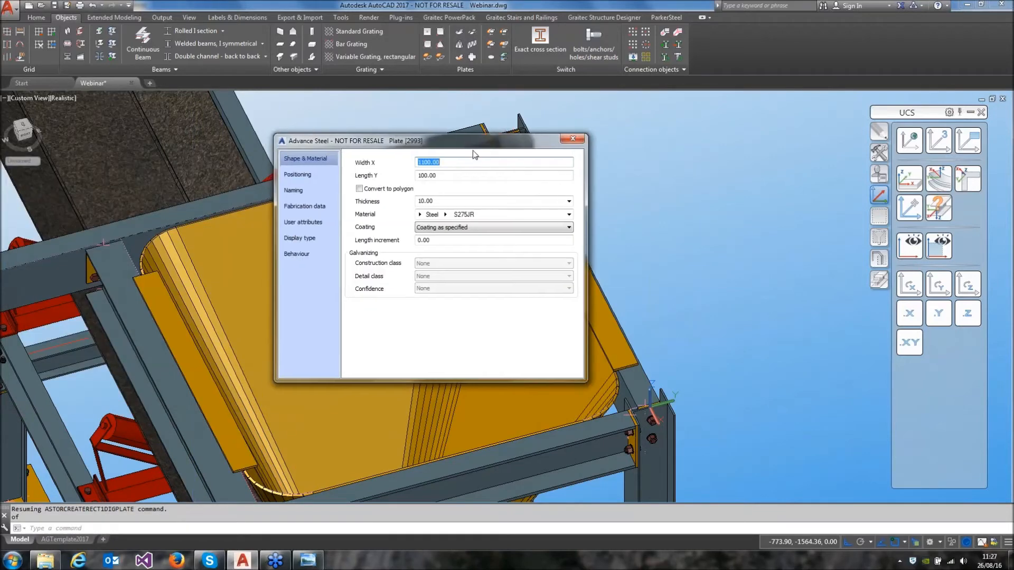
pyautogui.click(305, 175)
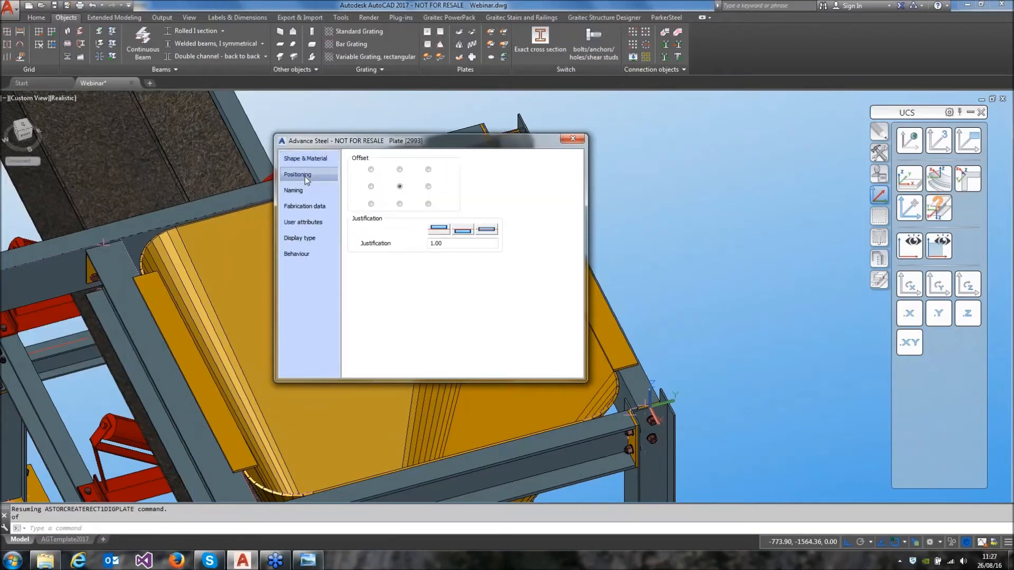
pyautogui.click(400, 204)
pyautogui.click(400, 170)
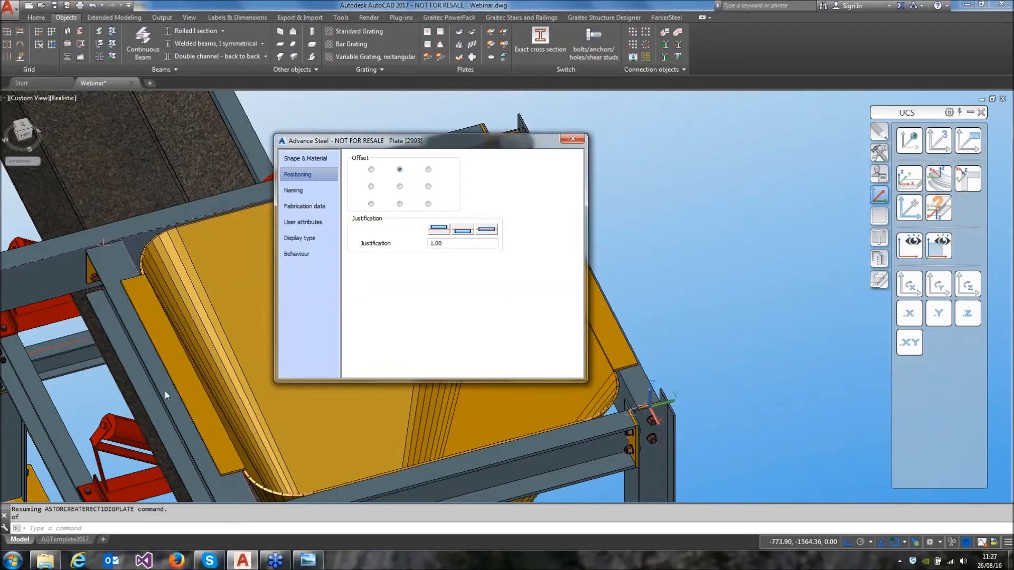
pyautogui.click(571, 140)
# Place a third rectangular plate centred on the midpoint of the crosswise hopper rim farther from the conveyor's drum end
pyautogui.keyDown('shift'); pyautogui.moveTo(328, 301); pyautogui.dragTo(417, 297, button='middle'); pyautogui.keyUp('shift')
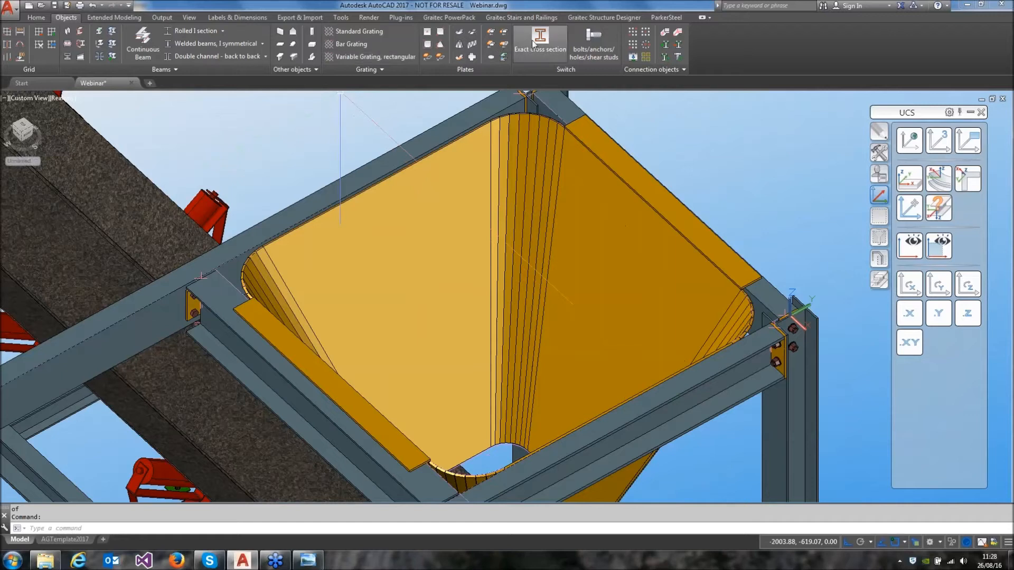
pyautogui.click(429, 33)
pyautogui.keyDown('shift'); pyautogui.rightClick(397, 177); pyautogui.keyUp('shift')
pyautogui.click(427, 261)
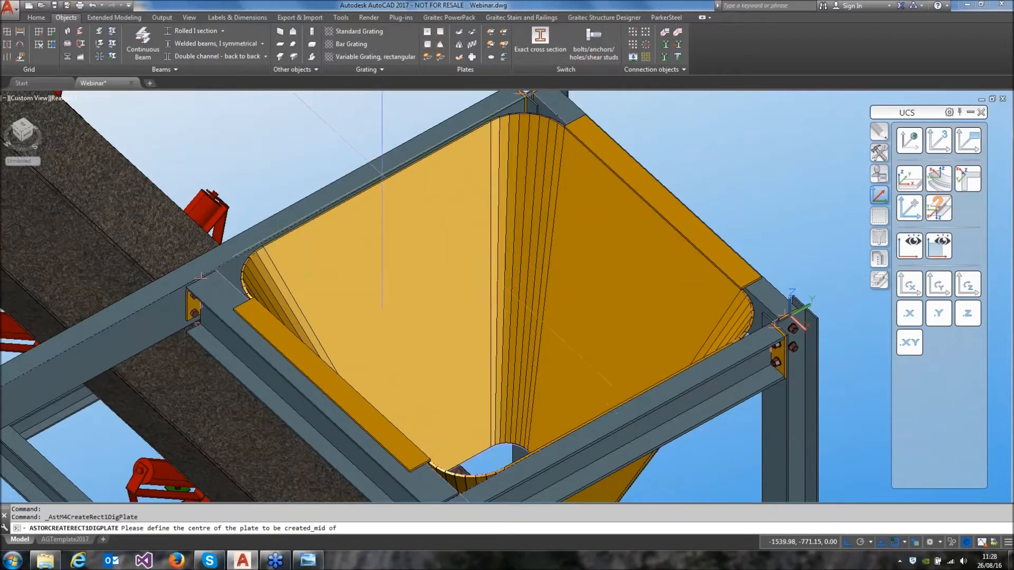
pyautogui.click(376, 184)
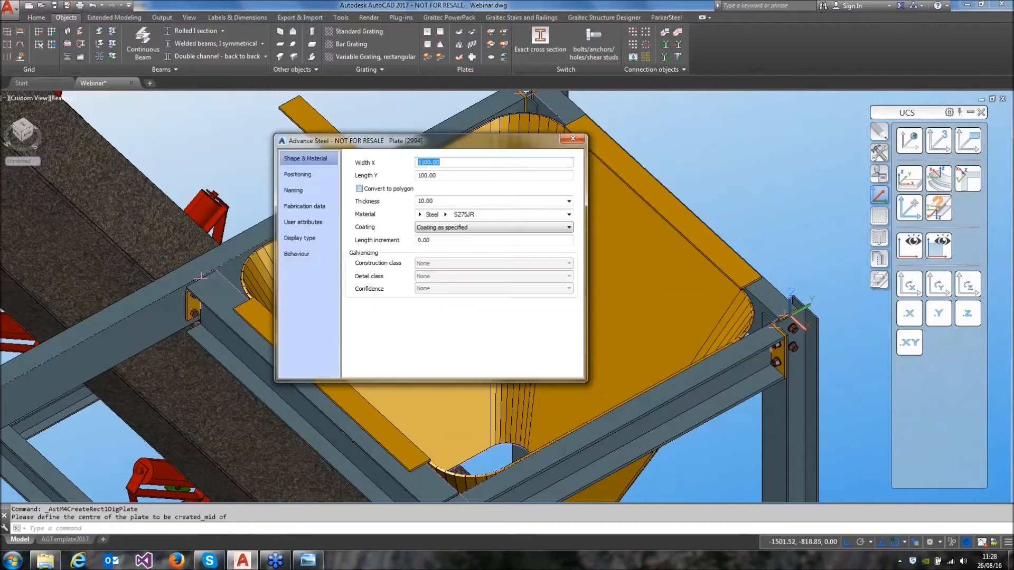
# Resize the third rim plate to Width X 100 and Length Y 1100, and set its offset to middle right
pyautogui.moveTo(412, 146); pyautogui.dragTo(174, 160)
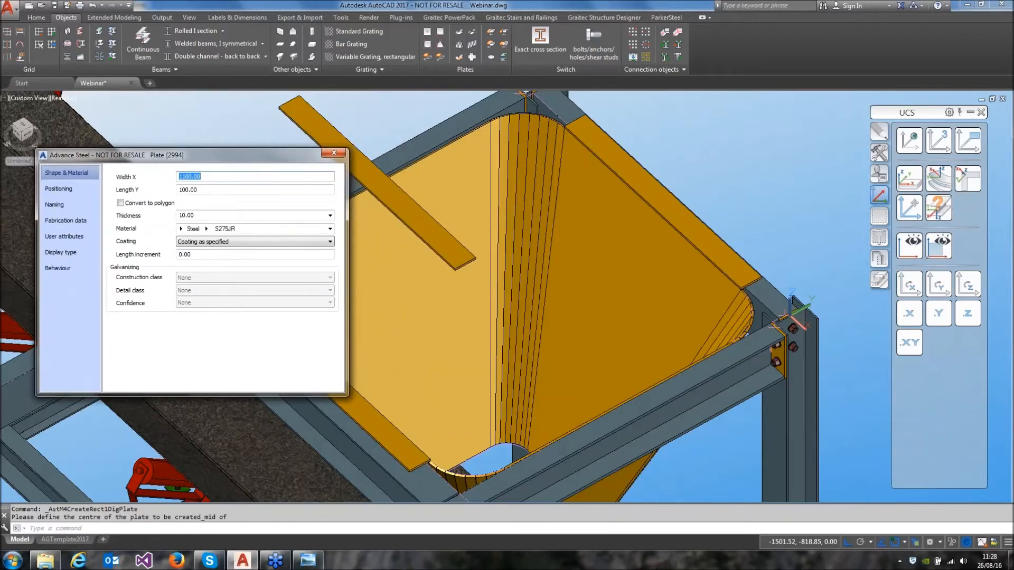
pyautogui.press('Tab')
pyautogui.write('110')
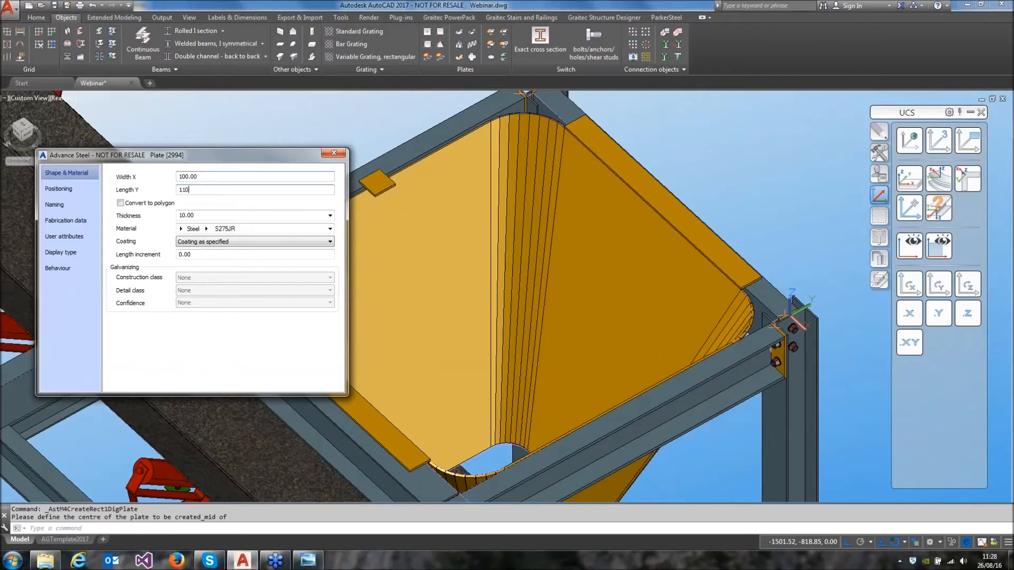
pyautogui.write('0')
pyautogui.press('Tab')
pyautogui.click(58, 188)
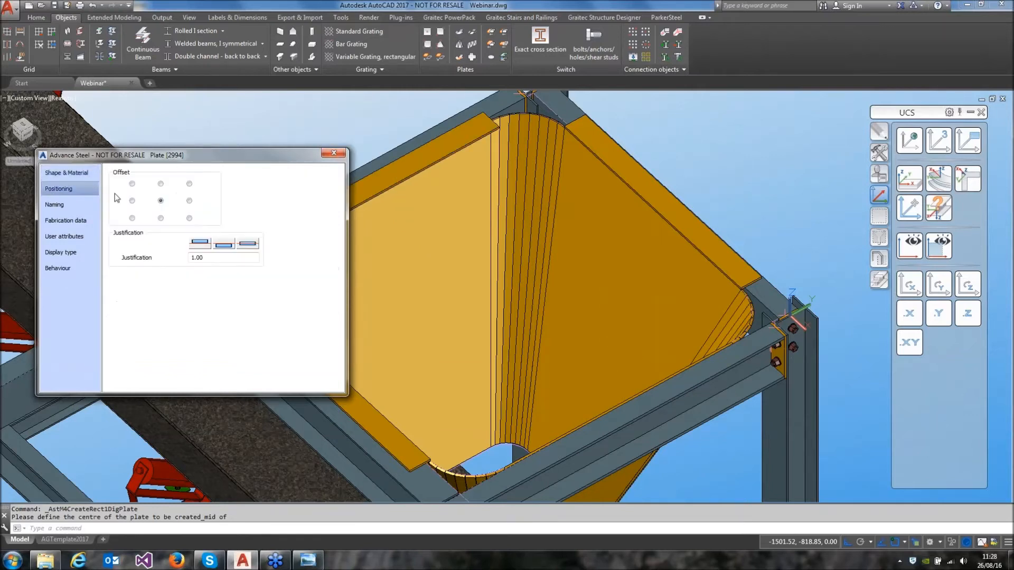
pyautogui.click(190, 202)
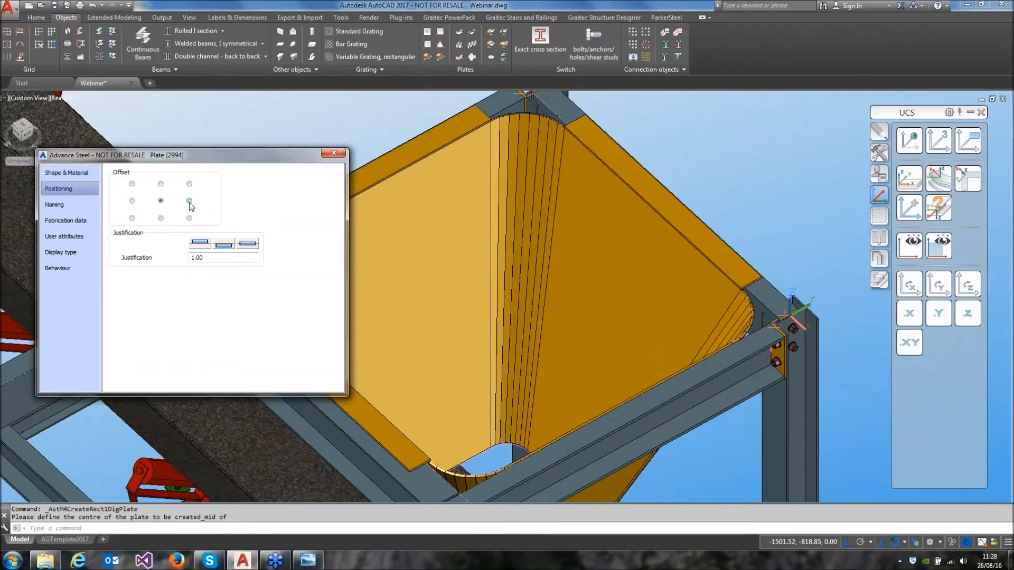
pyautogui.click(331, 154)
# Add a fourth rectangular plate at the midpoint of the hopper rim nearest the drum end, with its offset set to middle left
pyautogui.click(429, 33)
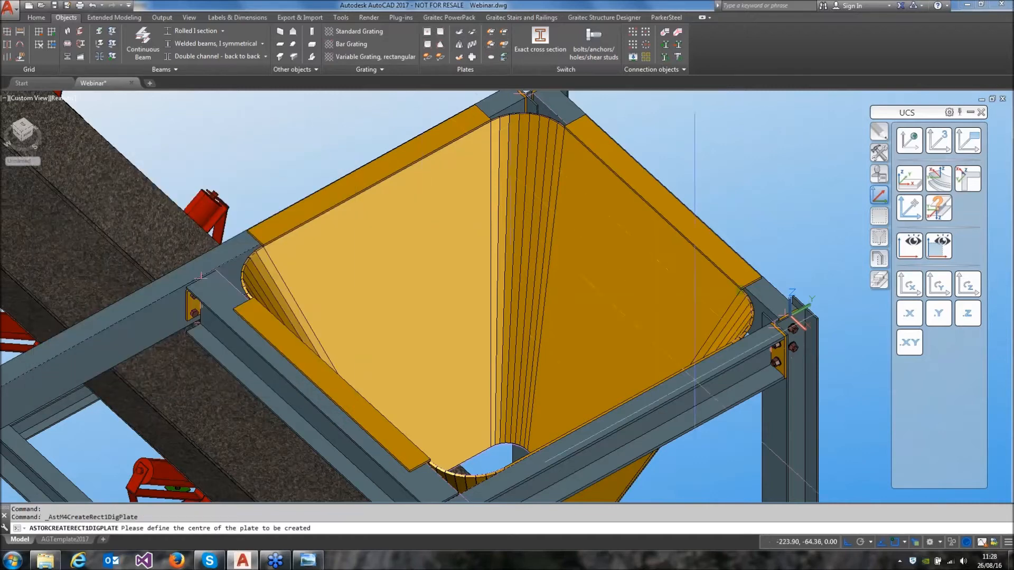
pyautogui.keyDown('shift'); pyautogui.rightClick(632, 99); pyautogui.keyUp('shift')
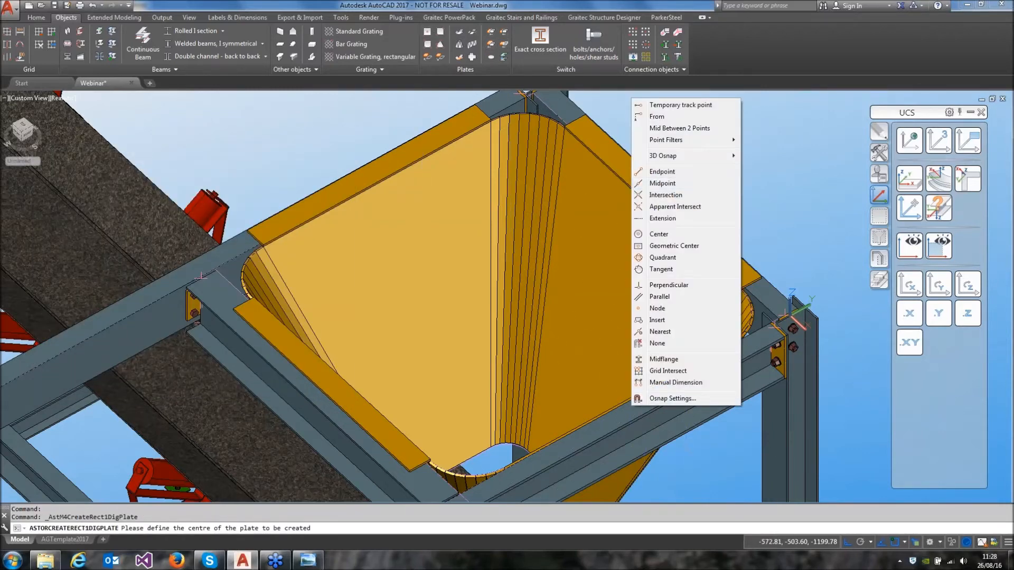
pyautogui.click(662, 183)
pyautogui.click(577, 362)
pyautogui.click(63, 189)
pyautogui.click(133, 201)
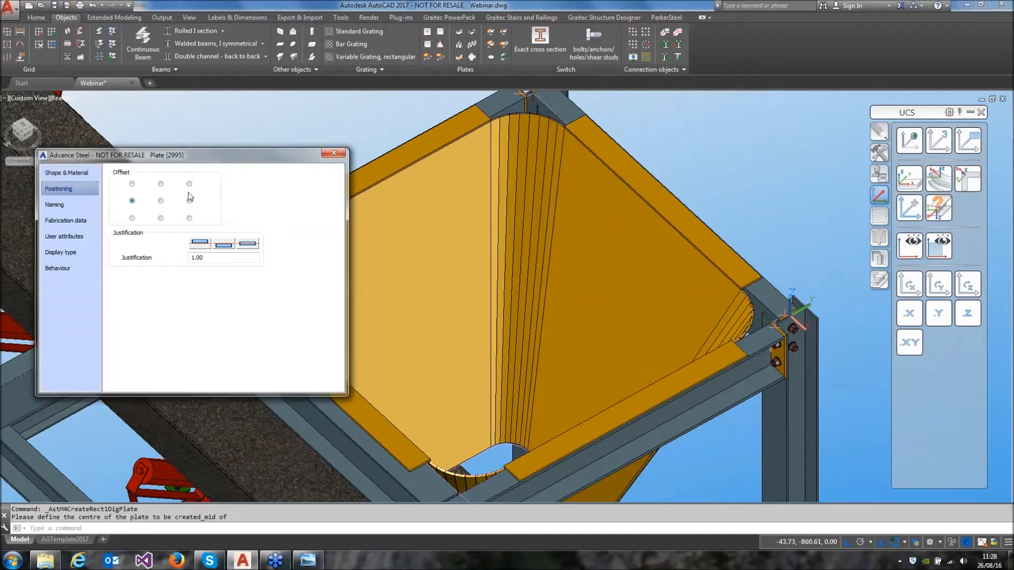
pyautogui.click(327, 155)
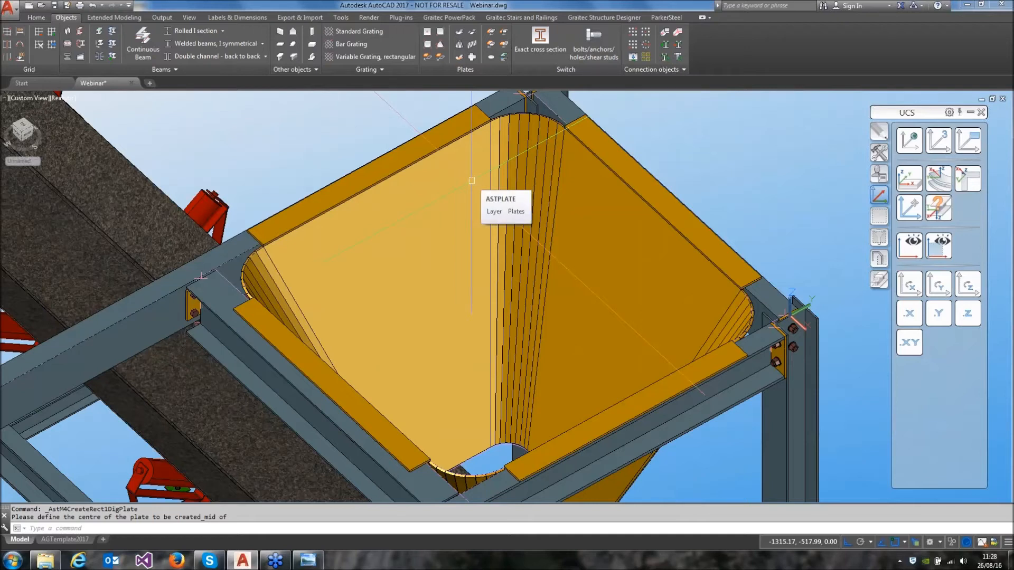
# Connect the rim plate on the side away from the conveyor to the hopper as a folded plate without position adjustment
pyautogui.click(464, 33)
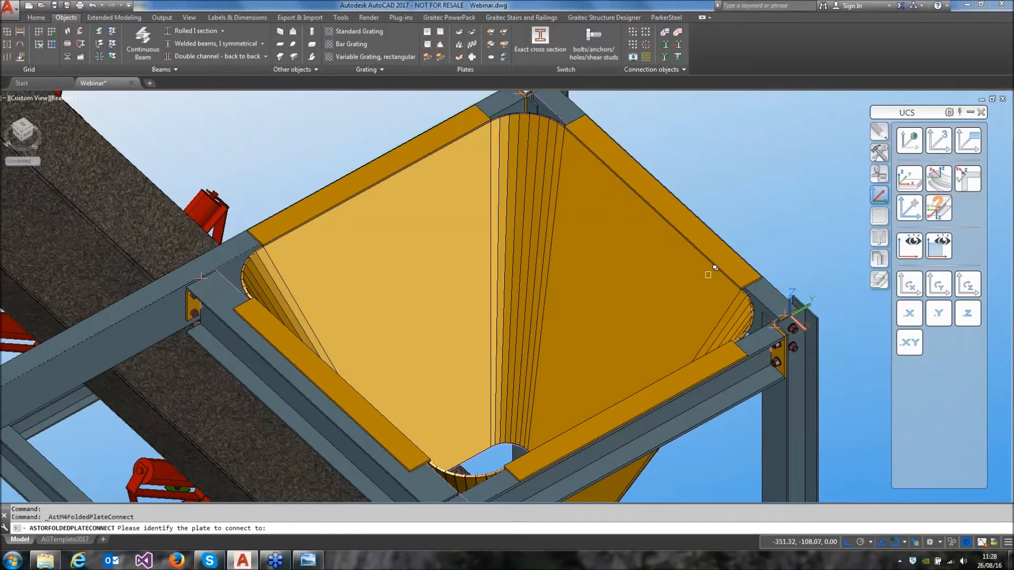
pyautogui.click(650, 222)
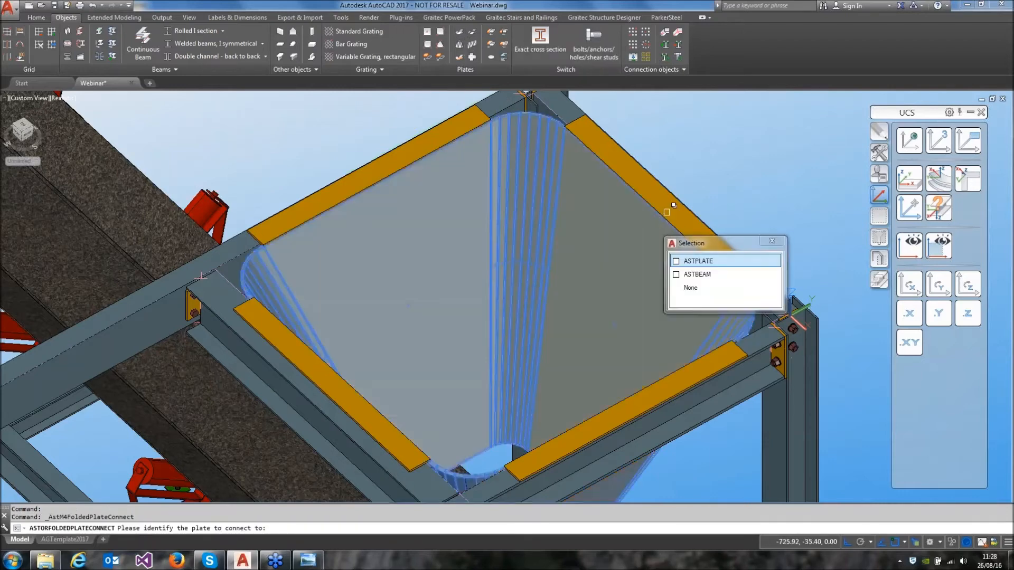
pyautogui.click(669, 211)
pyautogui.click(740, 250)
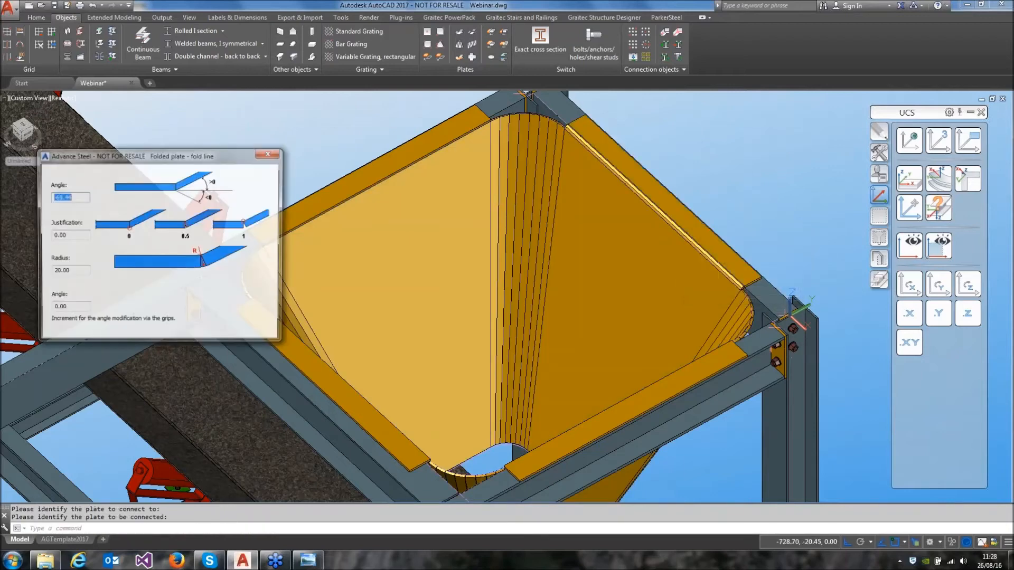
pyautogui.scroll(5, 745, 290)
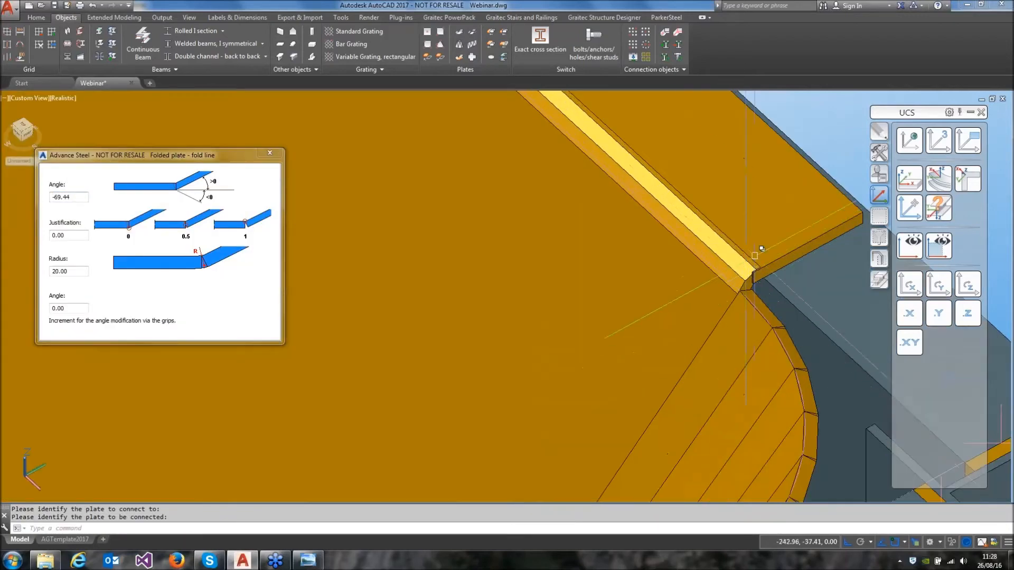
pyautogui.scroll(-2, 726, 288)
pyautogui.scroll(-3, 724, 288)
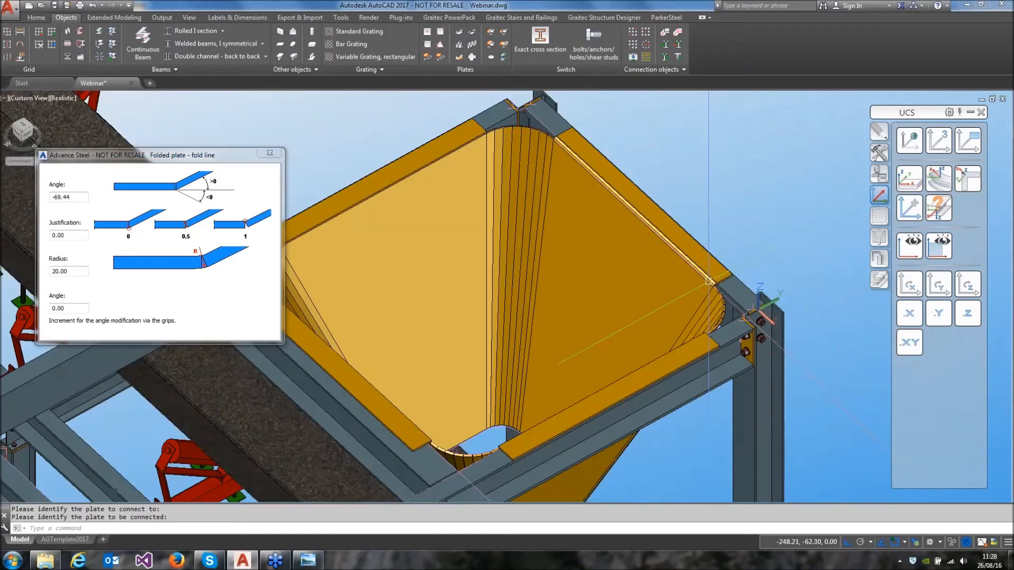
# Connect the crosswise rim plate on the side opposite the UCS origin to the hopper as a folded plate
pyautogui.click(269, 153)
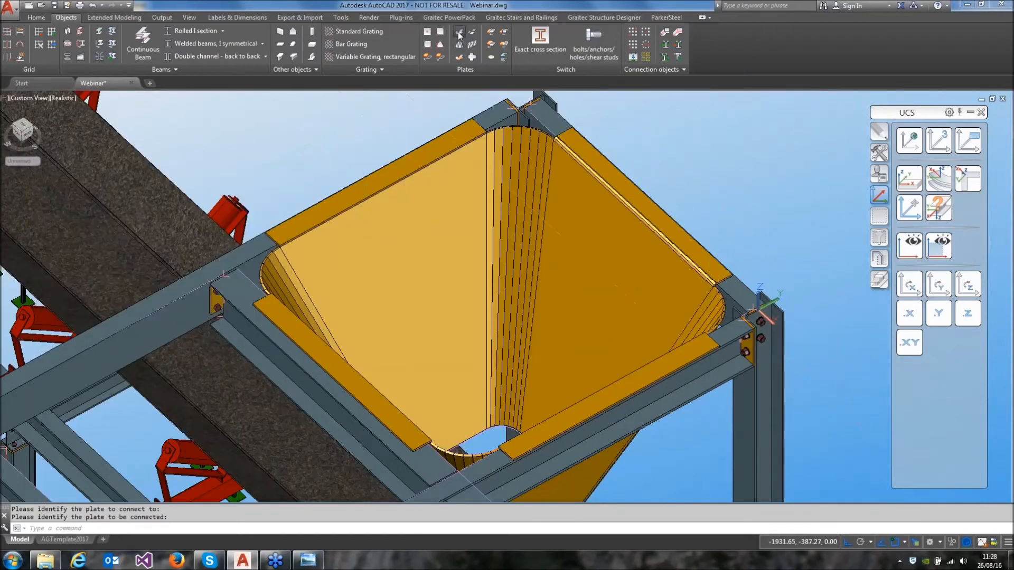
pyautogui.click(458, 33)
pyautogui.click(407, 171)
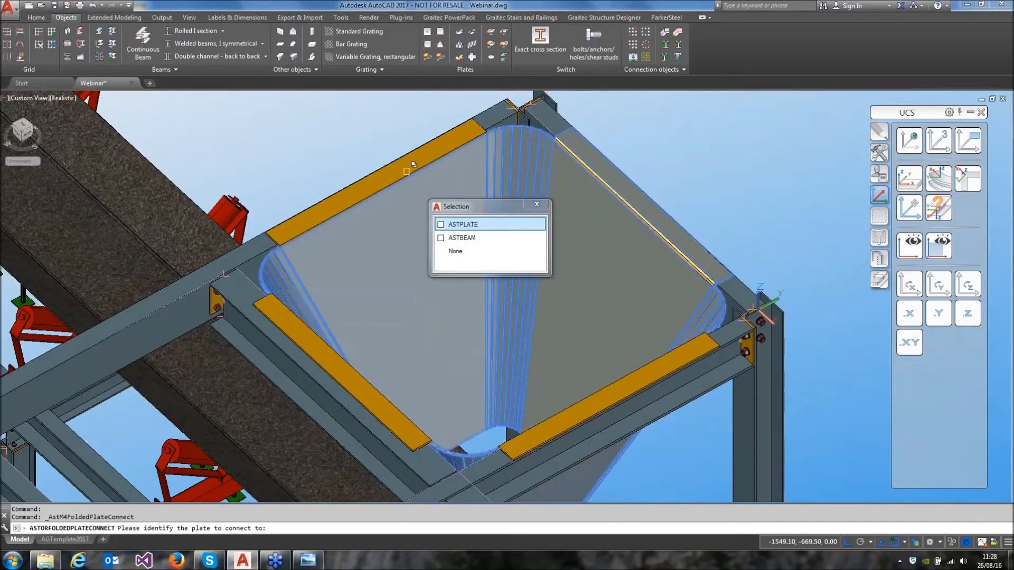
pyautogui.rightClick(407, 169)
pyautogui.click(405, 168)
pyautogui.rightClick(394, 139)
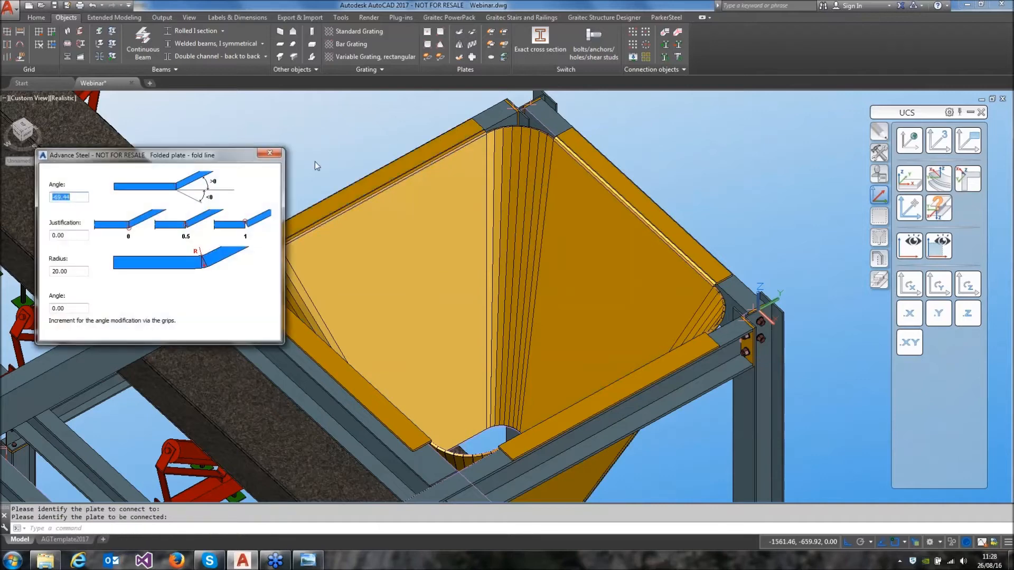
pyautogui.click(270, 153)
# Connect the rim plate on the conveyor side to the hopper as a folded plate
pyautogui.keyDown('shift'); pyautogui.moveTo(488, 255); pyautogui.dragTo(446, 317, button='middle'); pyautogui.keyUp('shift')
pyautogui.click(459, 34)
pyautogui.click(498, 219)
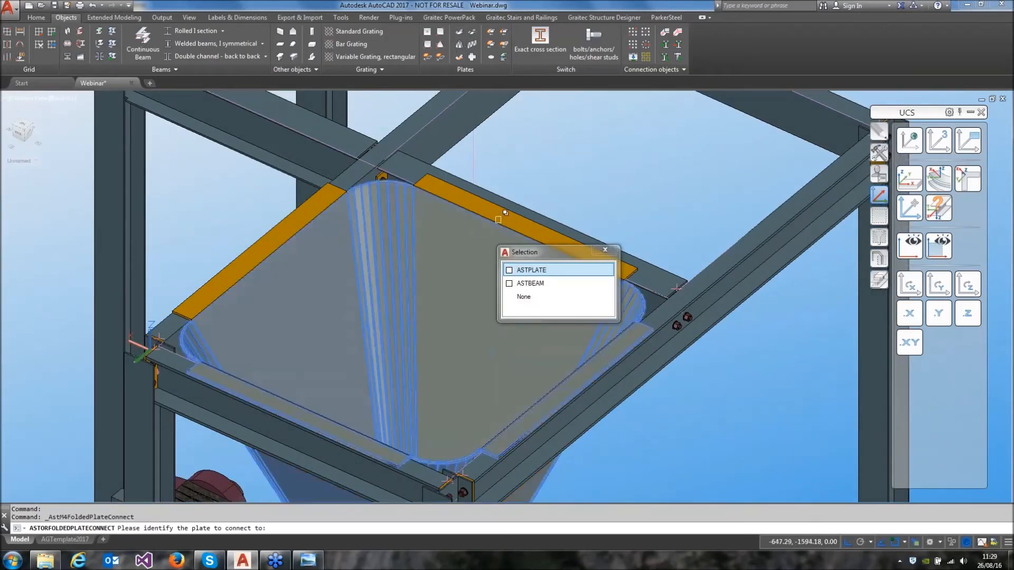
pyautogui.click(497, 217)
pyautogui.click(554, 258)
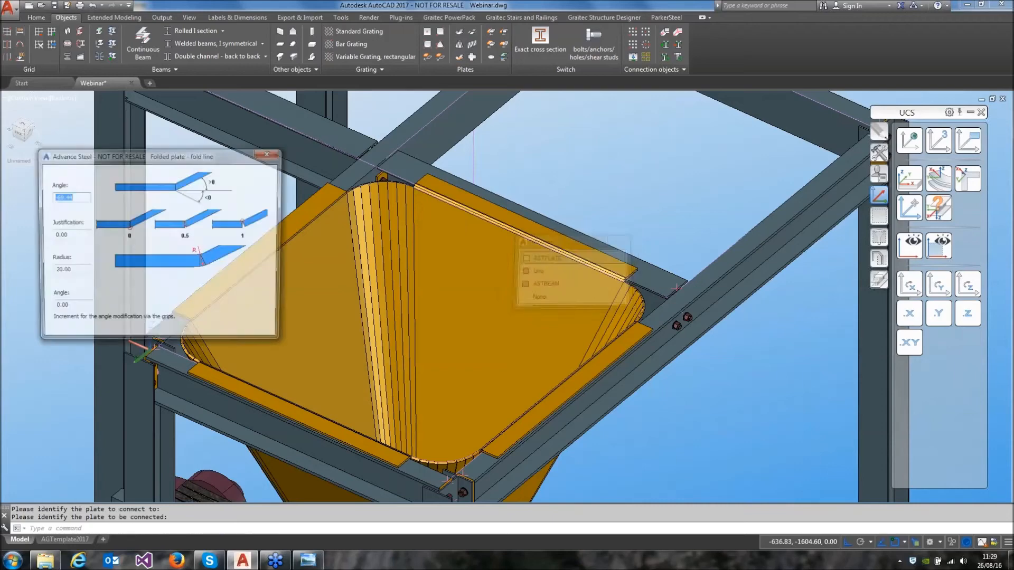
pyautogui.click(275, 154)
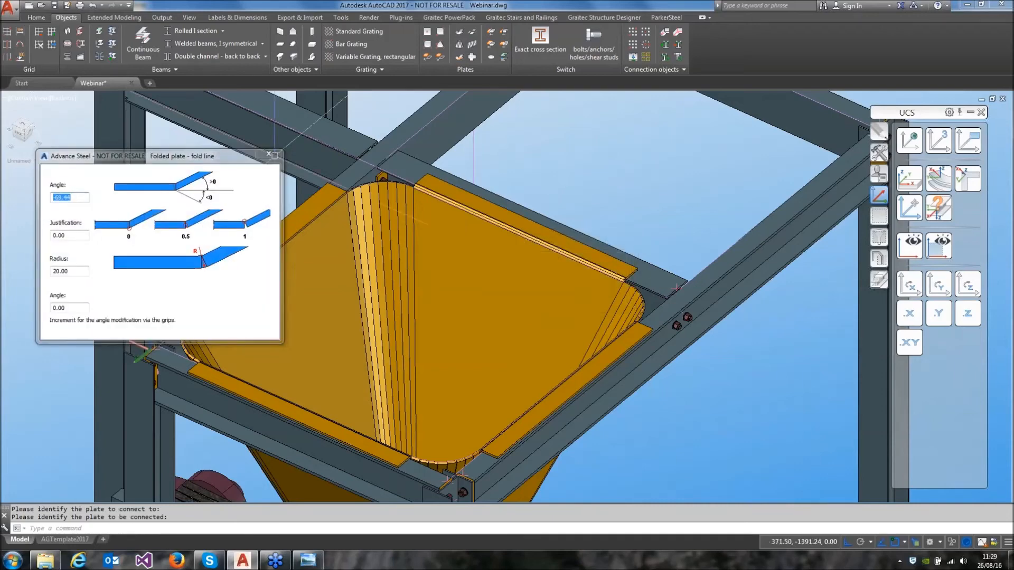
# Connect the remaining crosswise rim plate, beside the UCS origin, to the hopper as a folded plate
pyautogui.click(457, 34)
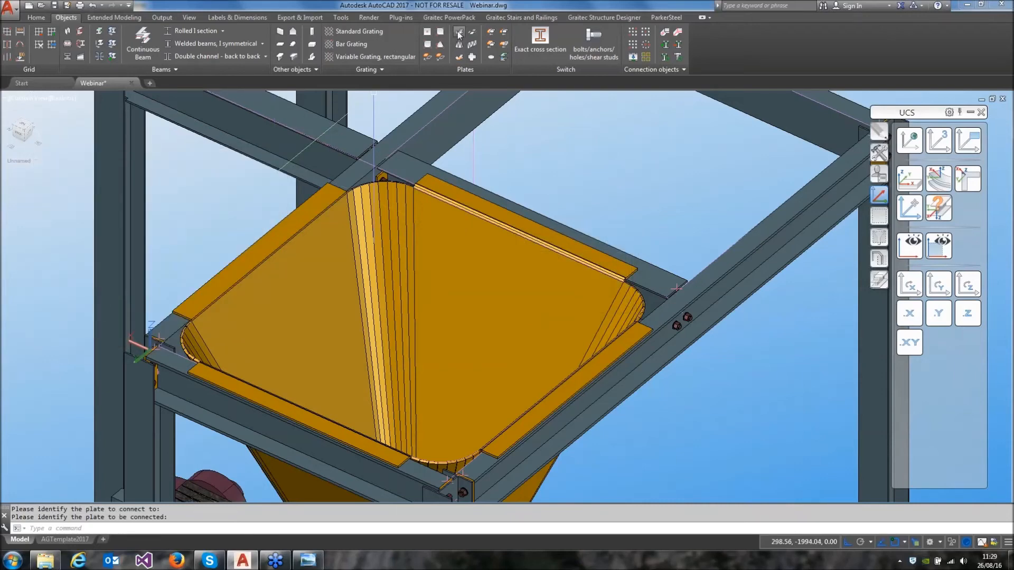
pyautogui.click(296, 245)
pyautogui.click(286, 232)
pyautogui.click(285, 232)
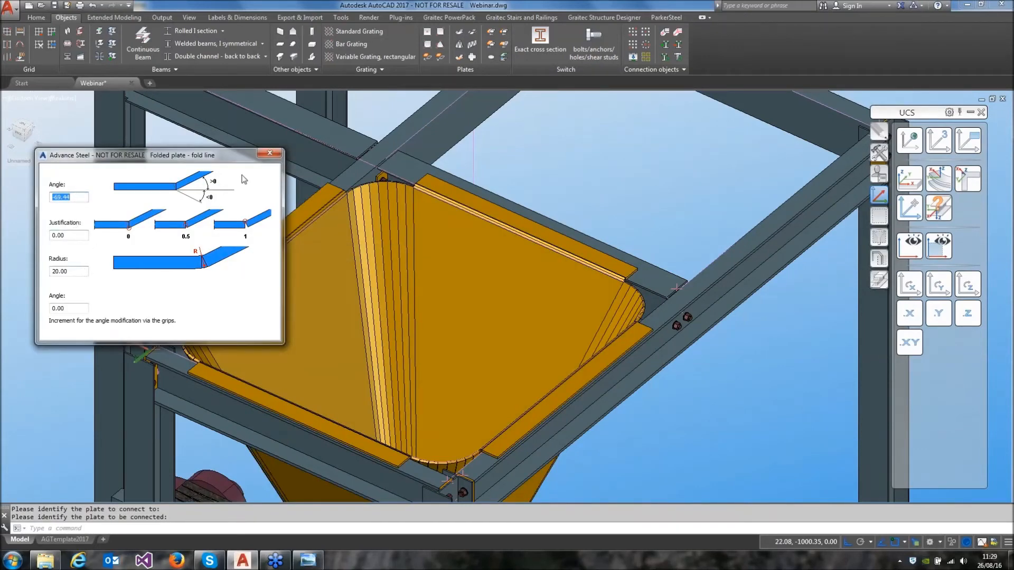
pyautogui.click(270, 153)
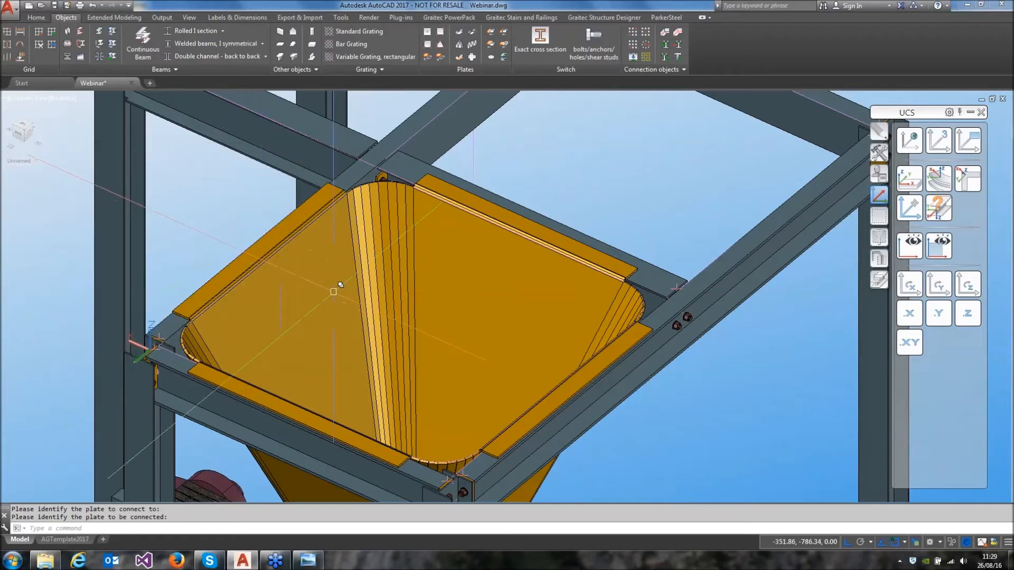
# Place a rectangular bolt group through the conveyor-side rim plate and its supporting beam, centred on the plate with a Center snap
pyautogui.moveTo(353, 325); pyautogui.dragTo(374, 314, button='middle')
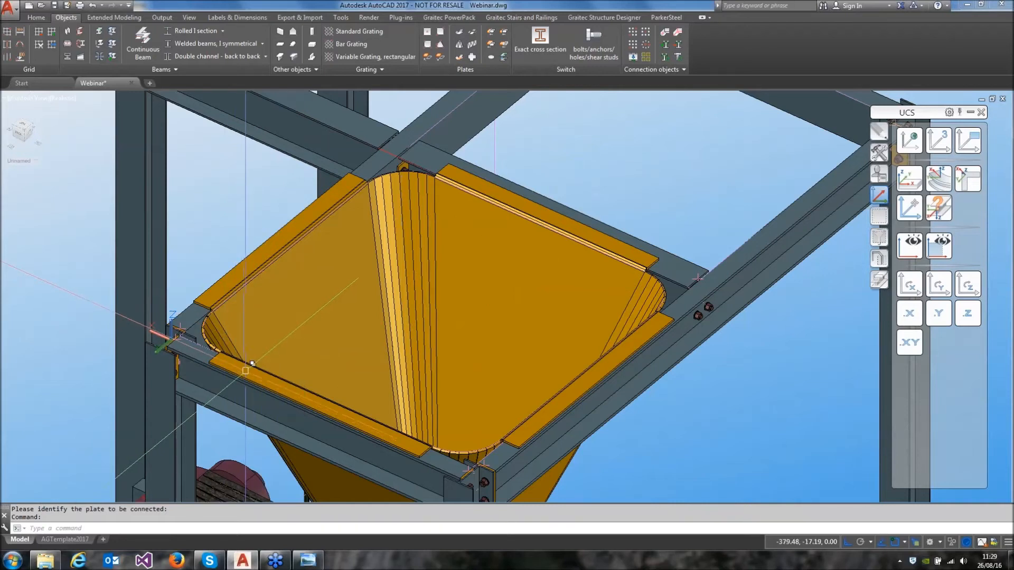
pyautogui.click(636, 32)
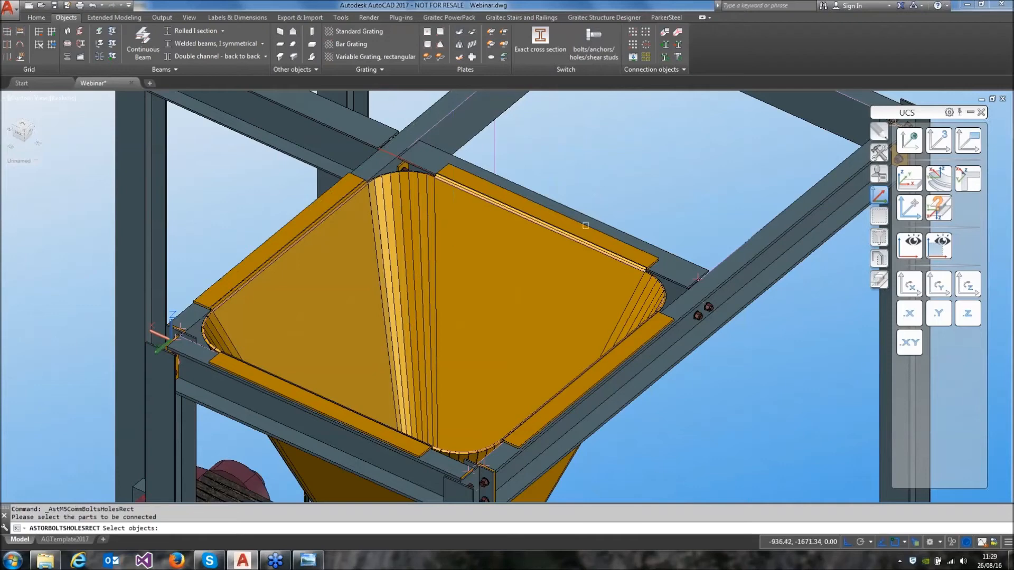
pyautogui.click(586, 230)
pyautogui.click(620, 235)
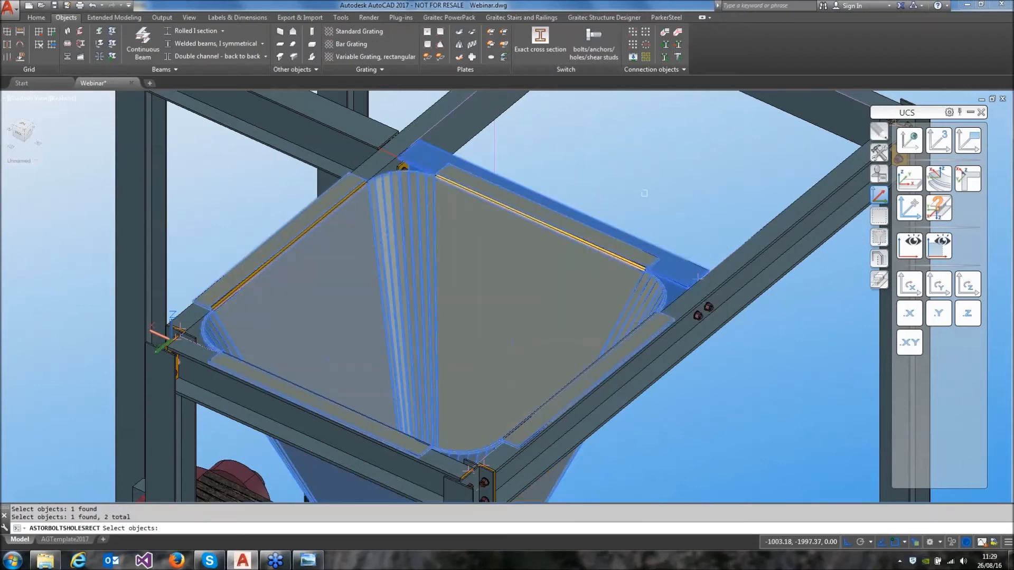
pyautogui.press('Return')
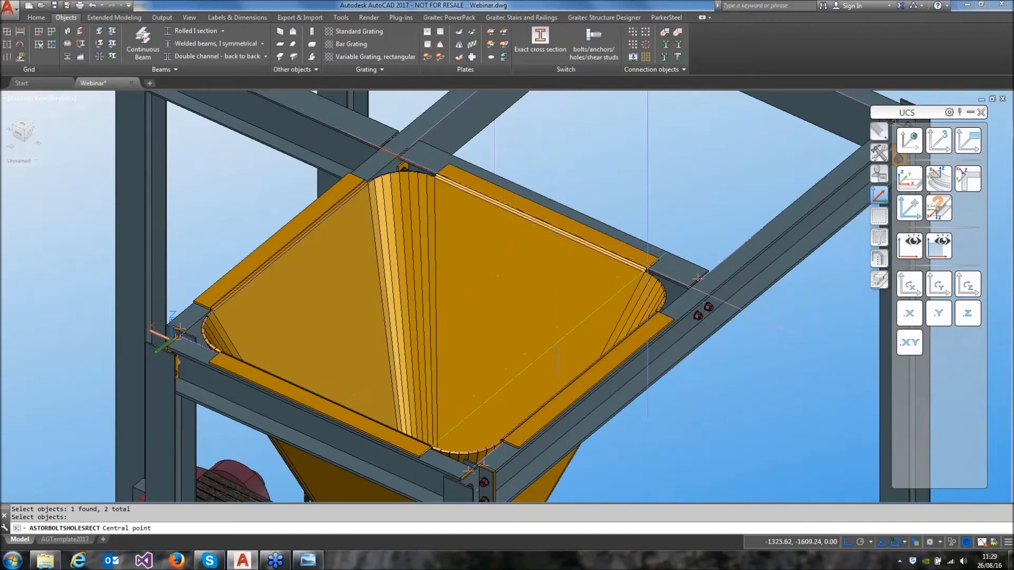
pyautogui.keyDown('shift'); pyautogui.rightClick(604, 216); pyautogui.keyUp('shift')
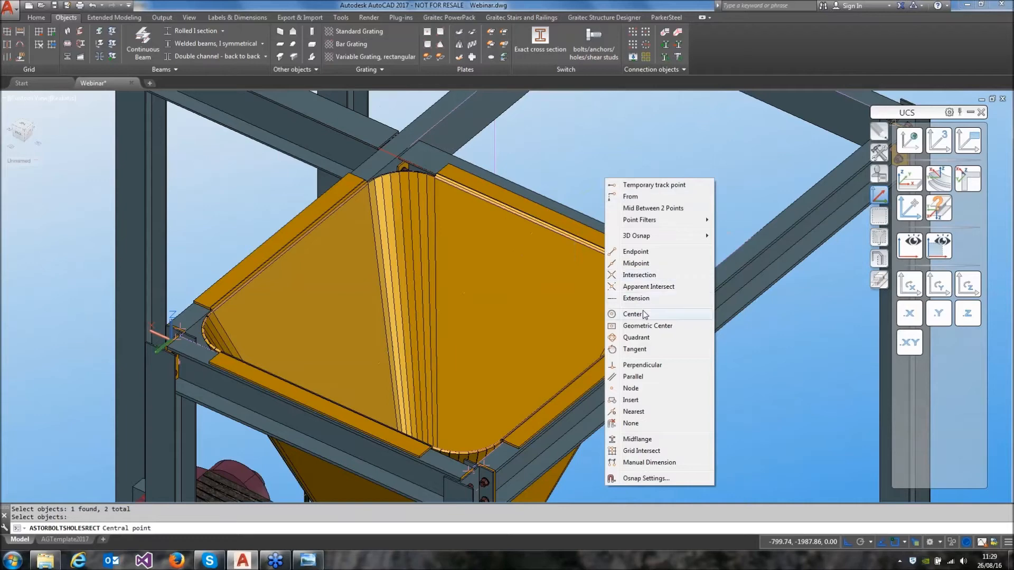
pyautogui.click(632, 314)
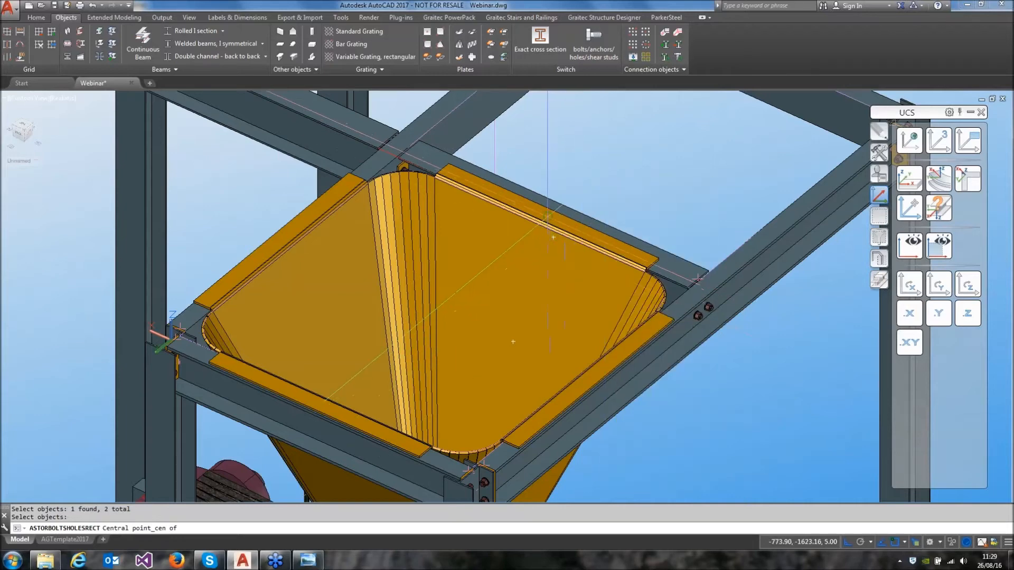
pyautogui.click(548, 217)
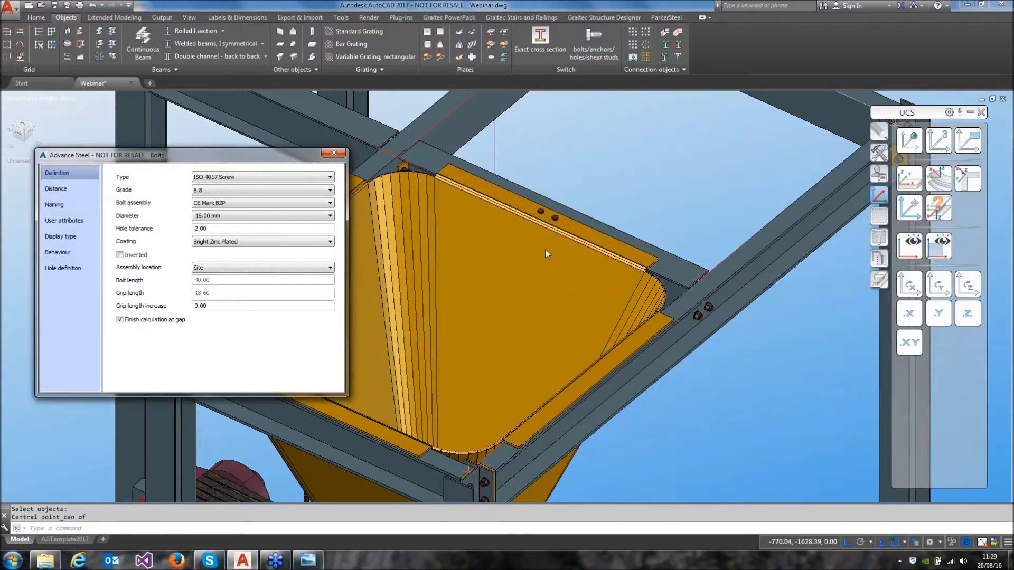
# Set the bolt group to 20 mm diameter, Number X 5, Number Y 1 and an intermediate distance X of 250
pyautogui.click(243, 223)
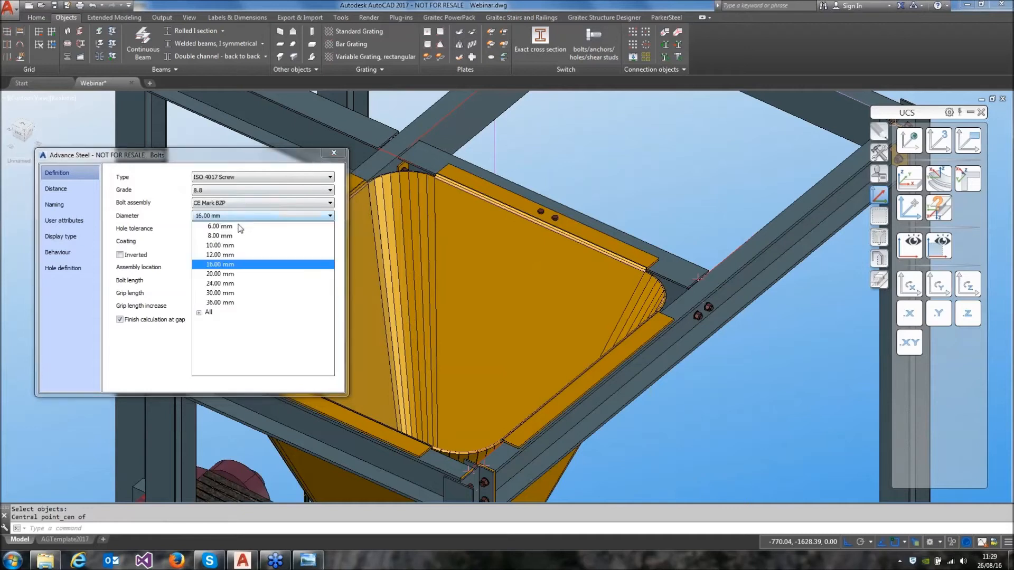
pyautogui.click(235, 280)
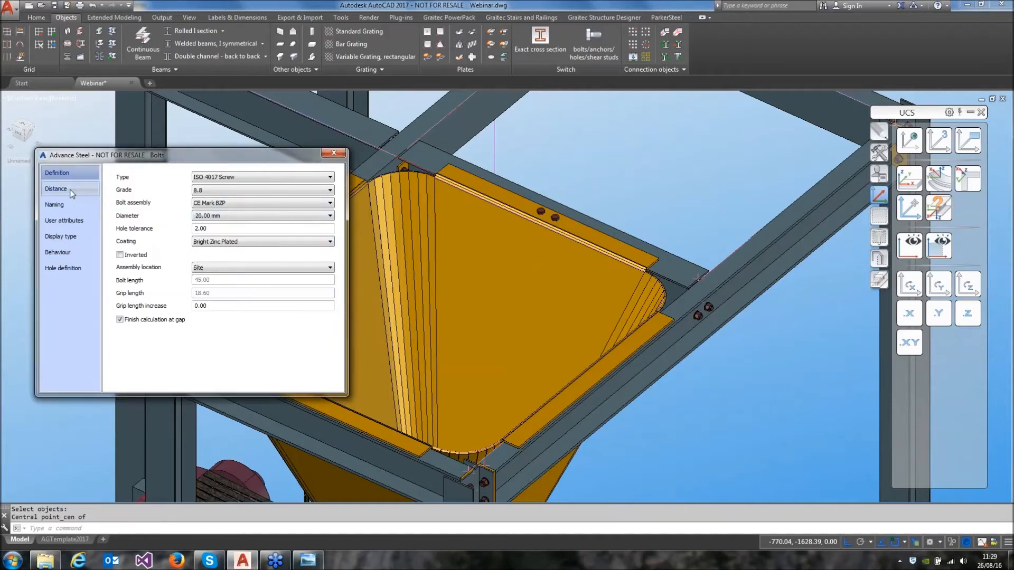
pyautogui.click(56, 188)
pyautogui.press('Tab')
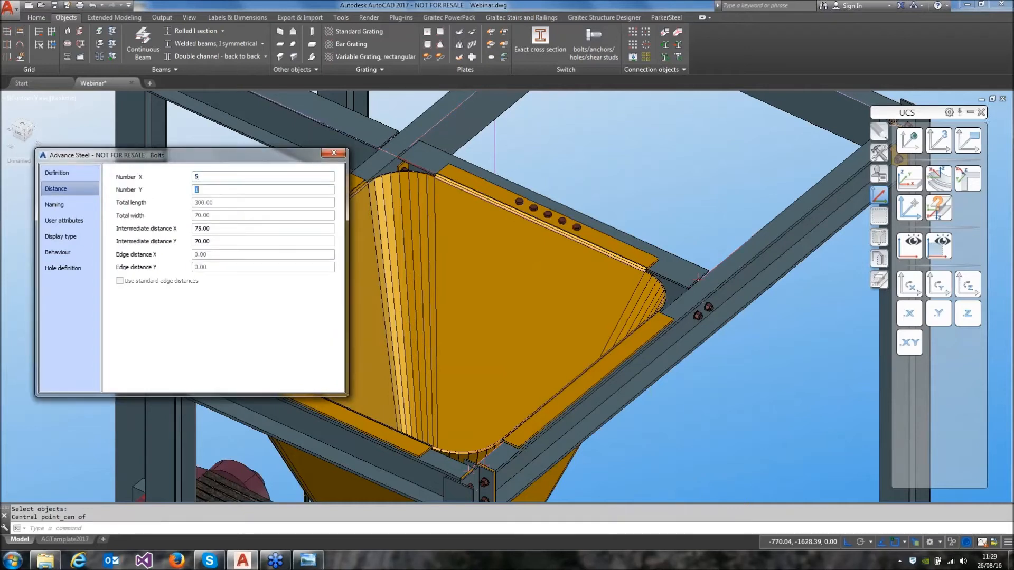
pyautogui.press('Tab')
pyautogui.press('Return')
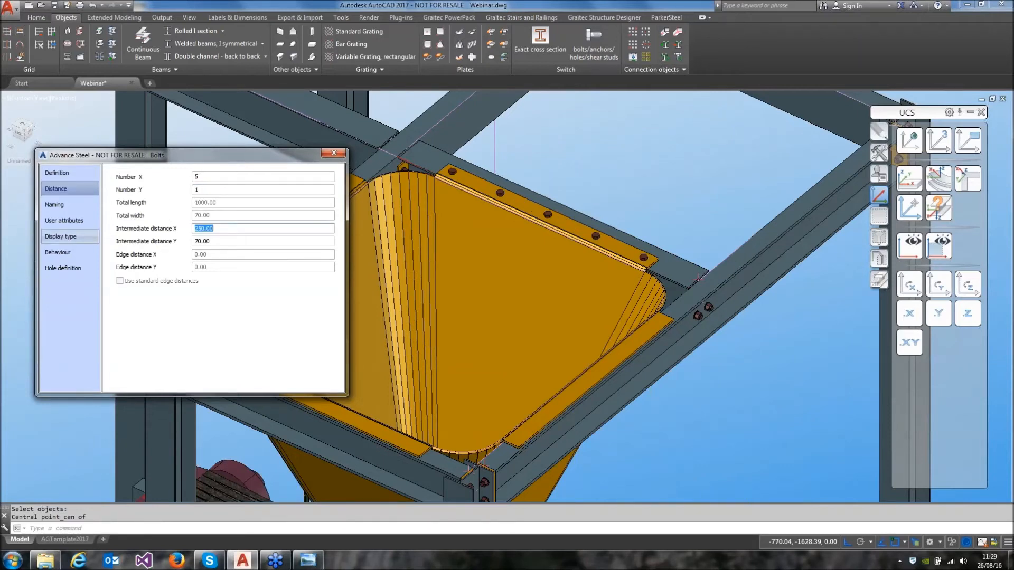
pyautogui.click(333, 153)
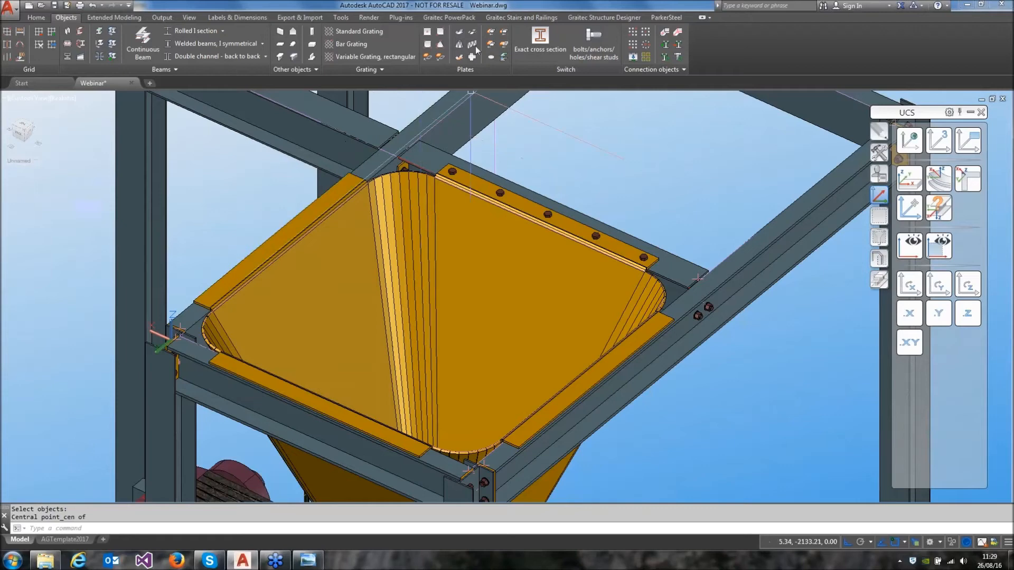
# Bolt the rim plate on the side away from the conveyor to its beam with a rectangular bolt group centred on the plate
pyautogui.click(637, 33)
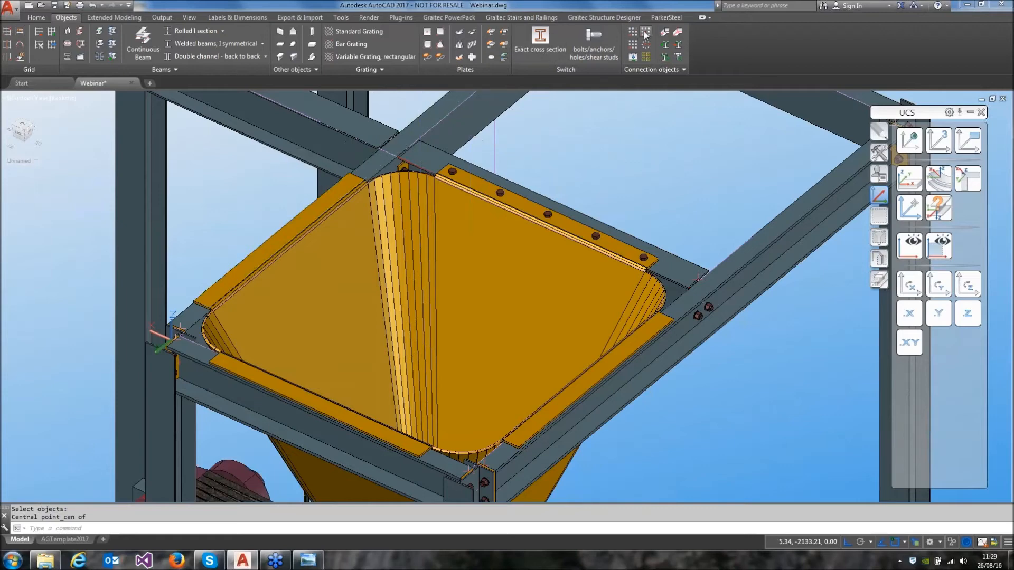
pyautogui.click(292, 392)
pyautogui.click(341, 432)
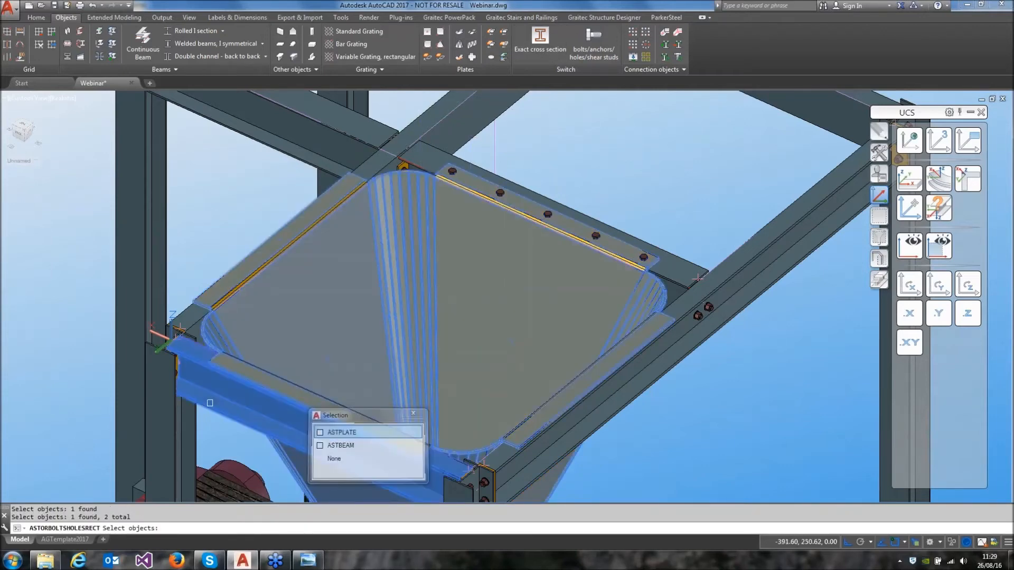
pyautogui.press('Return')
pyautogui.keyDown('shift'); pyautogui.rightClick(280, 98); pyautogui.keyUp('shift')
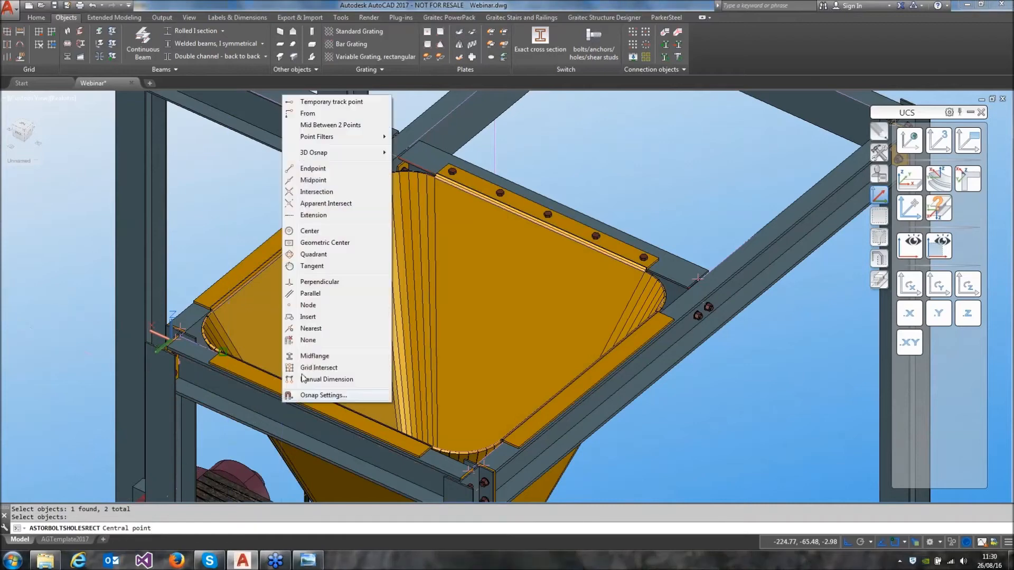
pyautogui.click(293, 231)
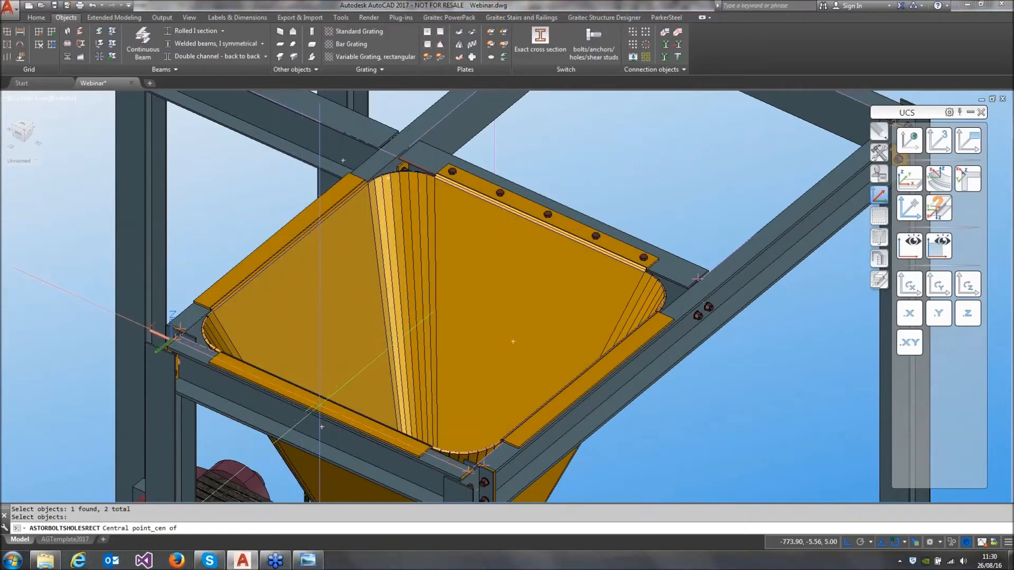
pyautogui.click(320, 406)
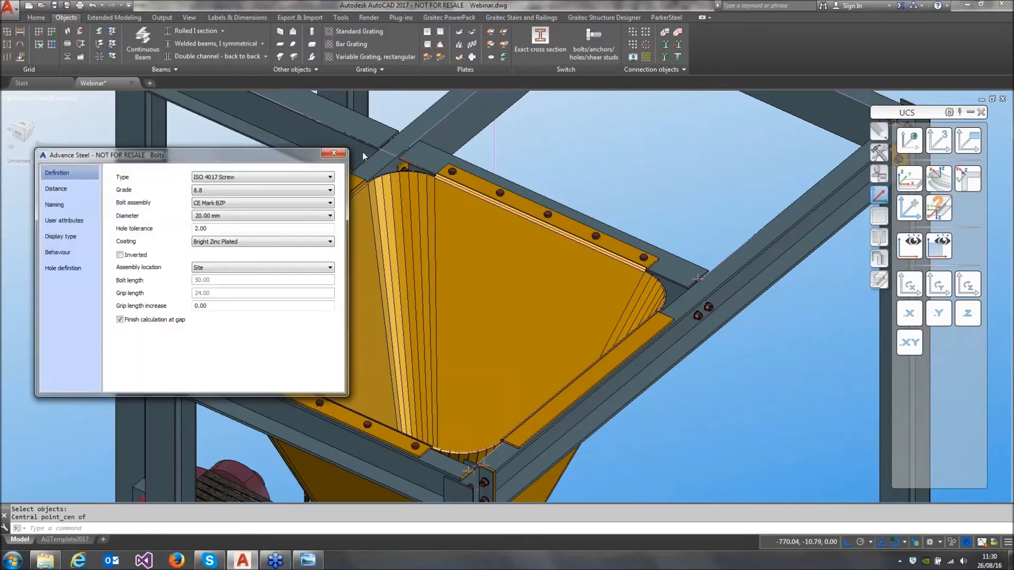
pyautogui.click(334, 152)
# Add a rectangular bolt group joining the crosswise rim plate beside the UCS origin to its beam, centred on the plate
pyautogui.click(645, 32)
pyautogui.click(299, 320)
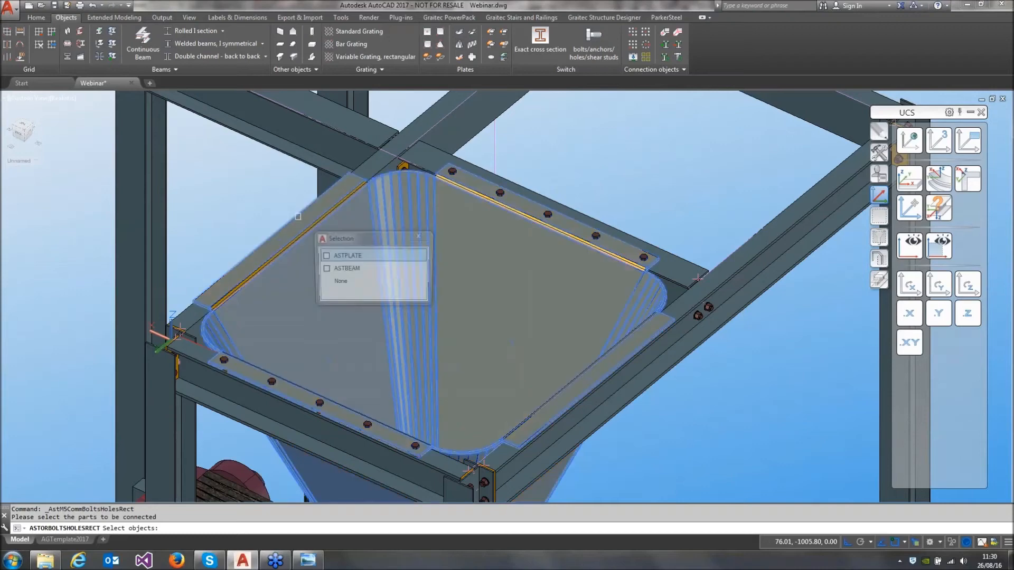
pyautogui.click(185, 311)
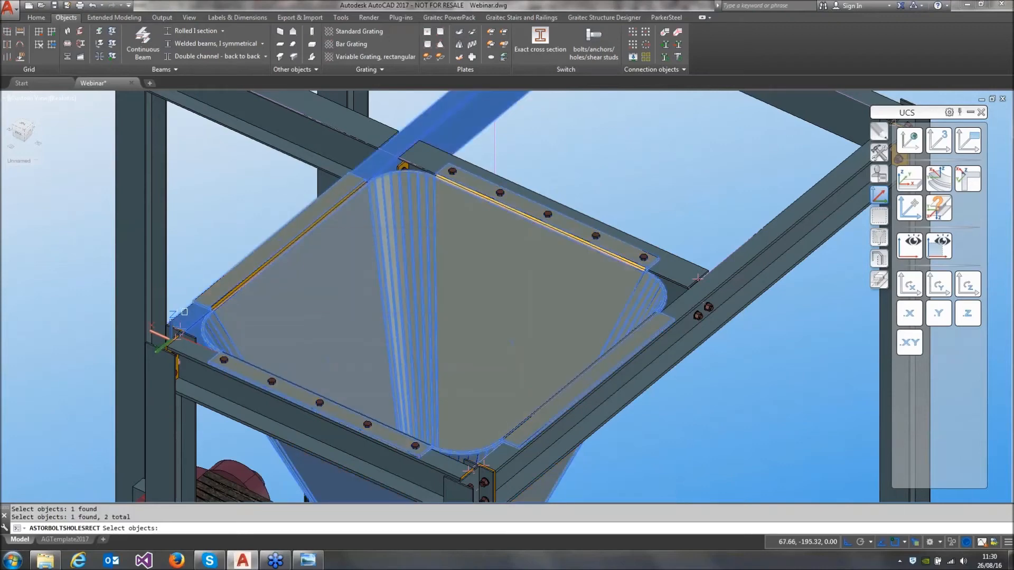
pyautogui.press('Return')
pyautogui.keyDown('shift'); pyautogui.rightClick(225, 213); pyautogui.keyUp('shift')
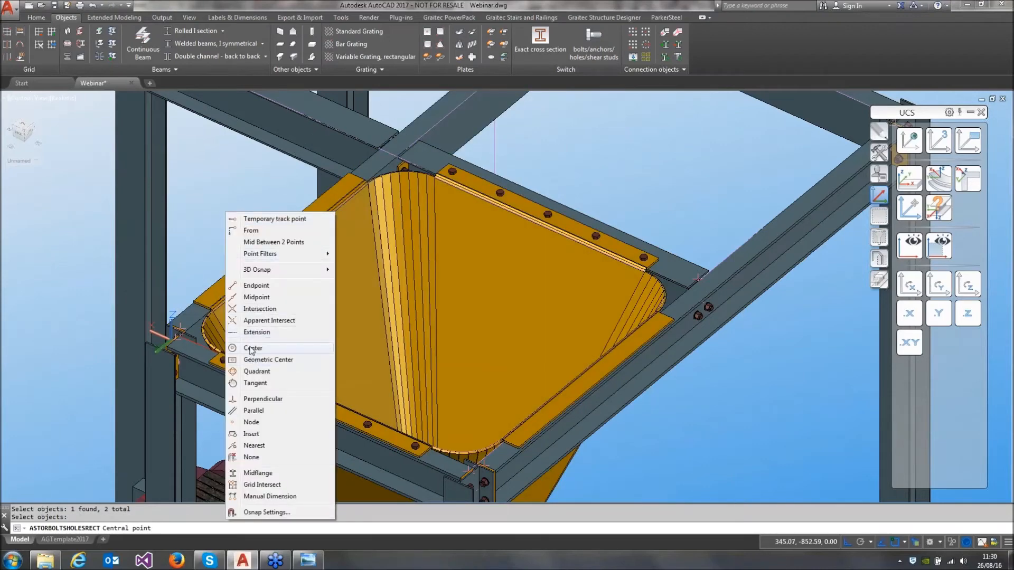
pyautogui.click(252, 349)
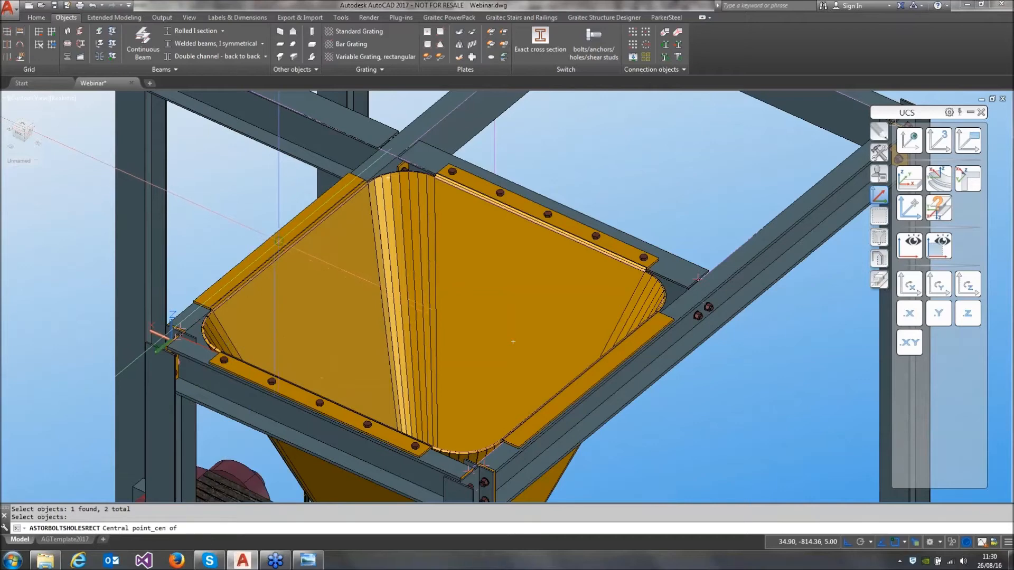
pyautogui.click(279, 242)
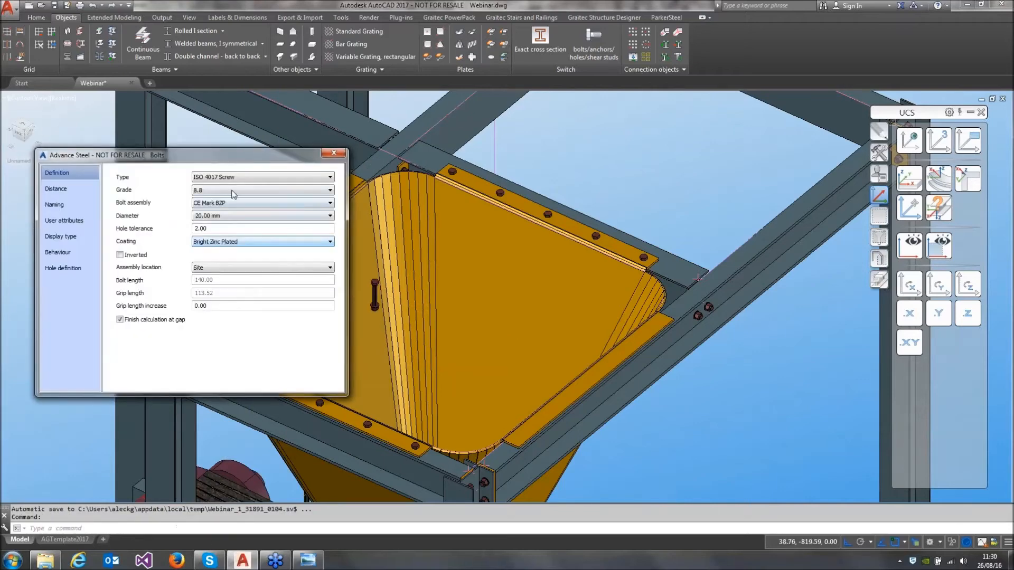
# Set the crosswise plate's bolt group to Number X 1, Number Y 5 and an intermediate distance Y of 250
pyautogui.moveTo(174, 438); pyautogui.dragTo(345, 442, button='middle')
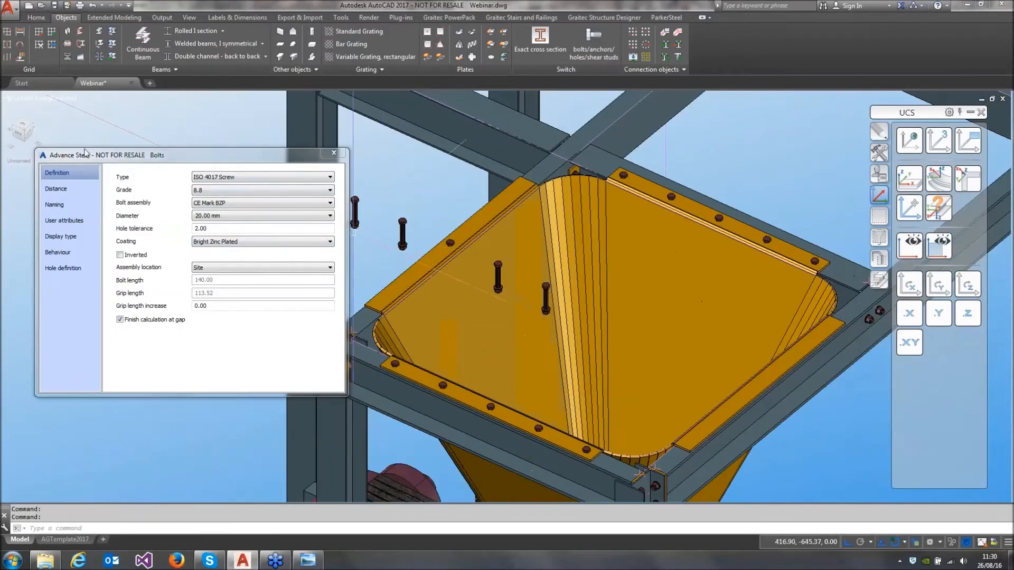
pyautogui.click(54, 190)
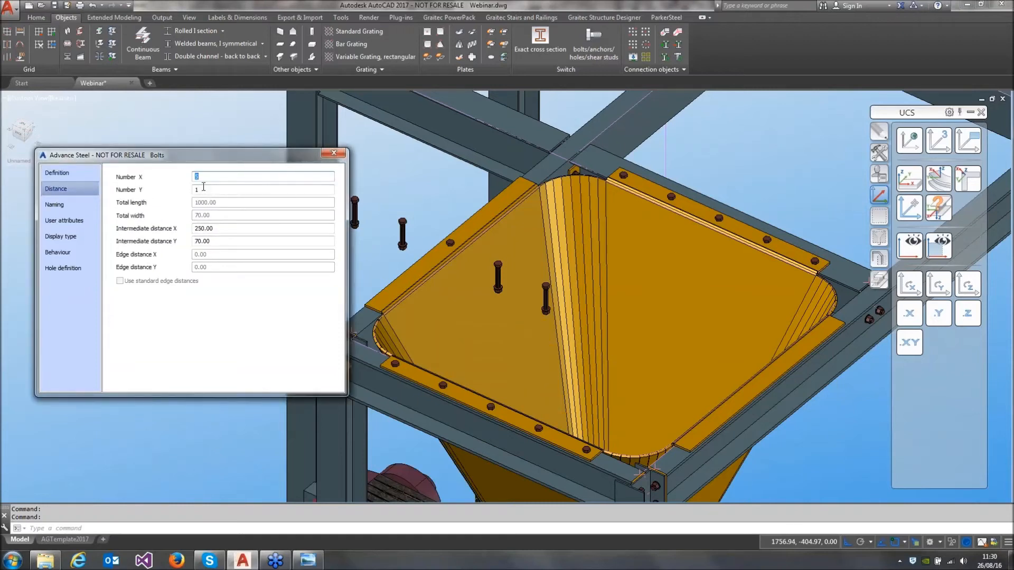
pyautogui.write('1')
pyautogui.press('Tab')
pyautogui.write('5')
pyautogui.press('Tab')
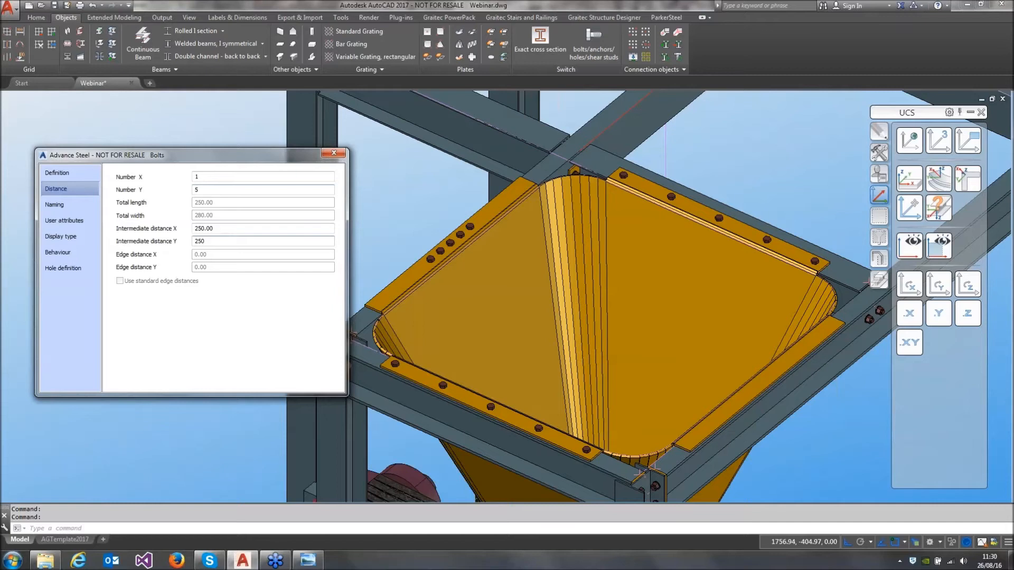
pyautogui.press('Tab')
pyautogui.click(334, 153)
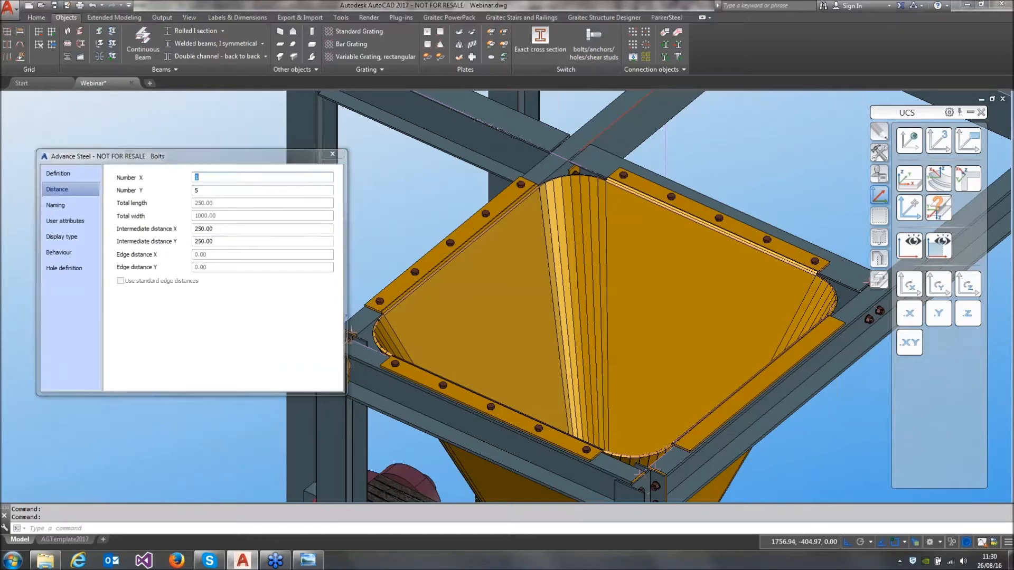
# Bolt the crosswise rim plate opposite the UCS origin to its beam with a rectangular bolt group centred on the plate
pyautogui.click(645, 33)
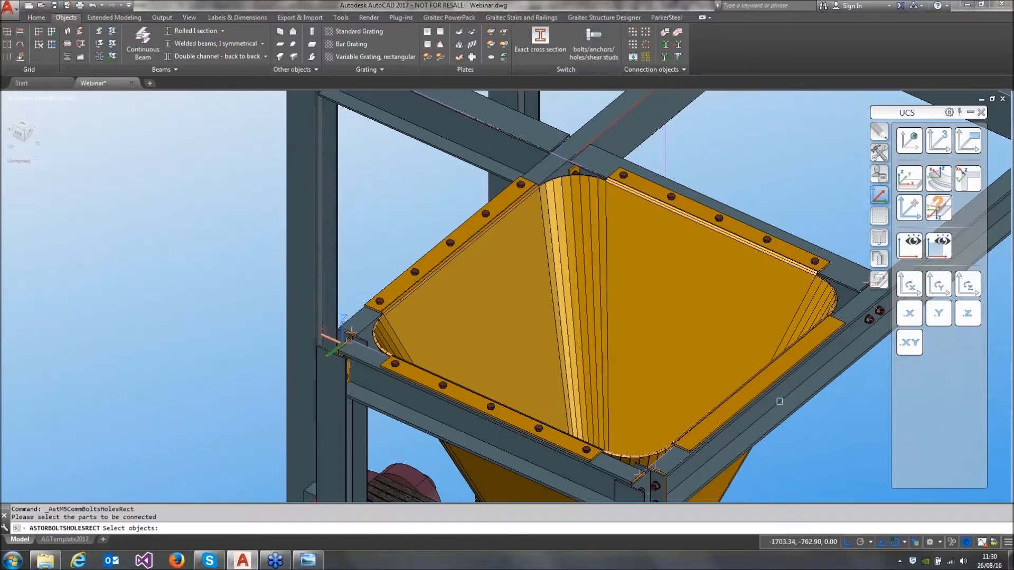
pyautogui.click(791, 367)
pyautogui.click(797, 380)
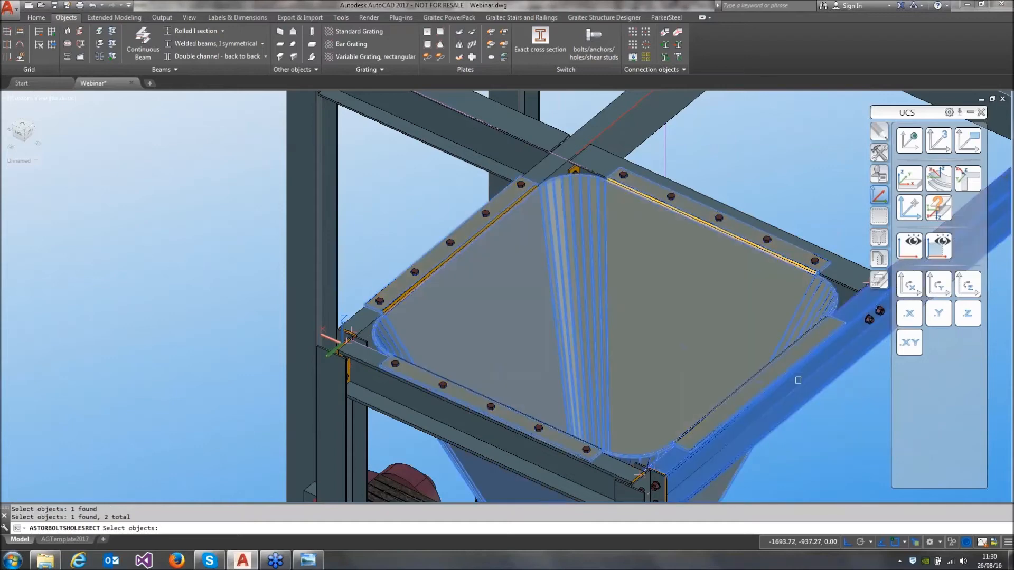
pyautogui.rightClick(797, 380)
pyautogui.keyDown('shift'); pyautogui.rightClick(792, 373); pyautogui.keyUp('shift')
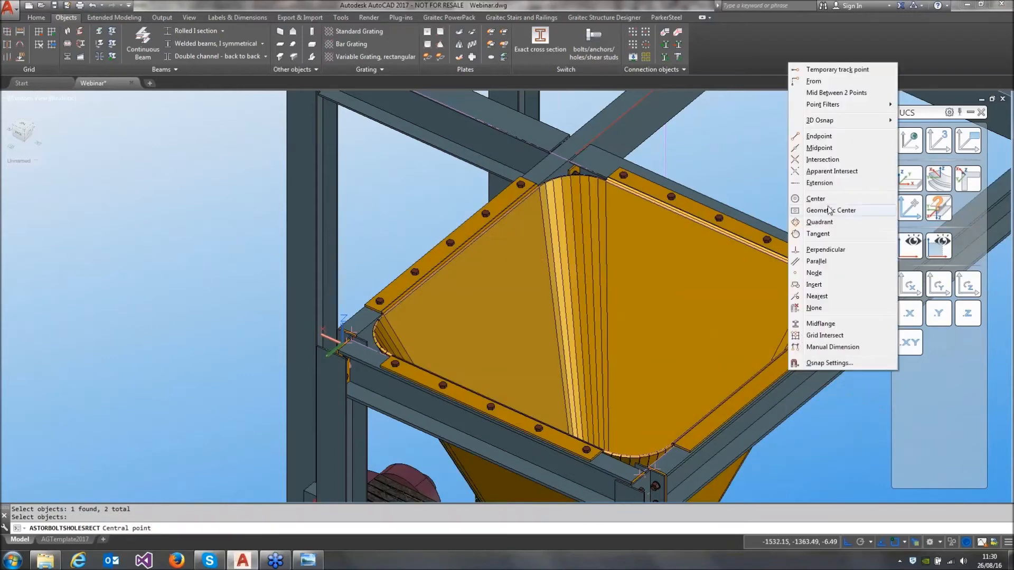
pyautogui.click(818, 149)
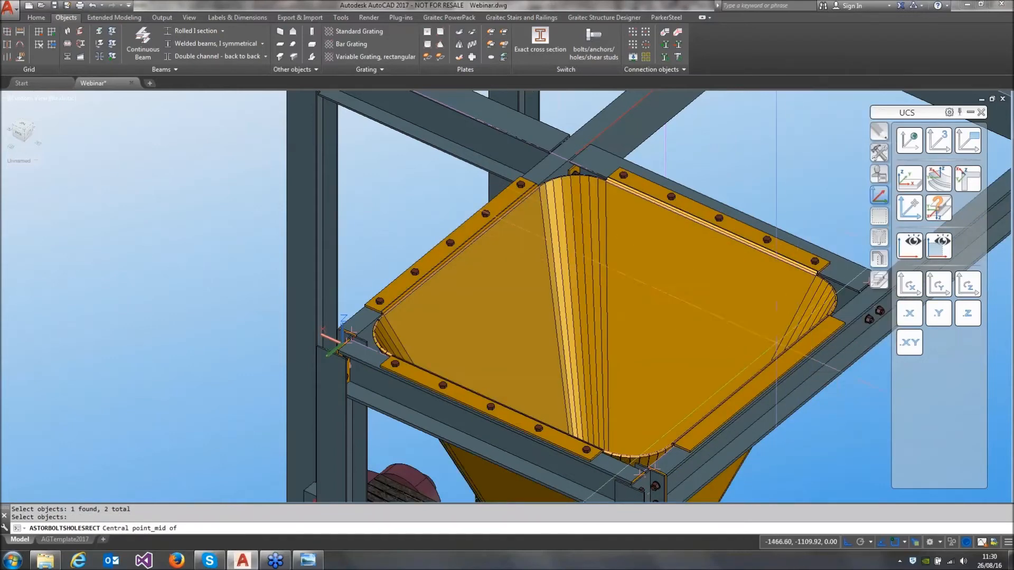
pyautogui.keyDown('shift'); pyautogui.rightClick(772, 359); pyautogui.keyUp('shift')
pyautogui.click(795, 186)
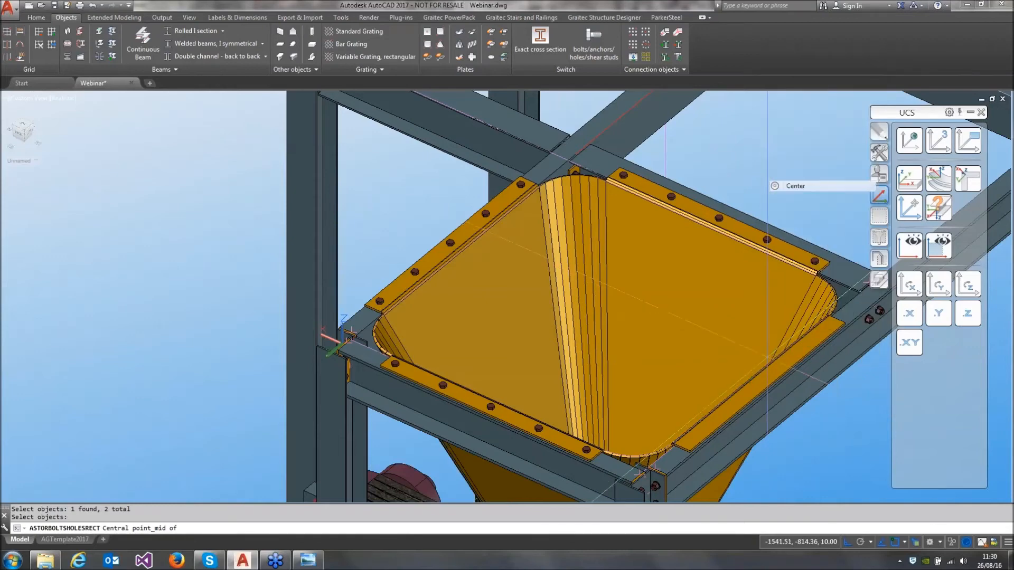
pyautogui.keyDown('shift'); pyautogui.rightClick(794, 189); pyautogui.keyUp('shift')
pyautogui.click(821, 322)
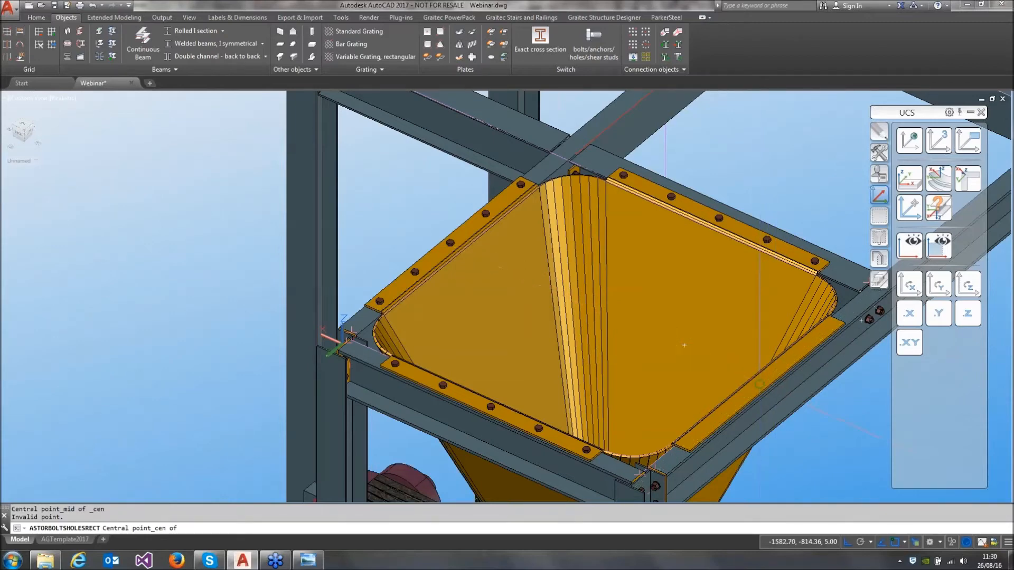
pyautogui.click(684, 344)
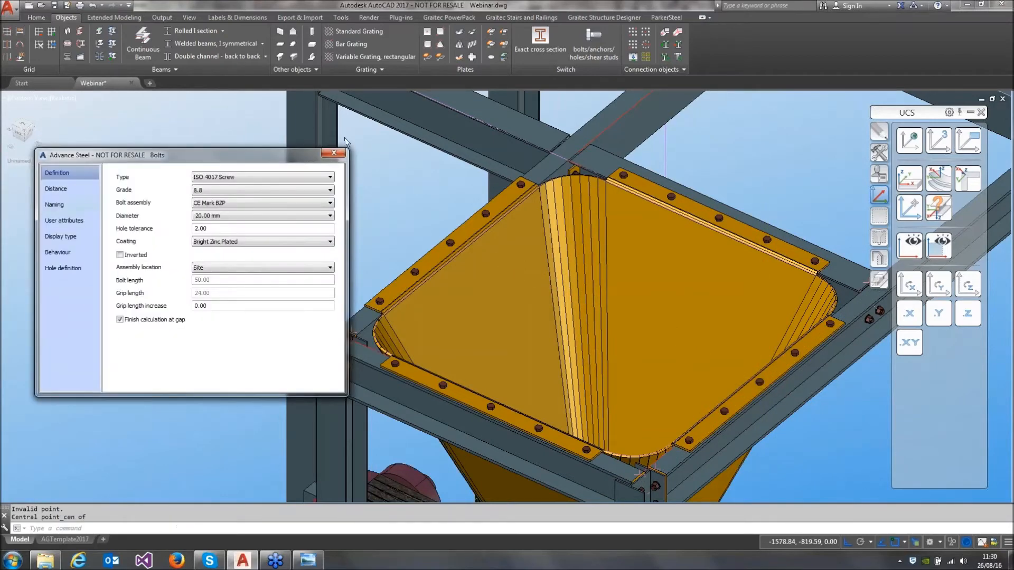
pyautogui.click(341, 154)
# Switch the hopper's folded plate to the Unfolded display type and examine its flat pattern with the flange bolt holes
pyautogui.scroll(-3, 340, 342)
pyautogui.keyDown('shift'); pyautogui.moveTo(338, 340); pyautogui.dragTo(340, 282, button='middle'); pyautogui.keyUp('shift')
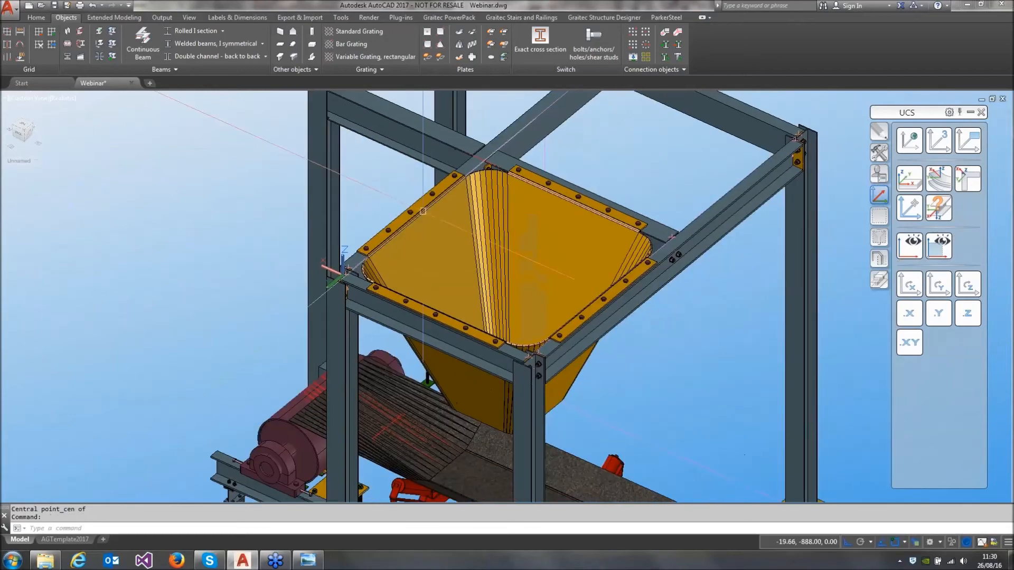
pyautogui.keyDown('shift'); pyautogui.moveTo(344, 318); pyautogui.dragTo(370, 338, button='middle'); pyautogui.keyUp('shift')
pyautogui.keyDown('shift'); pyautogui.moveTo(458, 246); pyautogui.dragTo(544, 252, button='middle'); pyautogui.keyUp('shift')
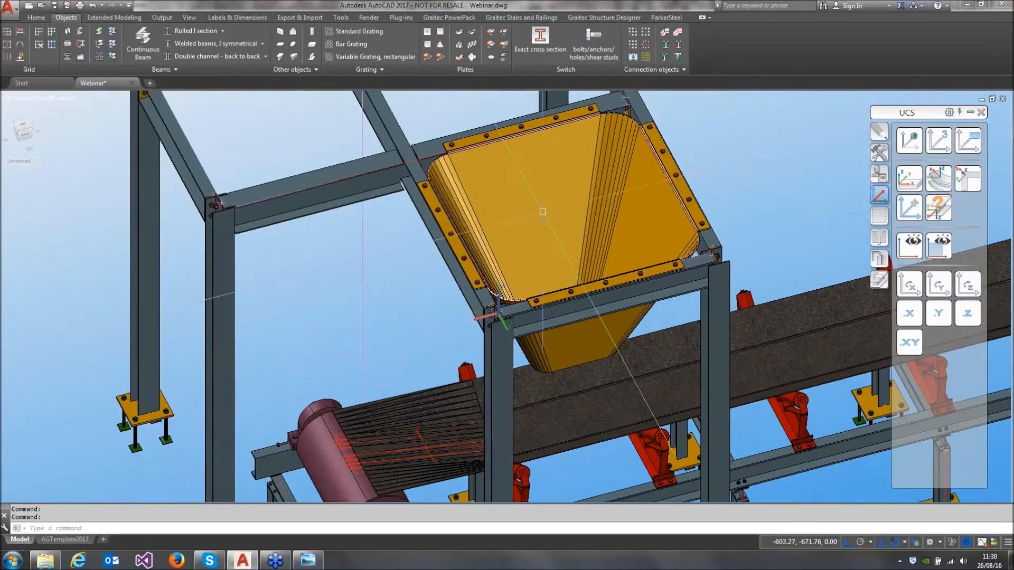
pyautogui.doubleClick(543, 169)
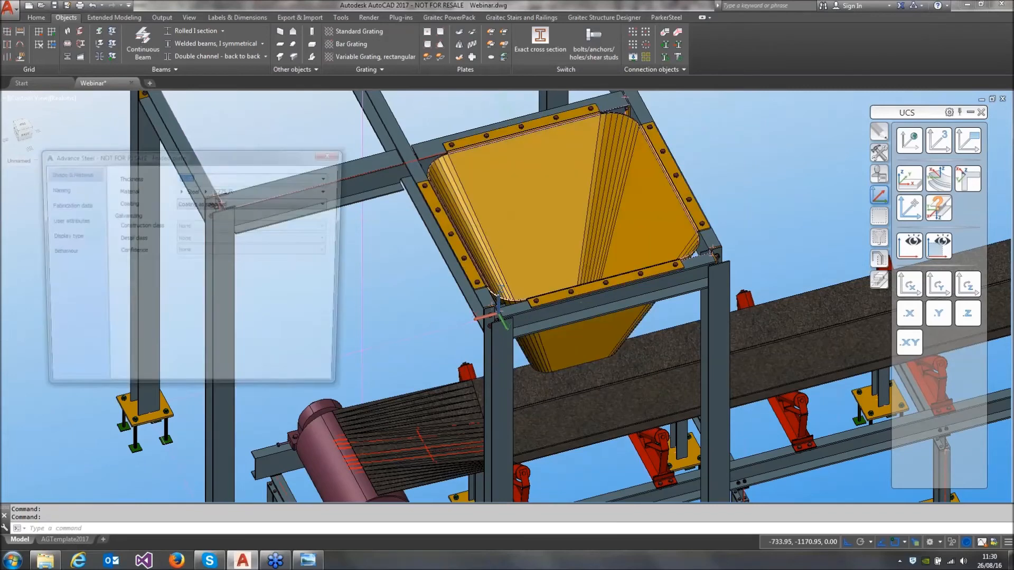
pyautogui.click(79, 237)
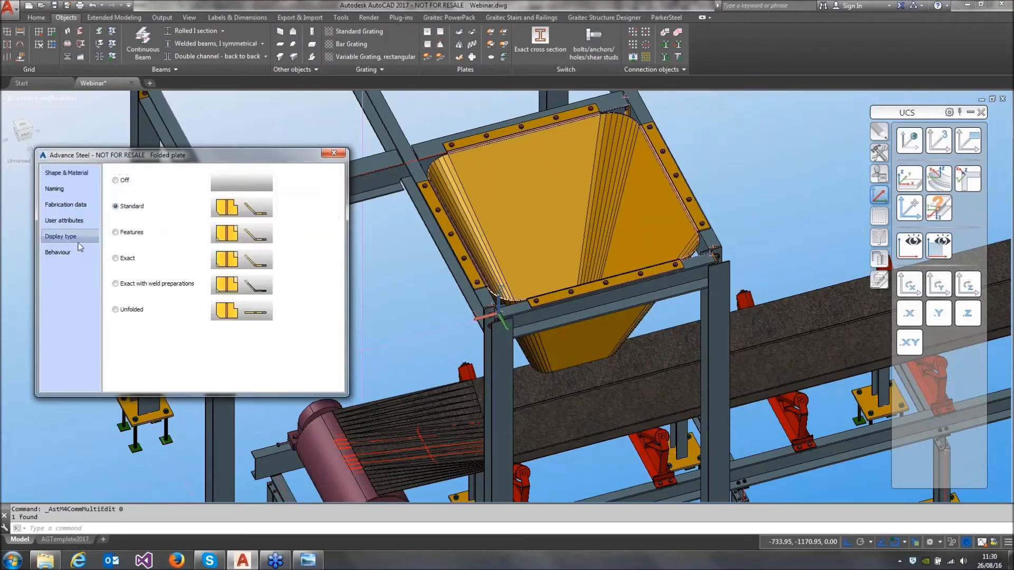
pyautogui.click(116, 309)
pyautogui.moveTo(435, 340); pyautogui.dragTo(614, 260, button='middle')
pyautogui.scroll(-2, 622, 243)
pyautogui.scroll(6, 578, 408)
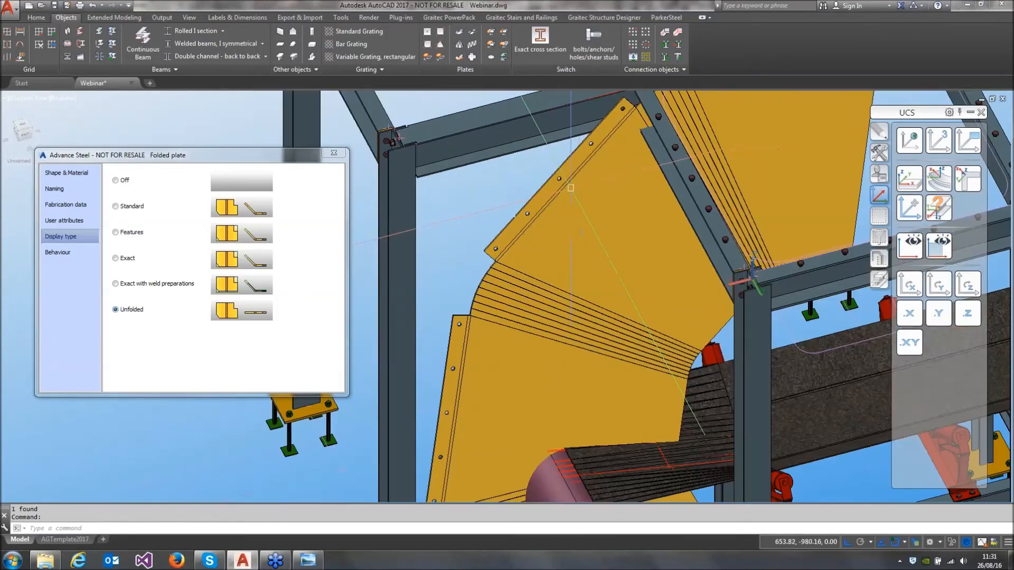
pyautogui.scroll(-6, 448, 288)
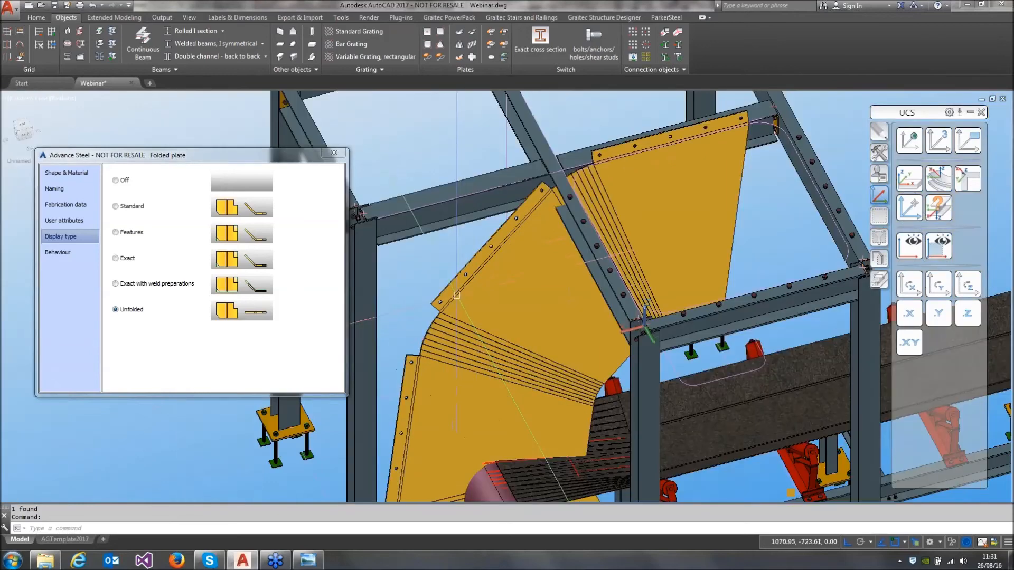
pyautogui.keyDown('shift'); pyautogui.moveTo(502, 330); pyautogui.dragTo(457, 447, button='middle'); pyautogui.keyUp('shift')
# Restore the hopper folded plate's display type to Standard and finish editing its properties
pyautogui.click(116, 206)
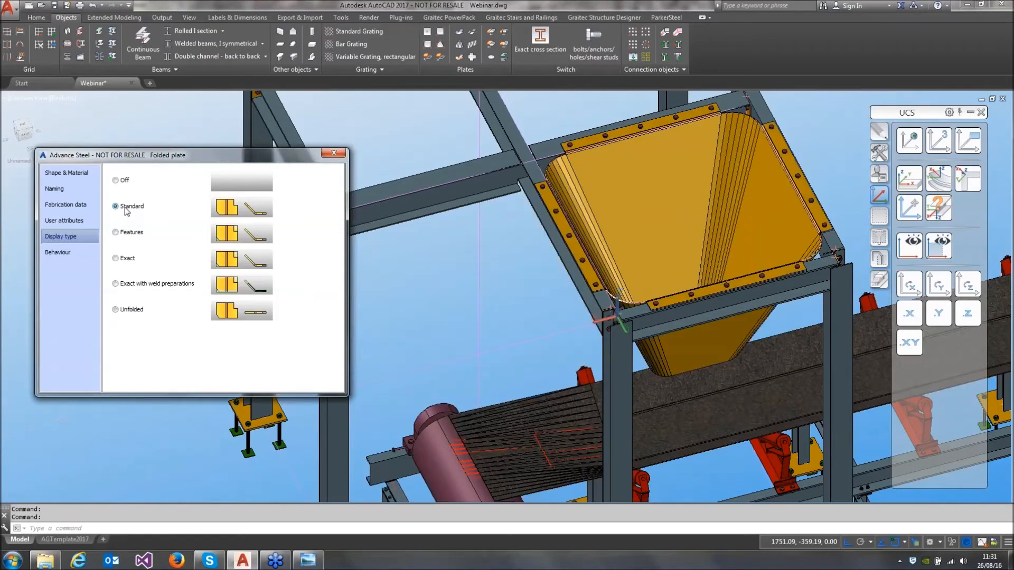
pyautogui.click(333, 153)
# Place a variable rectangular grating over the conveyor-side bay next to the hopper, defined by two diagonally opposite corners of the bay
pyautogui.scroll(-5, 362, 213)
pyautogui.moveTo(362, 213); pyautogui.dragTo(570, 279, button='middle')
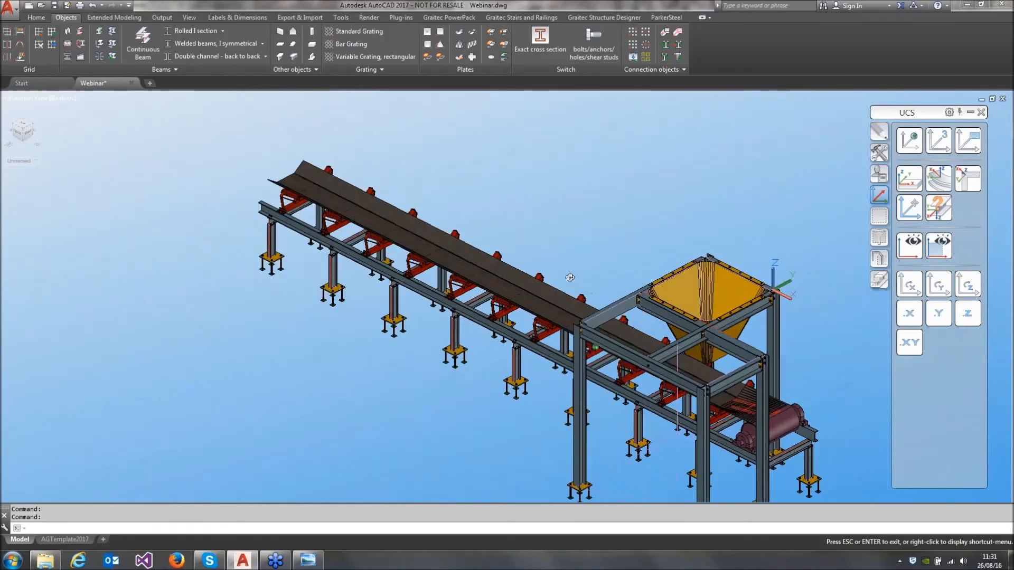
pyautogui.moveTo(623, 331); pyautogui.dragTo(468, 307, button='middle')
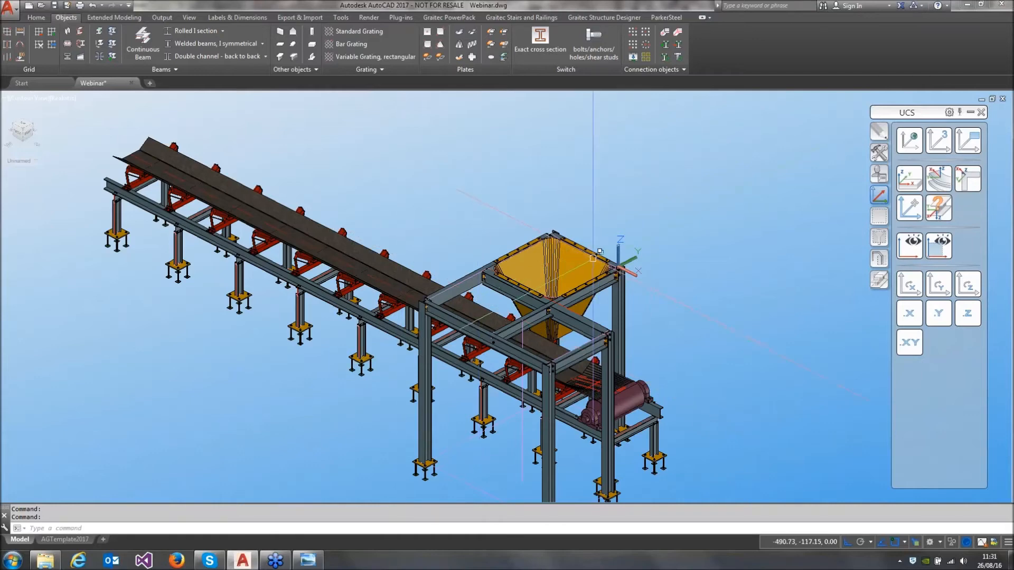
pyautogui.scroll(6, 465, 312)
pyautogui.moveTo(582, 289); pyautogui.dragTo(517, 286, button='middle')
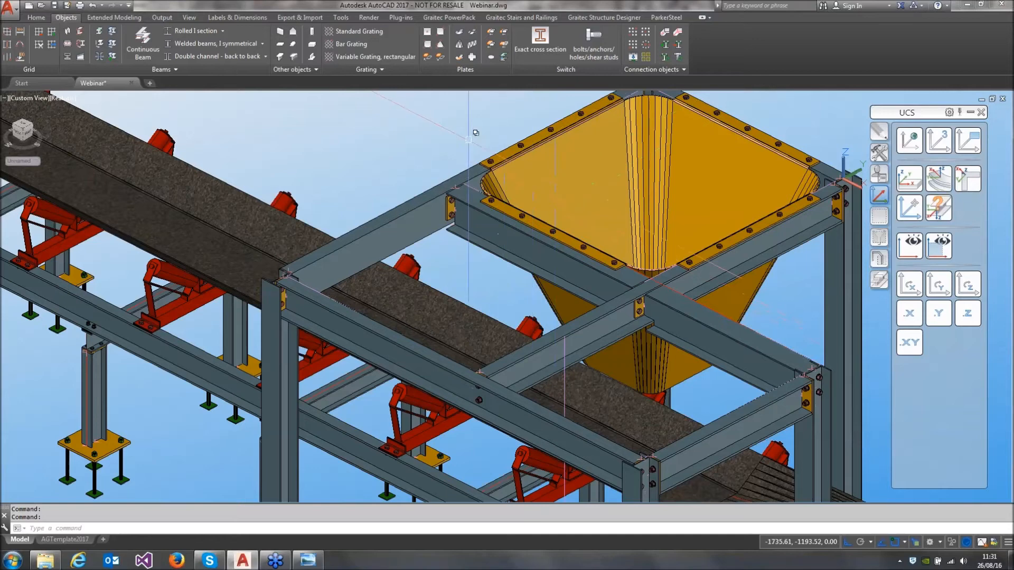
pyautogui.click(353, 58)
pyautogui.click(447, 194)
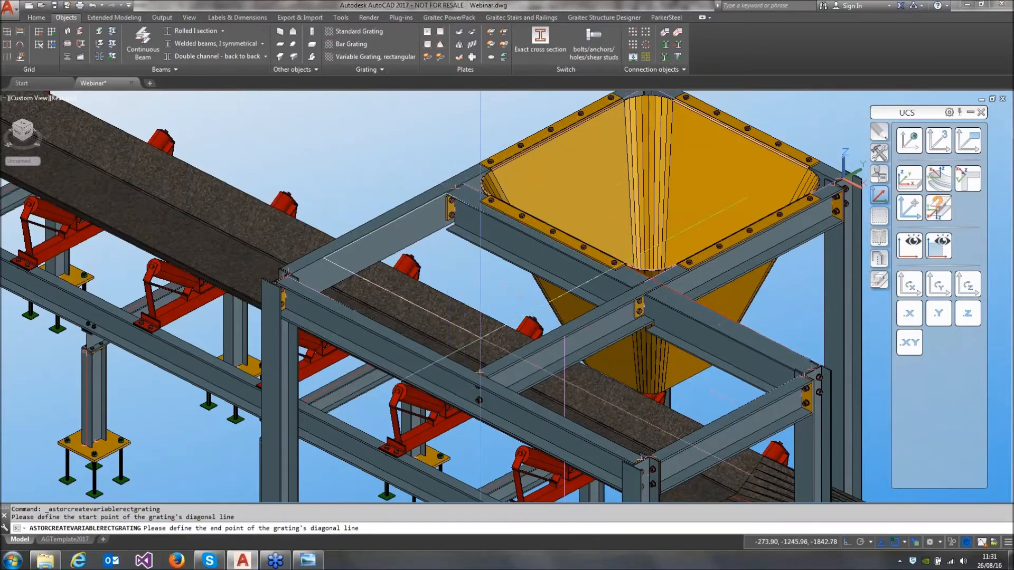
pyautogui.click(477, 372)
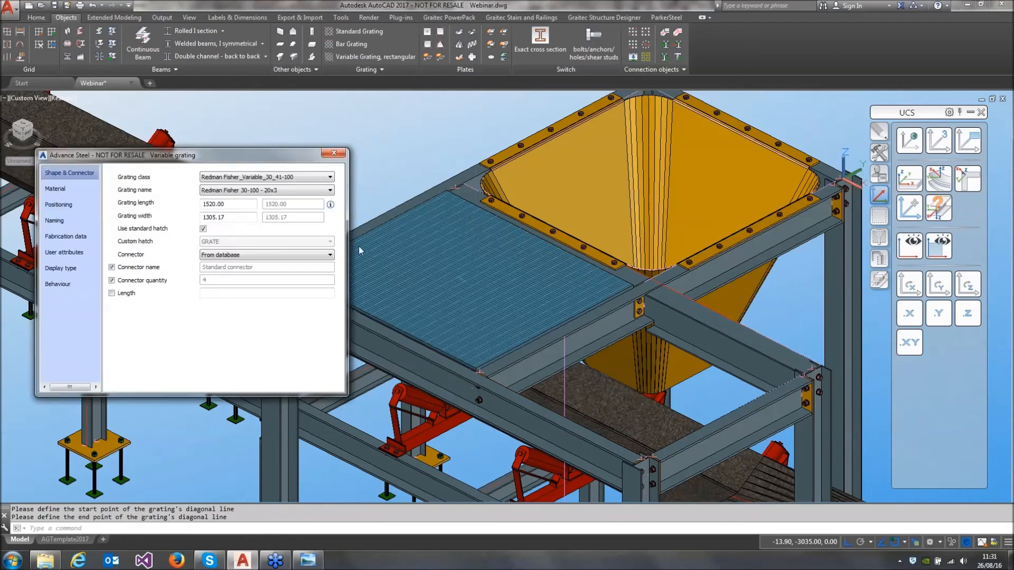
# Browse the grating classes, keep Redman Fisher_Variable_30_41-100 and set the grating name to Redman Fisher 41-100 - 40x5
pyautogui.click(267, 177)
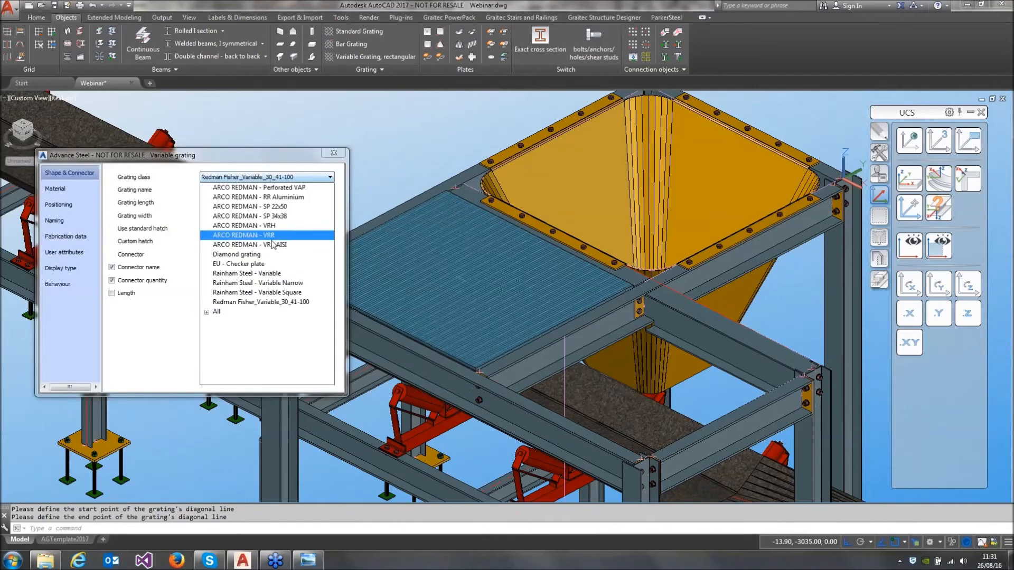
pyautogui.click(208, 313)
pyautogui.scroll(-10, 262, 284)
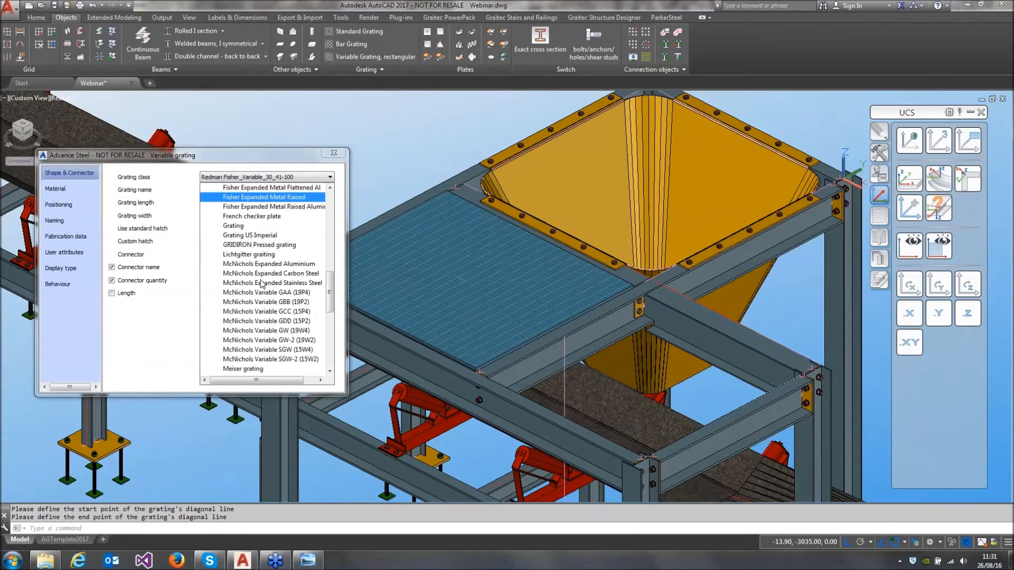
pyautogui.scroll(15, 261, 284)
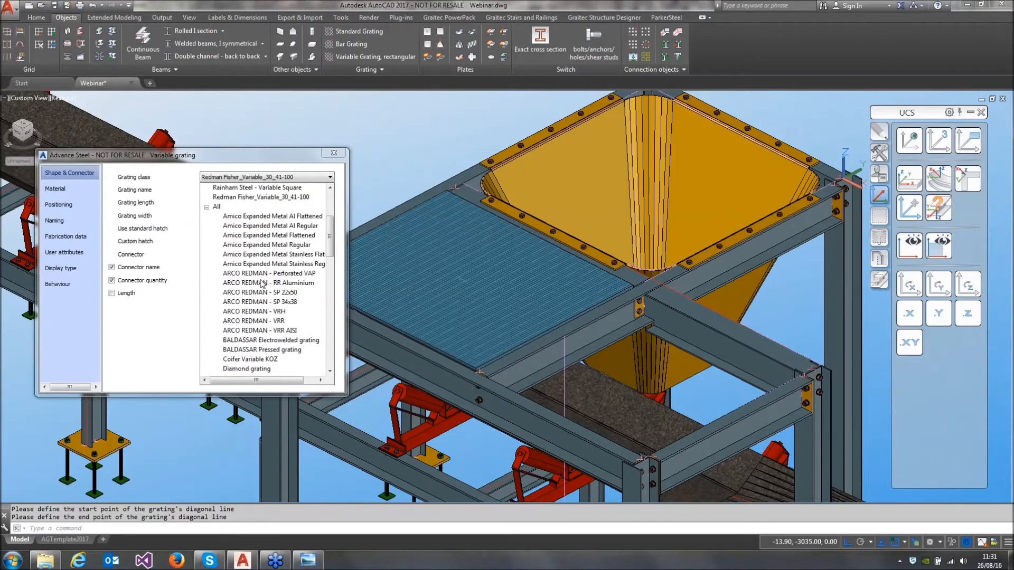
pyautogui.scroll(4, 261, 284)
pyautogui.click(220, 200)
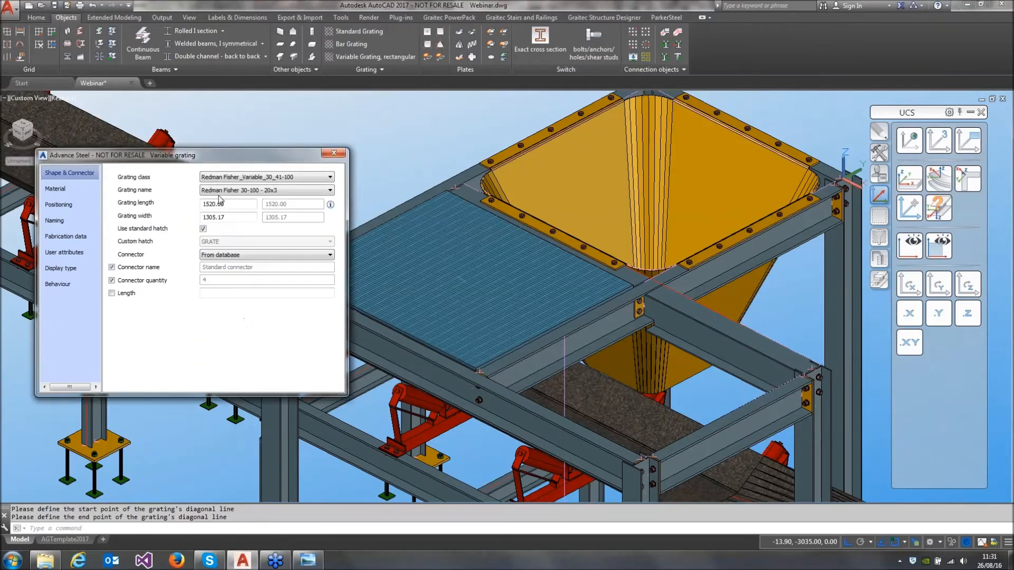
pyautogui.click(324, 192)
pyautogui.click(275, 310)
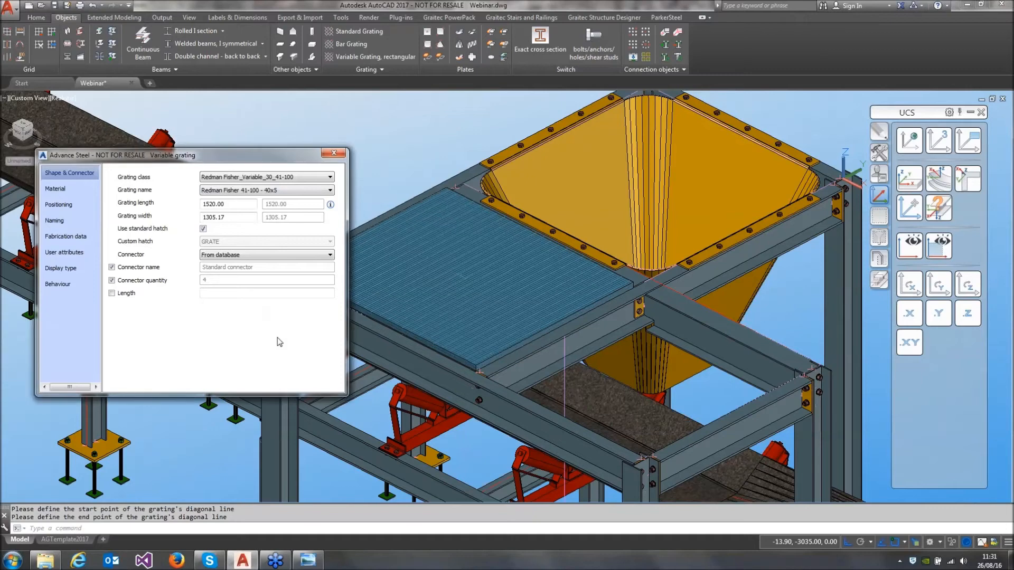
pyautogui.click(334, 153)
# Stretch the grating's hopper-side edge outward by 70 mm over the supporting beam
pyautogui.scroll(5, 491, 235)
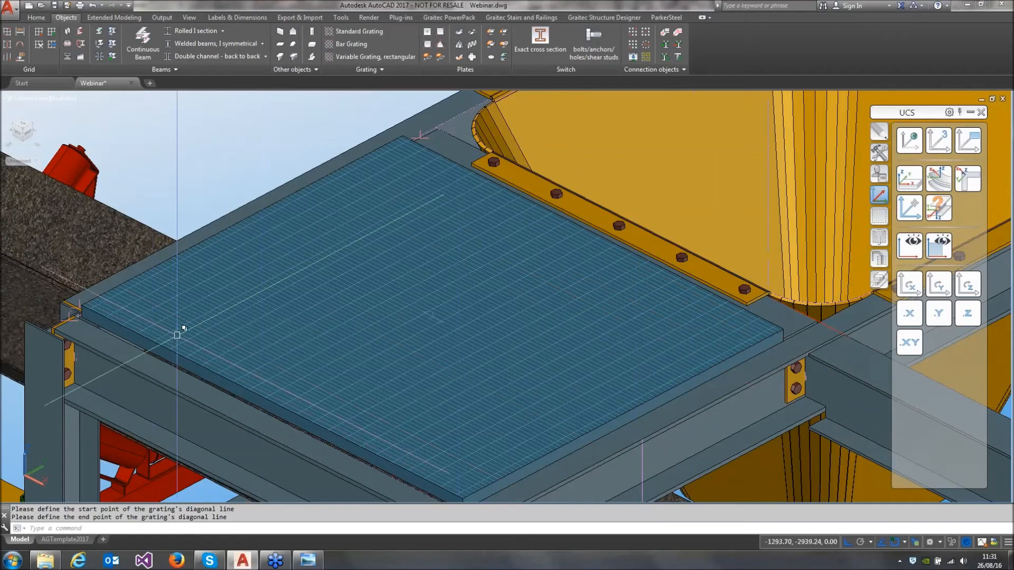
pyautogui.click(464, 314)
pyautogui.click(593, 232)
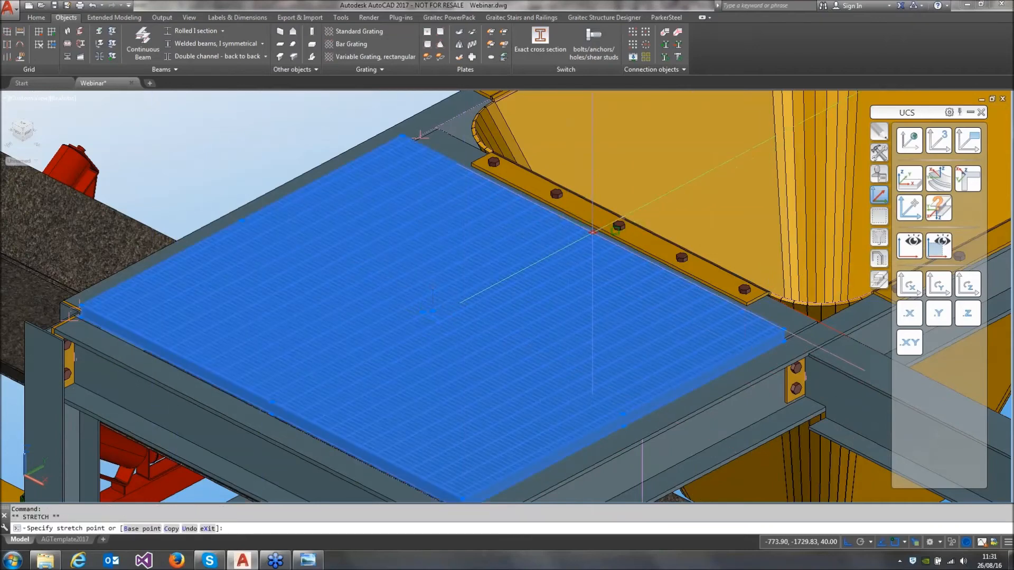
pyautogui.write('7')
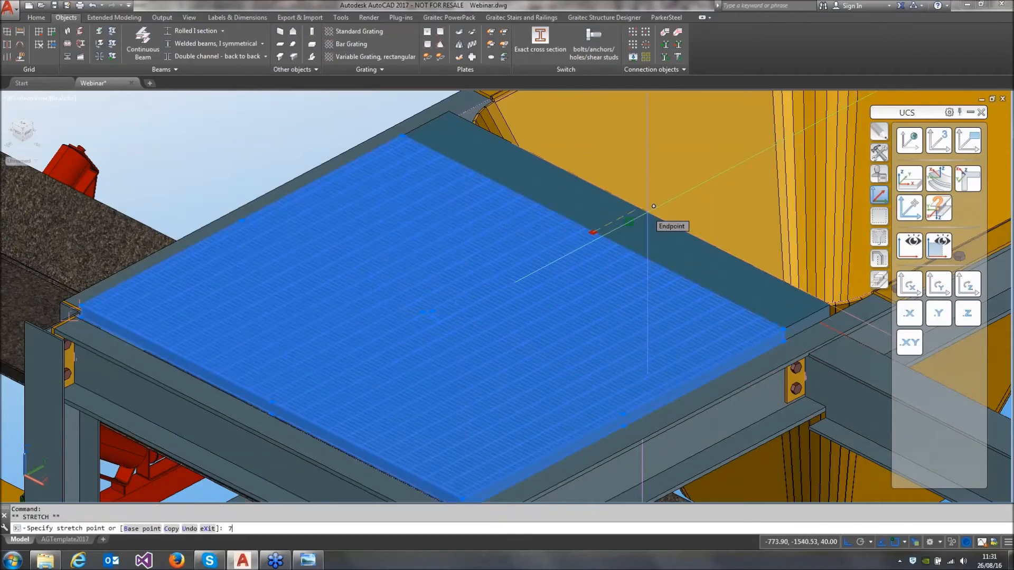
pyautogui.write('0')
pyautogui.press('Return')
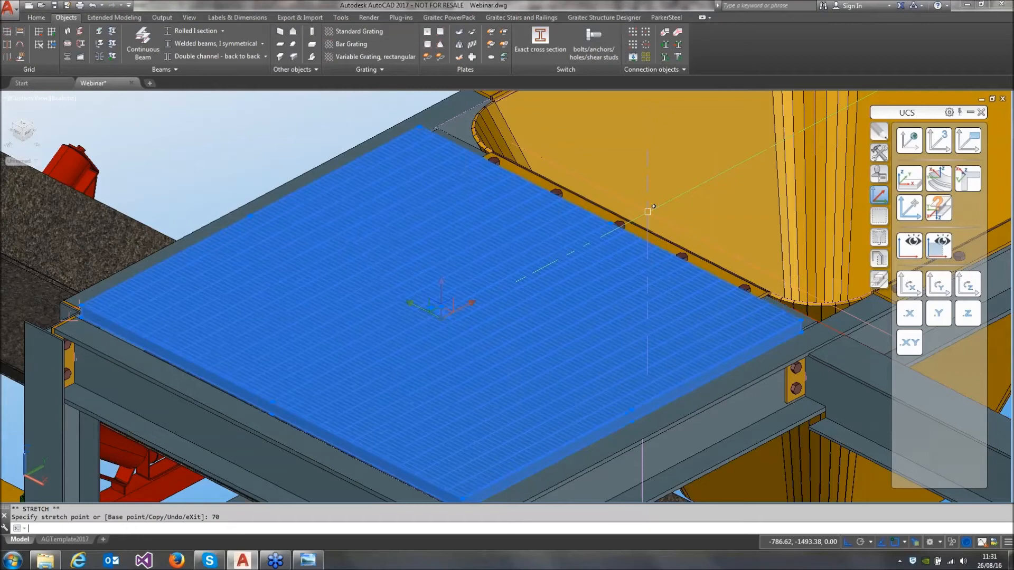
# Stretch the grating's other three edges outward by 90 mm each over their supporting beams
pyautogui.click(250, 216)
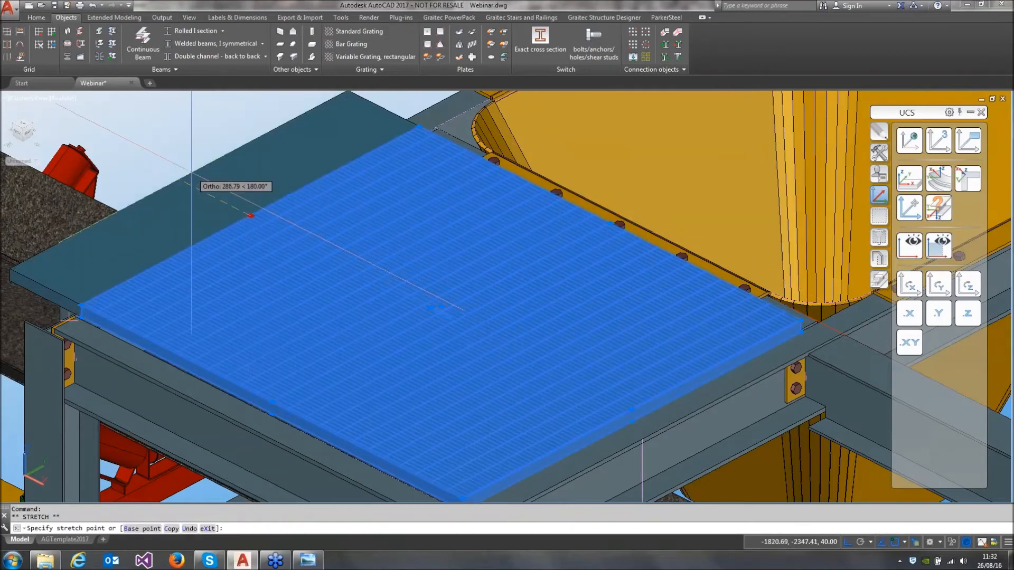
pyautogui.write('90')
pyautogui.press('Return')
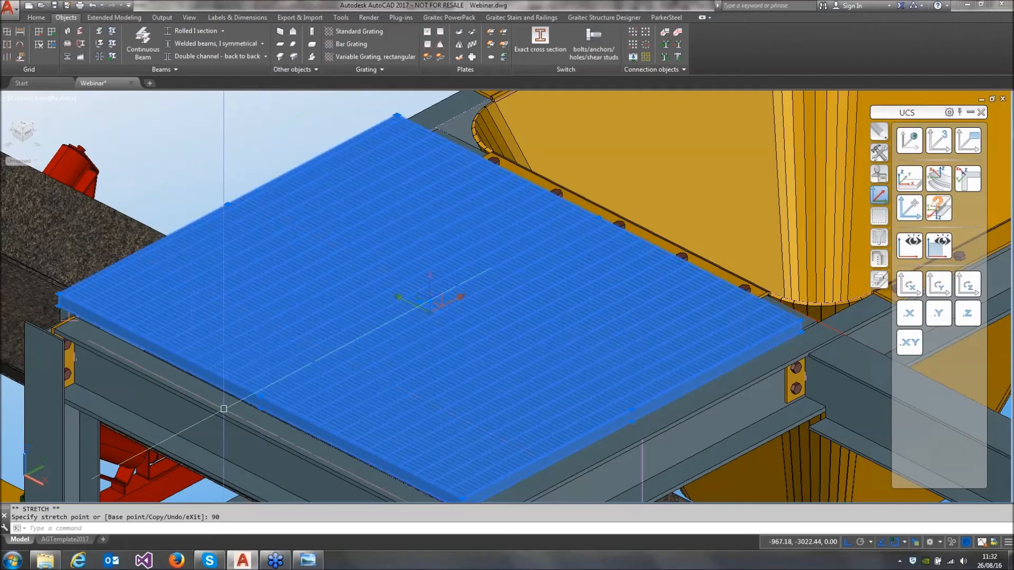
pyautogui.click(265, 397)
pyautogui.write('90')
pyautogui.press('Return')
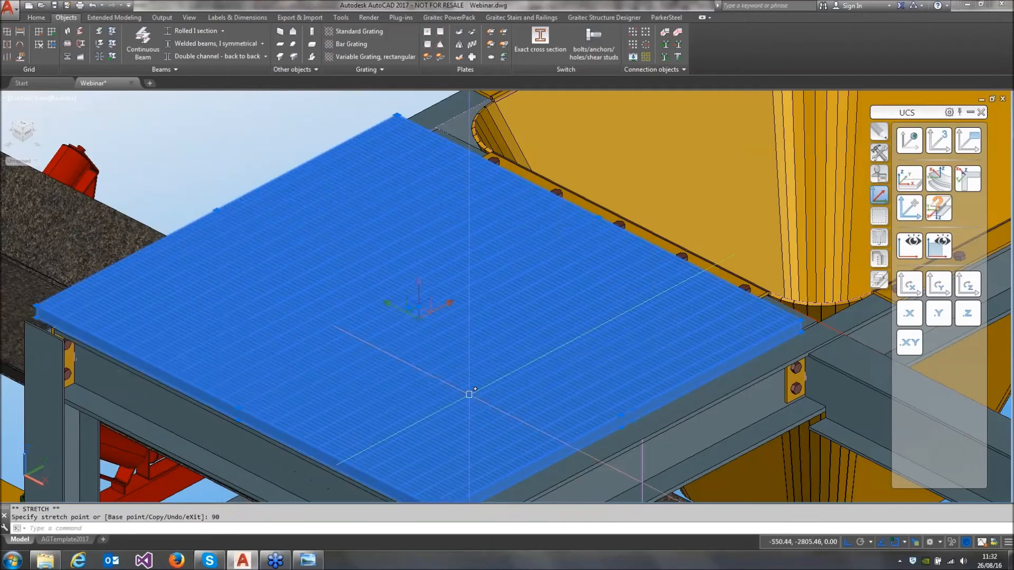
pyautogui.click(621, 415)
pyautogui.write('90')
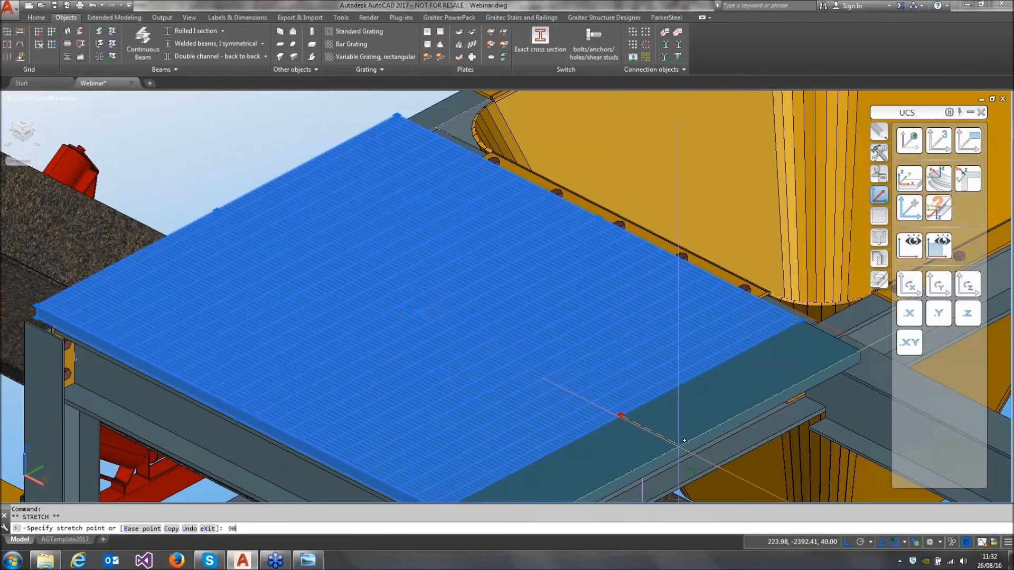
pyautogui.press('Return')
pyautogui.press('Escape')
# Save the drawing with the finished grating and bring up the general modelling commands
pyautogui.scroll(-5, 678, 446)
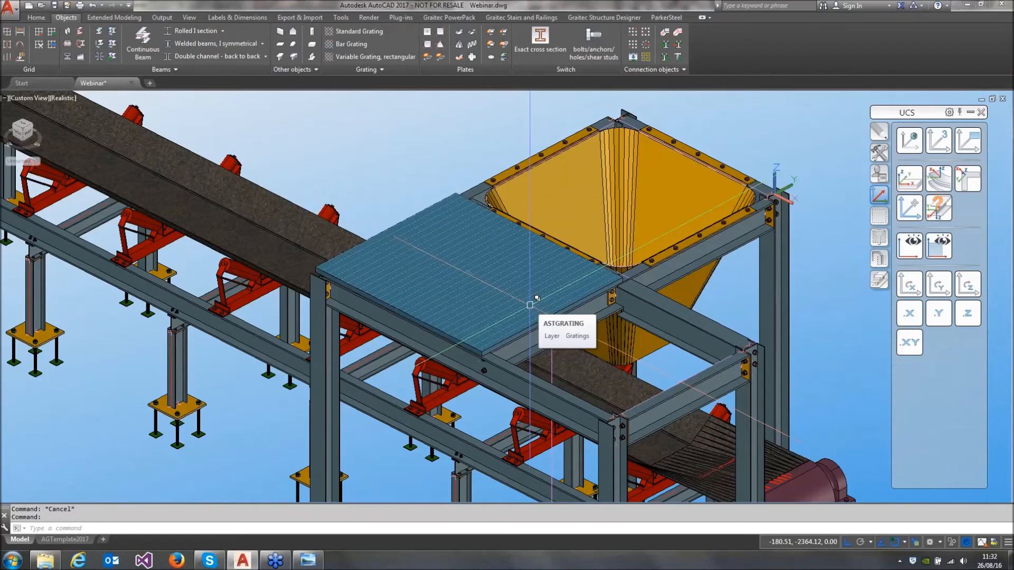
pyautogui.moveTo(544, 269); pyautogui.dragTo(518, 250, button='middle')
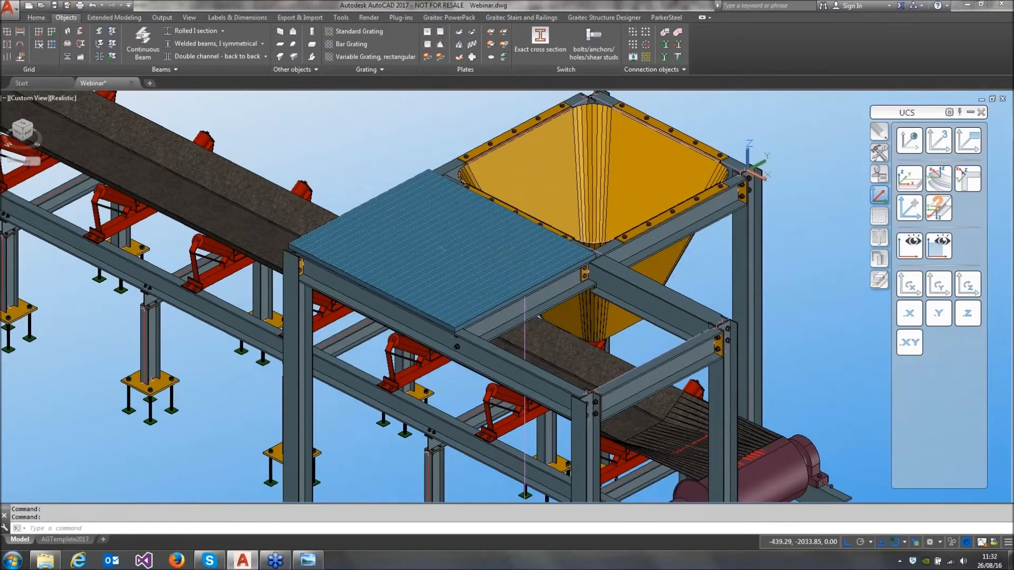
pyautogui.click(36, 18)
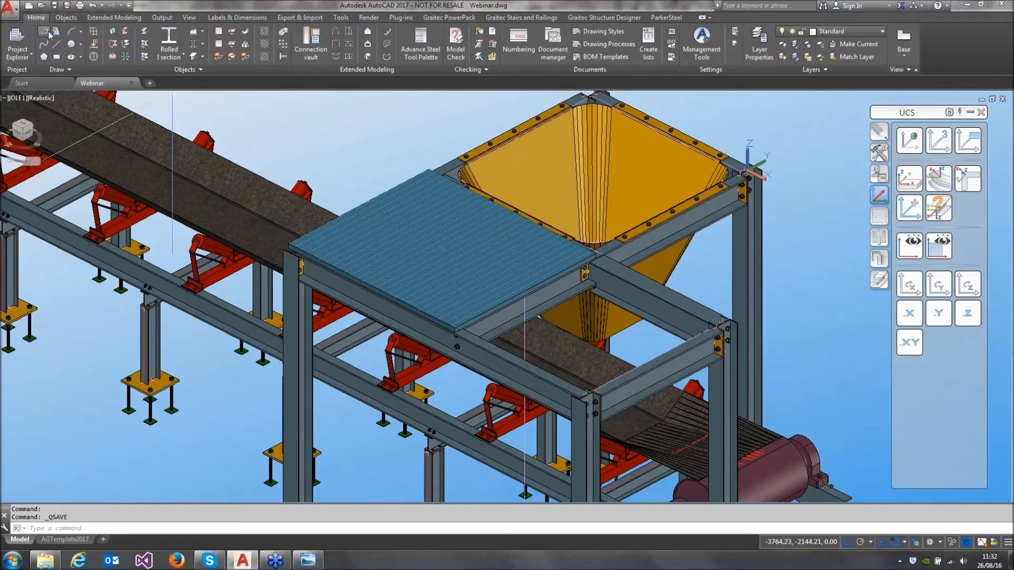
pyautogui.click(387, 47)
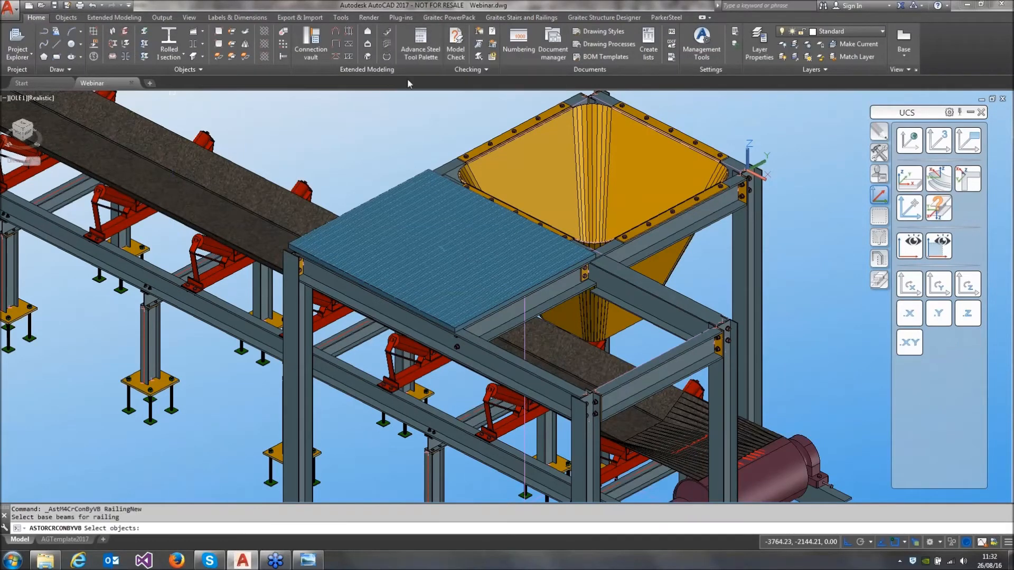
pyautogui.click(444, 165)
pyautogui.click(336, 285)
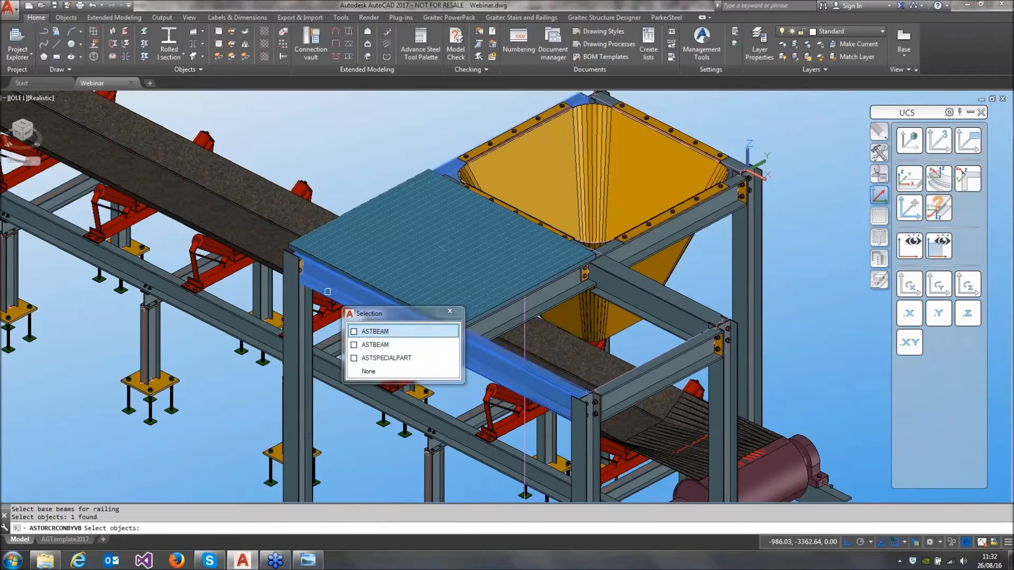
pyautogui.click(667, 377)
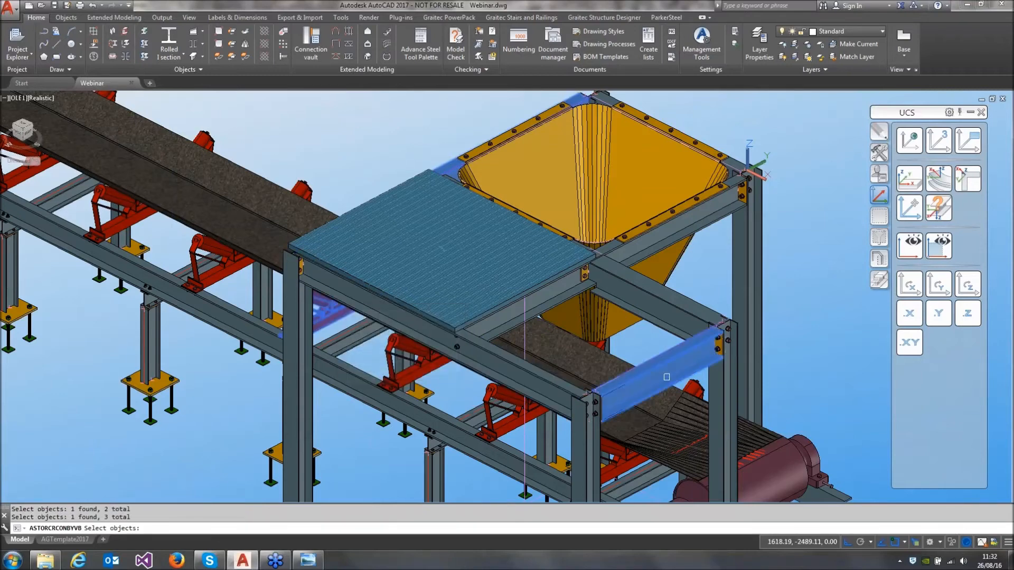
pyautogui.click(663, 325)
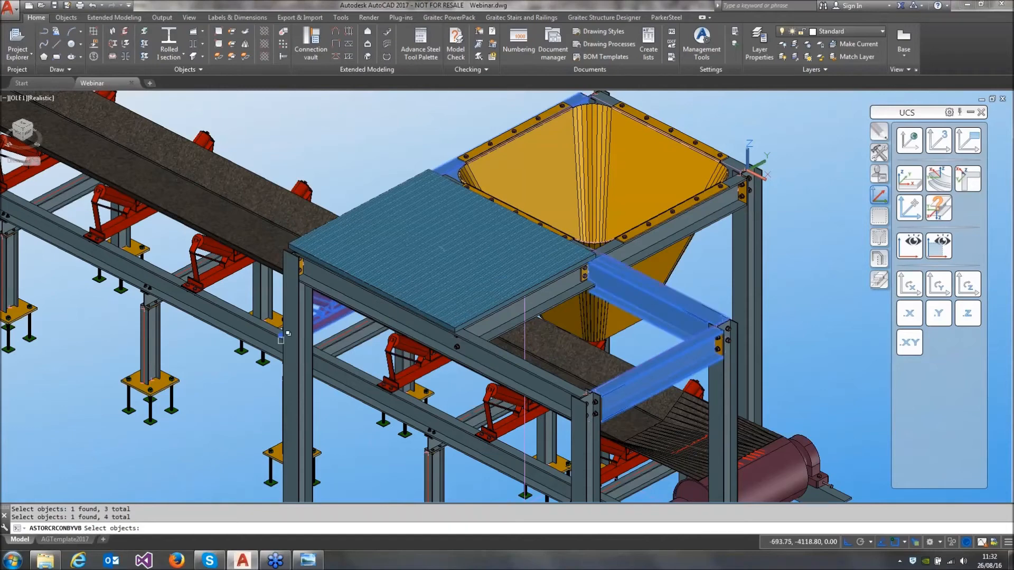
pyautogui.press('Escape')
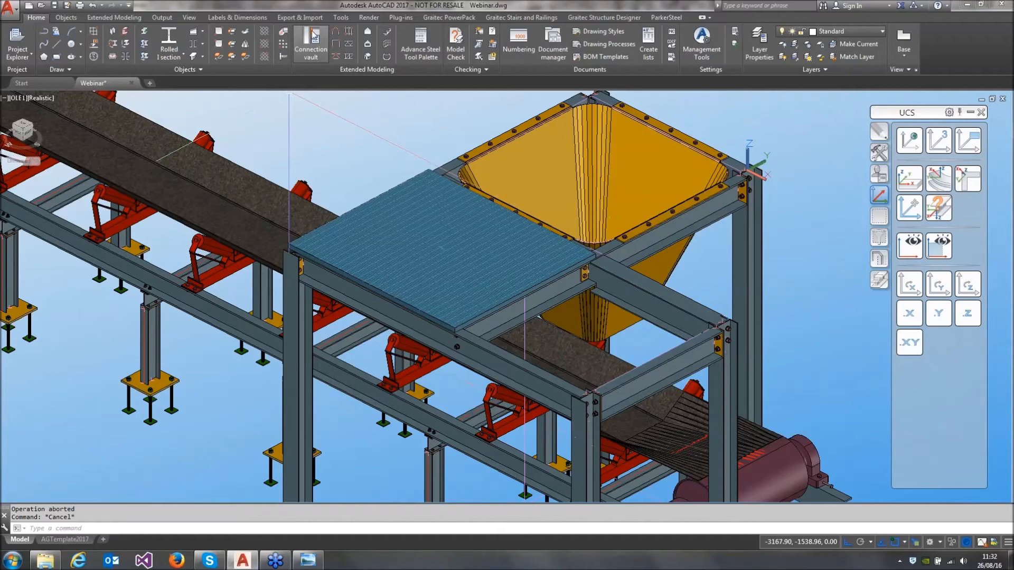
# Start a hand-railing and select four base beams: the two long outer beams, the open bay's end beam and its hopper-side beam
pyautogui.click(387, 48)
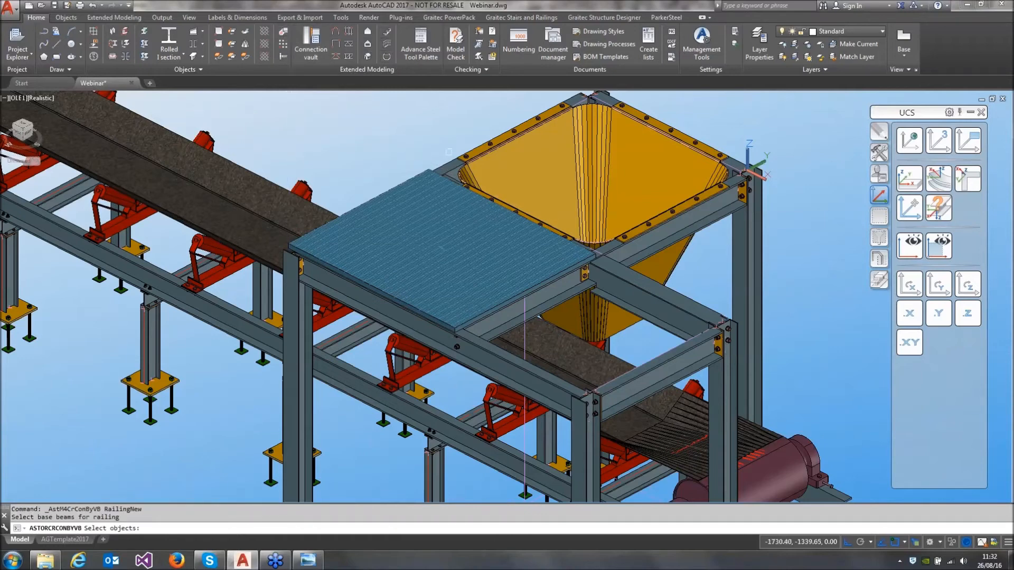
pyautogui.click(457, 159)
pyautogui.click(329, 286)
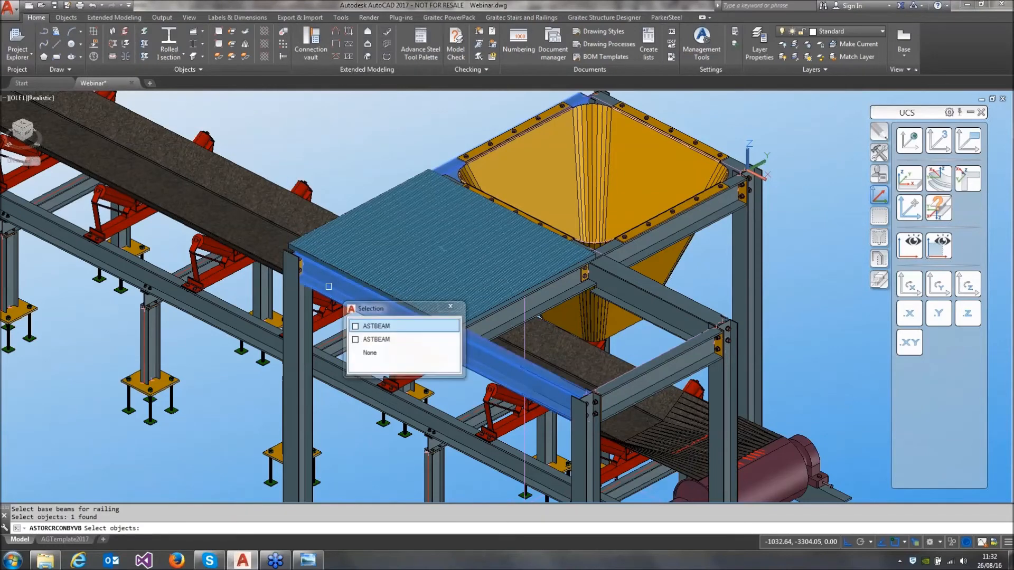
pyautogui.moveTo(383, 313); pyautogui.dragTo(268, 146)
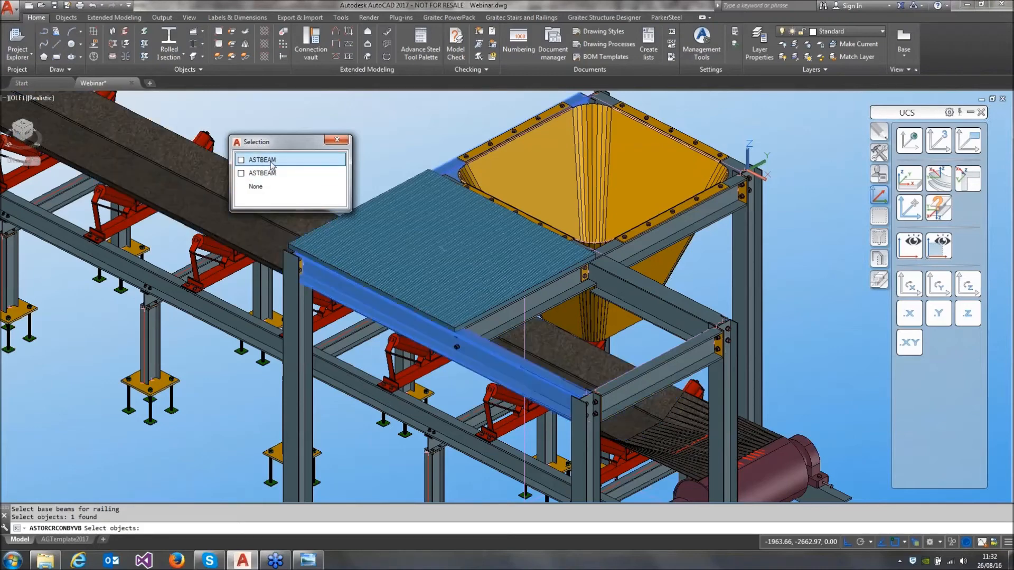
pyautogui.click(263, 160)
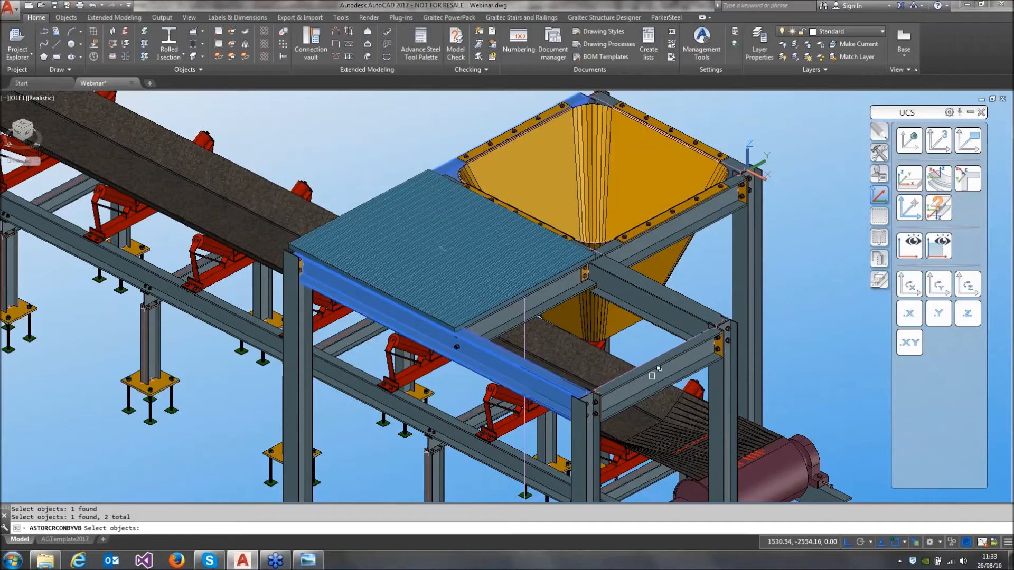
pyautogui.click(651, 384)
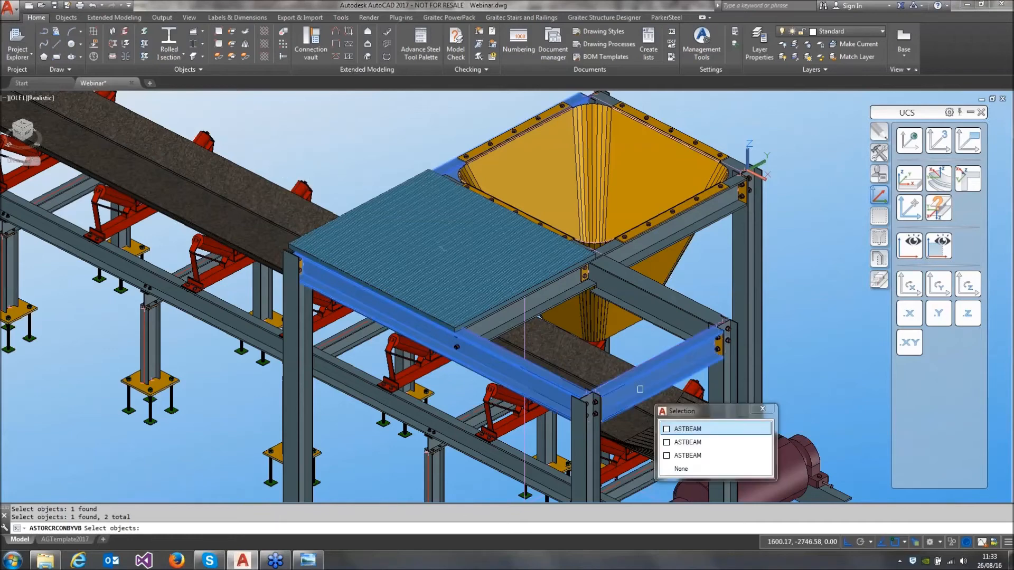
pyautogui.click(682, 431)
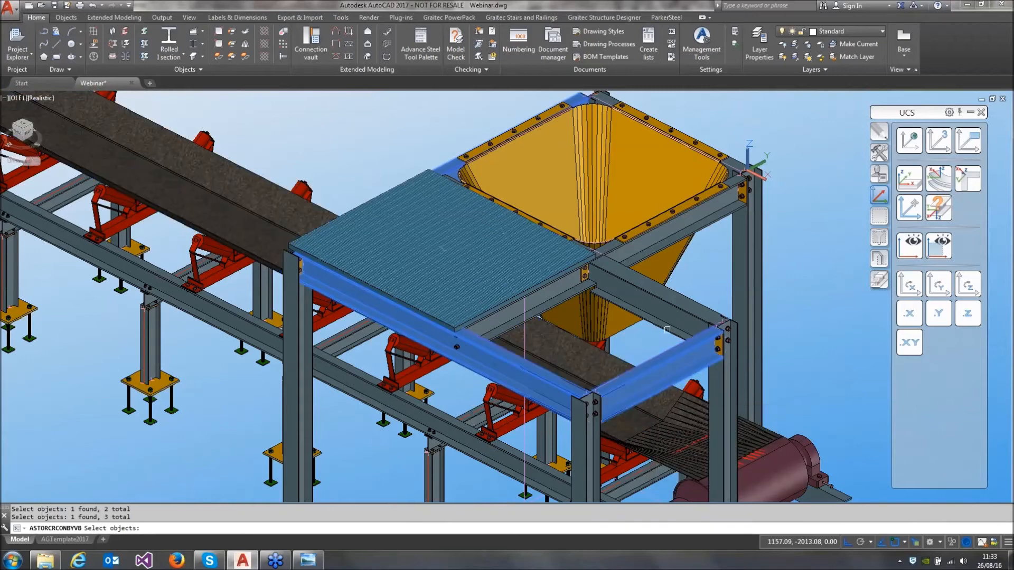
pyautogui.click(672, 326)
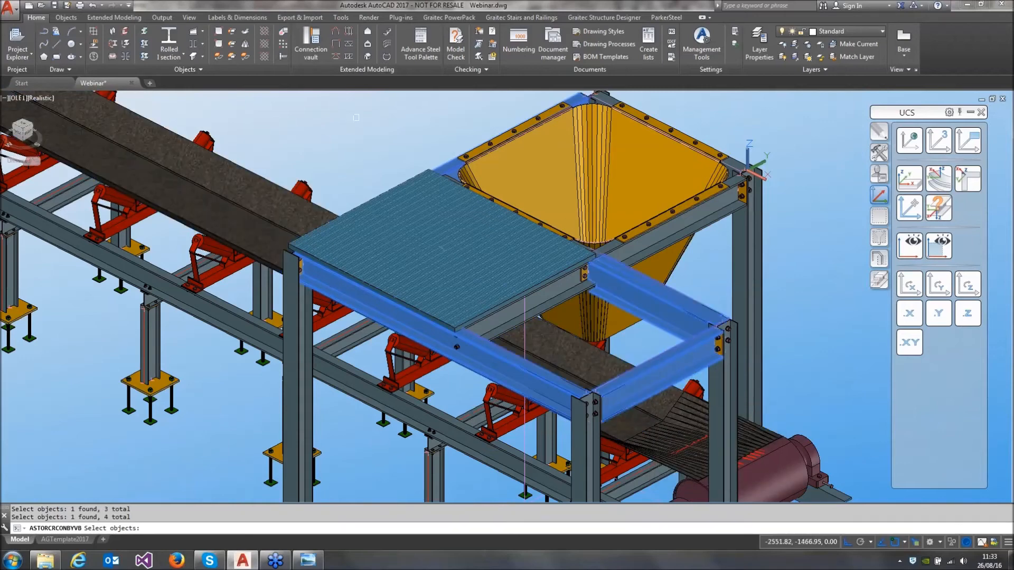
pyautogui.press('Return')
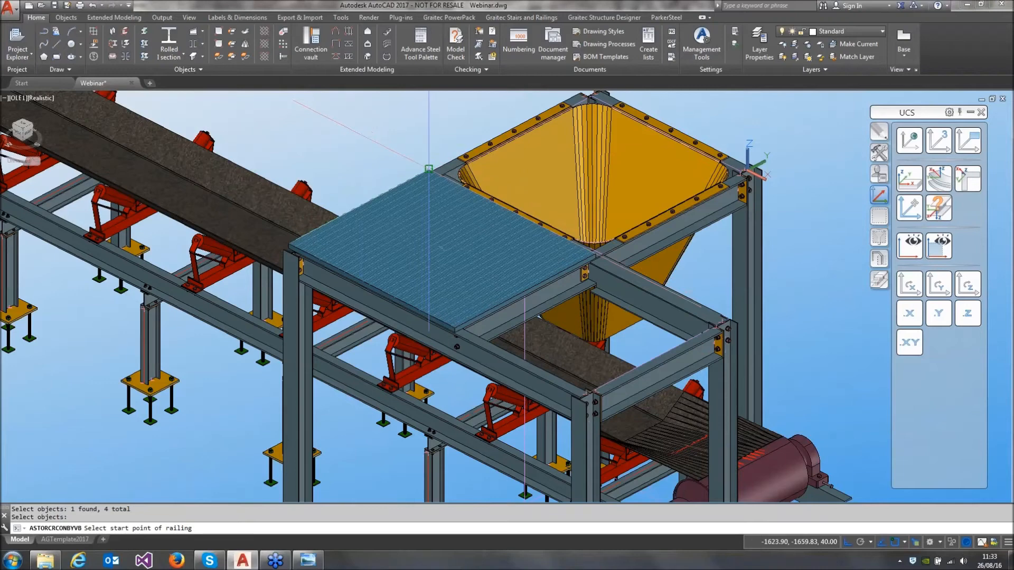
# Run the railing from the grating's far hopper-side corner to its near hopper-side corner, without a nosing point
pyautogui.click(429, 169)
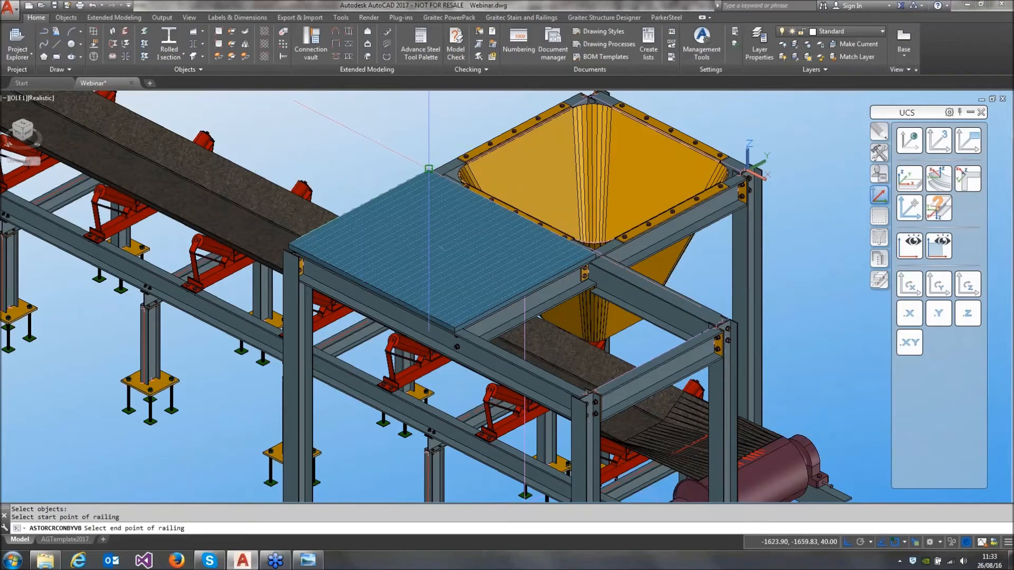
pyautogui.click(595, 252)
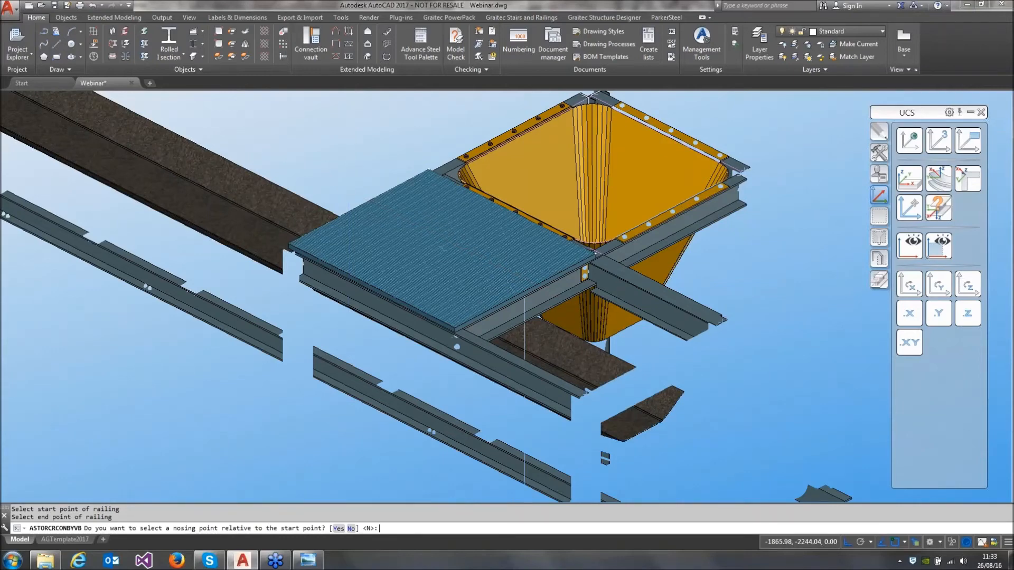
pyautogui.press('Return')
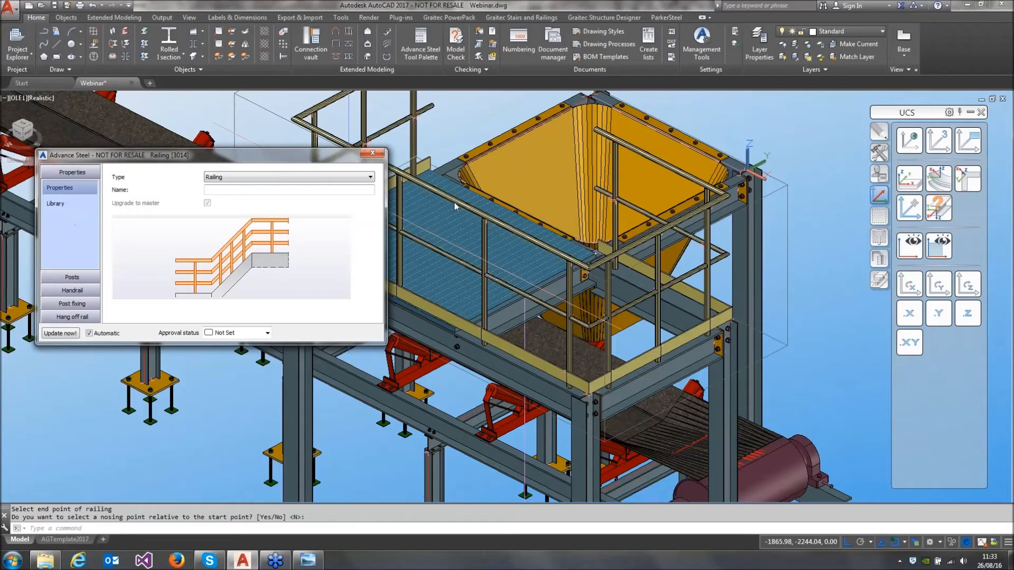
# Open the new railing's library of saved configurations
pyautogui.moveTo(498, 207); pyautogui.dragTo(609, 245, button='middle')
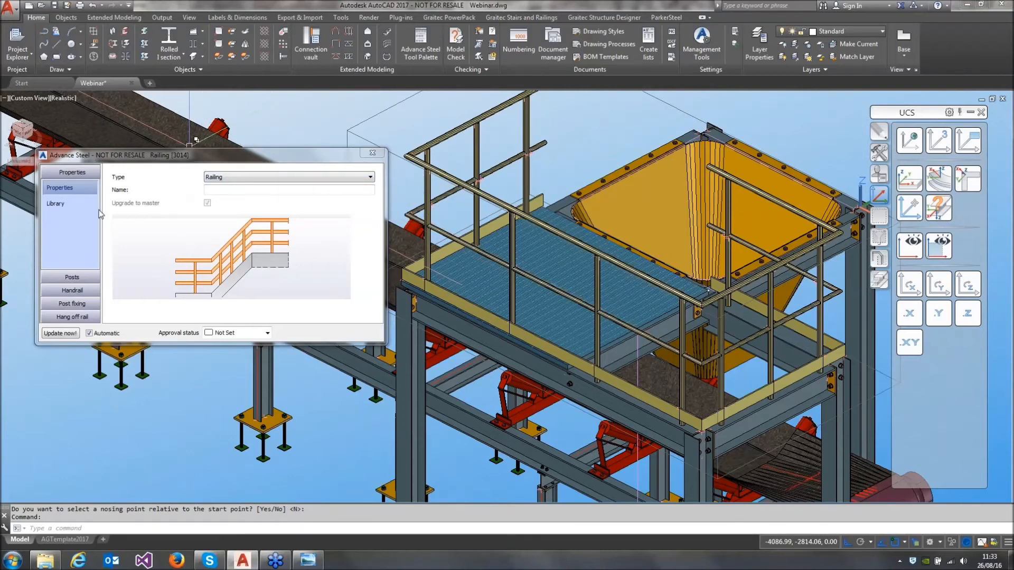
pyautogui.click(78, 204)
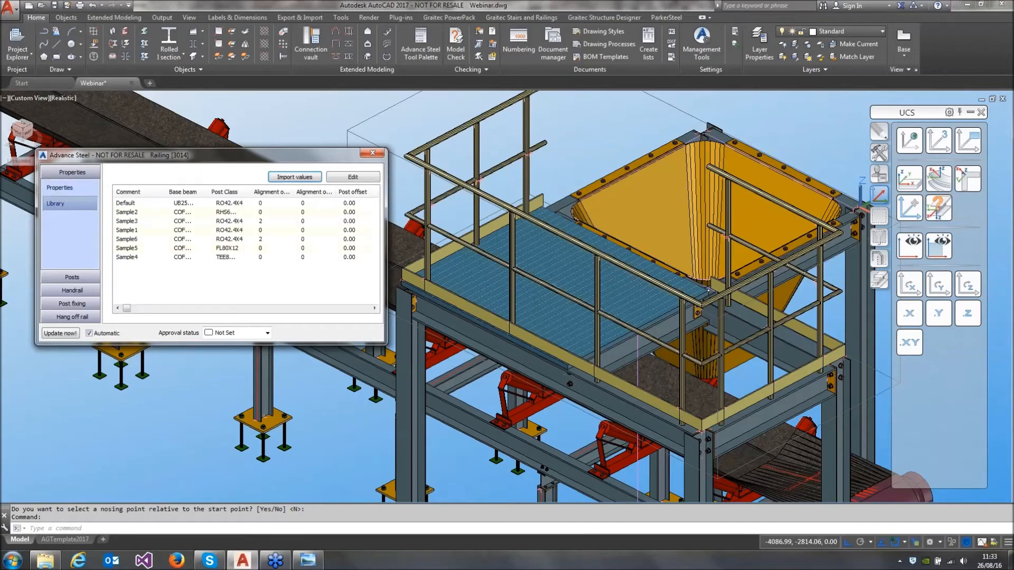
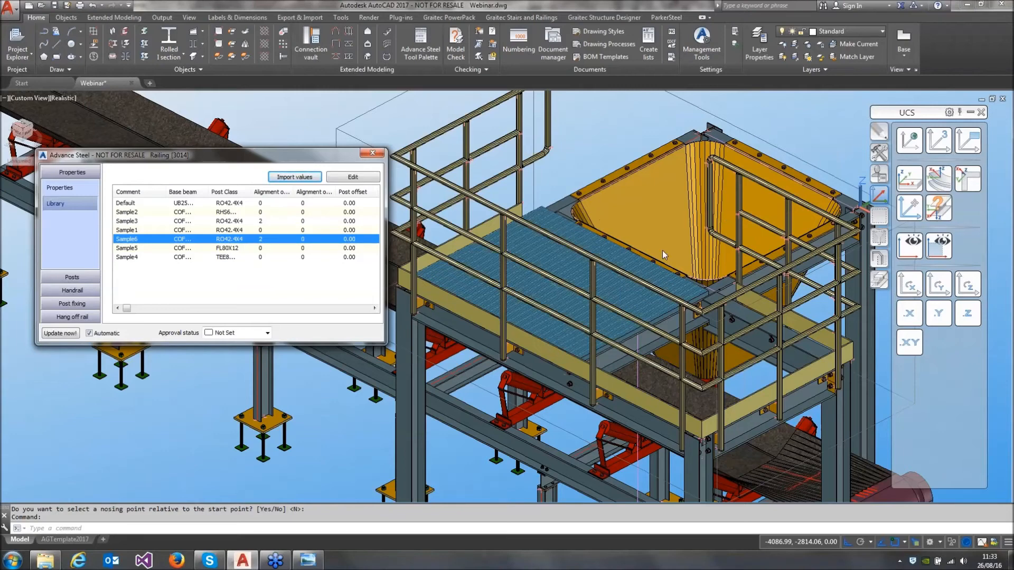
# Set the end-of-handrail connection type to None for both ends of the railing, removing the end loops
pyautogui.click(72, 290)
pyautogui.click(68, 277)
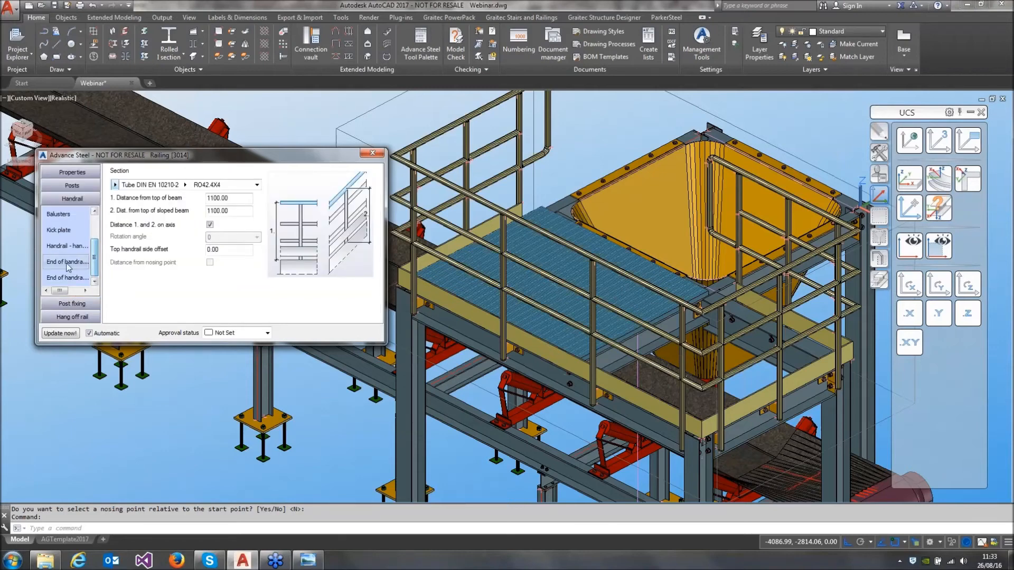
pyautogui.click(236, 178)
pyautogui.click(236, 184)
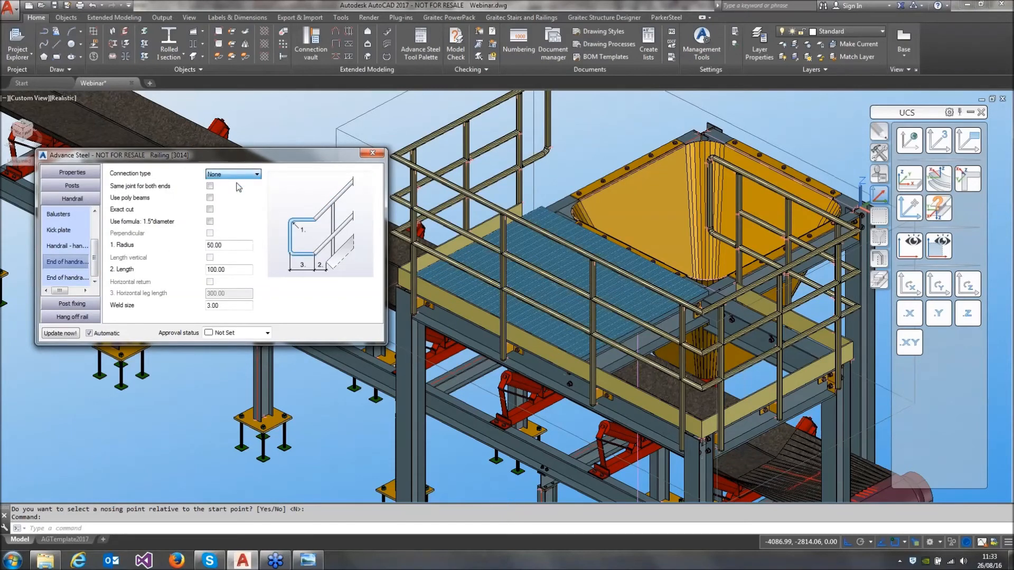
pyautogui.click(65, 278)
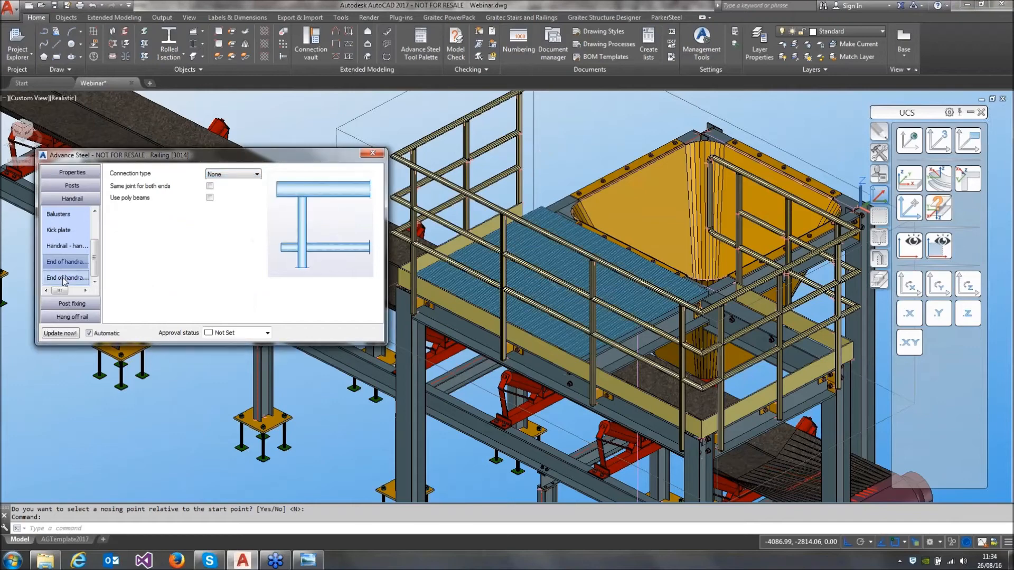
pyautogui.click(232, 177)
pyautogui.click(232, 183)
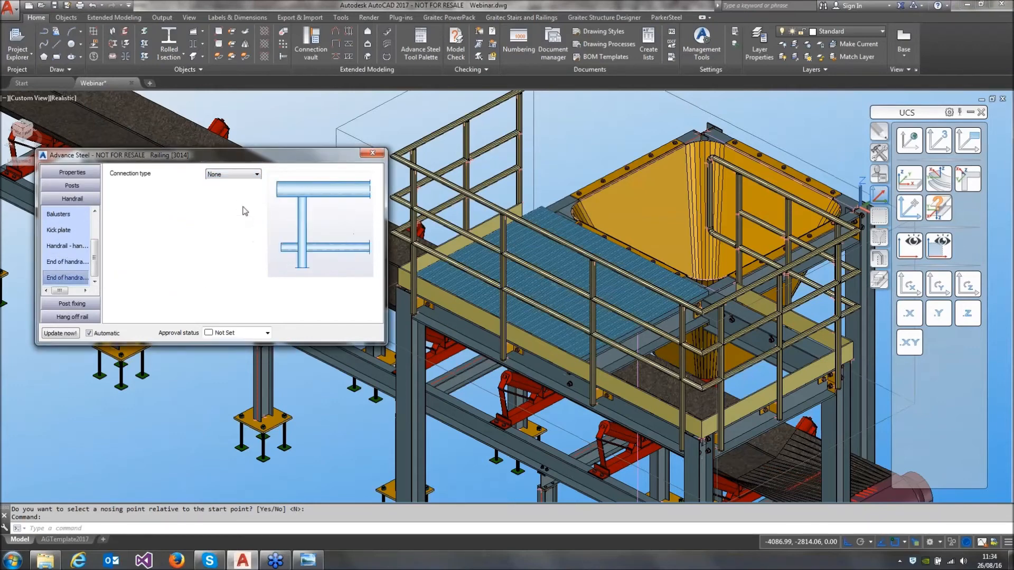
pyautogui.scroll(2, 82, 219)
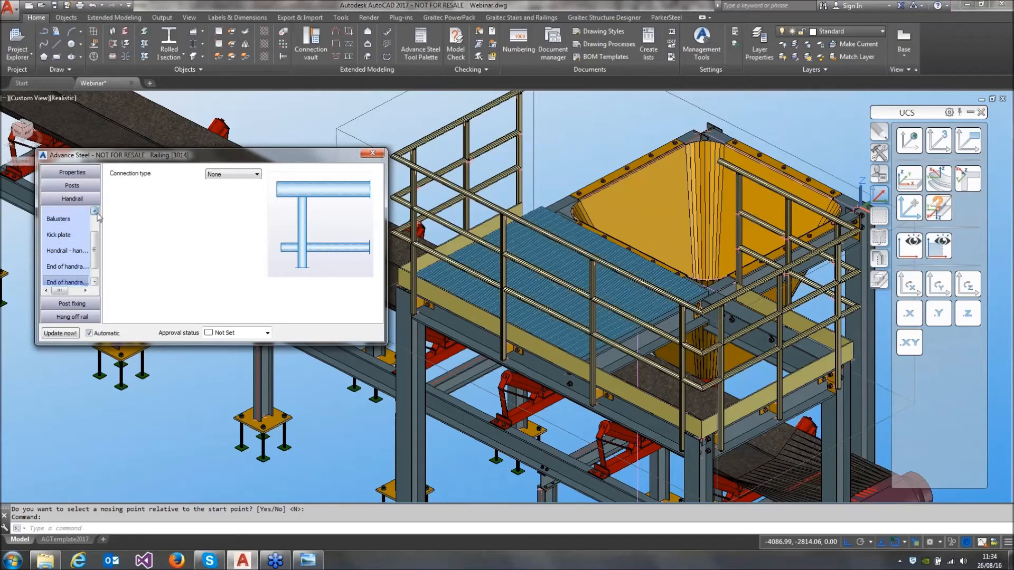
# Change the middle handrails' start and end extra lengths from last post to length, with 0 for each
pyautogui.click(74, 214)
pyautogui.click(206, 280)
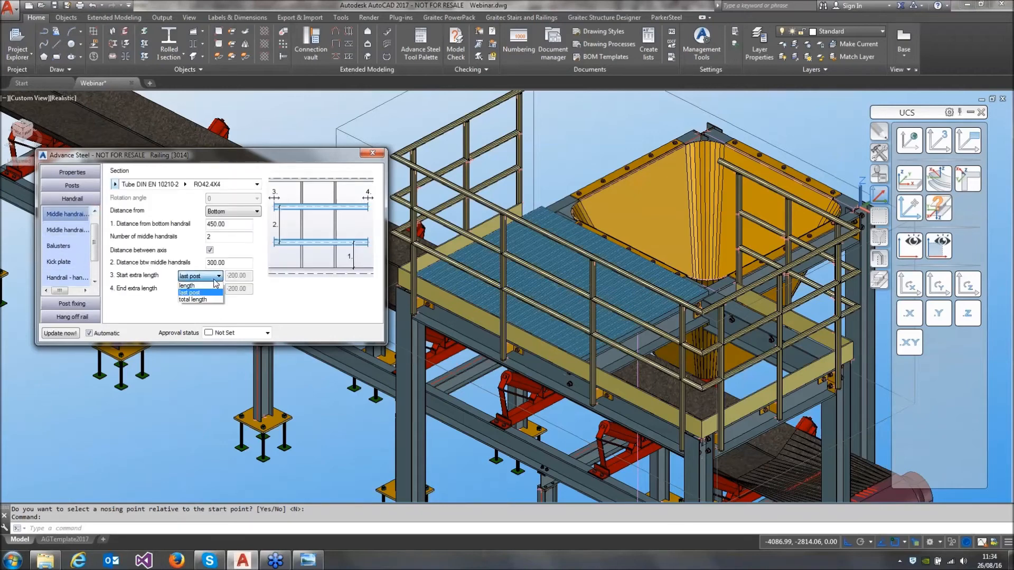
pyautogui.click(205, 289)
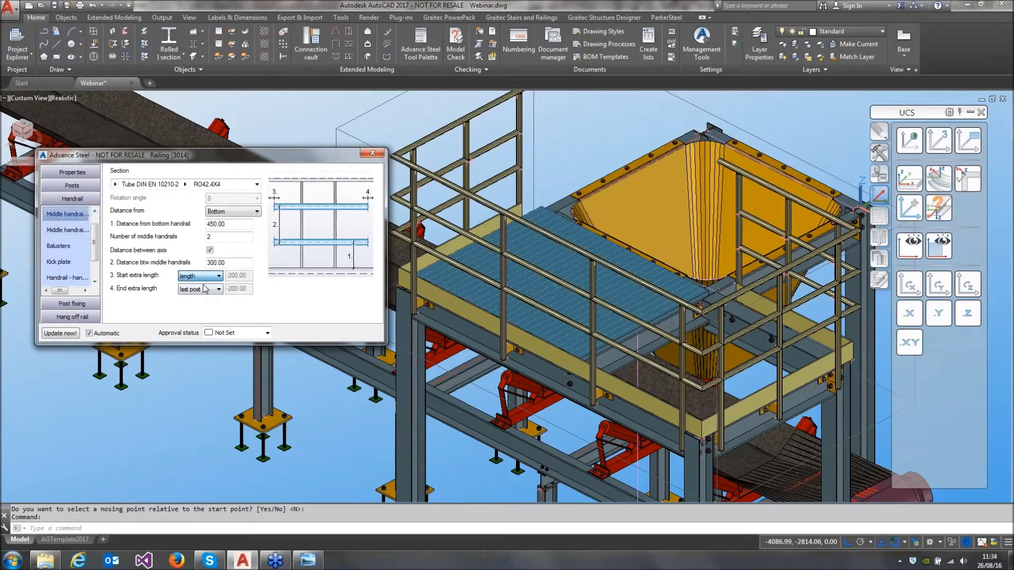
pyautogui.doubleClick(244, 275)
pyautogui.write('0')
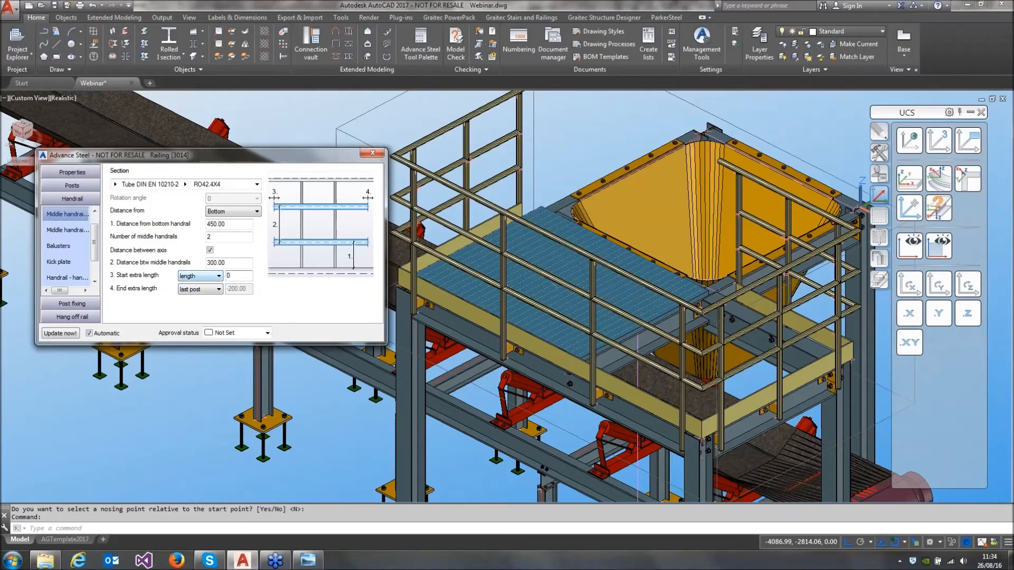
pyautogui.click(200, 290)
pyautogui.click(201, 302)
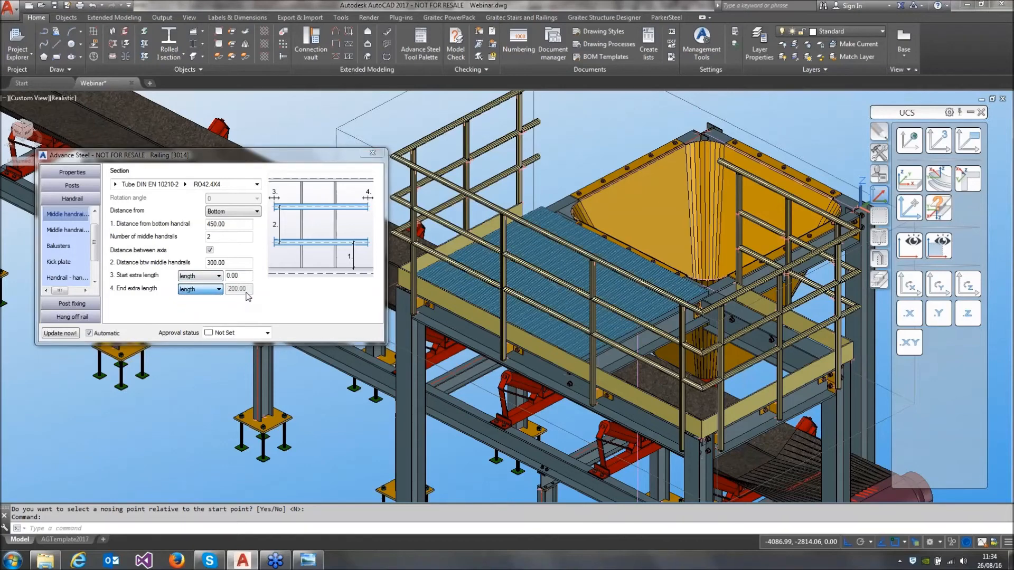
pyautogui.moveTo(248, 289); pyautogui.dragTo(236, 289)
pyautogui.write('0')
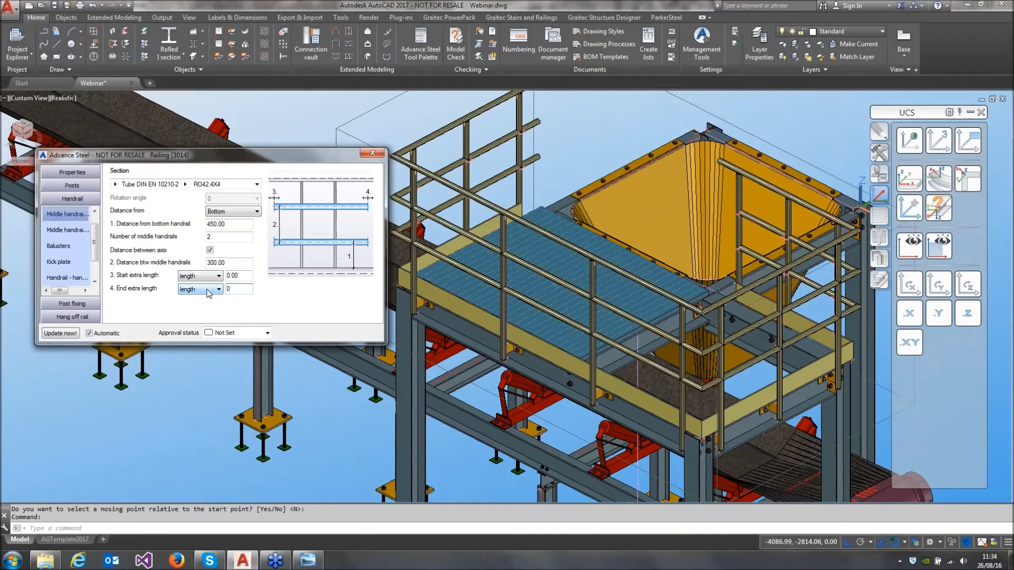
pyautogui.press('Tab')
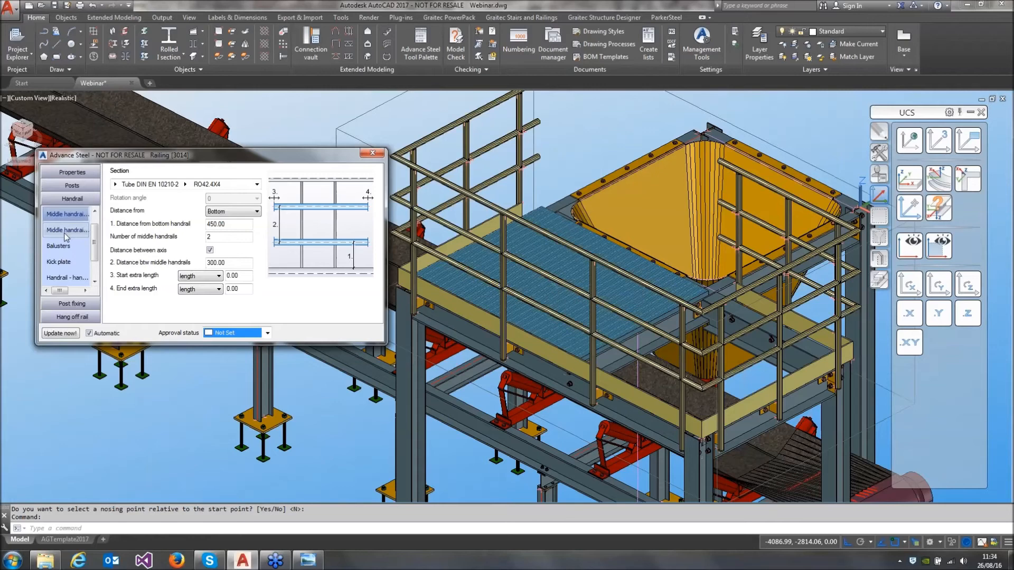
# Move the railing's start base point by 100 in the set out of posts and finish editing the railing
pyautogui.click(71, 186)
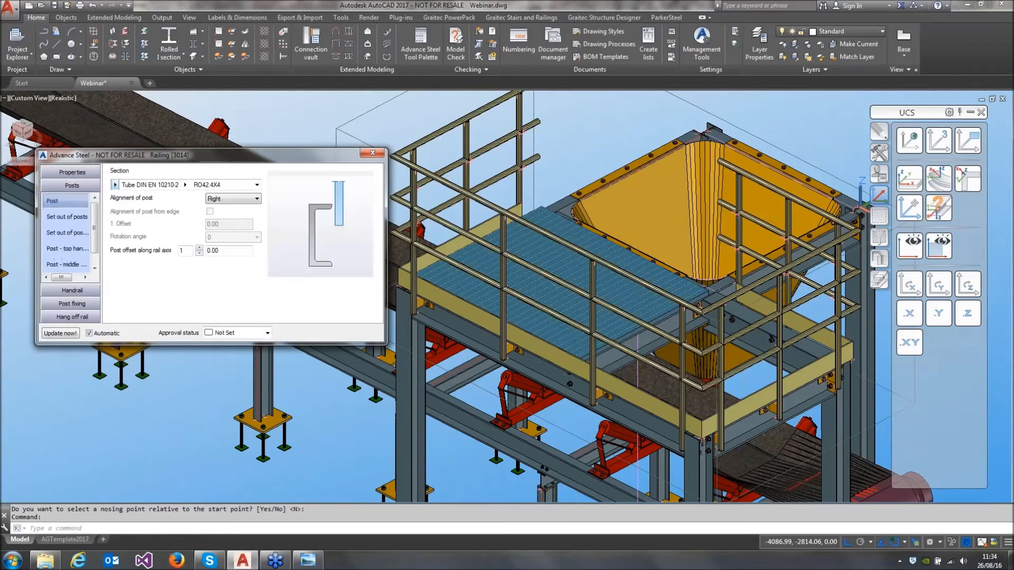
pyautogui.click(67, 217)
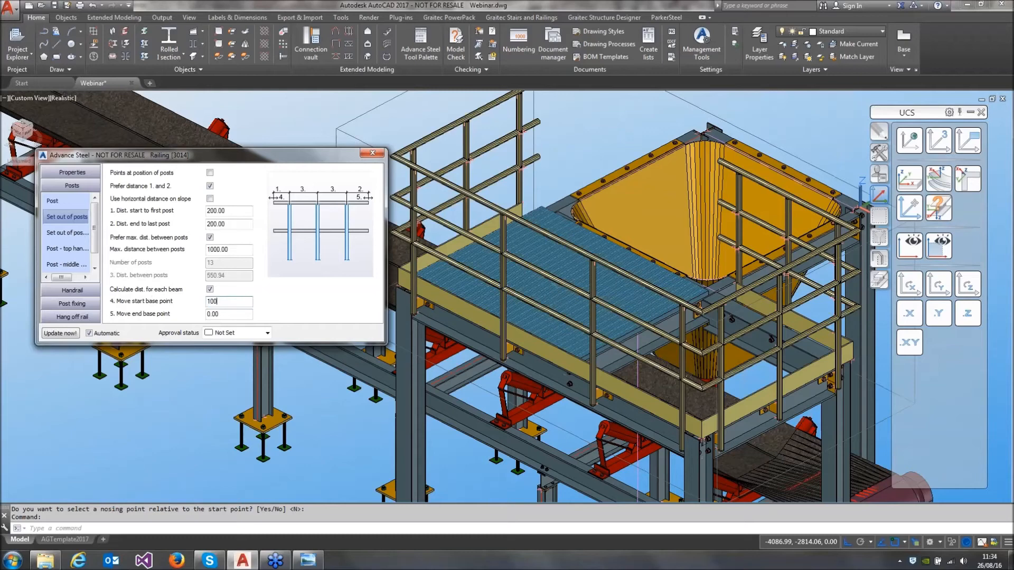
pyautogui.press('Return')
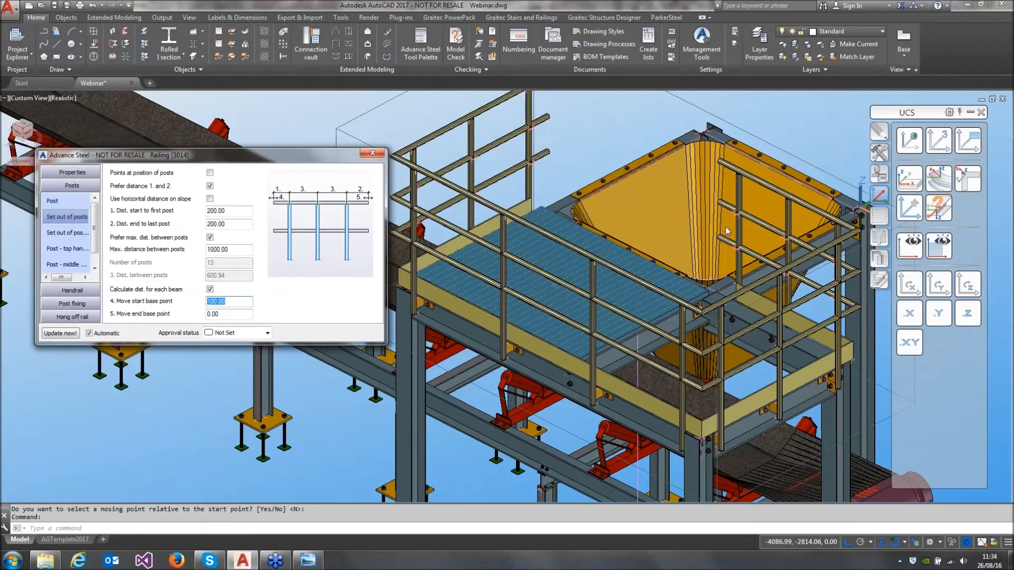
pyautogui.click(372, 153)
# Connect the free ends of the two lower middle rails across the hopper side with a Railing joint handrail connection
pyautogui.click(315, 38)
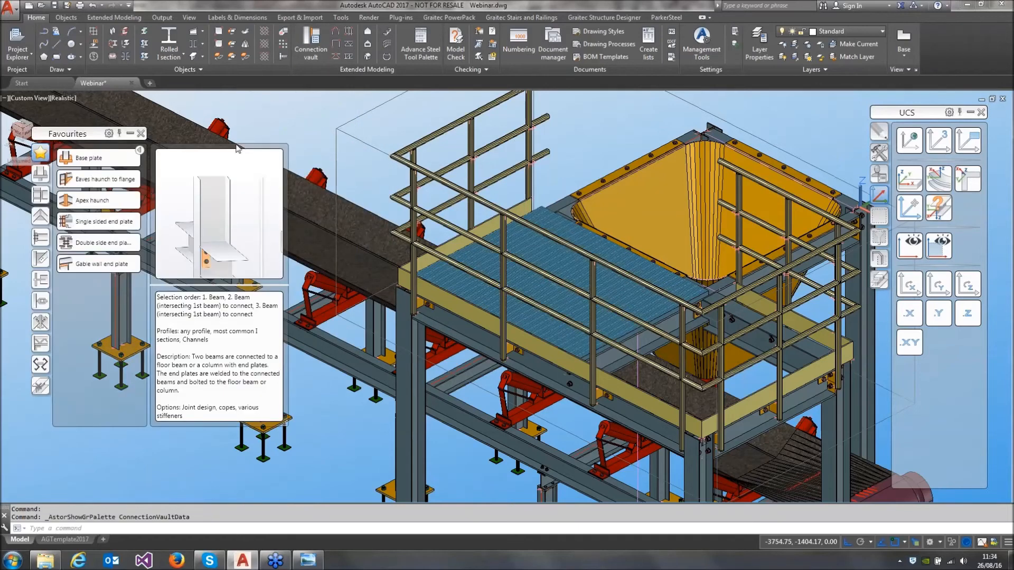
pyautogui.click(36, 347)
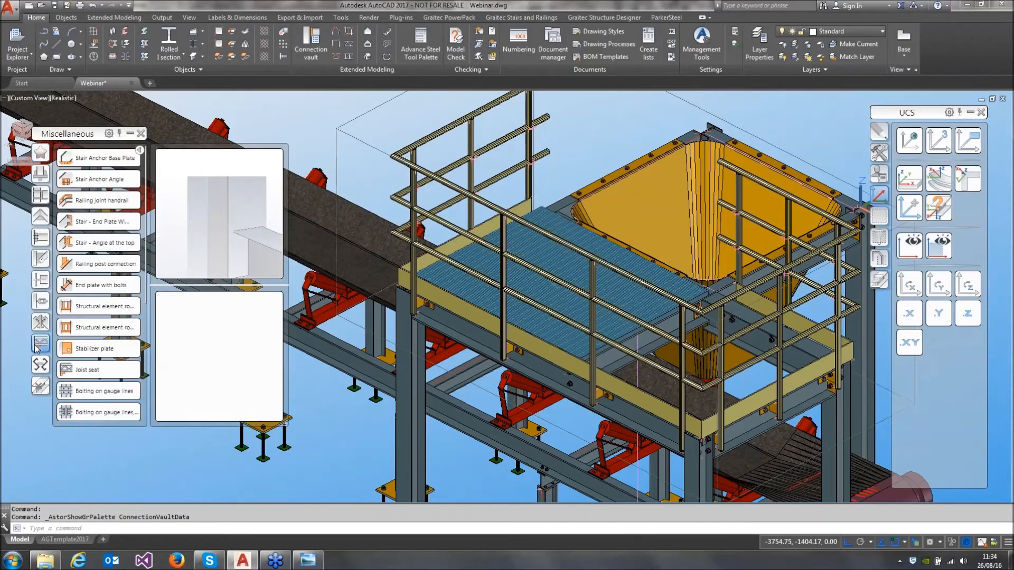
pyautogui.click(98, 200)
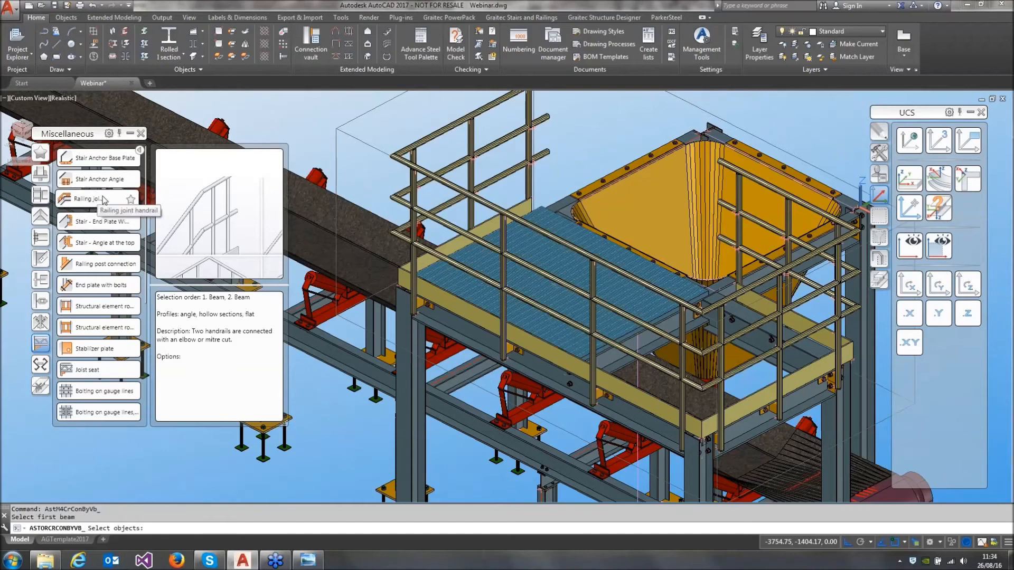
pyautogui.click(720, 236)
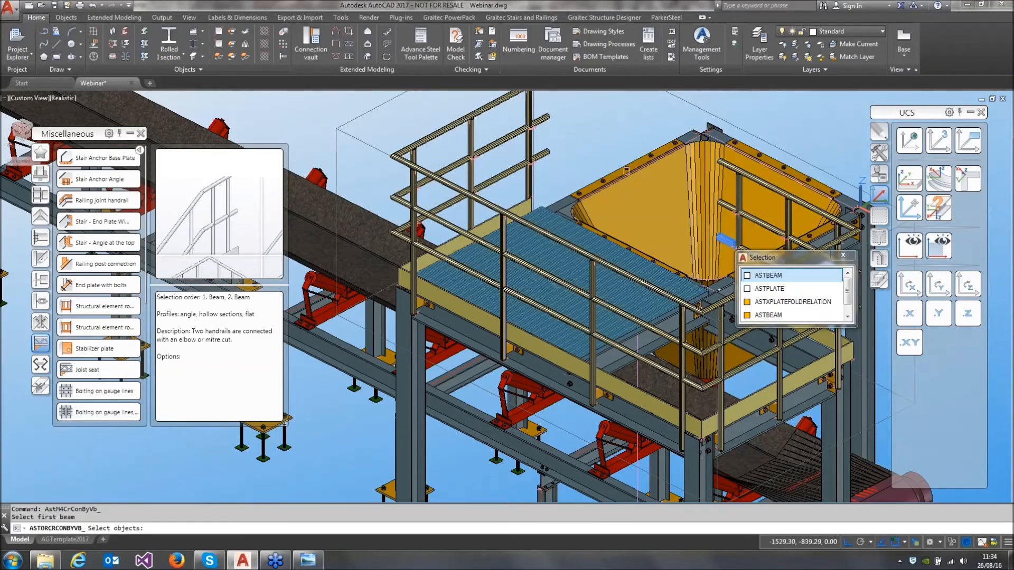
pyautogui.click(561, 153)
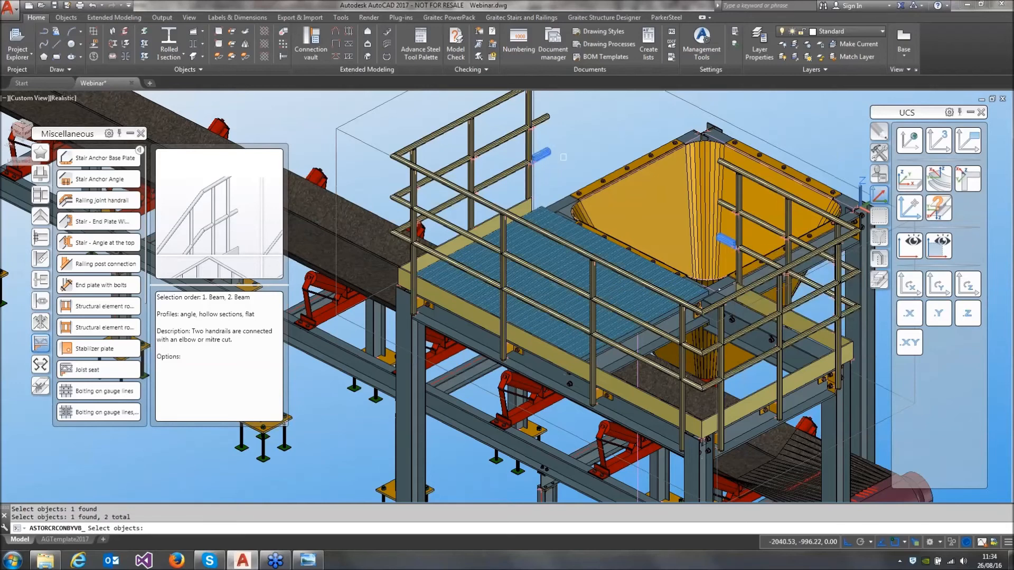
pyautogui.press('Return')
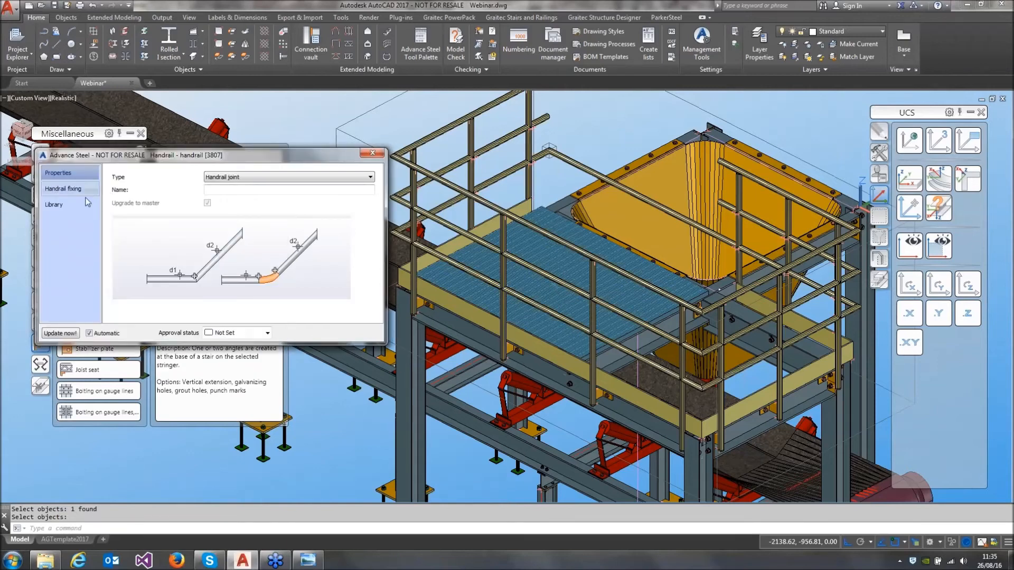
# Change the handrail fixing of the new joint and finish editing it
pyautogui.click(71, 193)
pyautogui.click(223, 201)
pyautogui.click(222, 214)
pyautogui.click(372, 154)
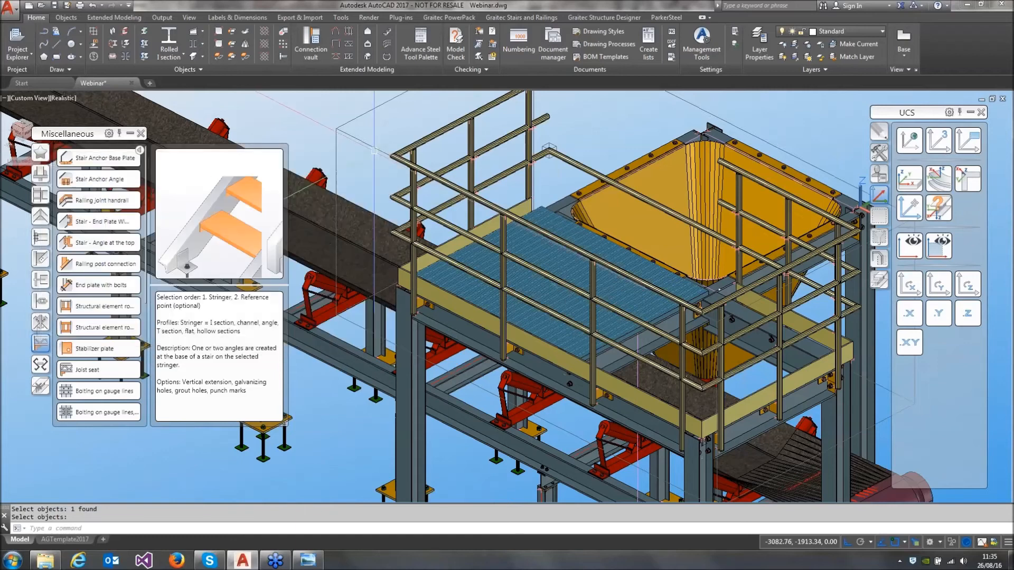
# Transfer the finished handrail joint to the free ends of the two upper middle rails
pyautogui.click(879, 153)
pyautogui.click(910, 275)
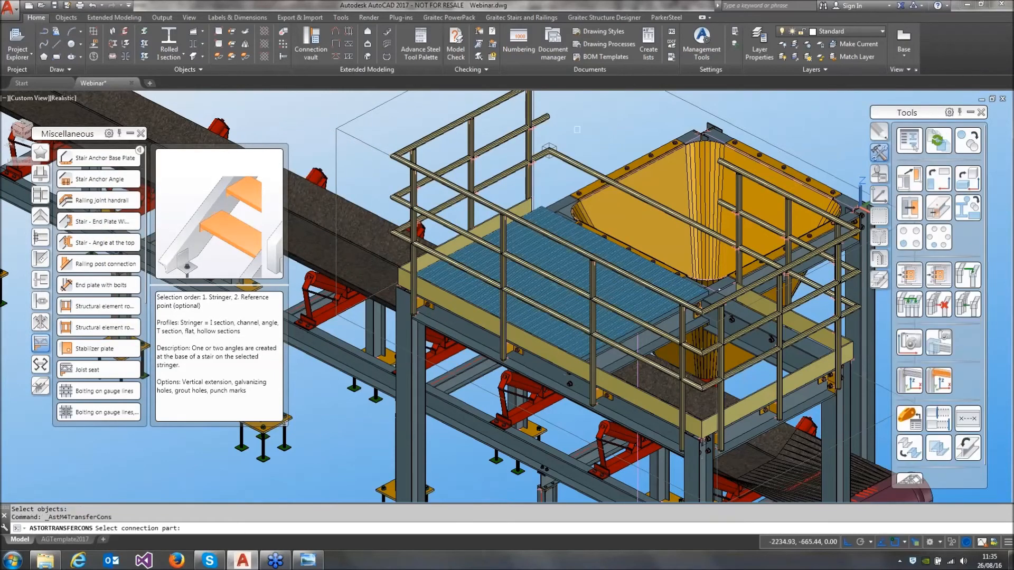
pyautogui.click(553, 137)
pyautogui.click(597, 173)
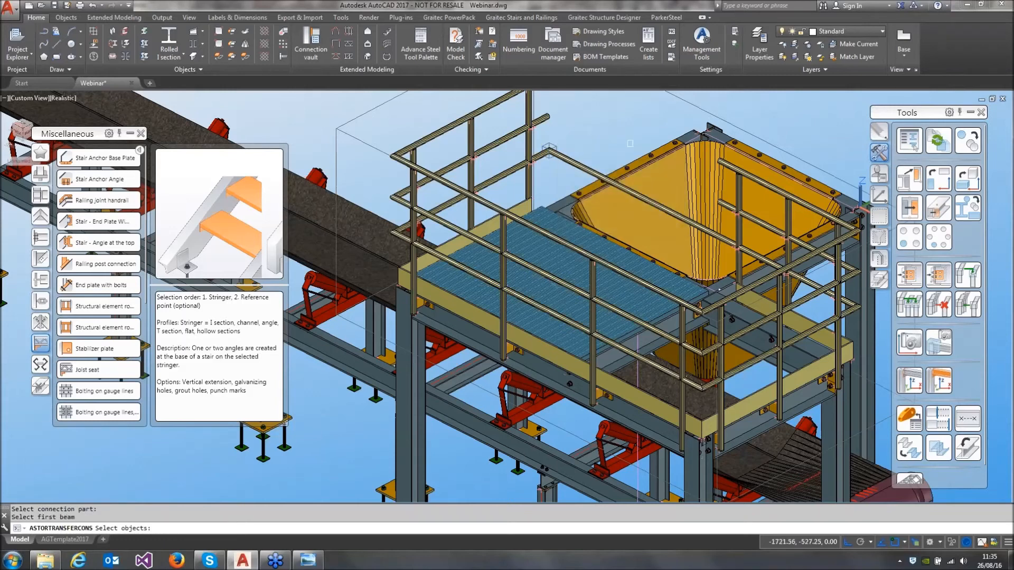
pyautogui.click(733, 192)
pyautogui.click(781, 248)
pyautogui.click(548, 115)
pyautogui.rightClick(548, 115)
# Apply the same handrail joint to the free ends of the two top rails and end the transfer
pyautogui.moveTo(606, 118); pyautogui.dragTo(589, 198, button='middle')
pyautogui.click(710, 238)
pyautogui.click(756, 276)
pyautogui.rightClick(756, 276)
pyautogui.click(534, 155)
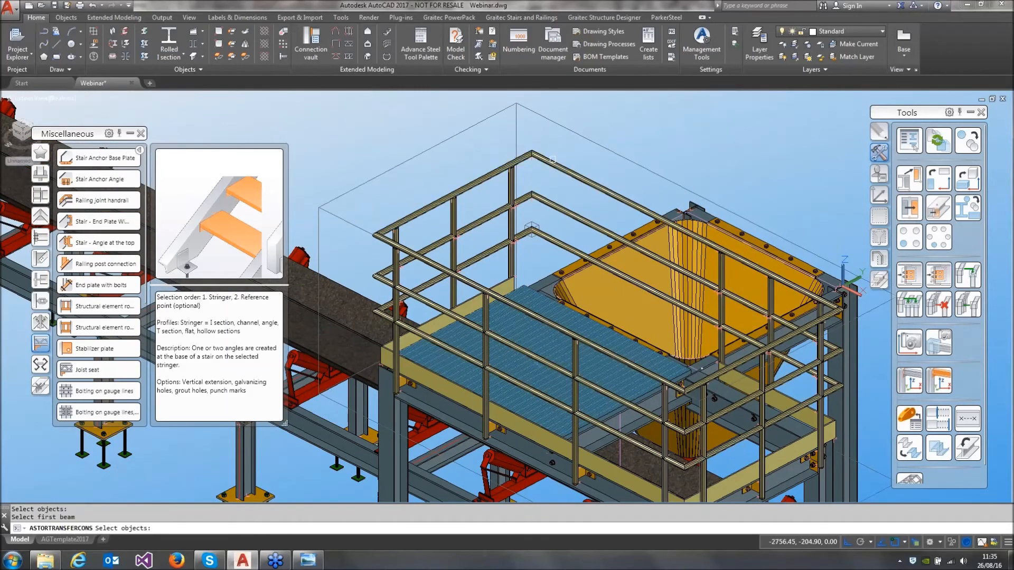
pyautogui.rightClick(662, 136)
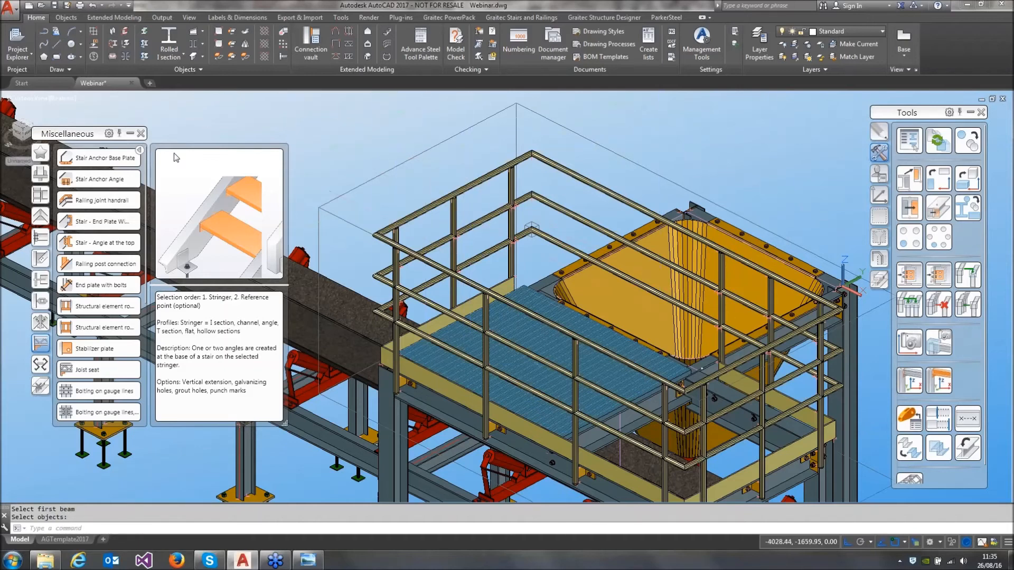
# Move the UCS origin to the lower endpoint of the vertical construction line under the platform and rotate it about Z
pyautogui.click(140, 133)
pyautogui.scroll(-2, 349, 224)
pyautogui.moveTo(454, 278); pyautogui.dragTo(531, 221, button='middle')
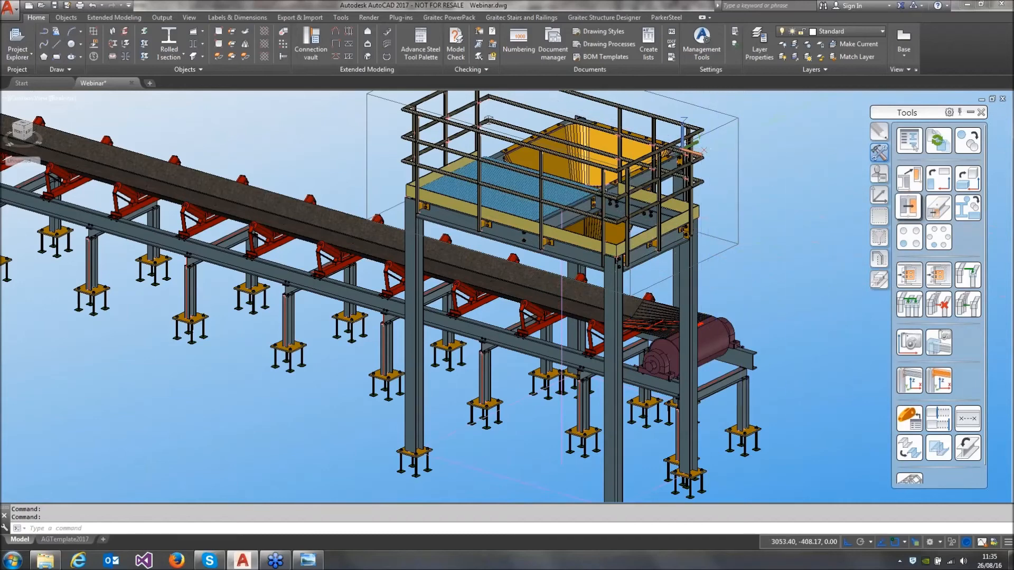
pyautogui.click(880, 197)
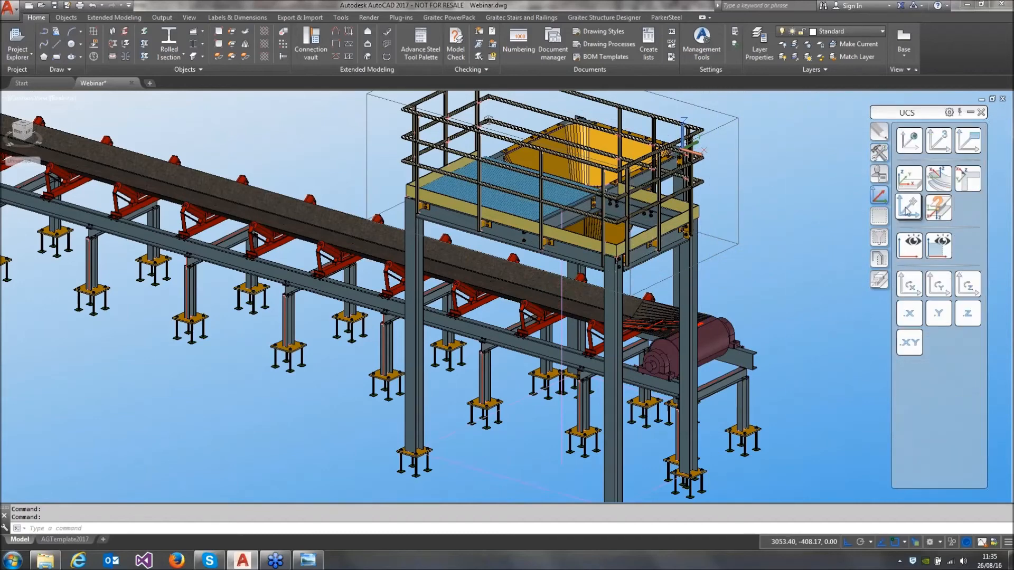
pyautogui.click(908, 207)
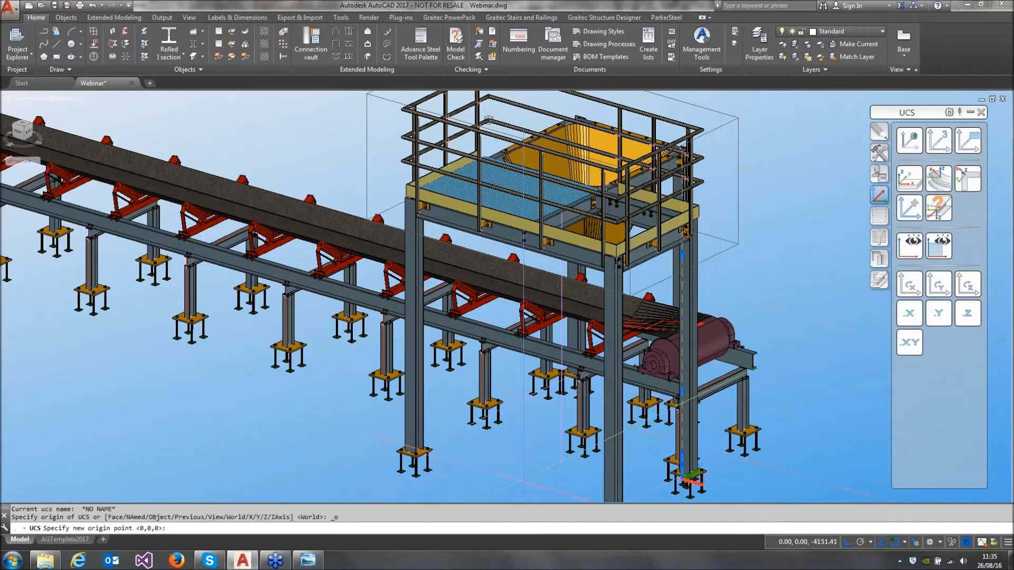
pyautogui.keyDown('shift'); pyautogui.rightClick(543, 477); pyautogui.keyUp('shift')
pyautogui.click(581, 239)
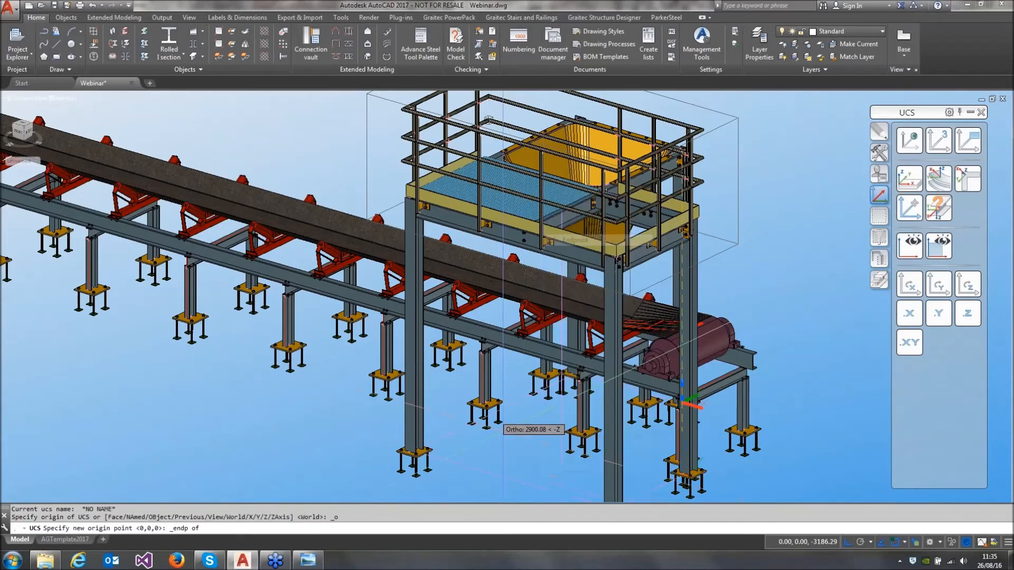
pyautogui.click(562, 463)
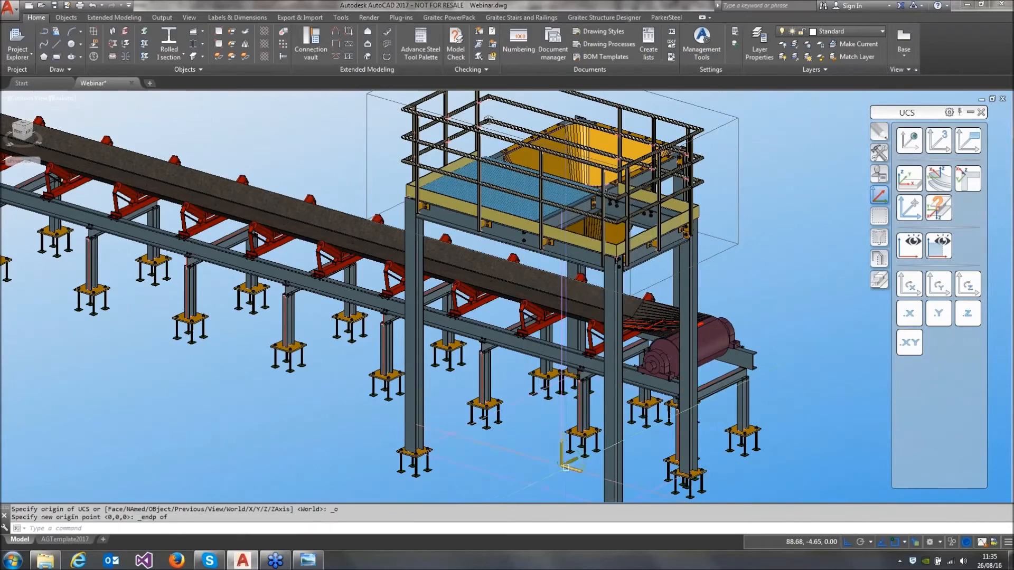
pyautogui.click(968, 285)
pyautogui.click(968, 285)
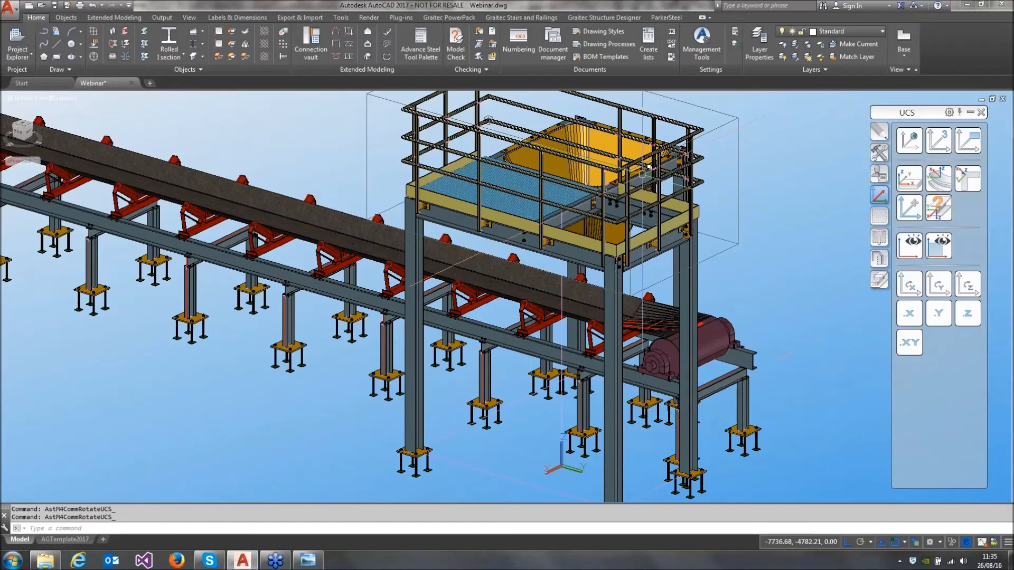
# Create a cage ladder from the new UCS origin up to the upper end of the vertical construction line
pyautogui.click(387, 56)
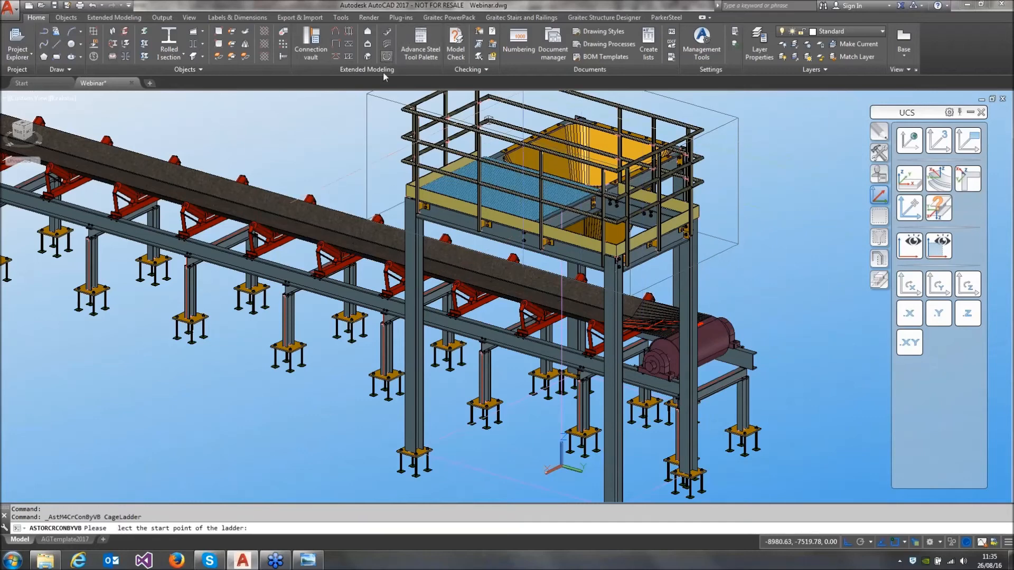
pyautogui.click(562, 465)
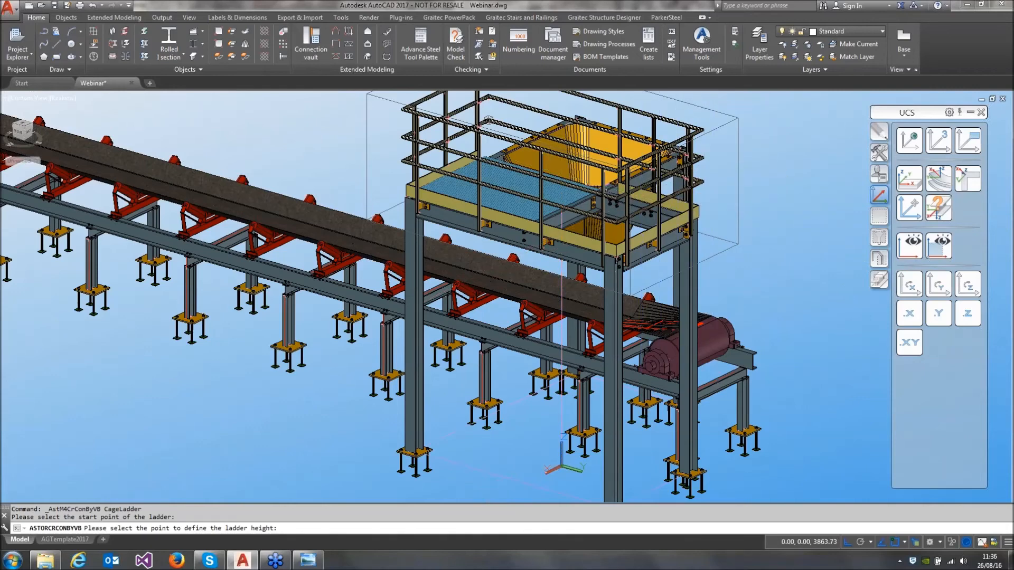
pyautogui.click(562, 214)
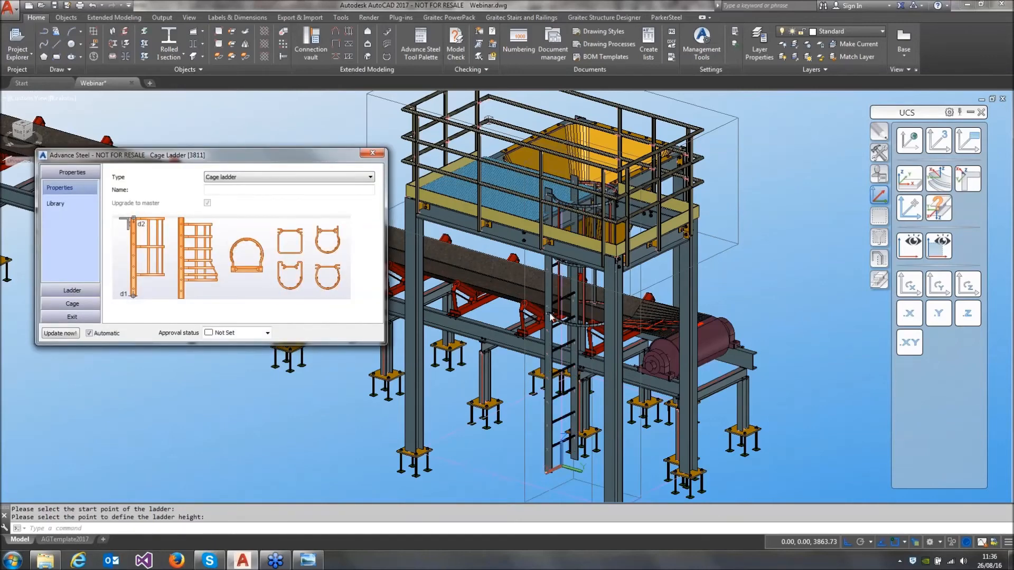
# Set the cage ladder's height to 3200 and give it folded plate wall connections with a start distance of 3100 from the bottom
pyautogui.click(72, 290)
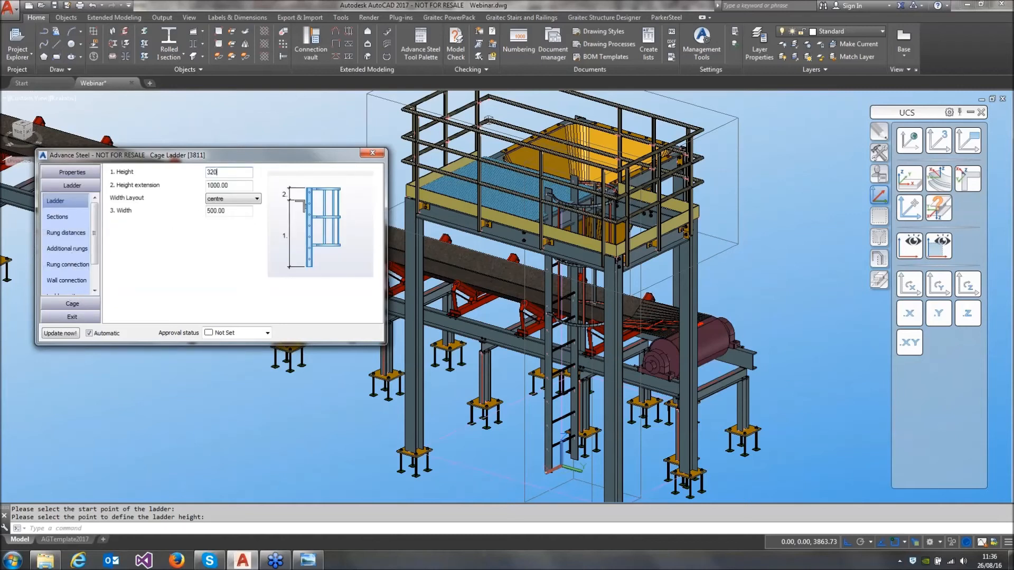
pyautogui.press('Tab')
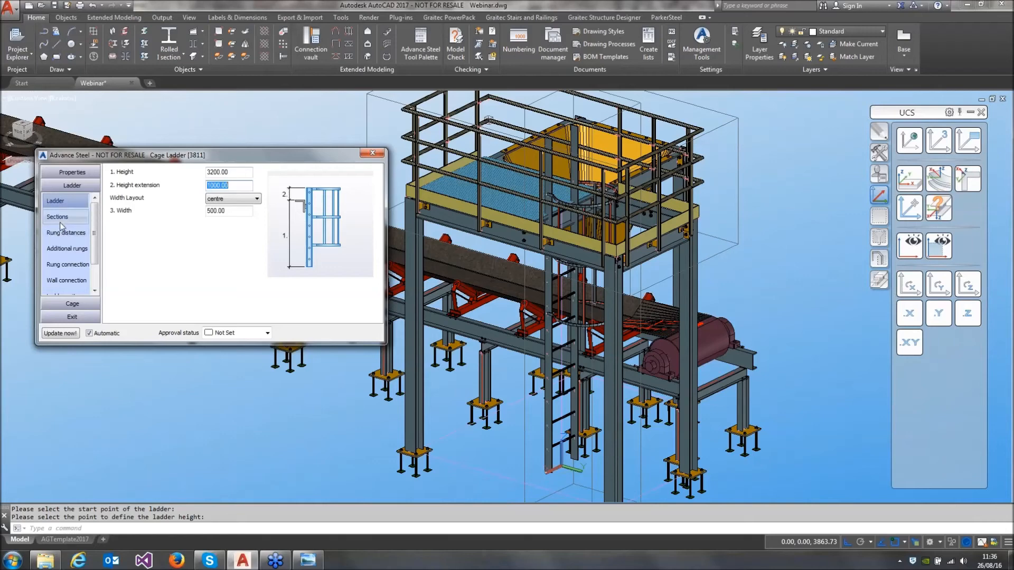
pyautogui.click(66, 281)
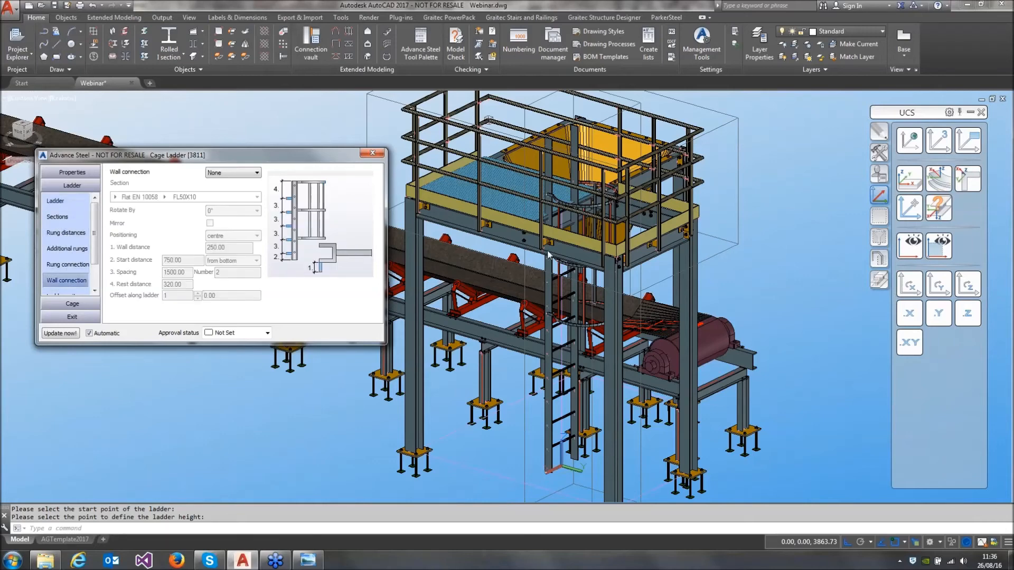
pyautogui.scroll(4, 548, 255)
pyautogui.scroll(-5, 548, 255)
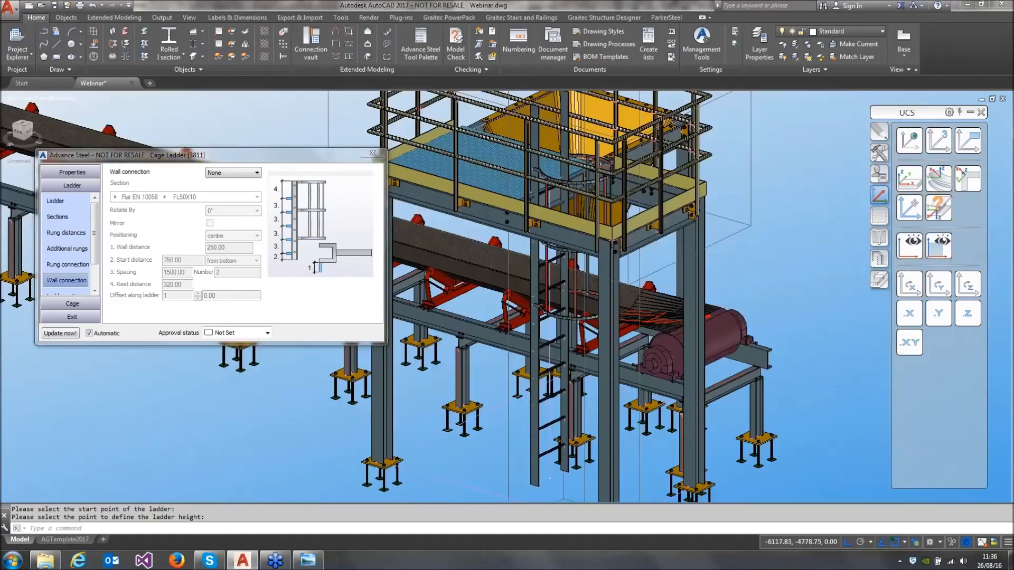
pyautogui.click(233, 173)
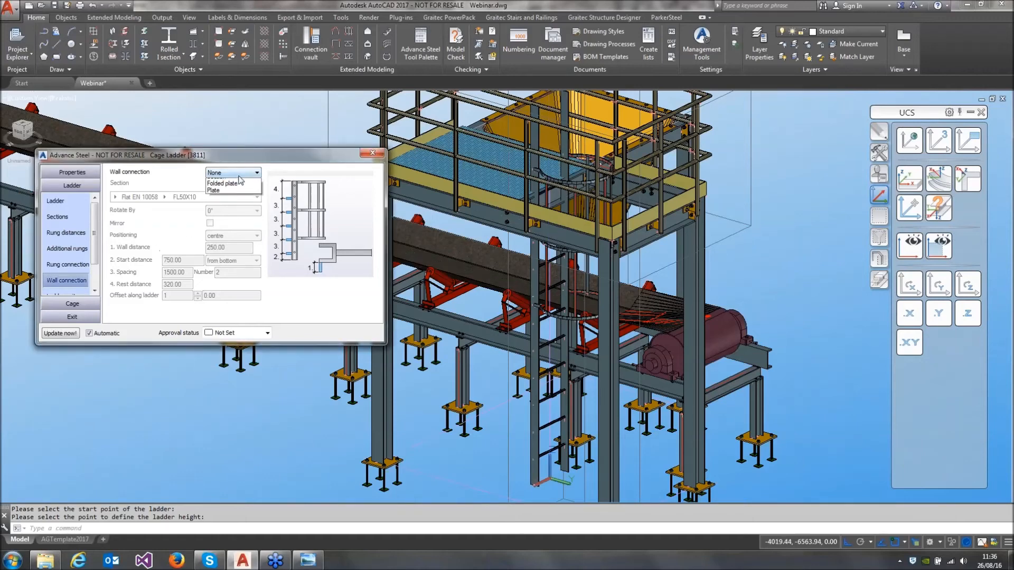
pyautogui.click(235, 197)
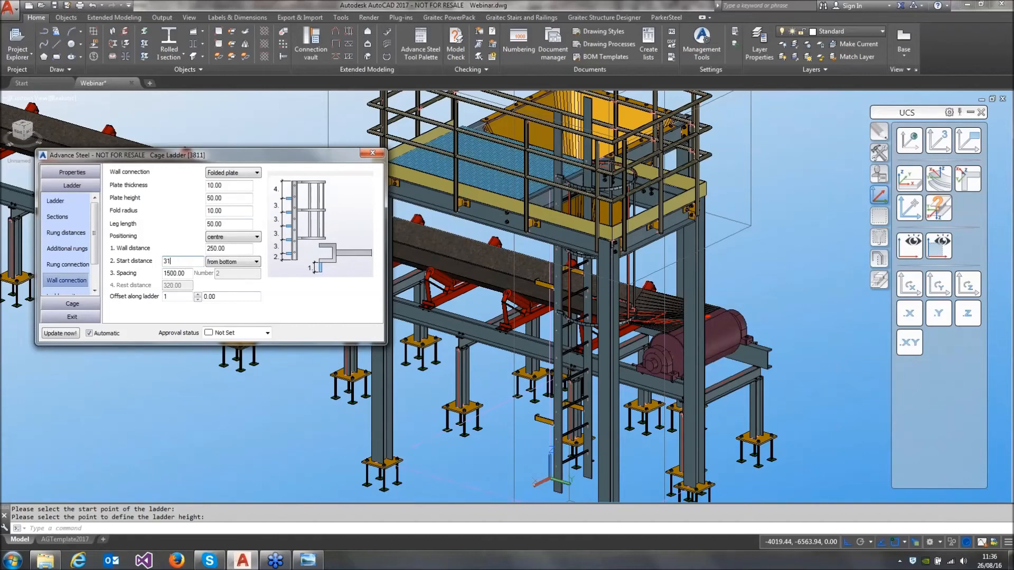
pyautogui.write('3100')
pyautogui.press('Return')
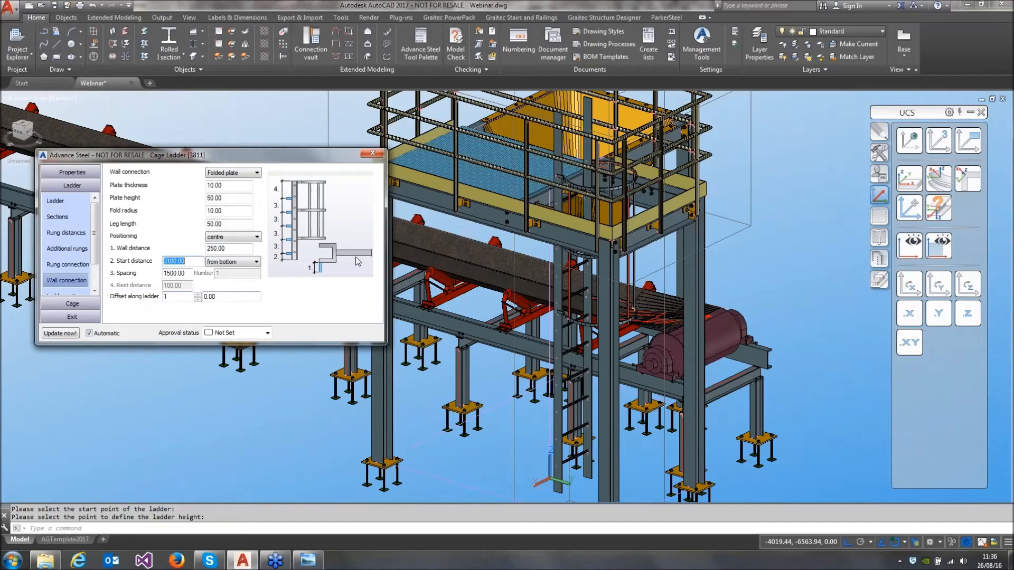
# Change the ladder's exit type to Type 6
pyautogui.scroll(-1, 74, 254)
pyautogui.click(61, 264)
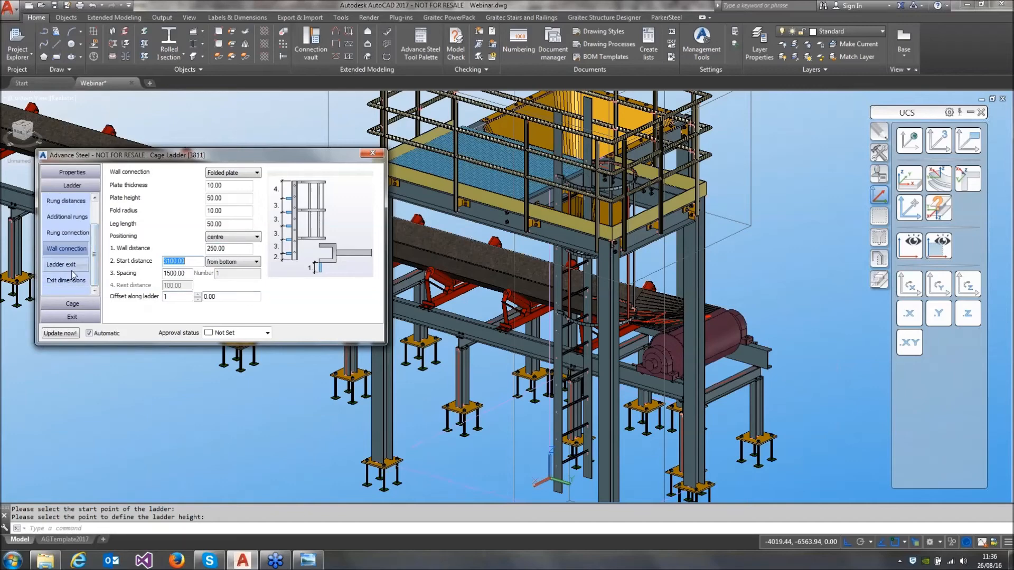
pyautogui.click(253, 175)
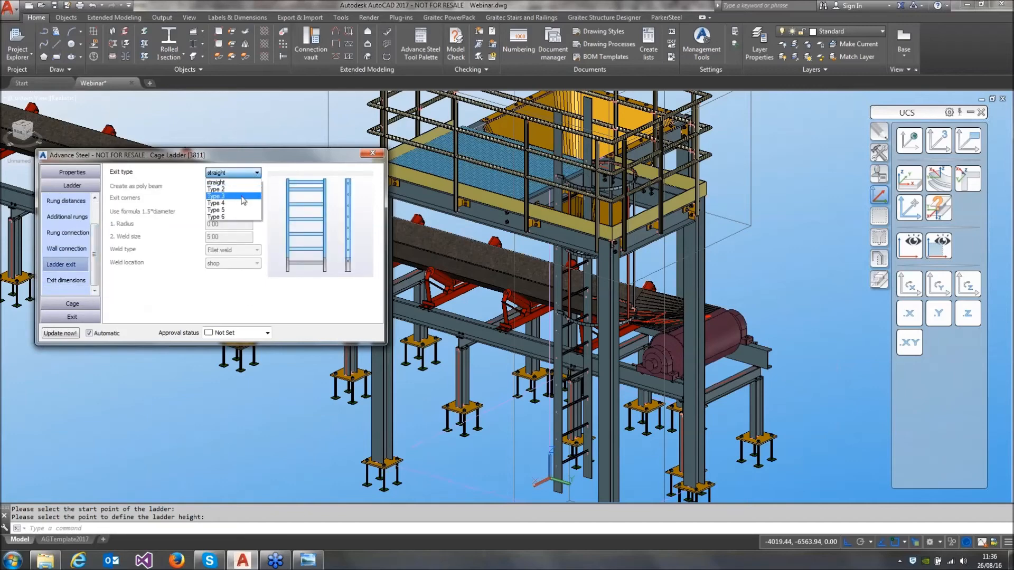
pyautogui.click(237, 220)
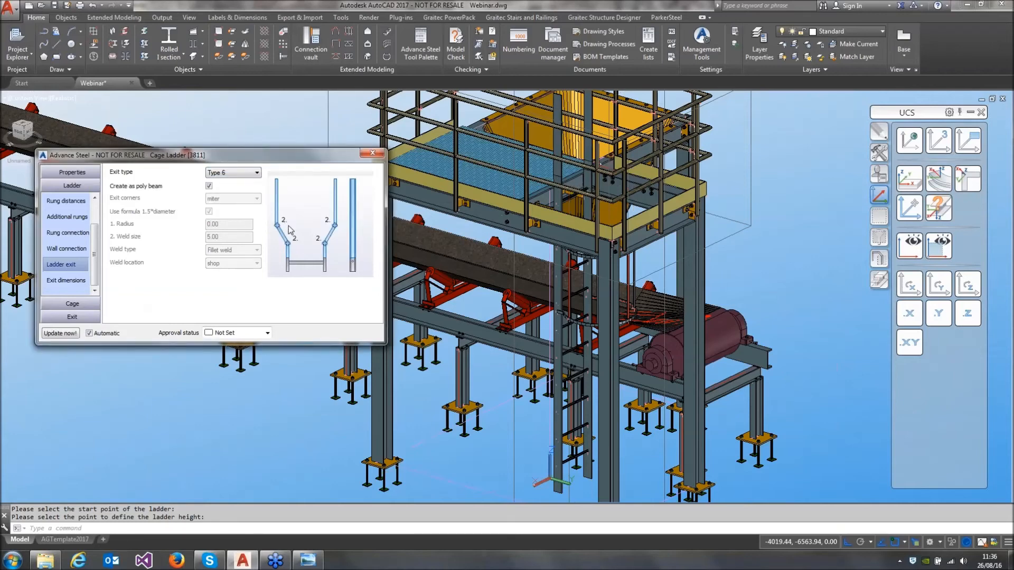
pyautogui.moveTo(561, 182); pyautogui.dragTo(601, 258, button='middle')
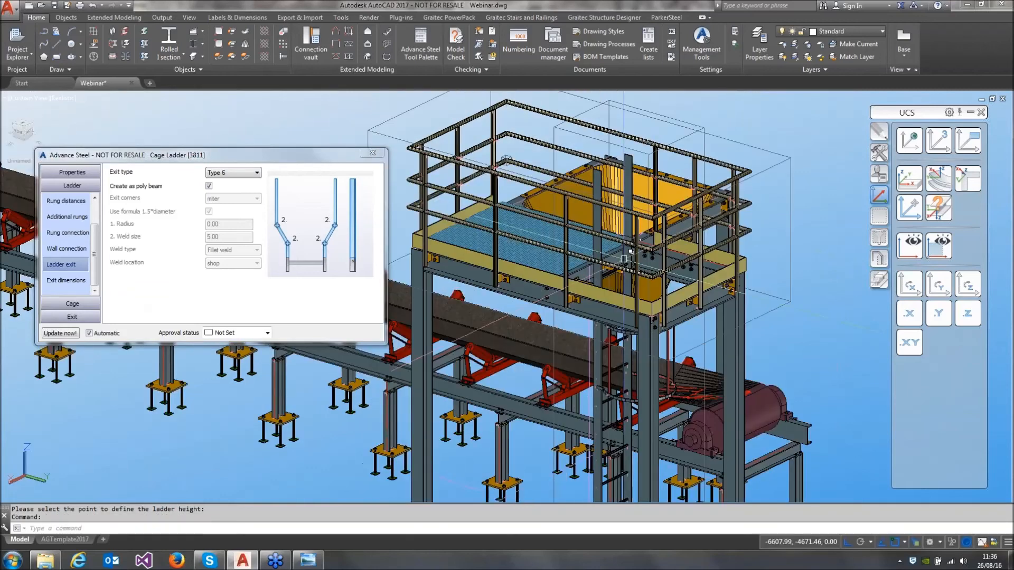
# Define the ladder exit's side bending by a distance of 150 and set its height to 1200
pyautogui.click(62, 279)
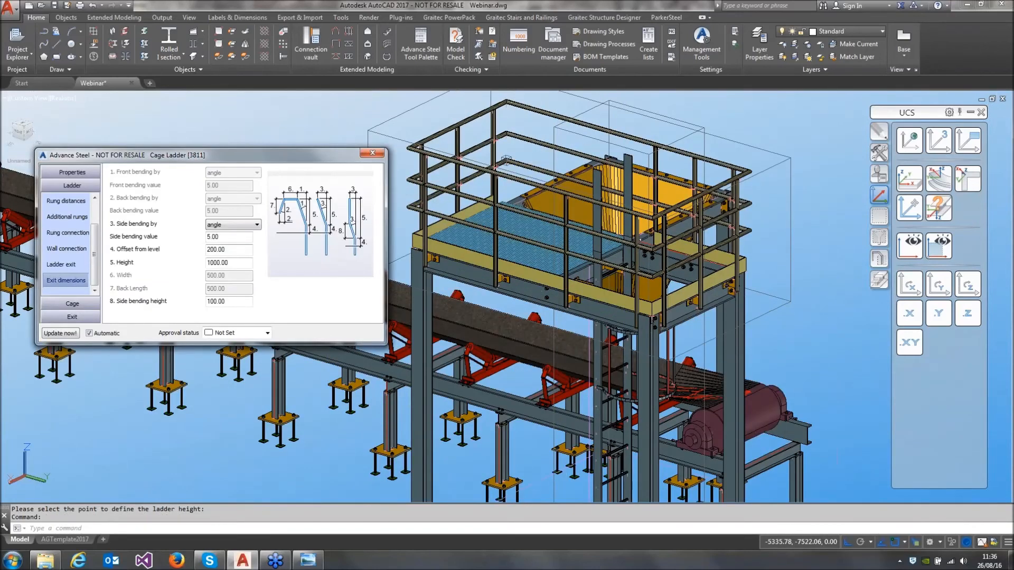
pyautogui.click(236, 228)
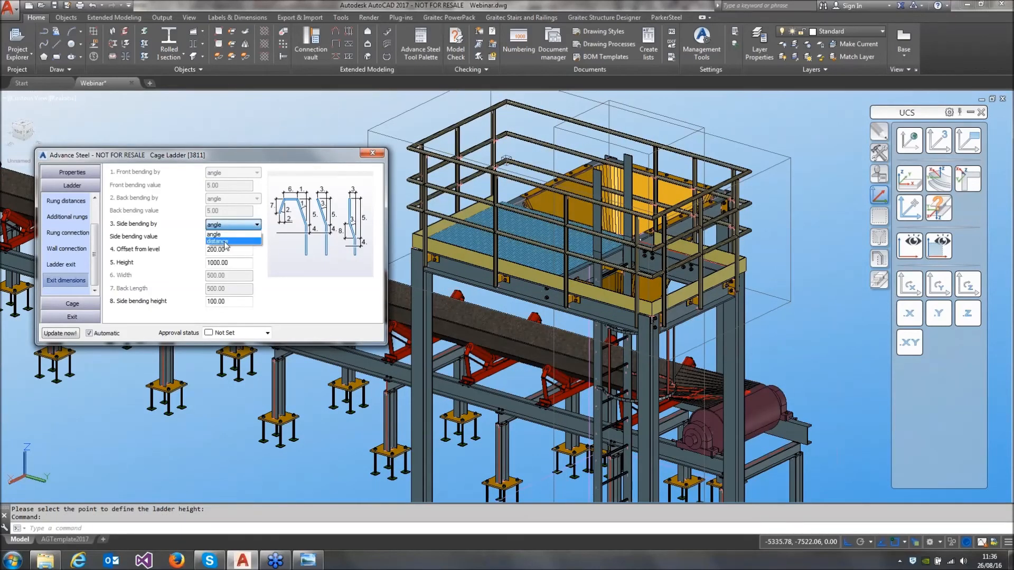
pyautogui.click(226, 242)
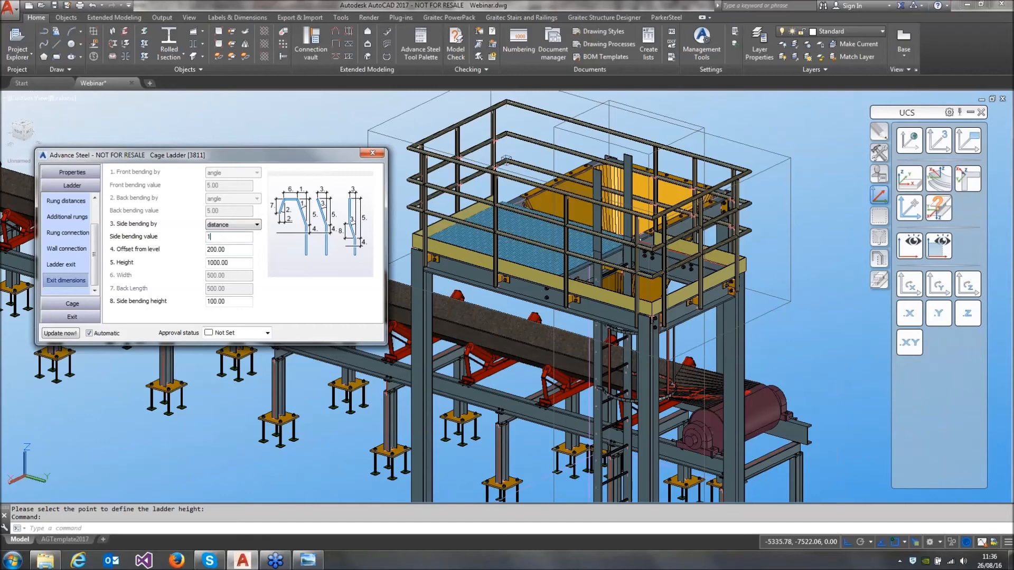
pyautogui.press('Return')
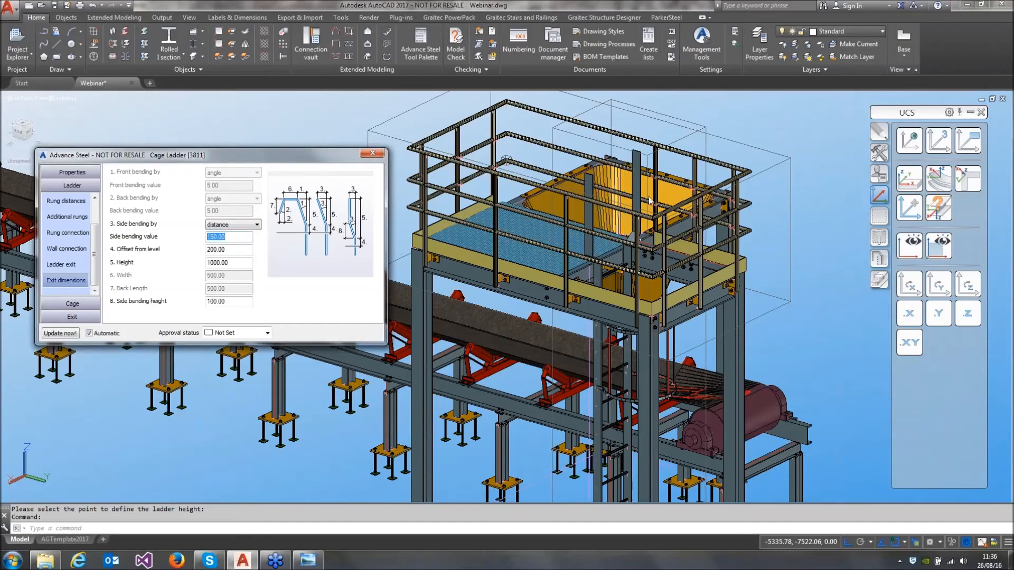
pyautogui.press('Return')
pyautogui.write('1200')
pyautogui.press('Return')
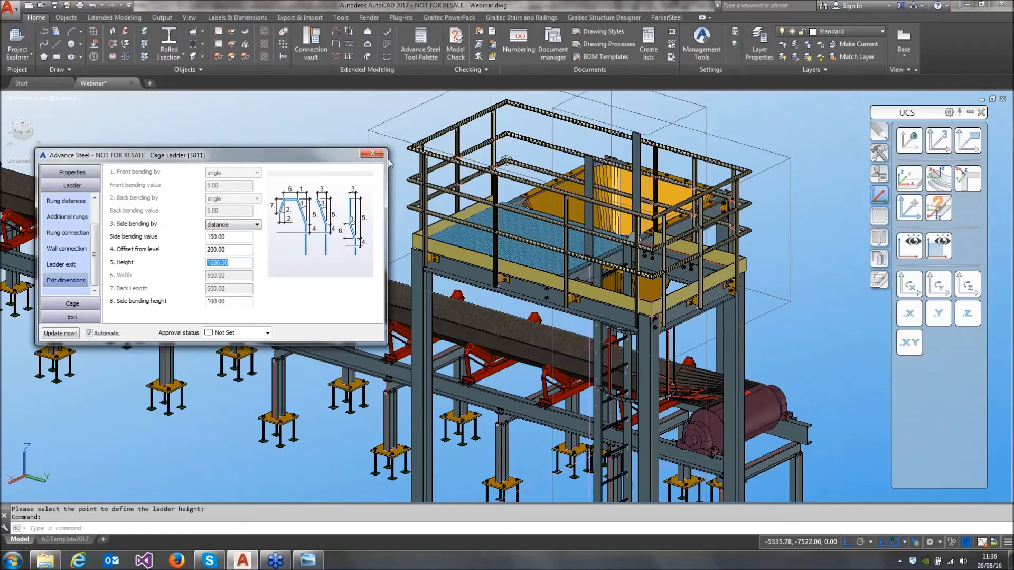
pyautogui.click(374, 153)
pyautogui.keyDown('shift'); pyautogui.moveTo(497, 318); pyautogui.dragTo(573, 214, button='middle'); pyautogui.keyUp('shift')
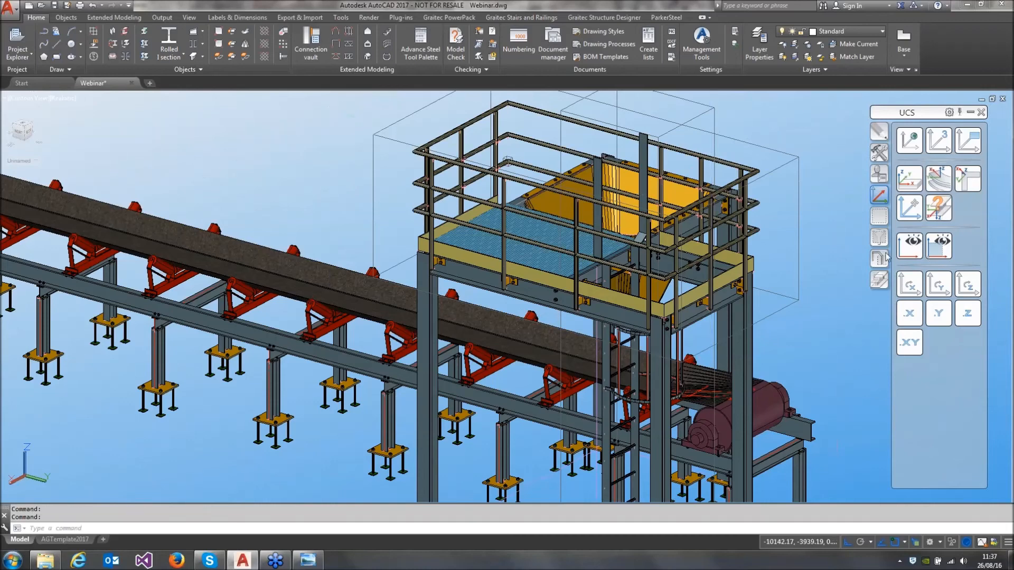
# Hide the joint boxes throughout the model and save the drawing
pyautogui.click(886, 255)
pyautogui.click(935, 186)
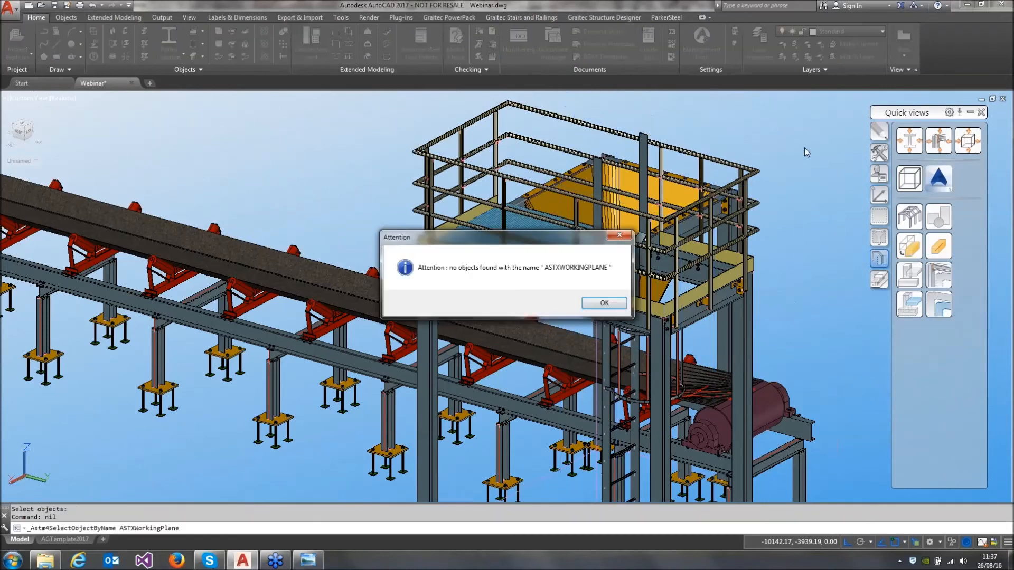
pyautogui.click(623, 303)
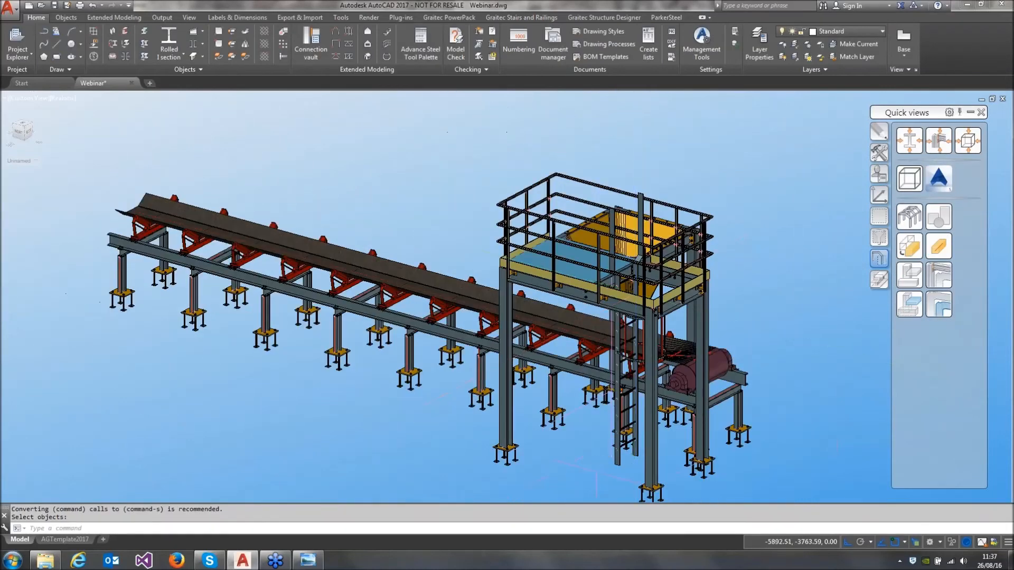
pyautogui.moveTo(546, 249); pyautogui.dragTo(521, 212, button='middle')
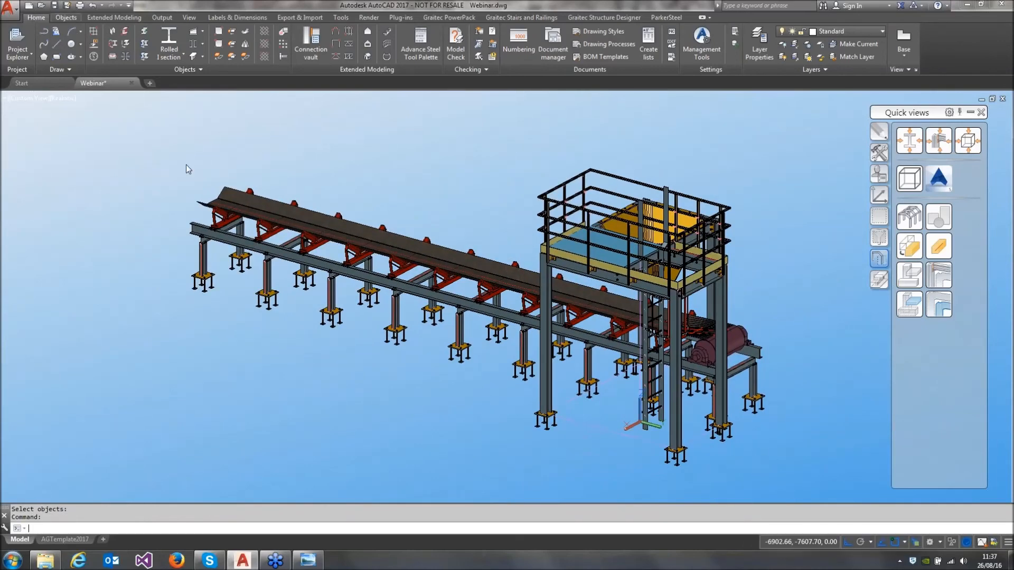
pyautogui.hotkey('ctrl', 's')
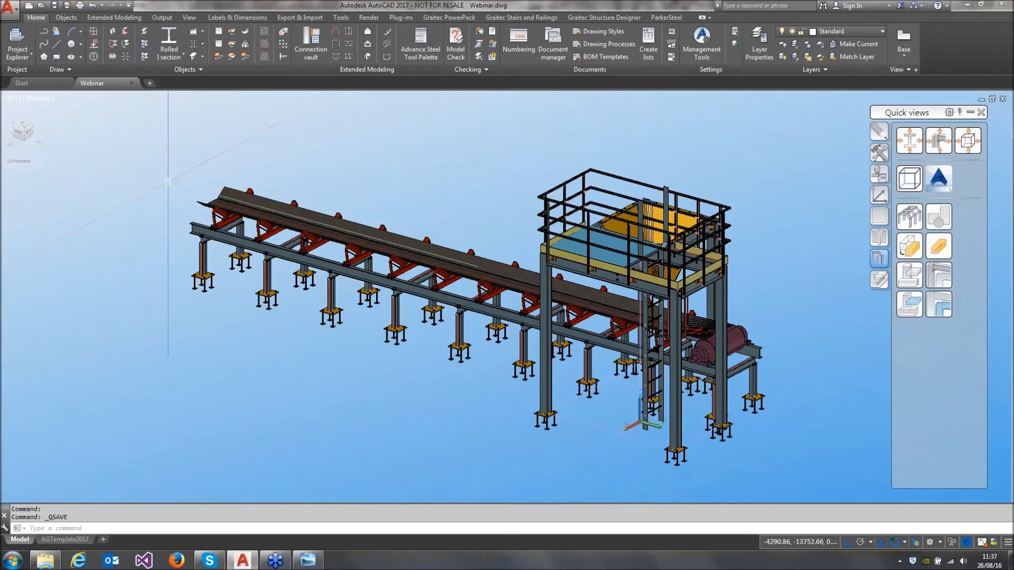
# Thaw the Cameras layer to display the model's cameras
pyautogui.keyDown('shift'); pyautogui.moveTo(659, 261); pyautogui.dragTo(488, 260, button='middle'); pyautogui.keyUp('shift')
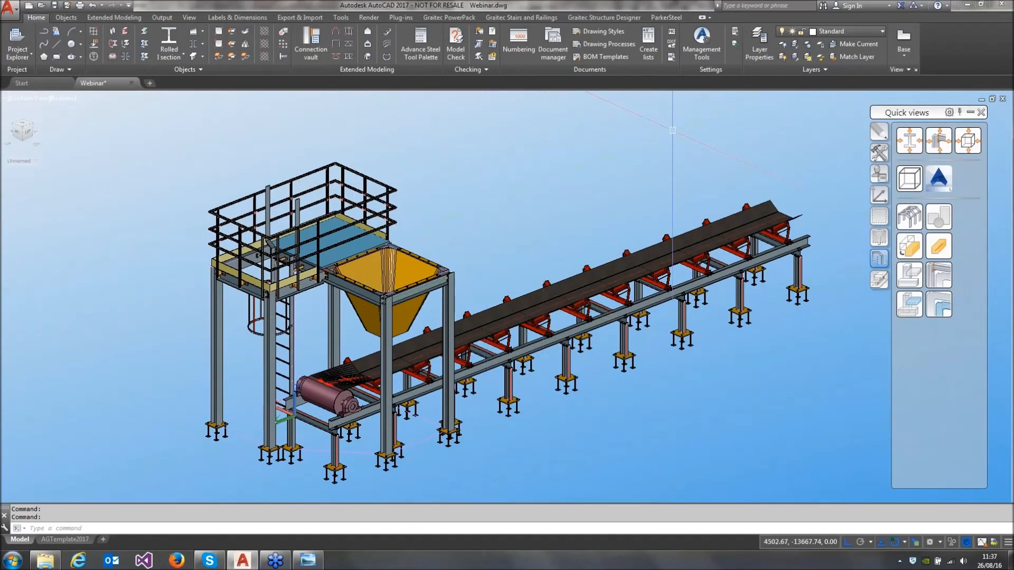
pyautogui.click(880, 33)
pyautogui.scroll(2, 850, 133)
pyautogui.scroll(3, 850, 133)
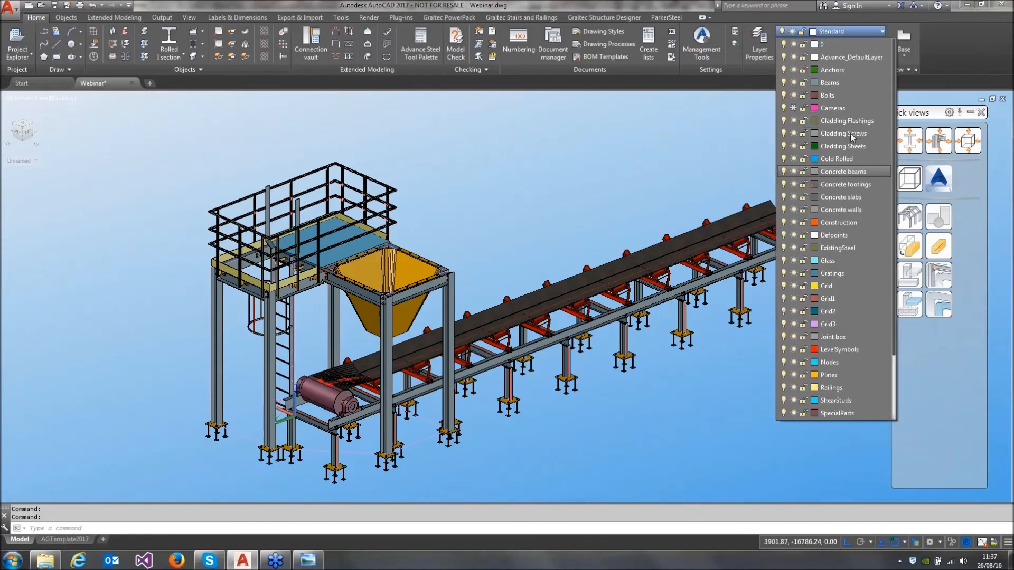
pyautogui.click(794, 111)
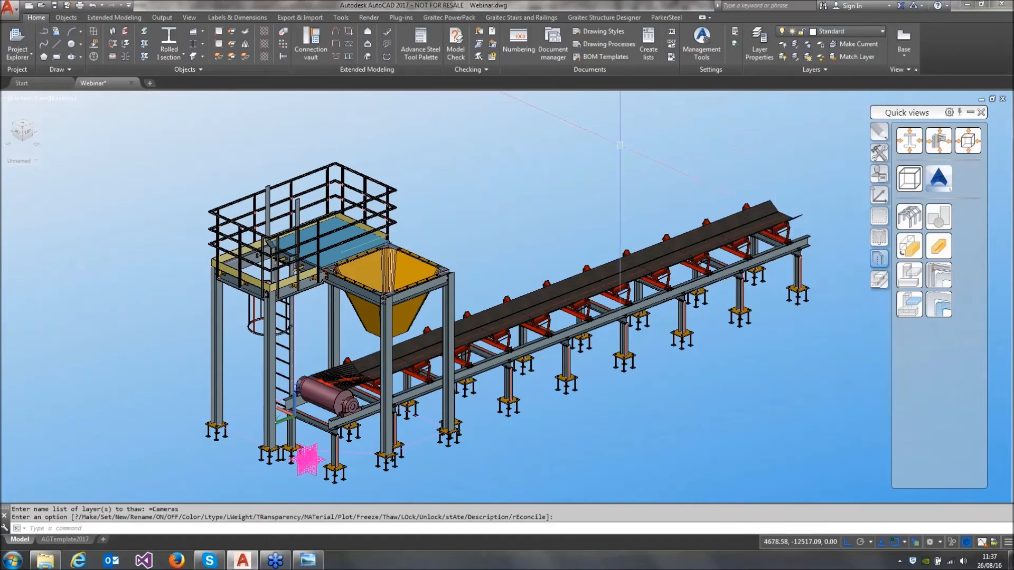
# Examine the general properties and detail box settings of the horizontal plan camera near the conveyor's drive end
pyautogui.scroll(6, 288, 465)
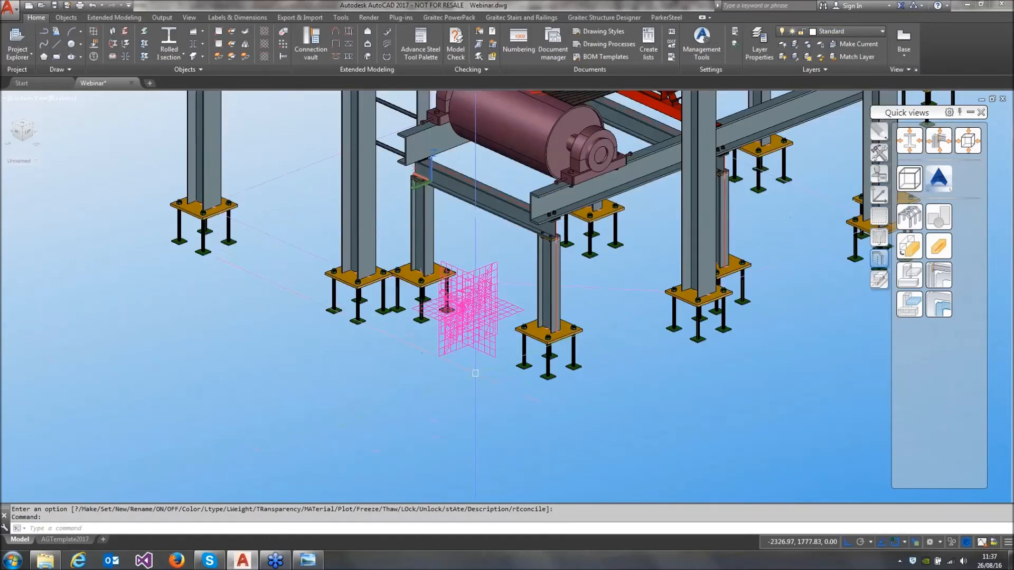
pyautogui.scroll(2, 506, 356)
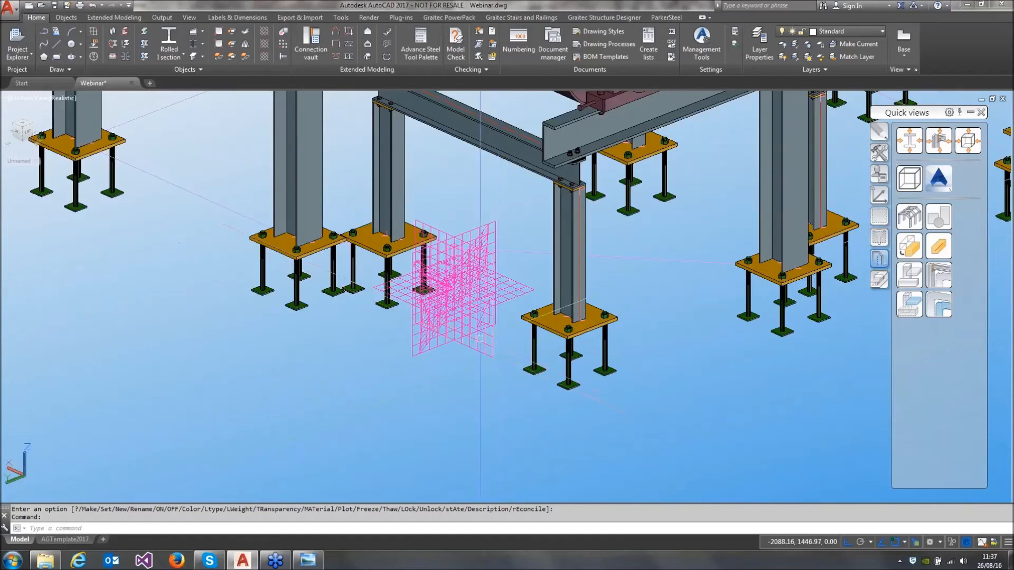
pyautogui.click(507, 295)
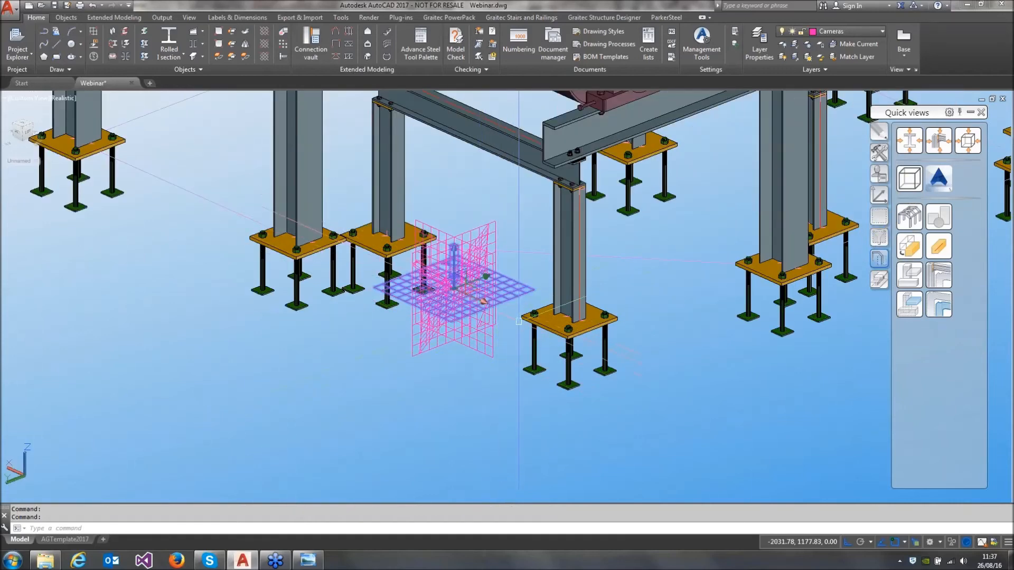
pyautogui.doubleClick(514, 295)
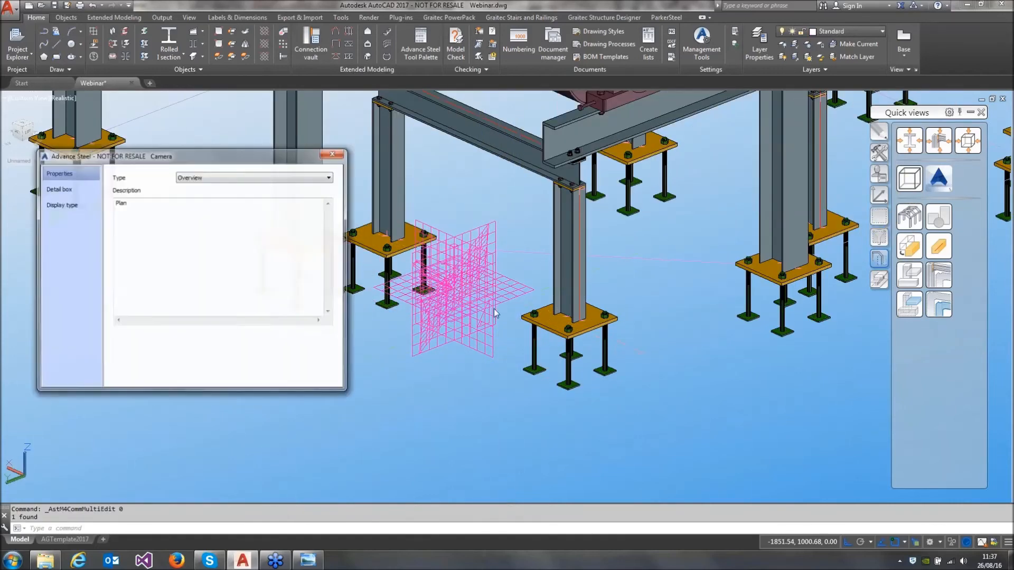
pyautogui.click(57, 188)
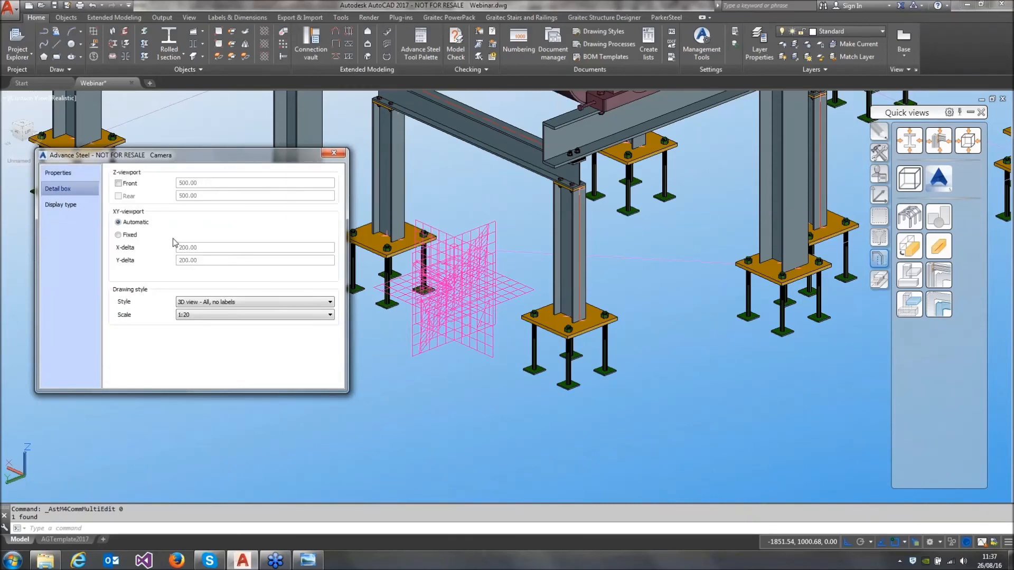
pyautogui.click(334, 153)
# Generate an A0 general arrangement drawing of all cameras with the Cameras - All - A0 process, using drawing number 100
pyautogui.scroll(-8, 420, 323)
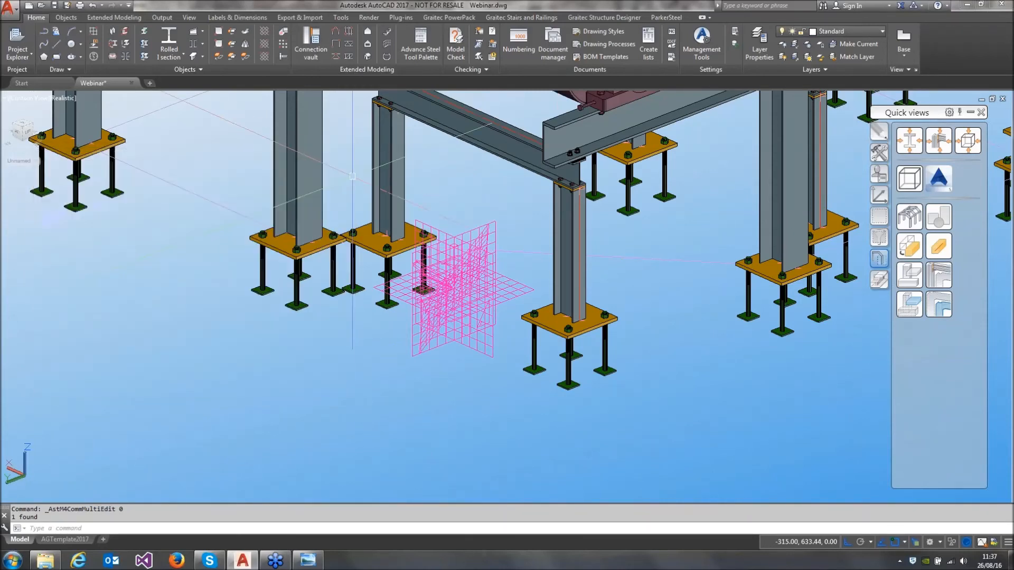
pyautogui.moveTo(420, 323); pyautogui.dragTo(380, 376, button='middle')
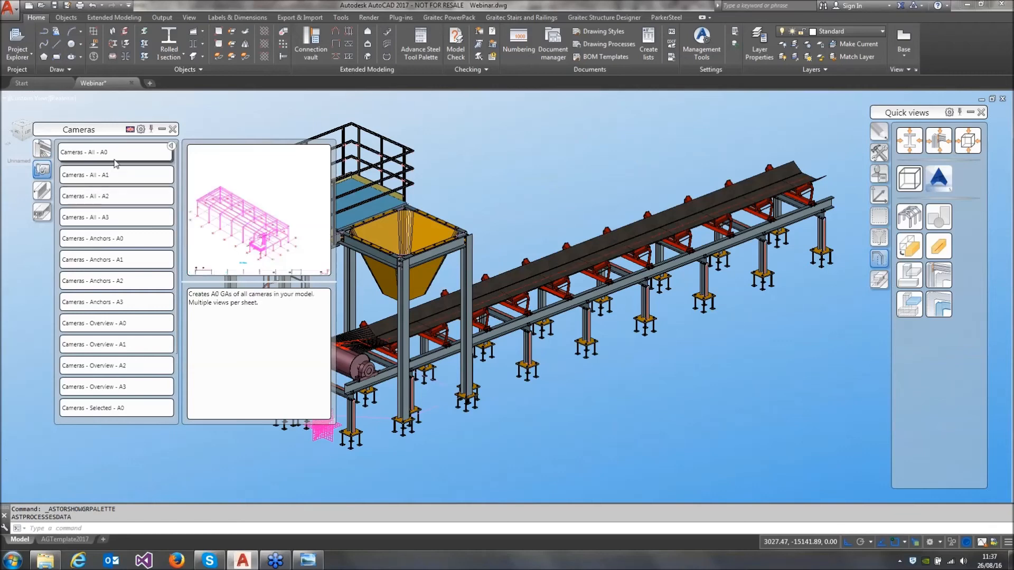
pyautogui.click(115, 153)
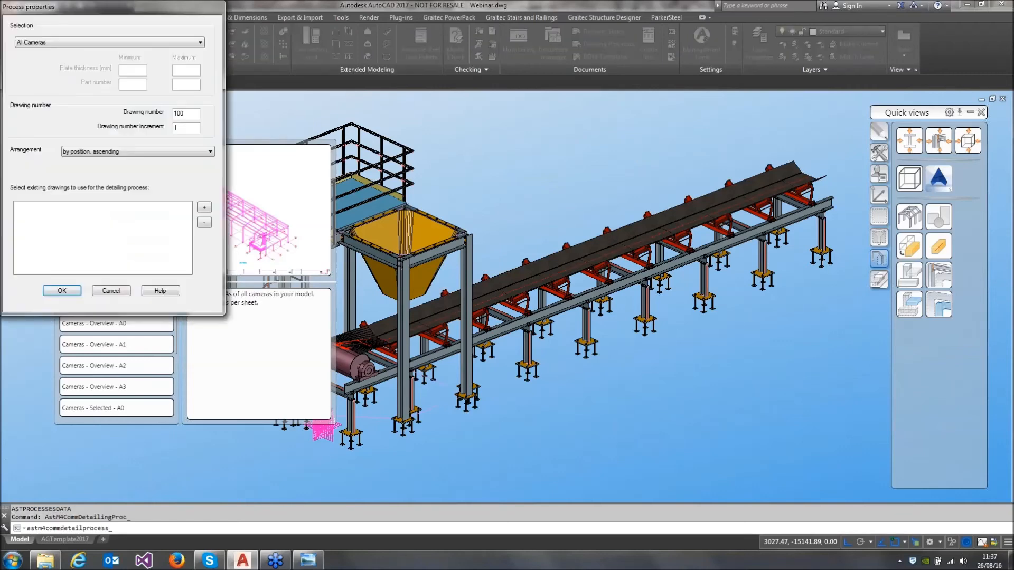
pyautogui.press('Return')
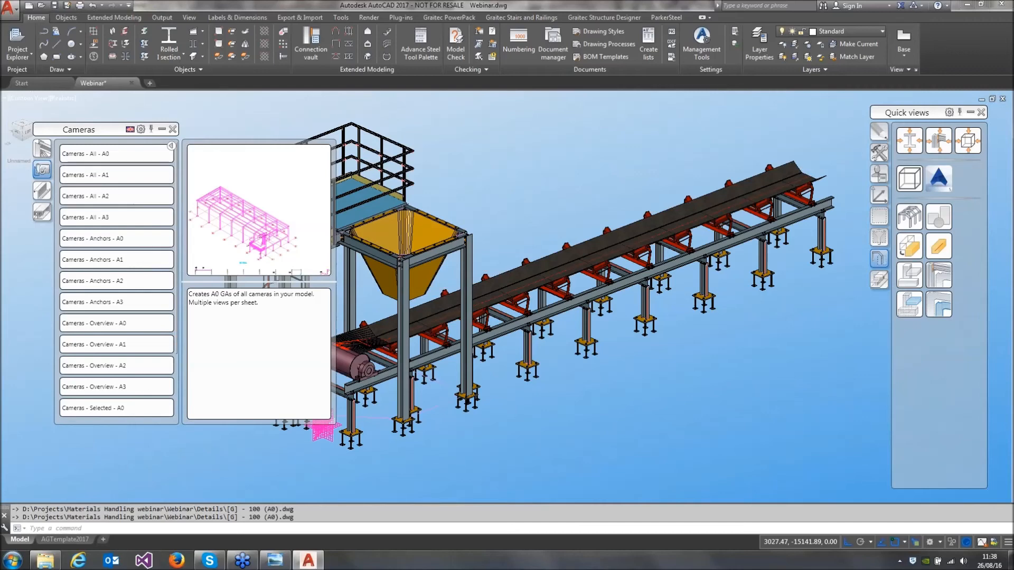
pyautogui.click(173, 129)
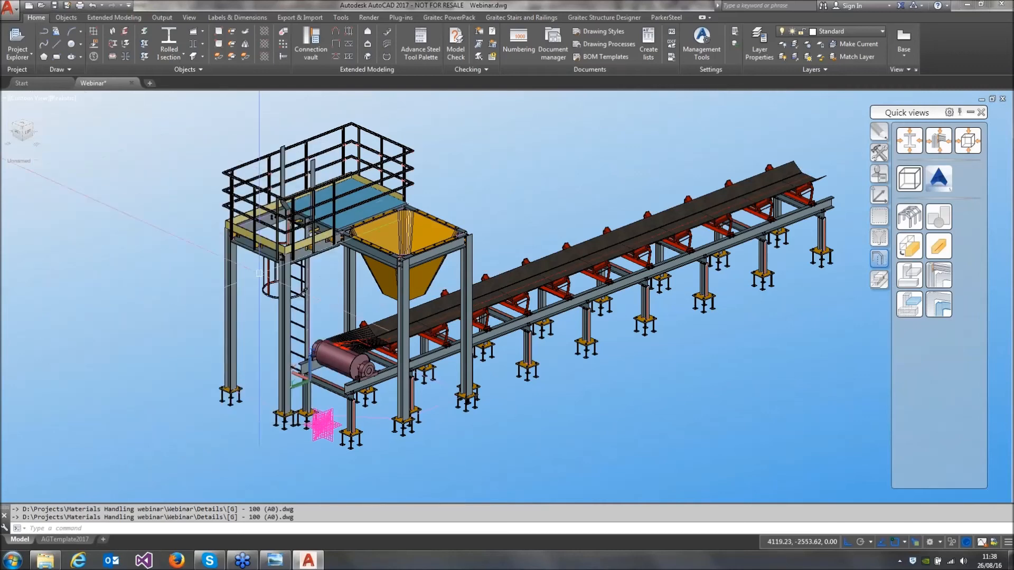
# Open the generated A0 general arrangement drawing from the model through the camera detail of the platform railing
pyautogui.click(269, 249)
pyautogui.rightClick(164, 237)
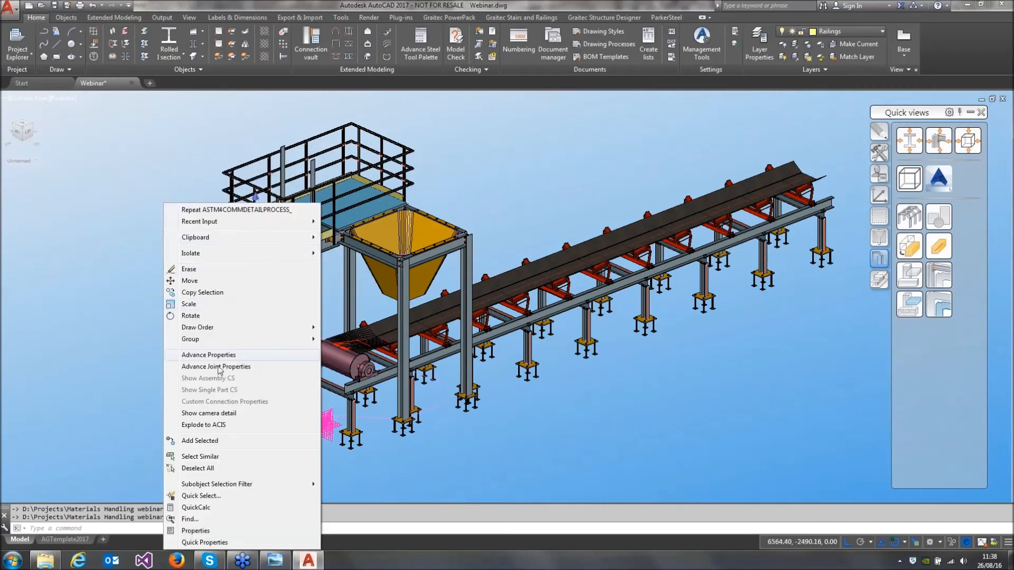
pyautogui.click(211, 415)
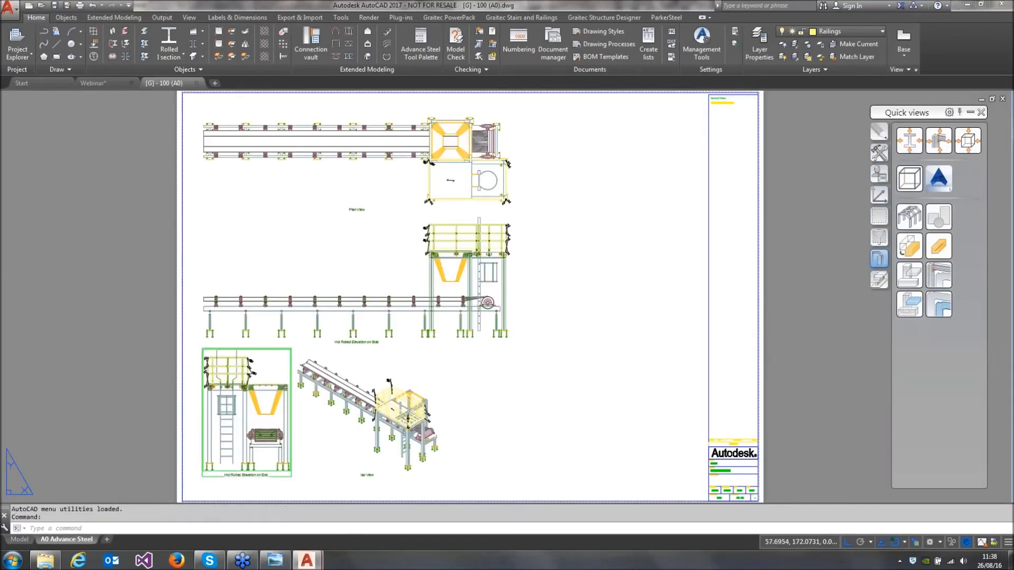
pyautogui.moveTo(481, 386); pyautogui.dragTo(509, 384, button='middle')
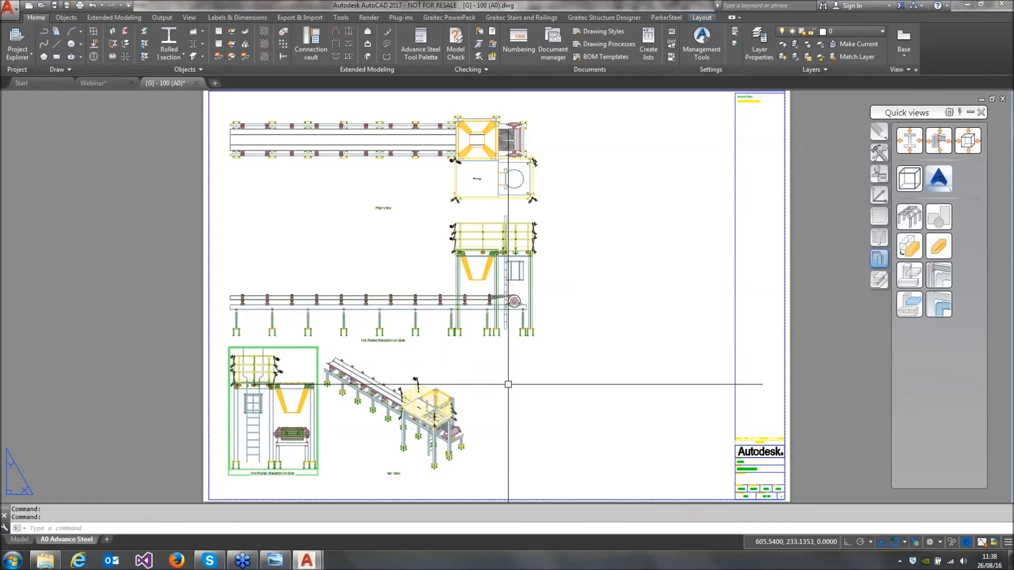
# Reposition the iso view beside the plan view and the end elevation at the sheet's lower right, near the title block
pyautogui.click(423, 476)
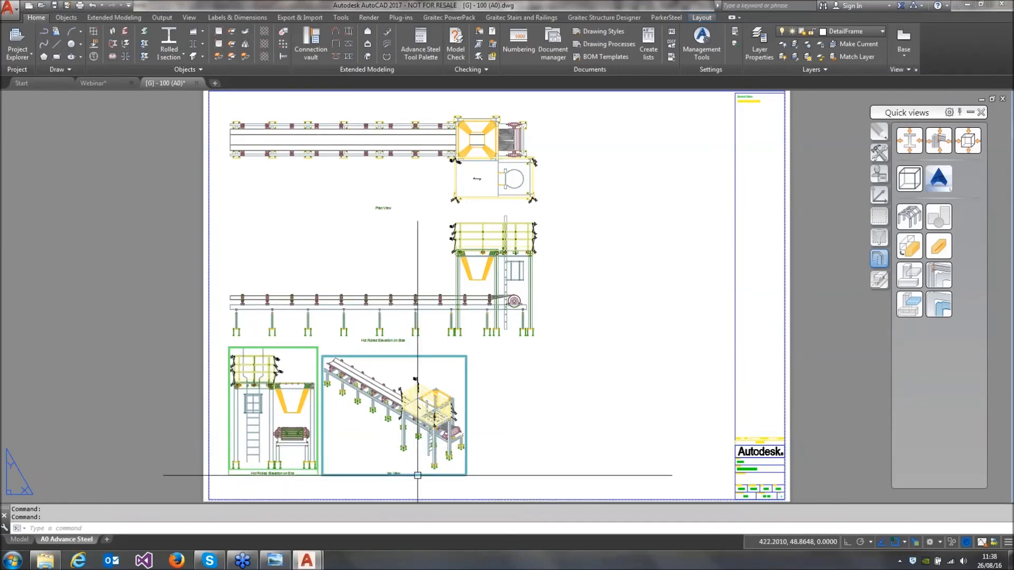
pyautogui.moveTo(420, 475); pyautogui.dragTo(660, 233)
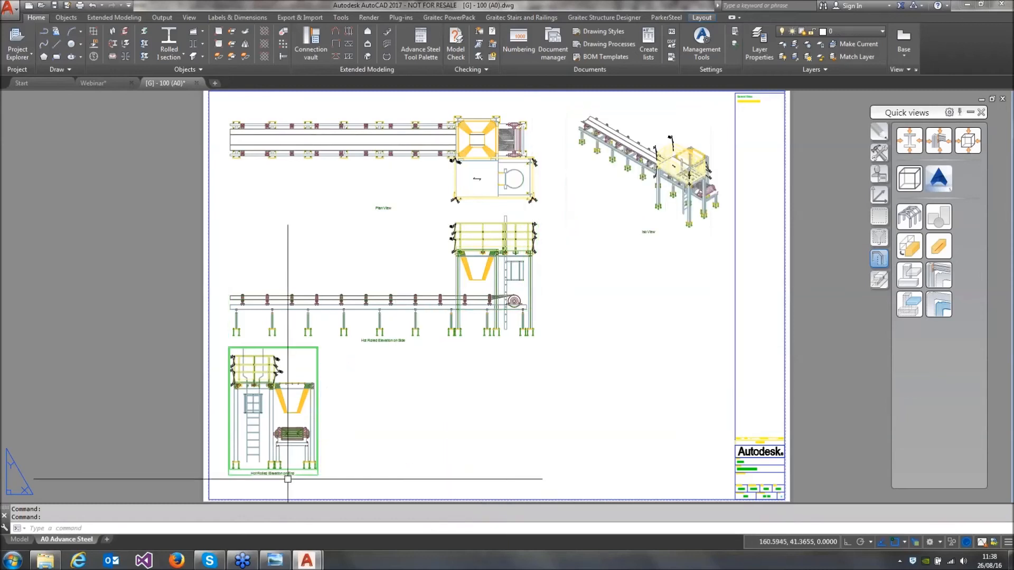
pyautogui.click(303, 474)
pyautogui.moveTo(303, 474); pyautogui.dragTo(675, 481)
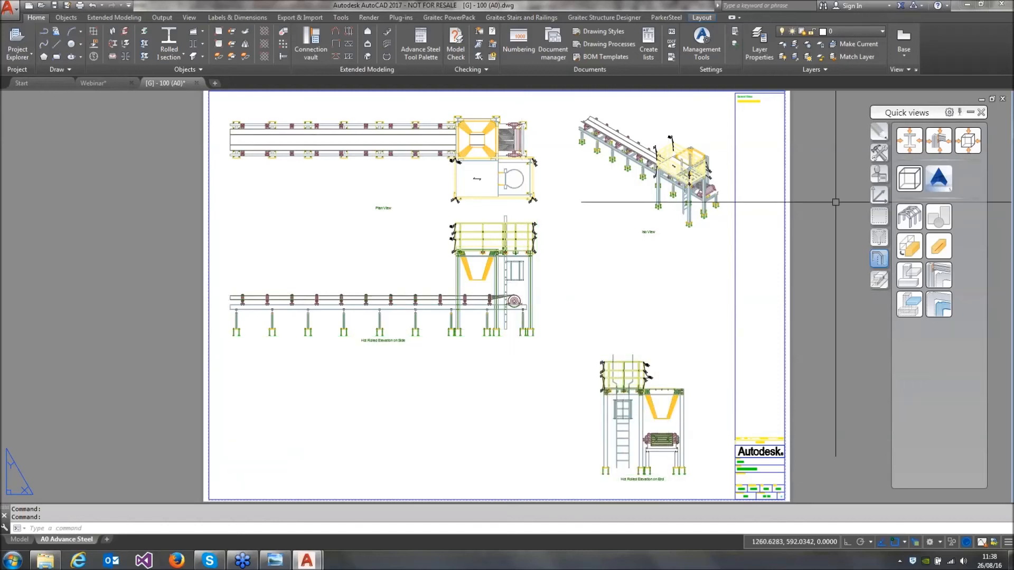
# Move the long side elevation straight down so it lines up horizontally with the end elevation
pyautogui.click(879, 133)
pyautogui.click(898, 148)
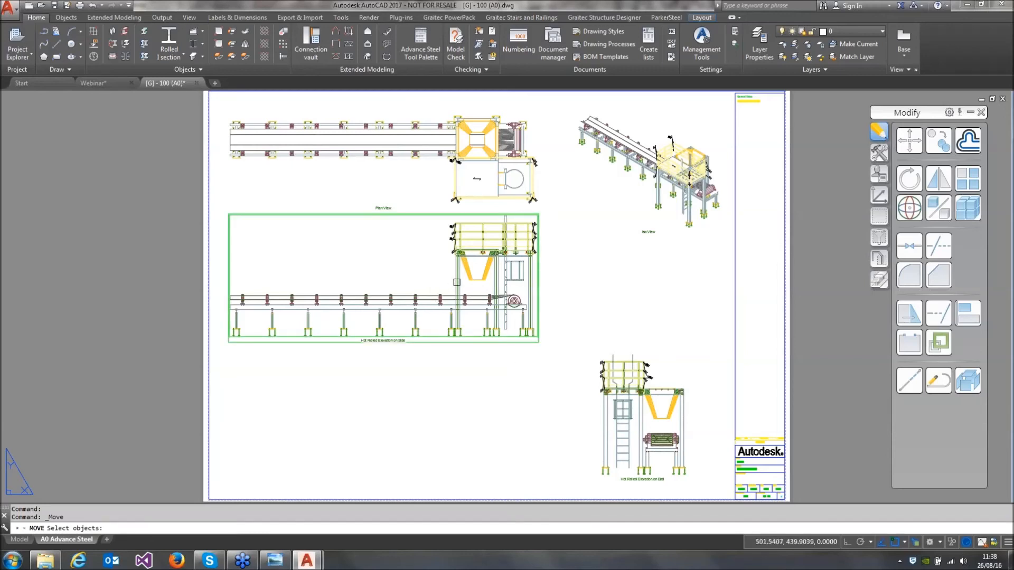
pyautogui.press('Return')
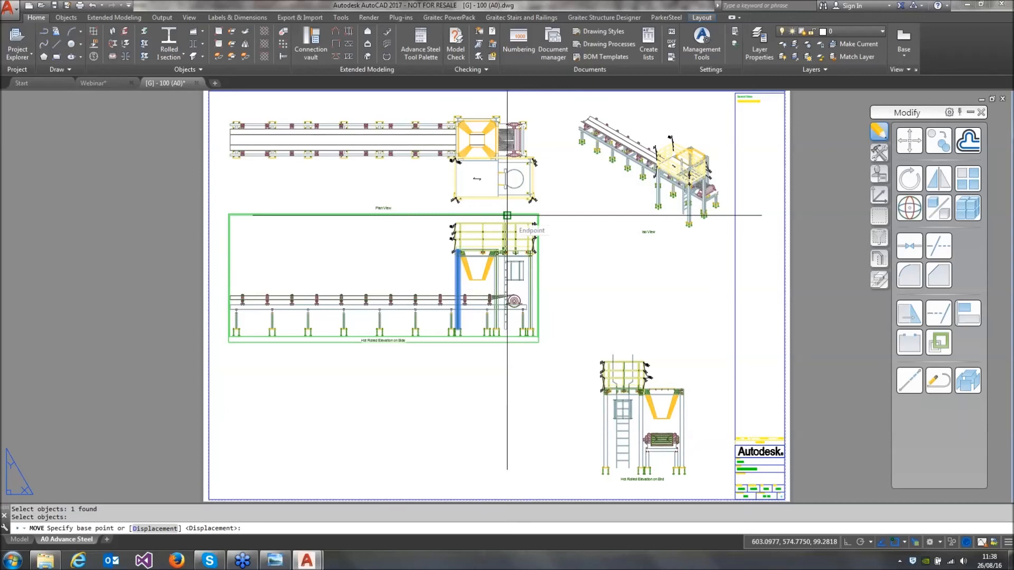
pyautogui.click(507, 216)
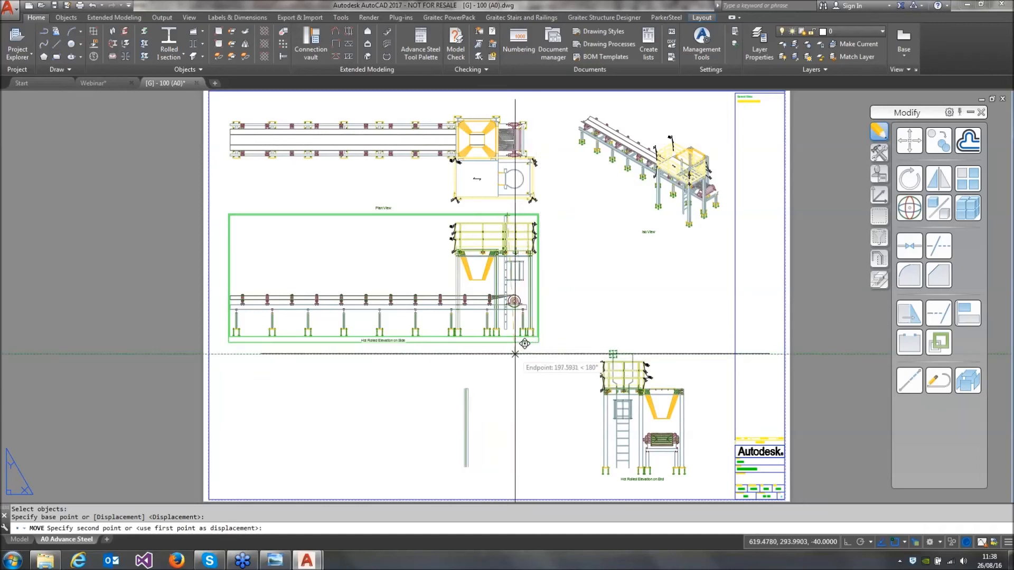
pyautogui.click(529, 371)
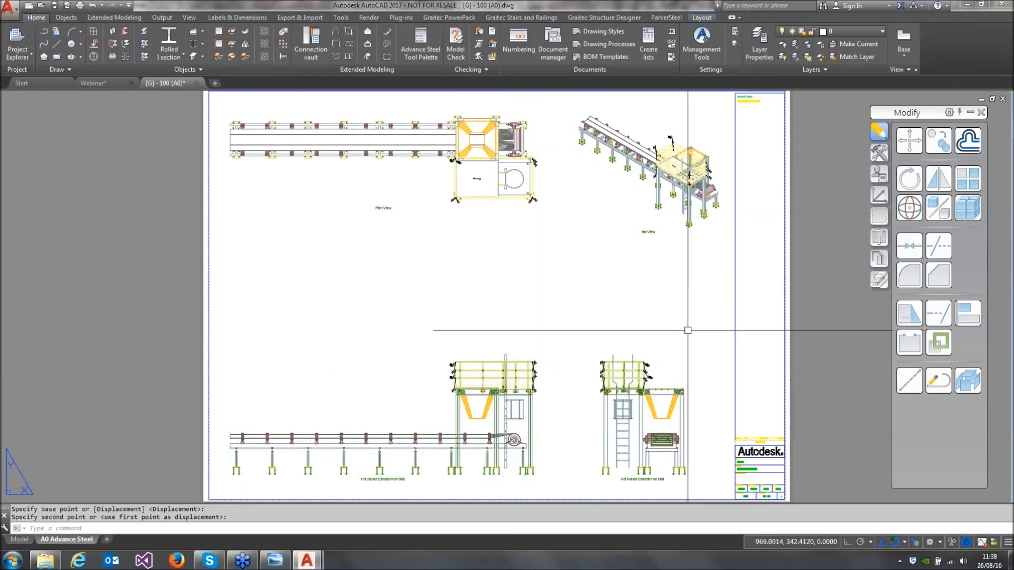
# Move the plan view straight down, keeping it vertically aligned above the side elevation
pyautogui.click(909, 141)
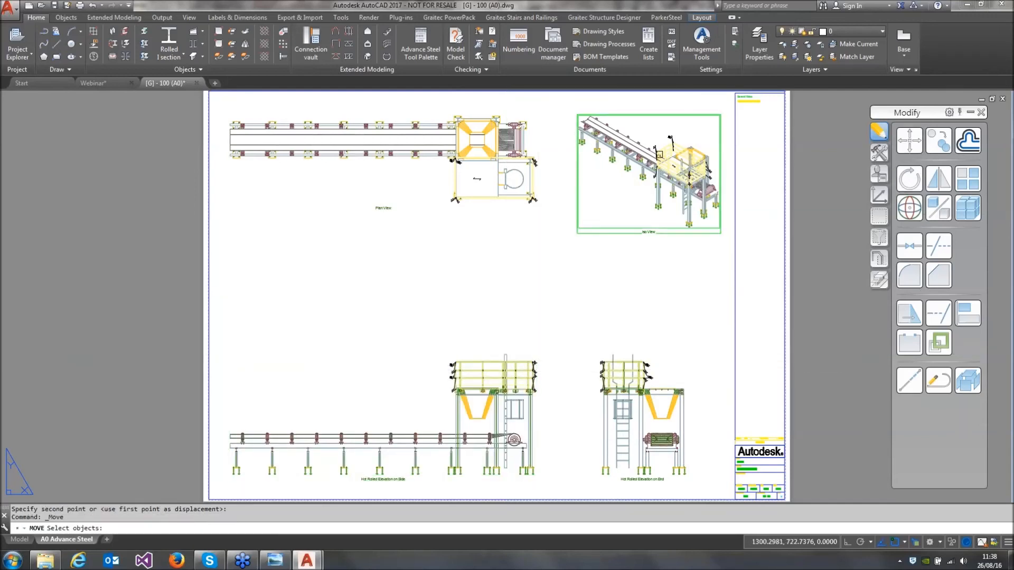
pyautogui.click(322, 145)
pyautogui.press('Return')
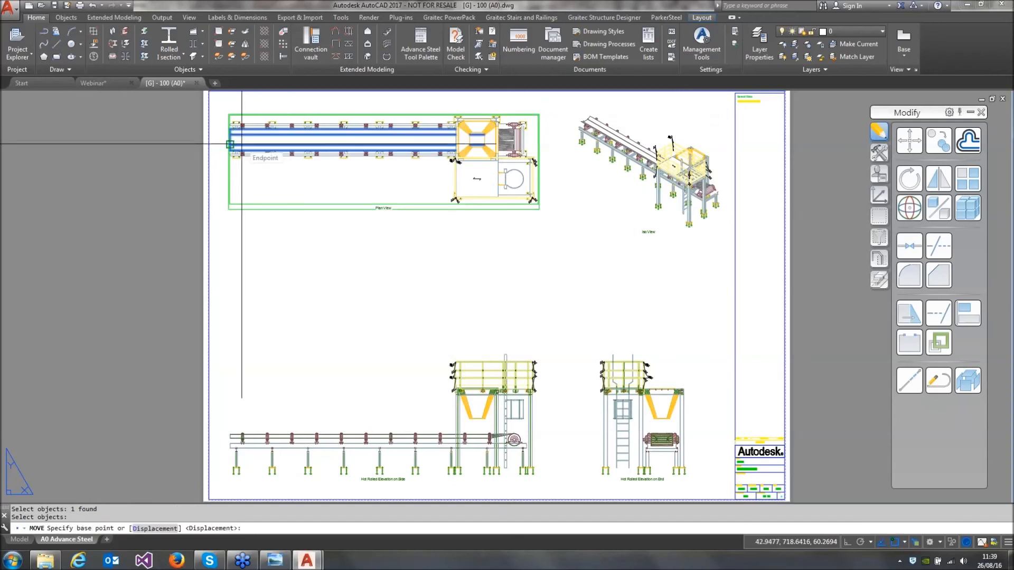
pyautogui.click(230, 145)
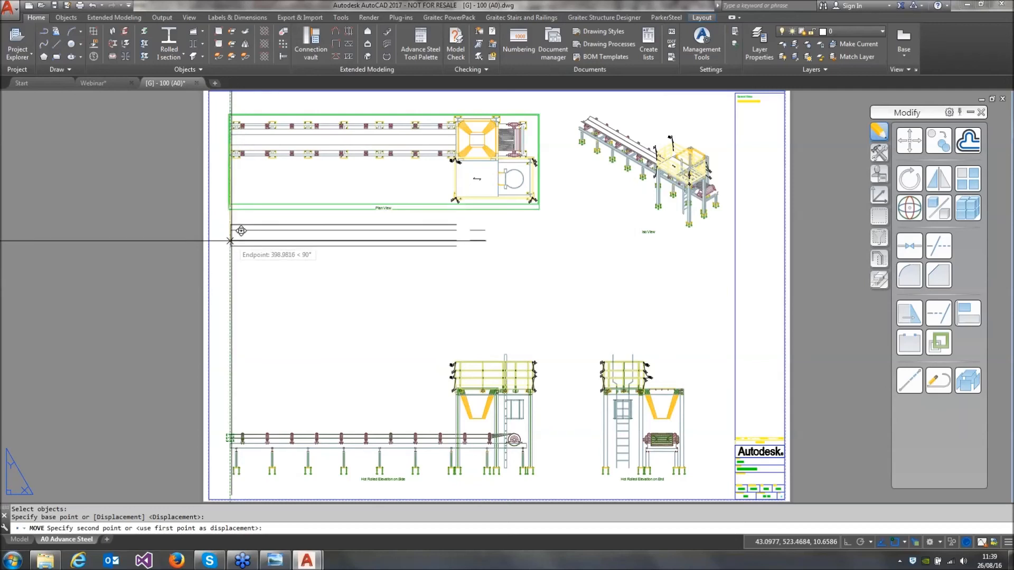
pyautogui.click(230, 240)
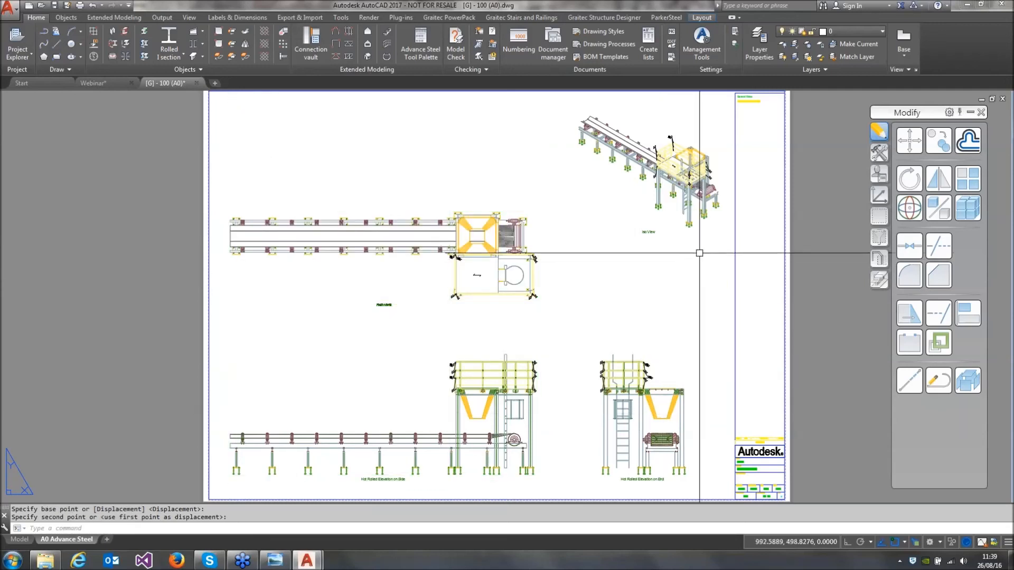
# Shift the iso view slightly down and set its scale to 1:20
pyautogui.moveTo(695, 247); pyautogui.dragTo(692, 258)
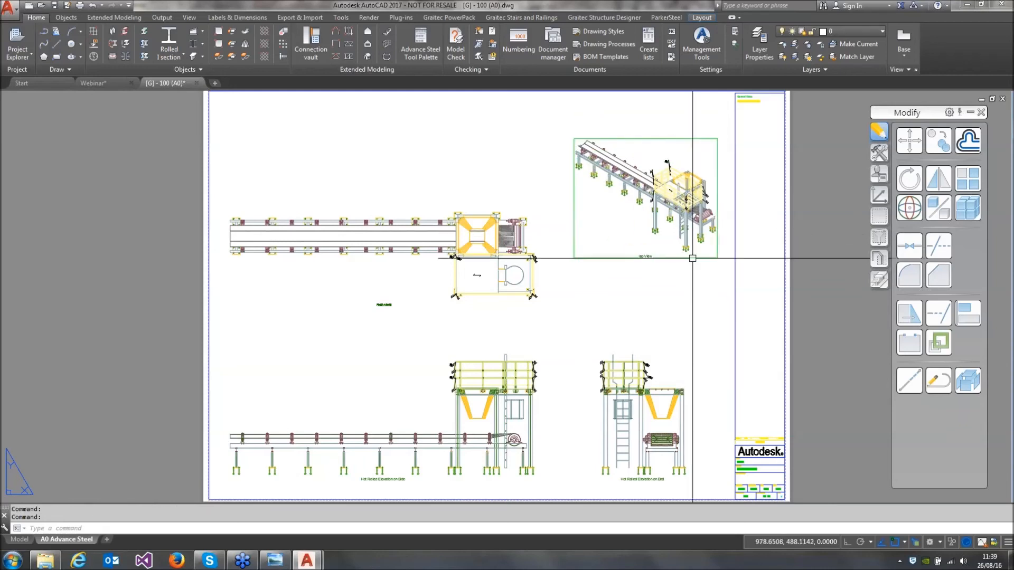
pyautogui.doubleClick(693, 258)
pyautogui.click(420, 204)
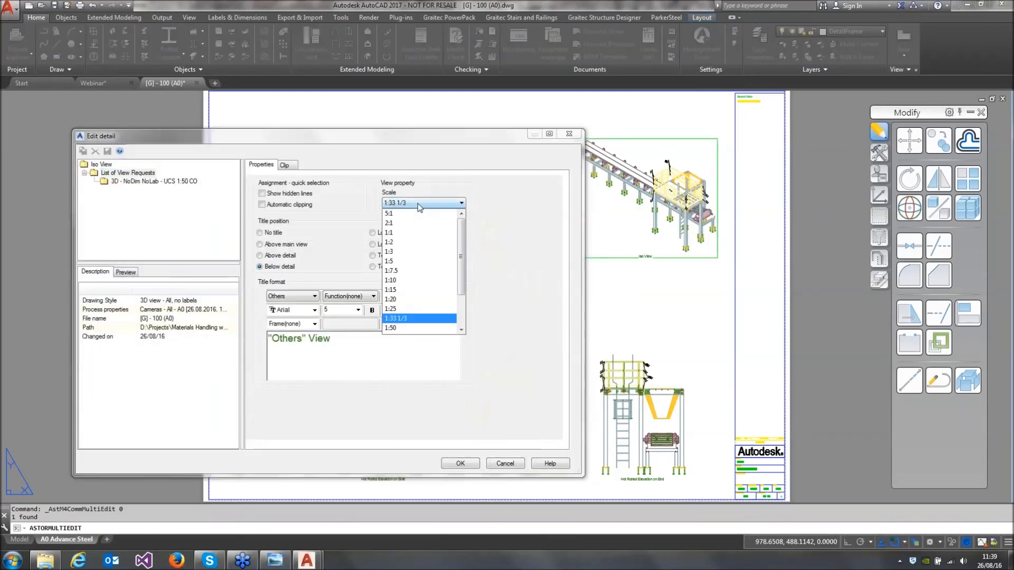
pyautogui.click(399, 301)
pyautogui.click(457, 463)
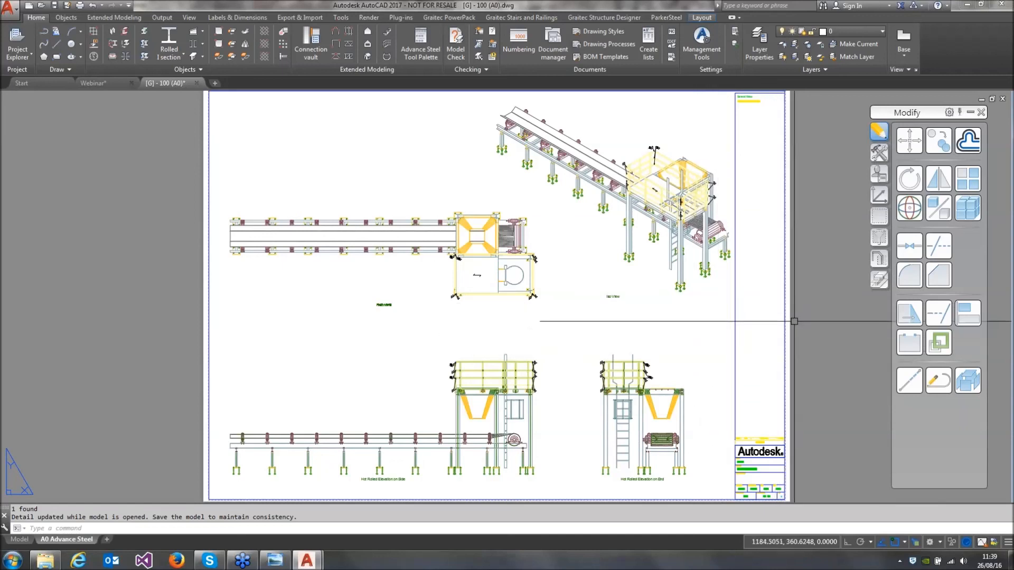
# Save and close the general arrangement drawing and return to the Webinar model with nothing selected
pyautogui.click(60, 6)
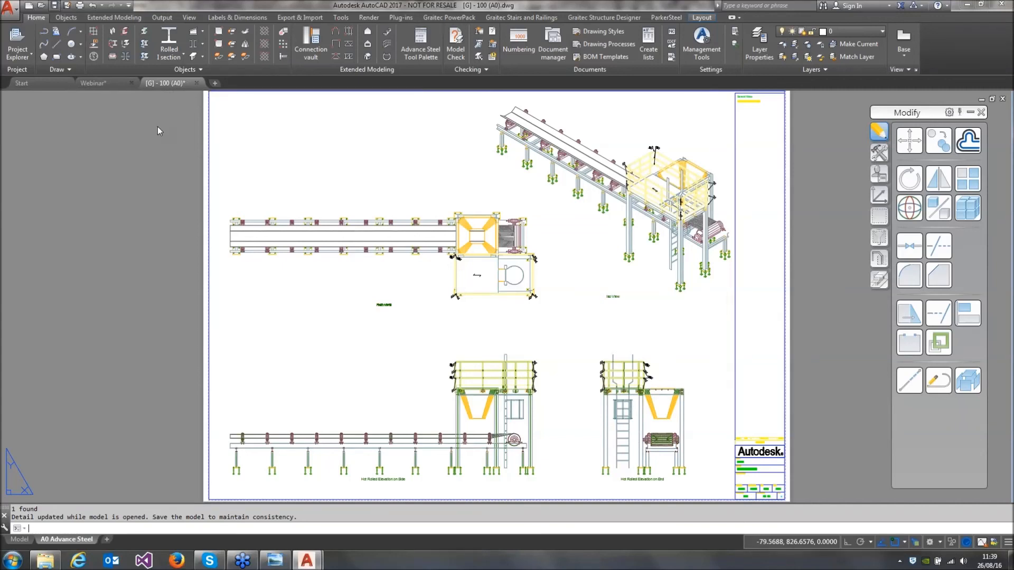
pyautogui.hotkey('ctrl', 's')
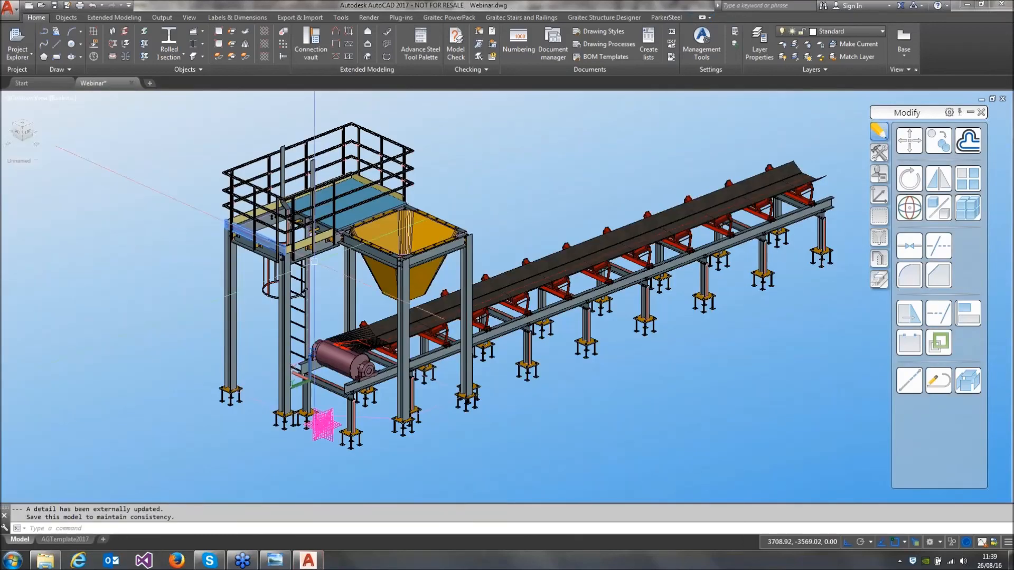
pyautogui.press('Escape')
pyautogui.press('Escape')
pyautogui.click(149, 283)
pyautogui.press('Escape')
pyautogui.press('Escape')
pyautogui.press('Escape')
# Align the UCS to a 3D view angled towards the platform, hopper and conveyor
pyautogui.keyDown('shift'); pyautogui.moveTo(153, 284); pyautogui.dragTo(281, 304, button='middle'); pyautogui.keyUp('shift')
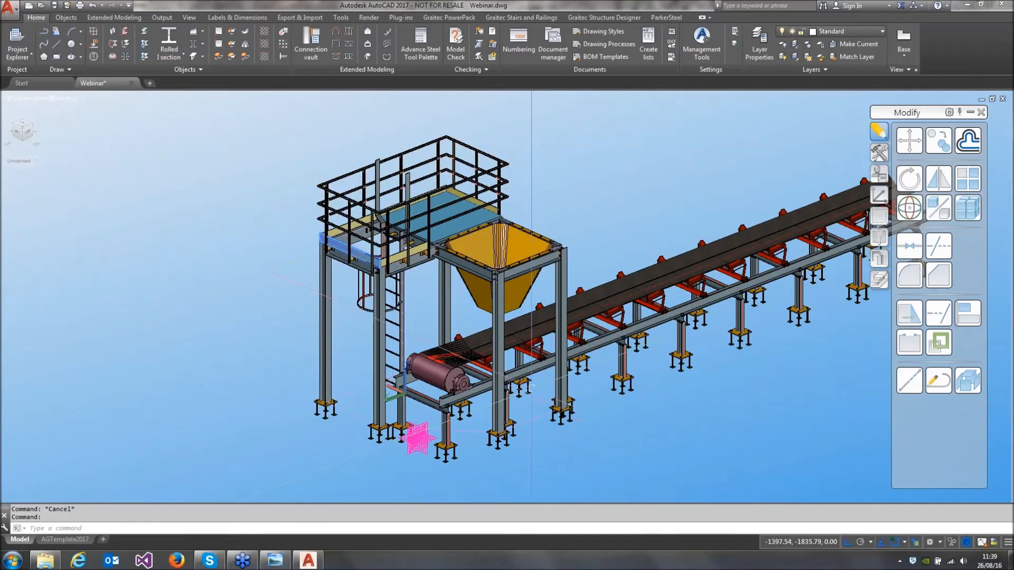
pyautogui.moveTo(558, 349)
pyautogui.keyDown('shift'); pyautogui.mouseDown(button='middle')
pyautogui.moveTo(528, 330)
pyautogui.moveTo(559, 320)
pyautogui.moveTo(548, 314)
pyautogui.moveTo(519, 347)
pyautogui.moveTo(517, 338)
pyautogui.mouseUp(button='middle'); pyautogui.keyUp('shift')
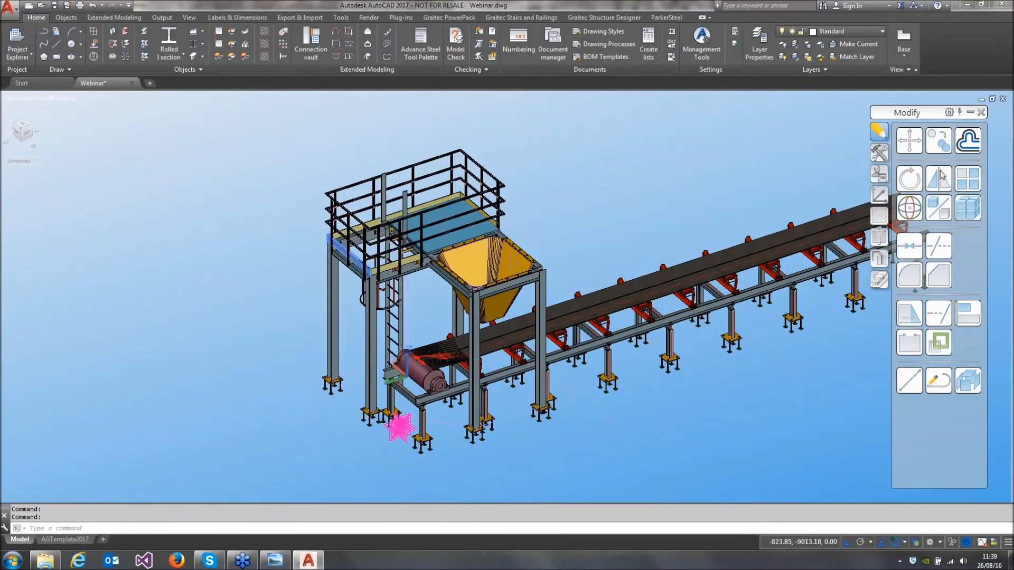
pyautogui.click(880, 198)
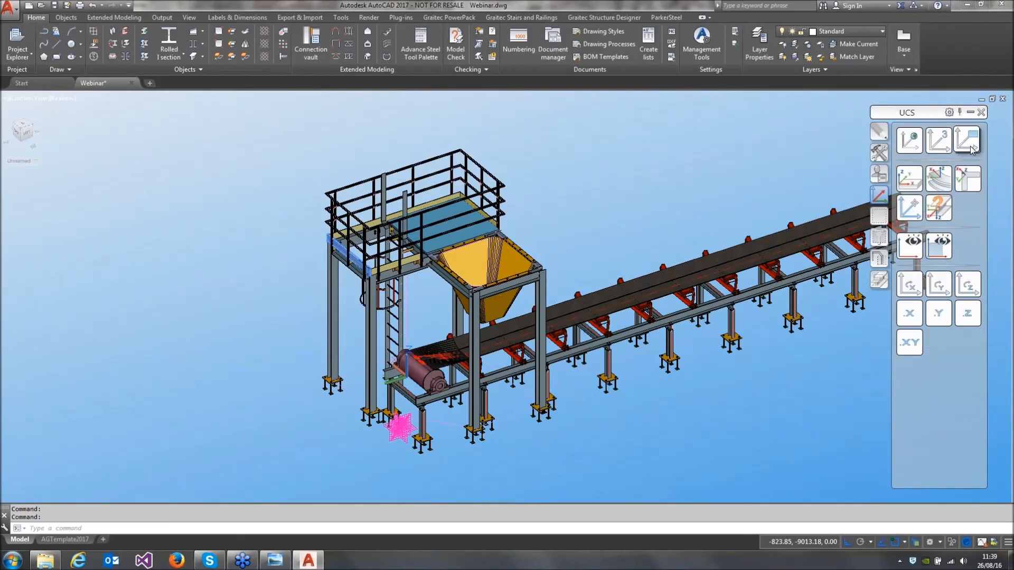
pyautogui.click(971, 148)
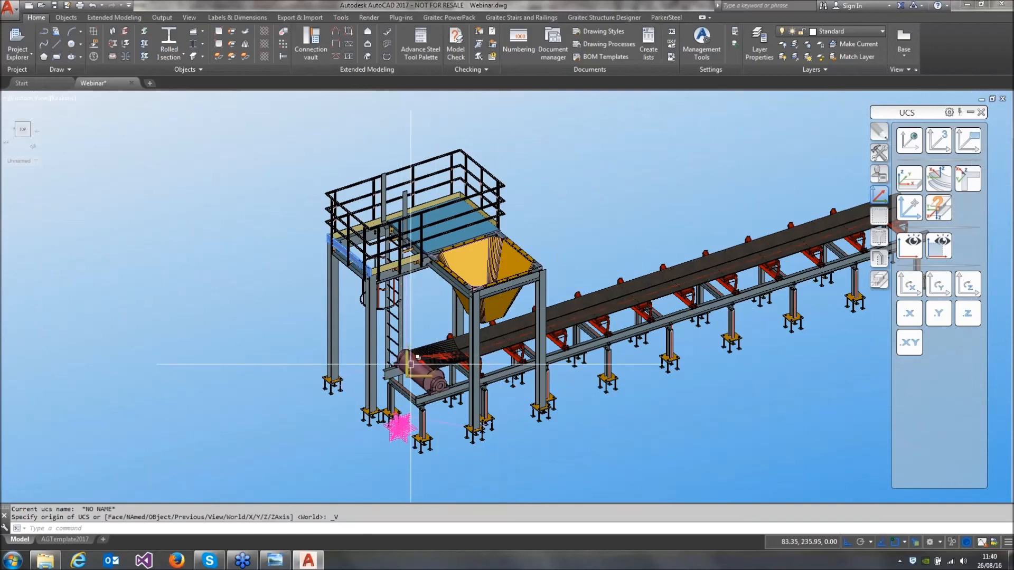
# Place a camera where the platform meets the hopper frame and describe it as Platform
pyautogui.click(879, 153)
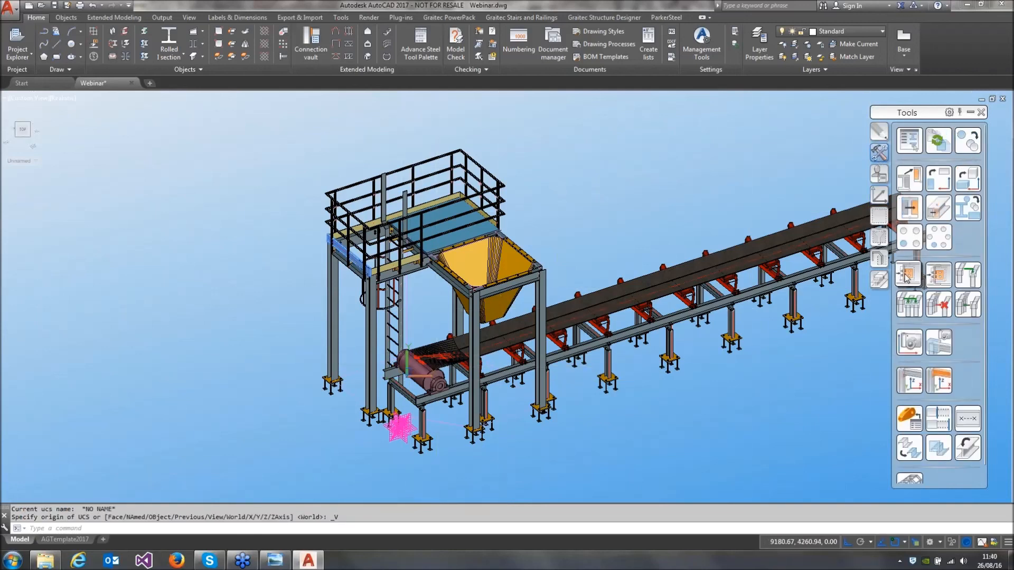
pyautogui.click(910, 349)
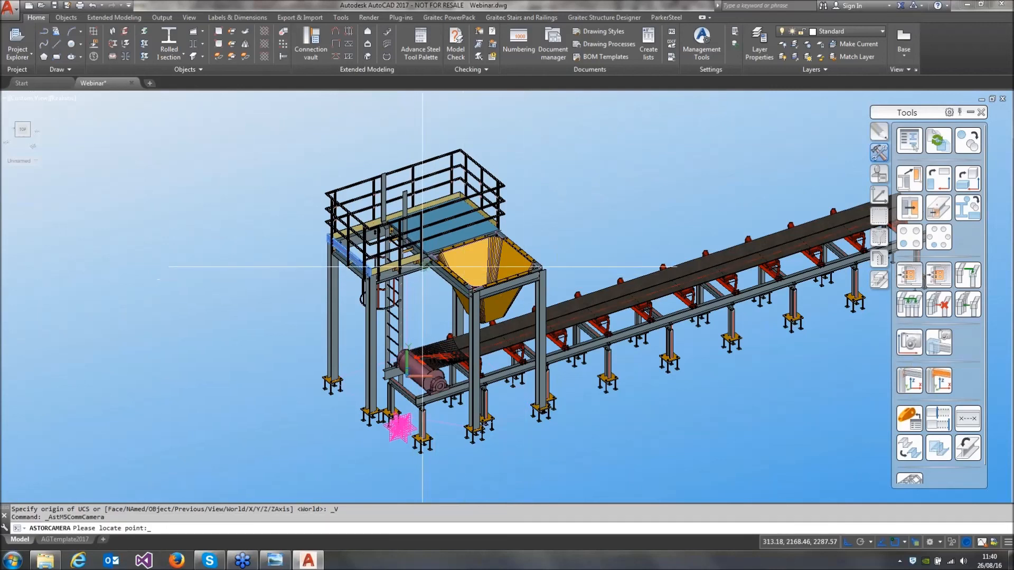
pyautogui.click(428, 268)
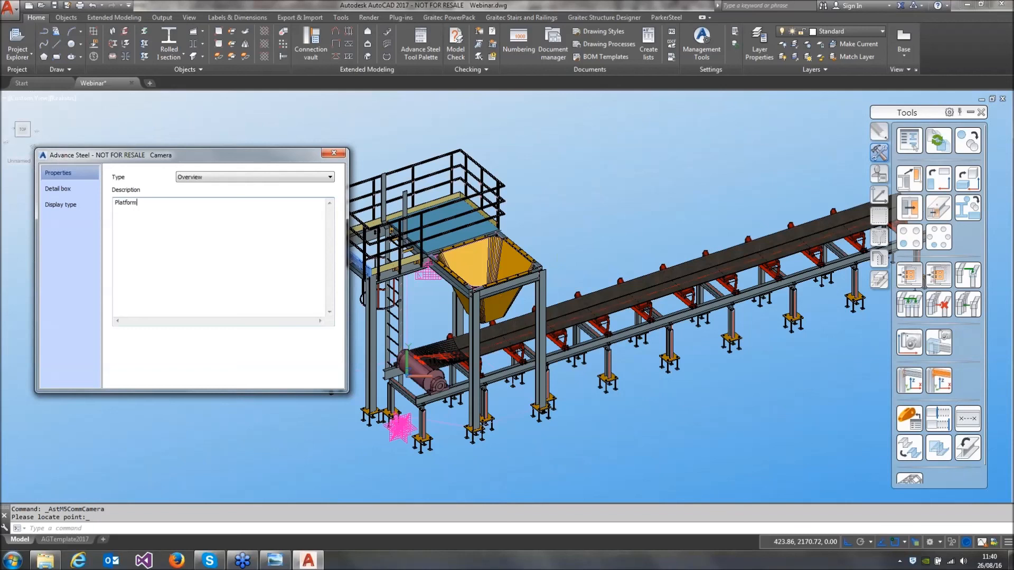
# Give the Platform camera a fixed 6000 by 6000 viewport and the drawing style 3D view - All, no labels
pyautogui.click(81, 196)
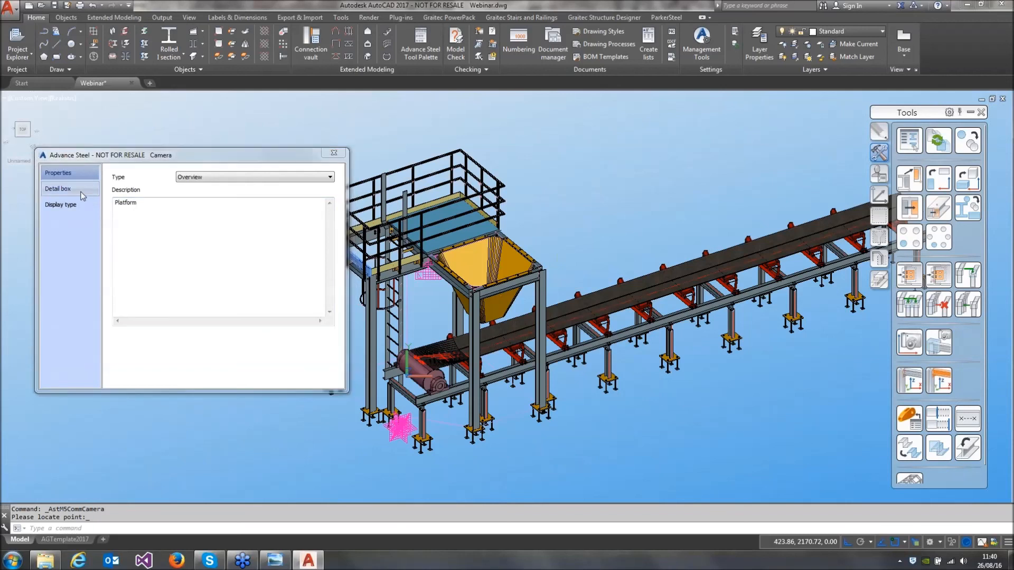
pyautogui.click(124, 236)
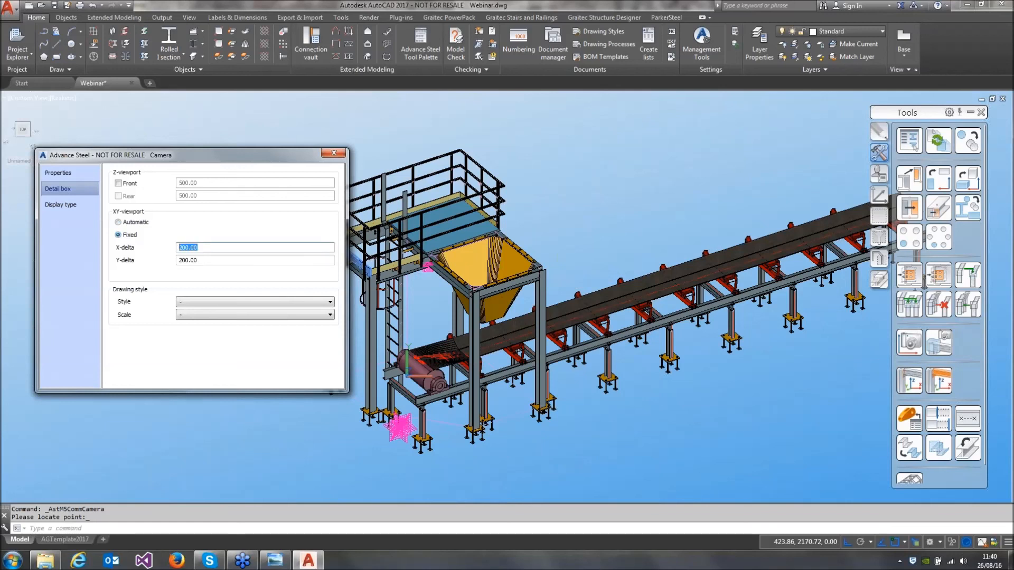
pyautogui.write('6000')
pyautogui.press('Tab')
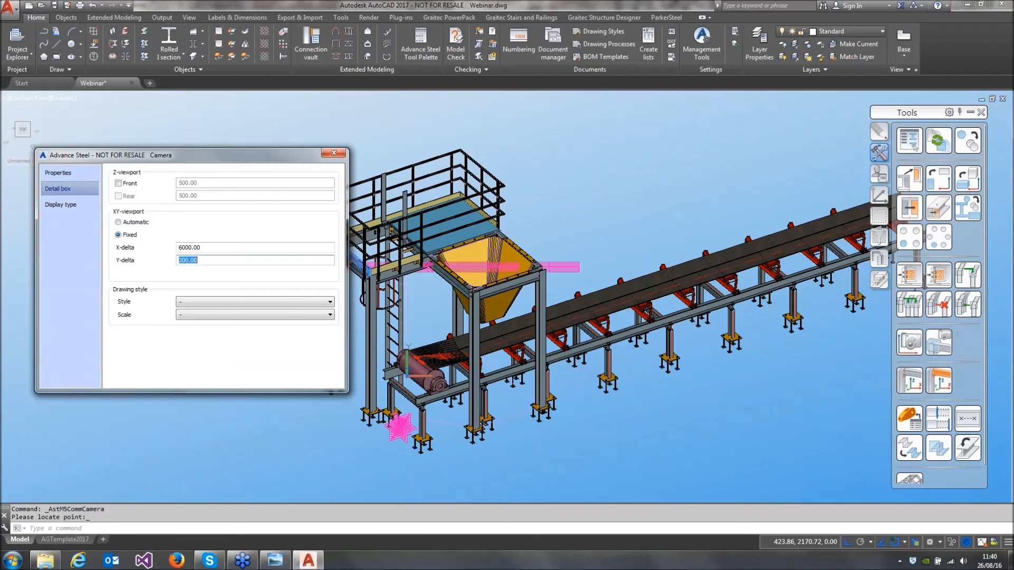
pyautogui.press('Tab')
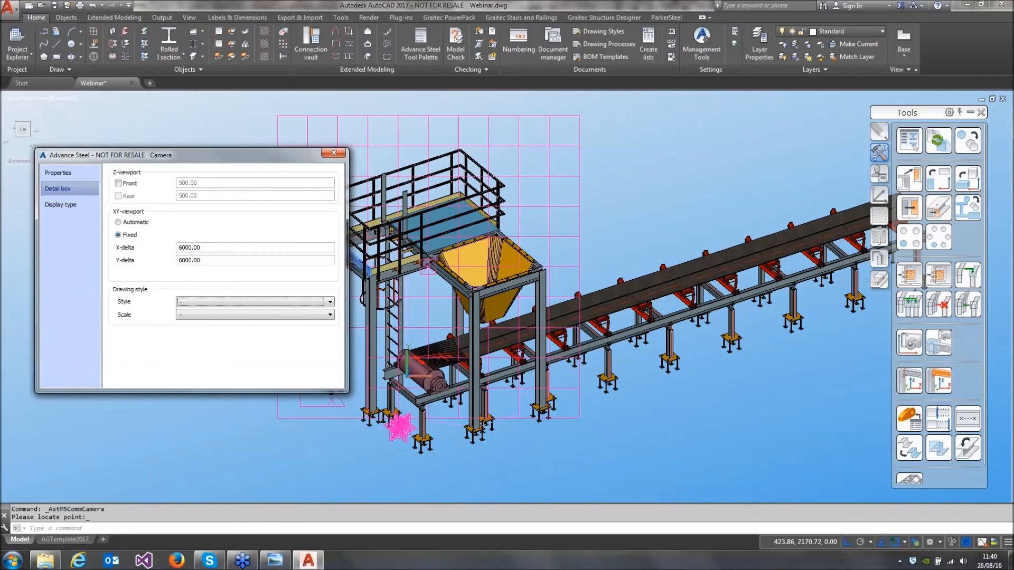
pyautogui.click(254, 303)
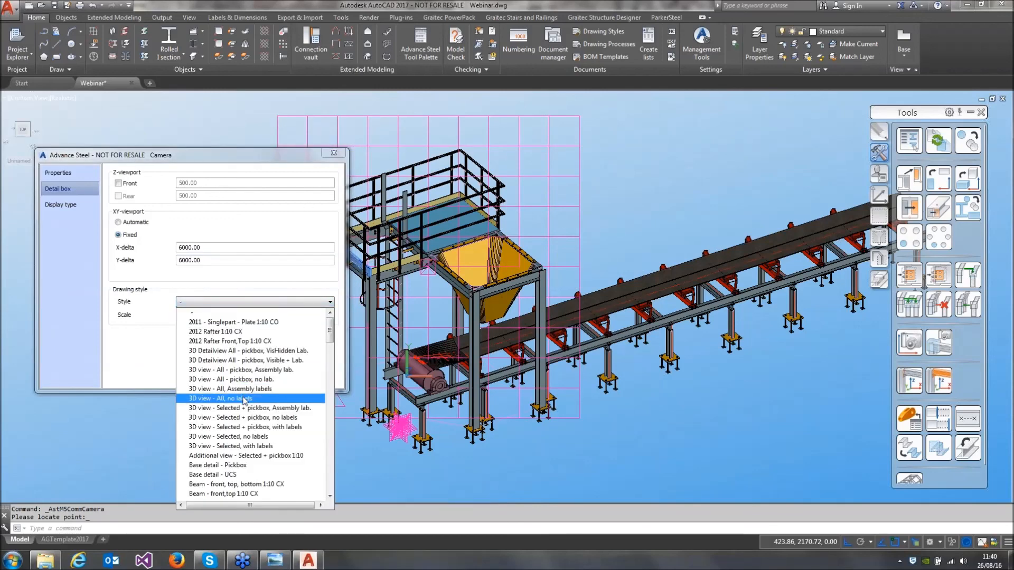
pyautogui.click(221, 399)
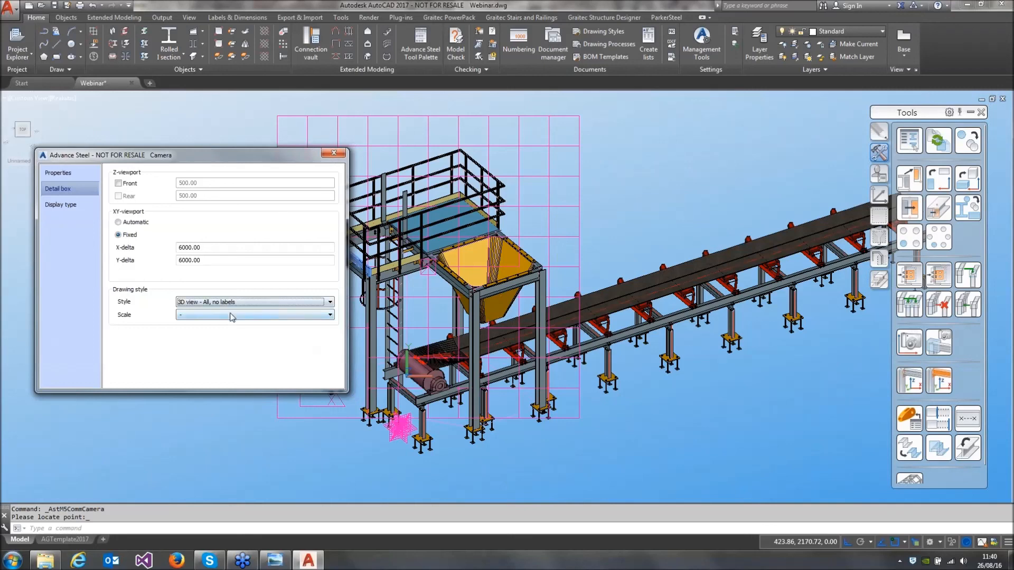
pyautogui.click(329, 157)
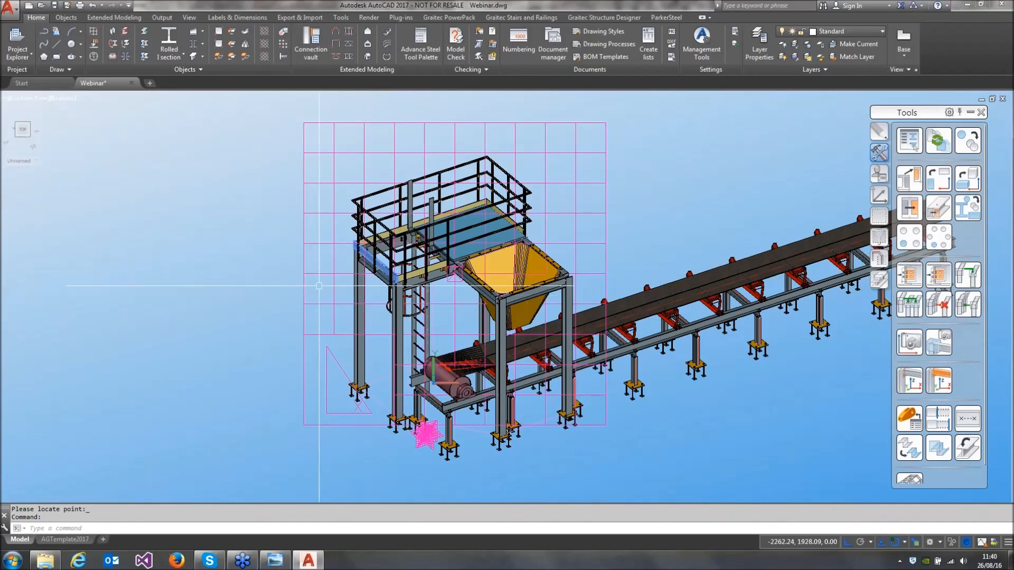
# Move the Platform camera straight down a short distance so its frame surrounds the platform and hopper structure
pyautogui.press('Return')
pyautogui.click(331, 178)
pyautogui.press('Return')
pyautogui.click(234, 160)
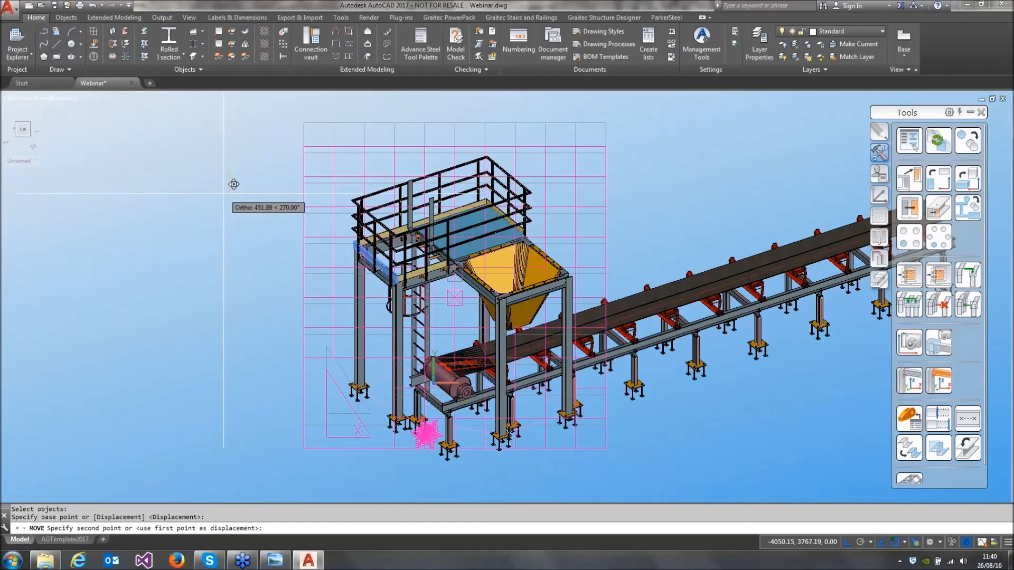
pyautogui.click(222, 197)
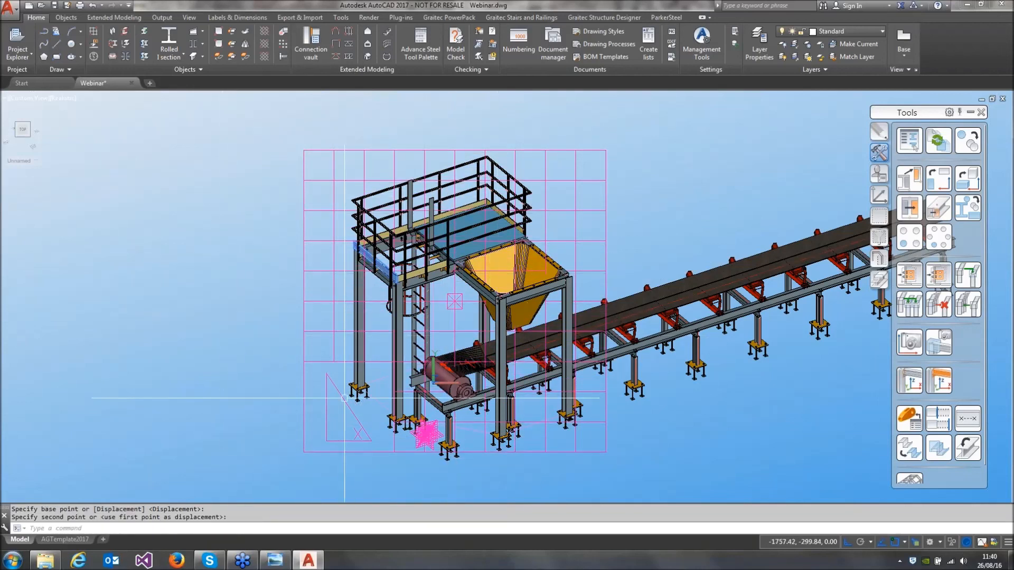
# Stretch the Platform camera's frame by its lower corner about 511 mm vertically so it encloses the structure
pyautogui.click(310, 453)
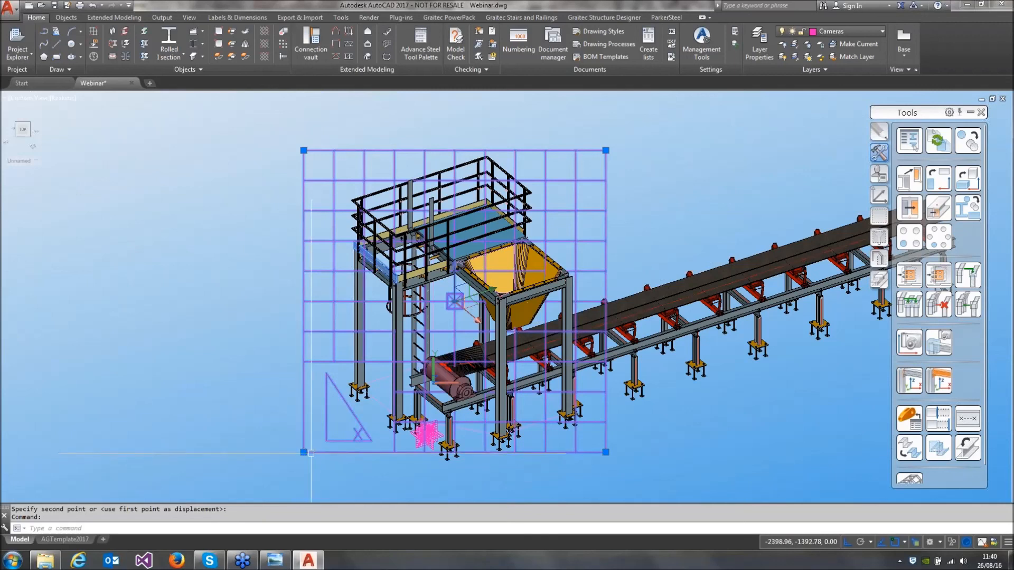
pyautogui.click(303, 452)
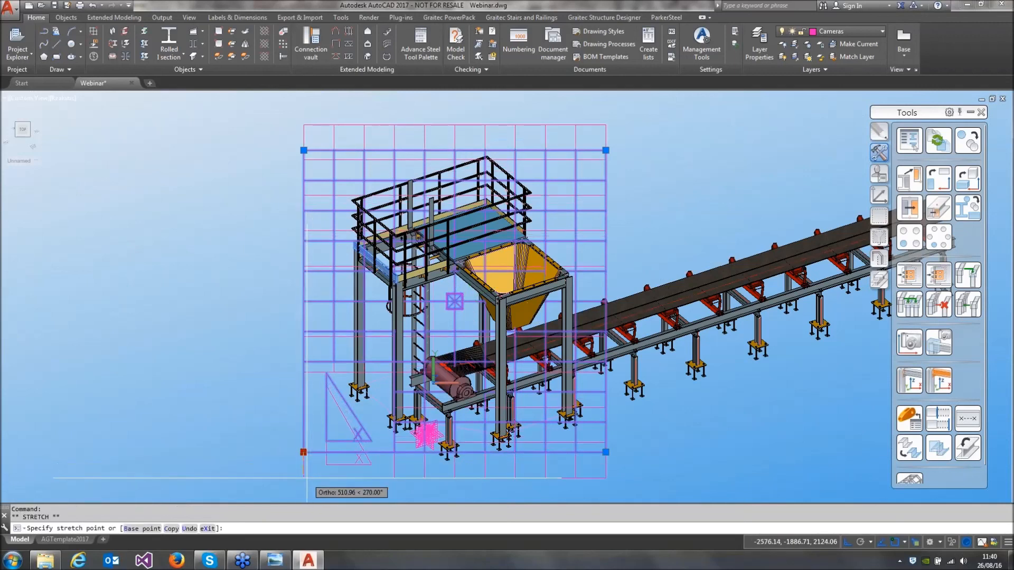
pyautogui.click(307, 477)
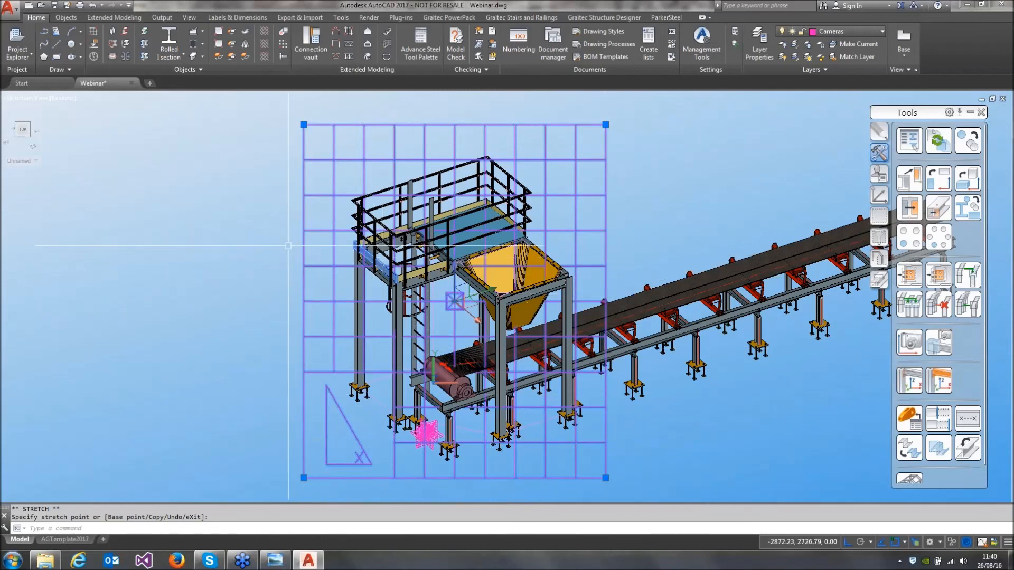
pyautogui.press('Escape')
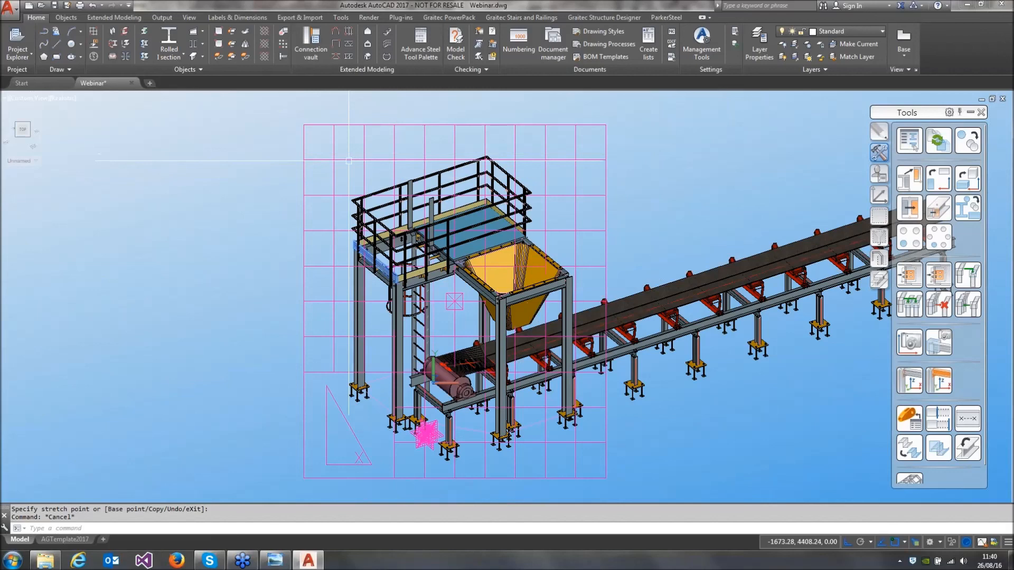
# Run the Cameras - Selected - A2 drawing process on the Platform camera with drawing number 101, arranged by position ascending
pyautogui.keyDown('shift'); pyautogui.moveTo(344, 159); pyautogui.dragTo(364, 179, button='middle'); pyautogui.keyUp('shift')
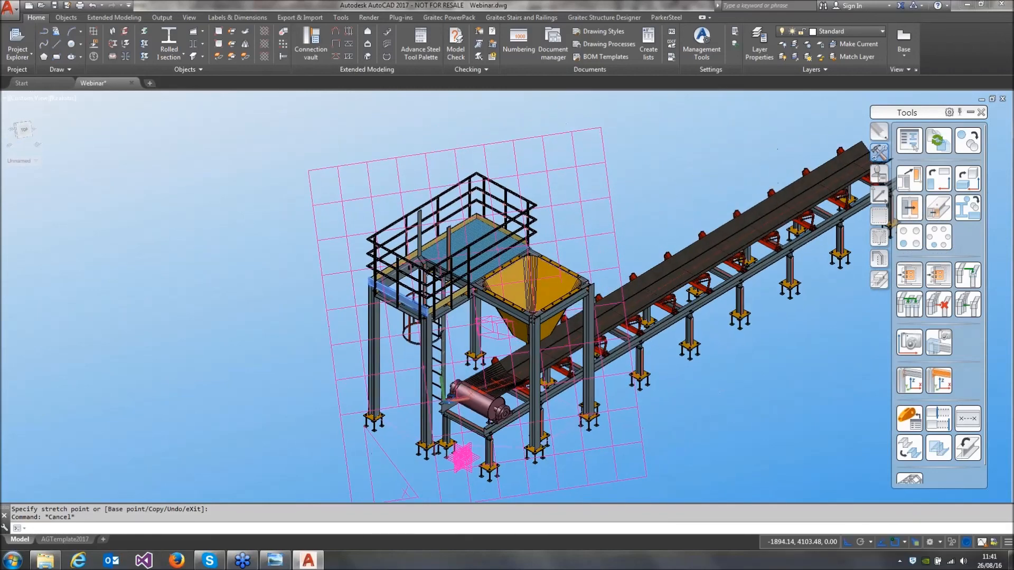
pyautogui.click(576, 123)
pyautogui.click(615, 45)
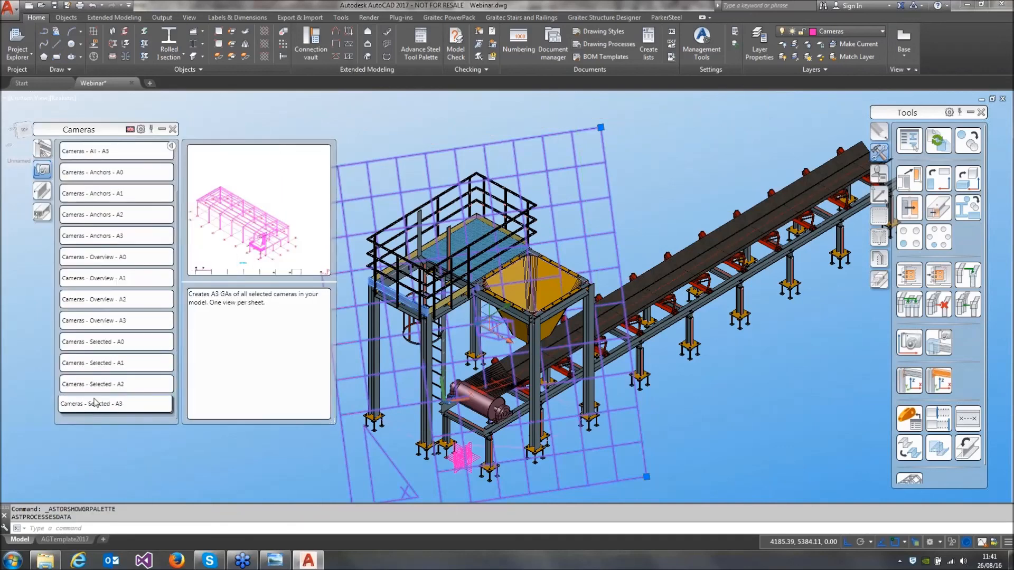
pyautogui.click(101, 385)
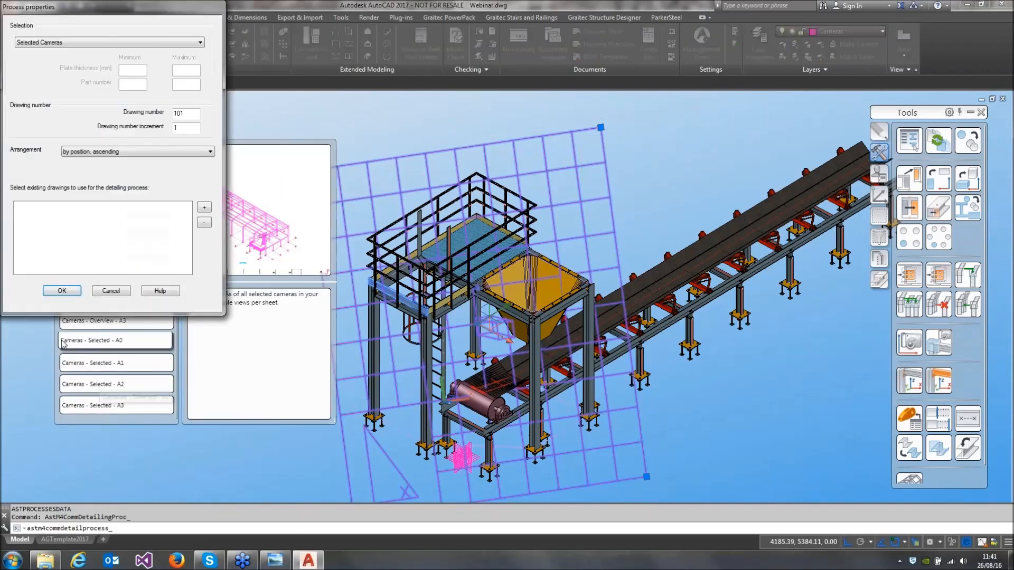
pyautogui.click(62, 291)
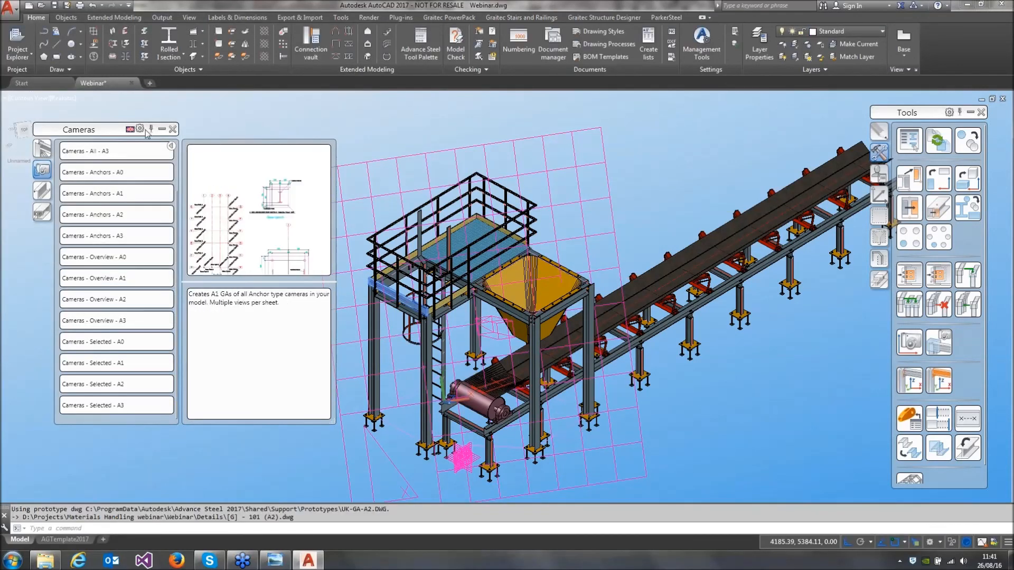
pyautogui.click(172, 129)
# Open the A2 general arrangement drawing generated from the Platform camera
pyautogui.click(319, 169)
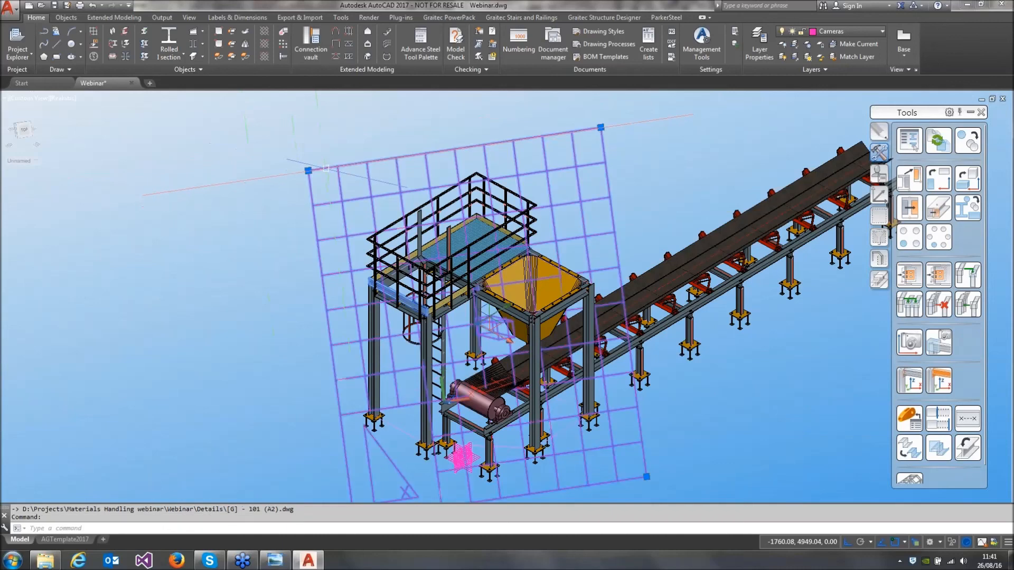
pyautogui.rightClick(258, 185)
pyautogui.click(299, 394)
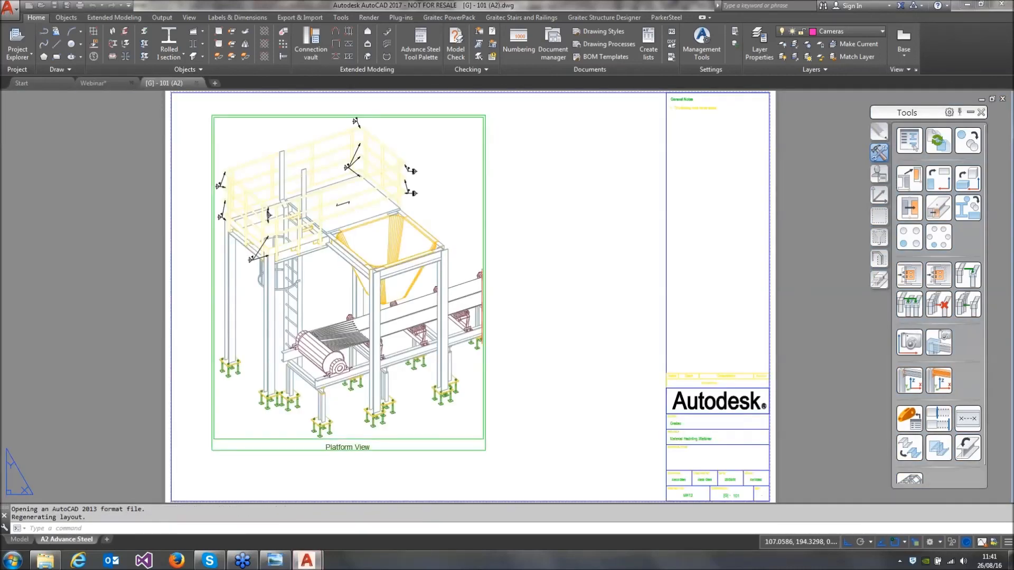
# Examine the Platform View on the A2 sheet, including the railings, weld symbols, hopper, ladder and conveyor drum
pyautogui.moveTo(491, 248); pyautogui.dragTo(619, 253, button='middle')
pyautogui.scroll(2, 435, 250)
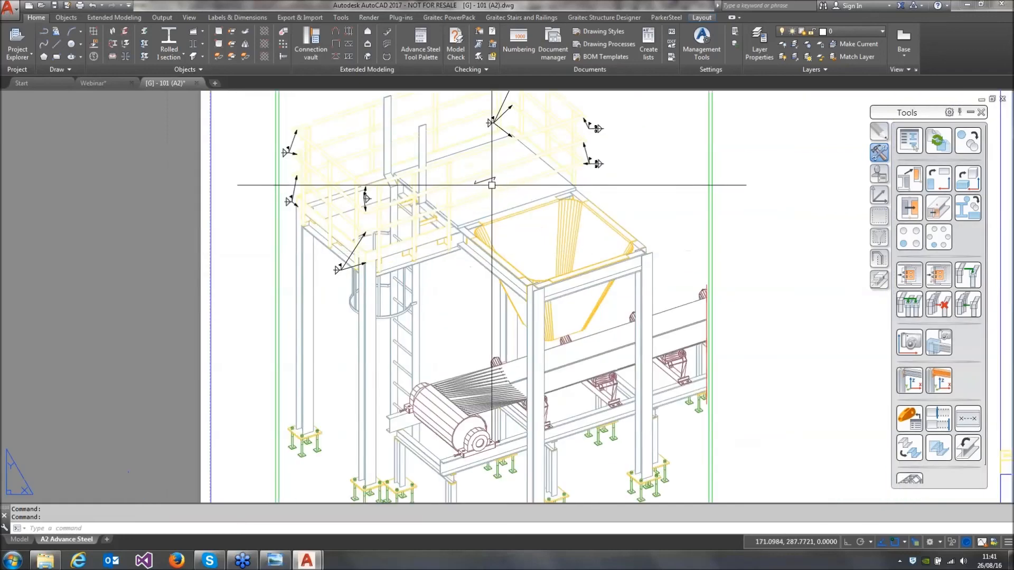
pyautogui.moveTo(492, 186); pyautogui.dragTo(498, 315, button='middle')
pyautogui.scroll(2, 526, 253)
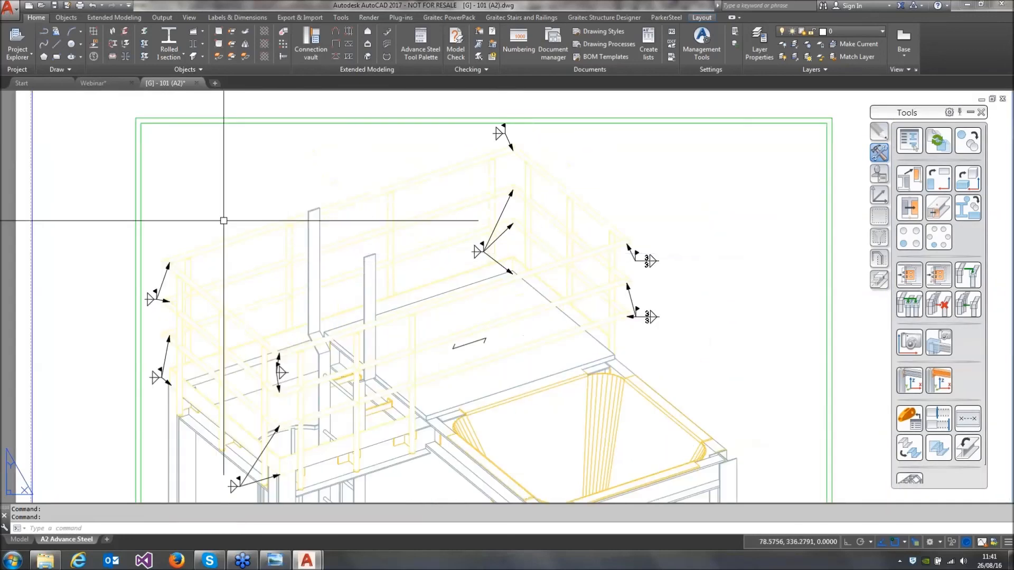
pyautogui.moveTo(410, 350); pyautogui.dragTo(421, 276, button='middle')
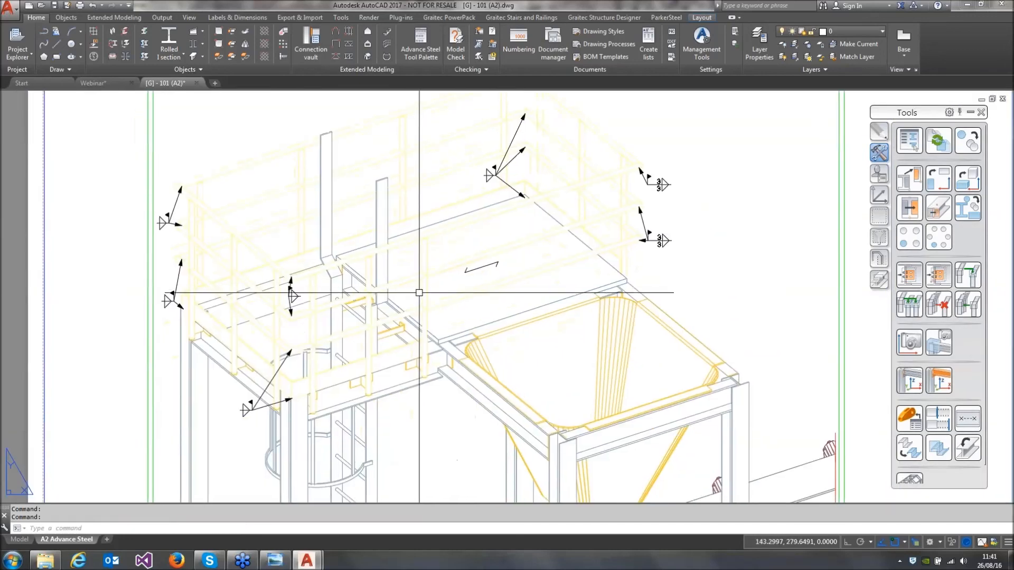
pyautogui.scroll(-2, 417, 353)
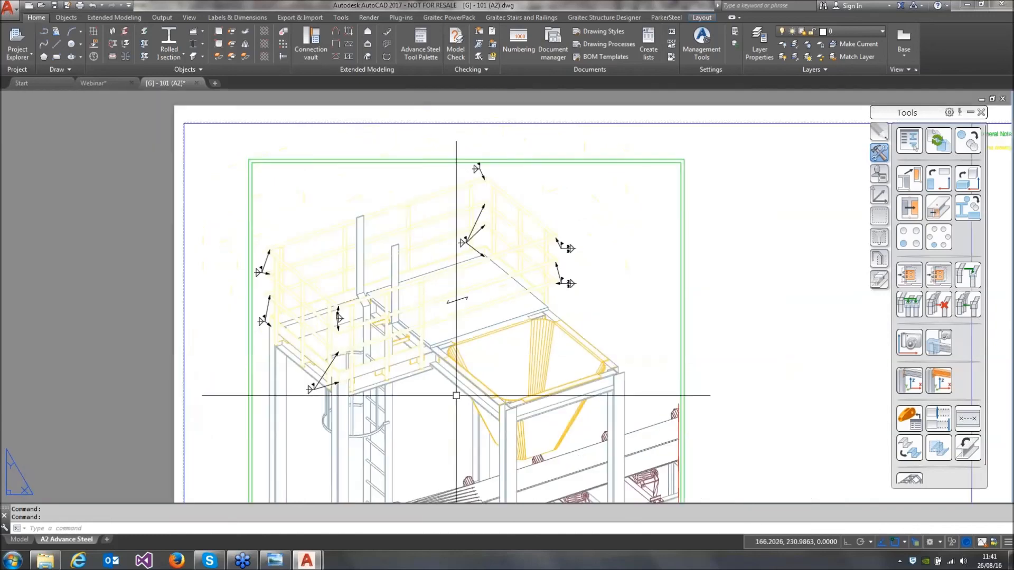
pyautogui.moveTo(458, 465); pyautogui.dragTo(441, 307, button='middle')
pyautogui.scroll(-3, 583, 424)
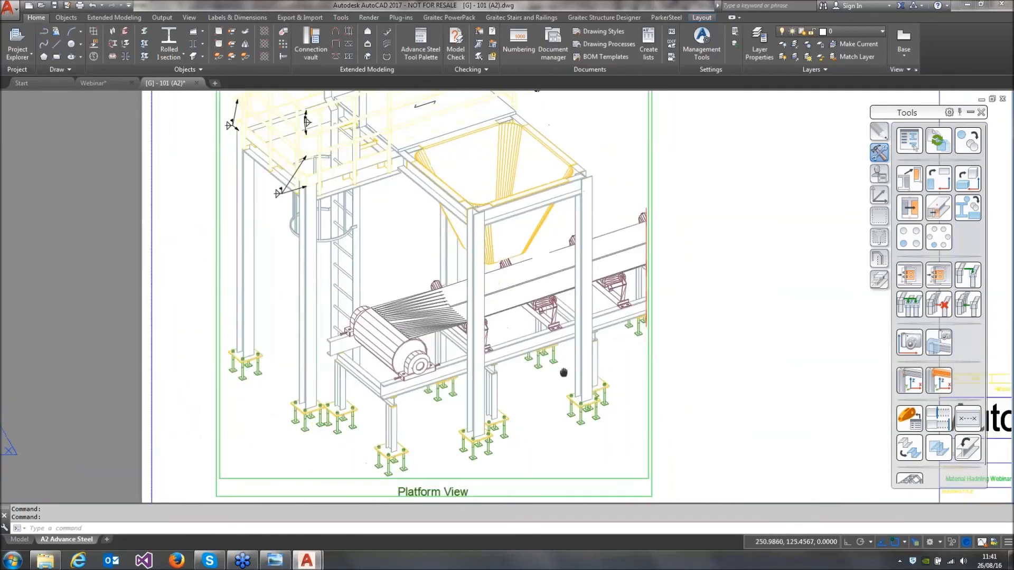
pyautogui.moveTo(608, 374); pyautogui.dragTo(515, 358, button='middle')
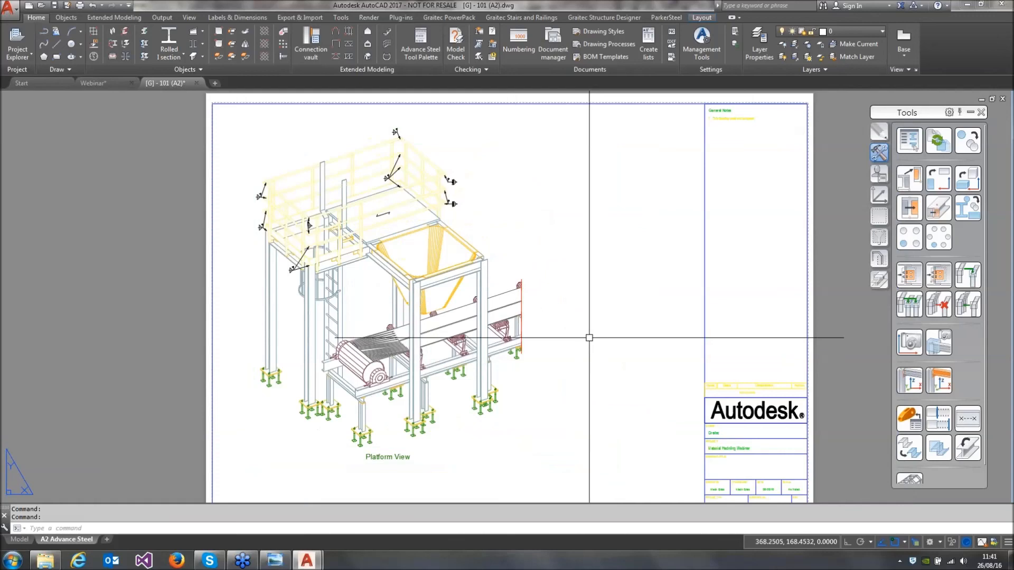
pyautogui.middleClick(583, 330)
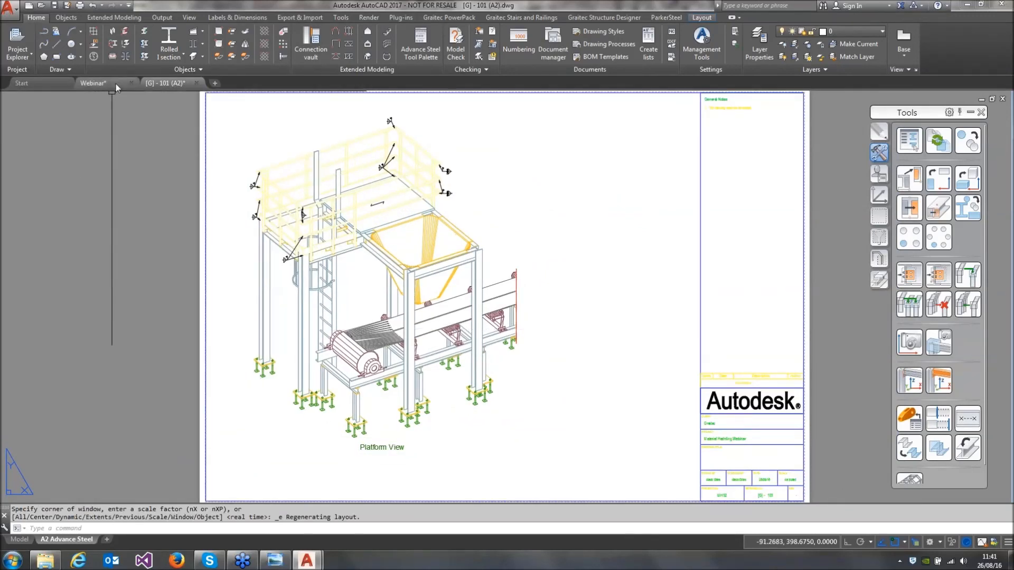
# Return to the Webinar model and freeze the Cameras layer
pyautogui.click(92, 83)
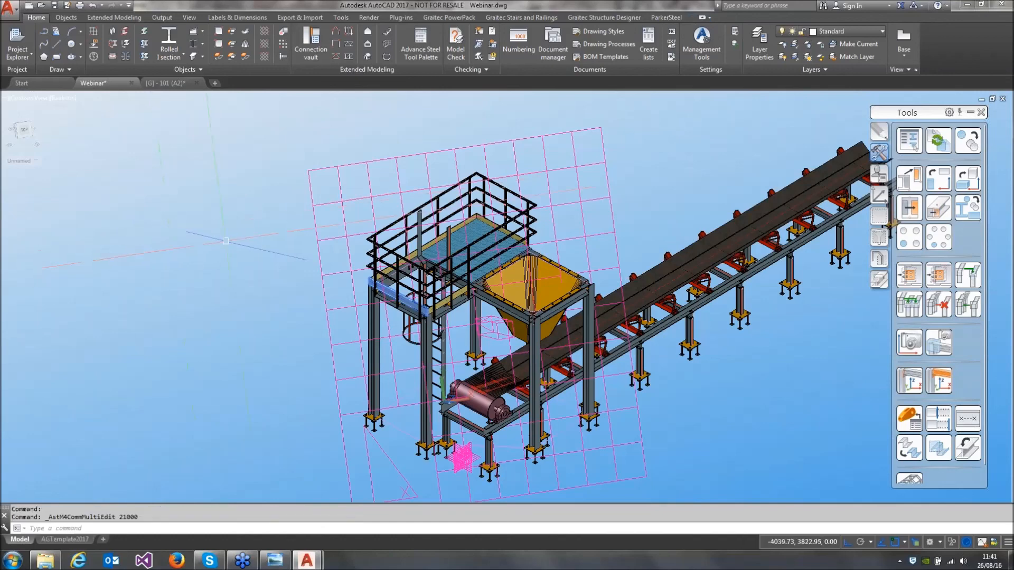
pyautogui.click(883, 33)
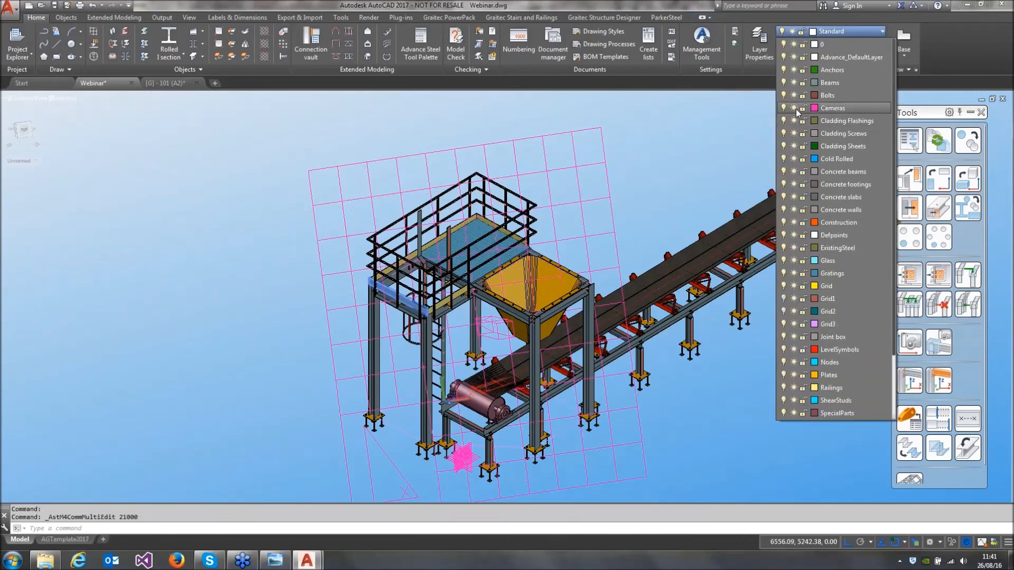
pyautogui.click(793, 108)
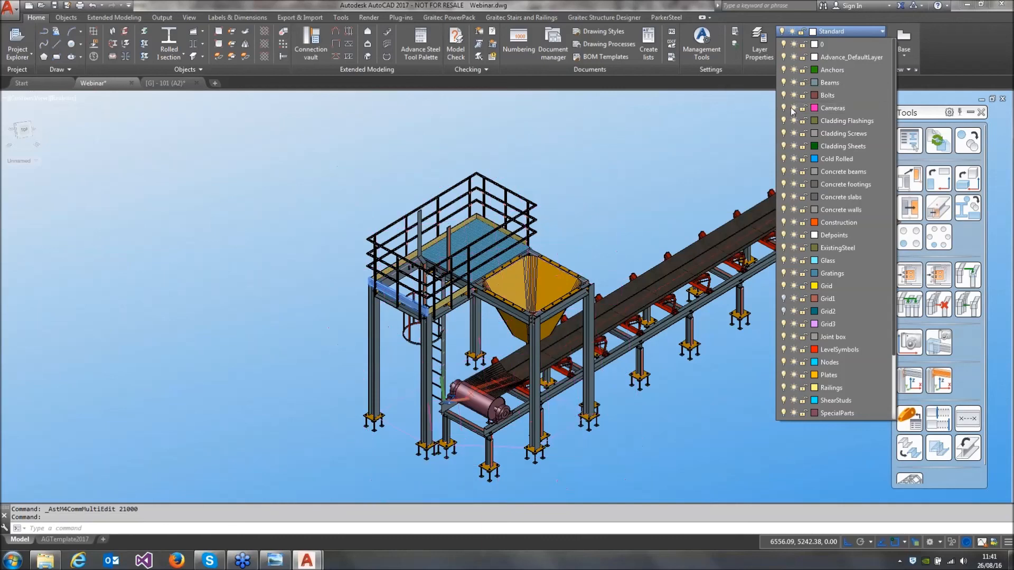
pyautogui.click(696, 151)
pyautogui.moveTo(658, 158); pyautogui.dragTo(464, 138, button='middle')
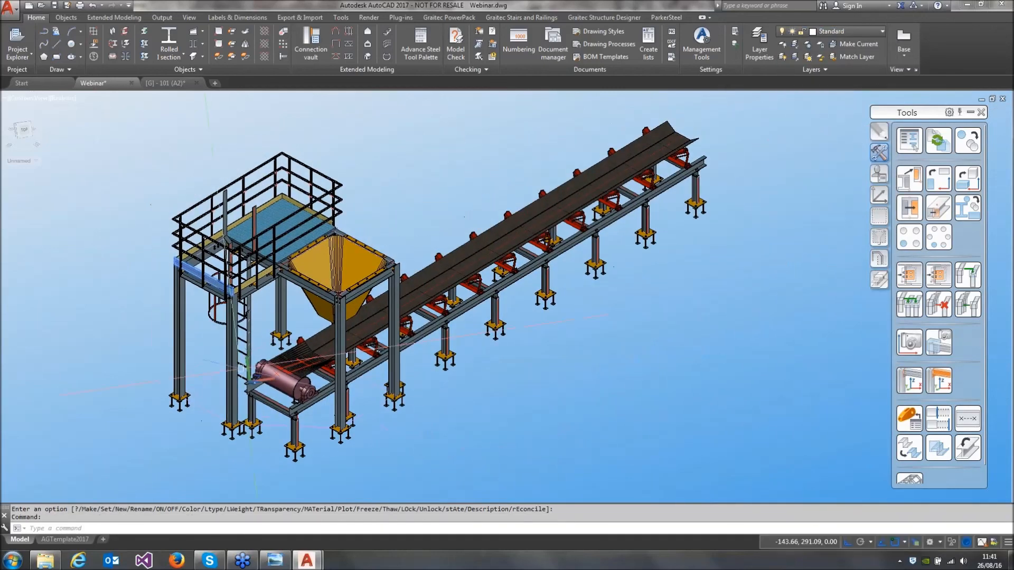
pyautogui.scroll(10, 375, 313)
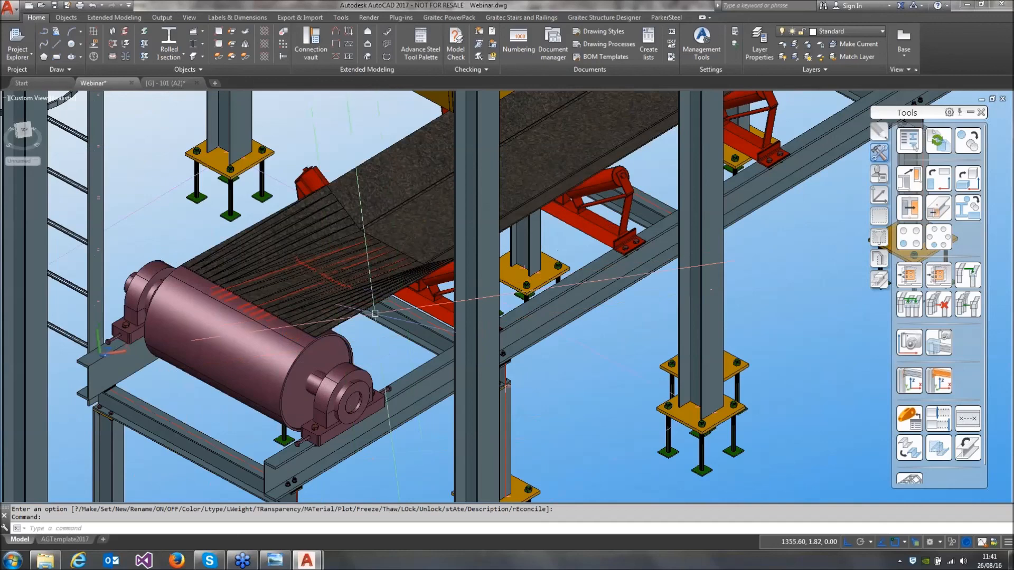
pyautogui.scroll(-5, 492, 305)
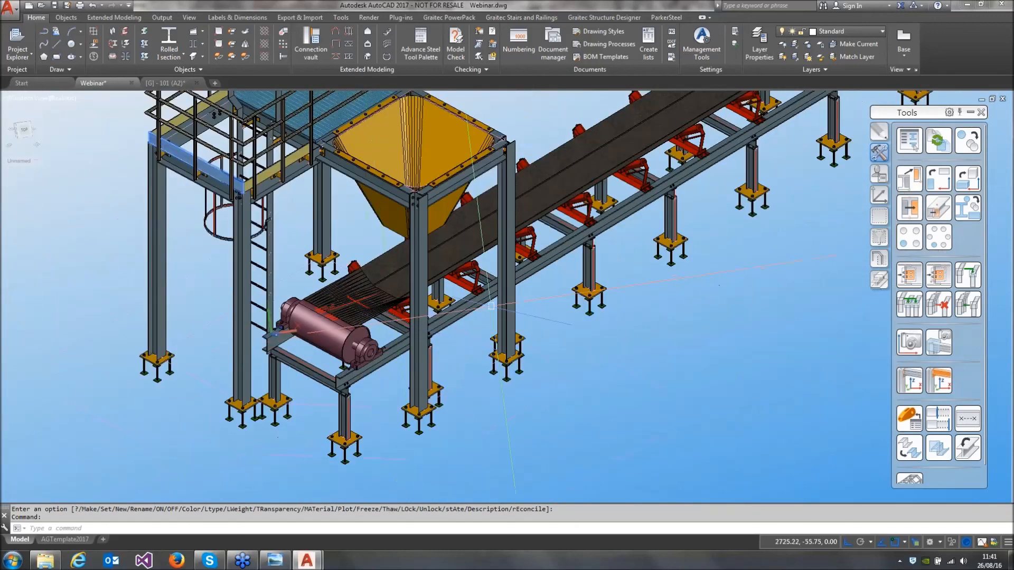
pyautogui.scroll(-4, 491, 306)
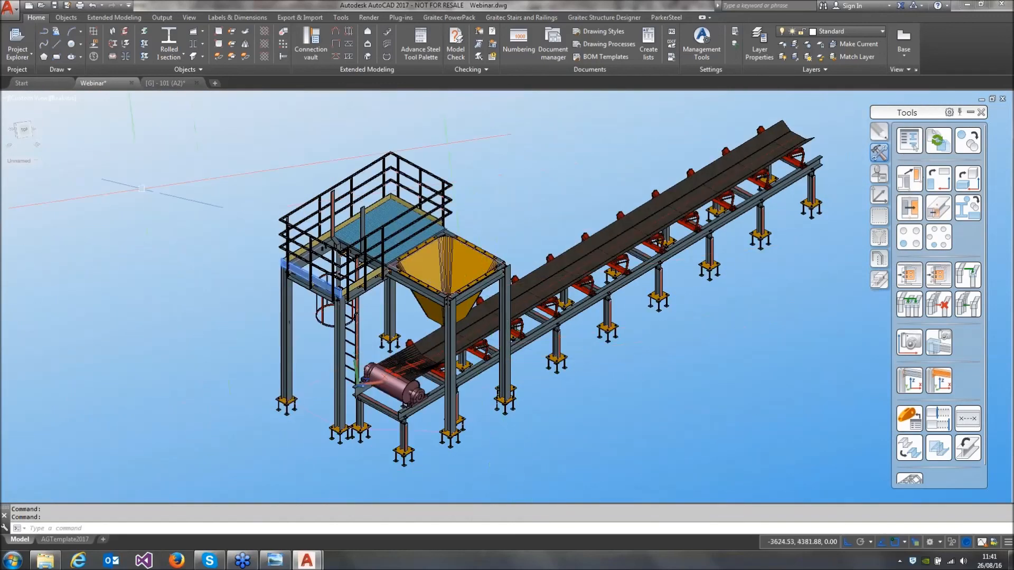